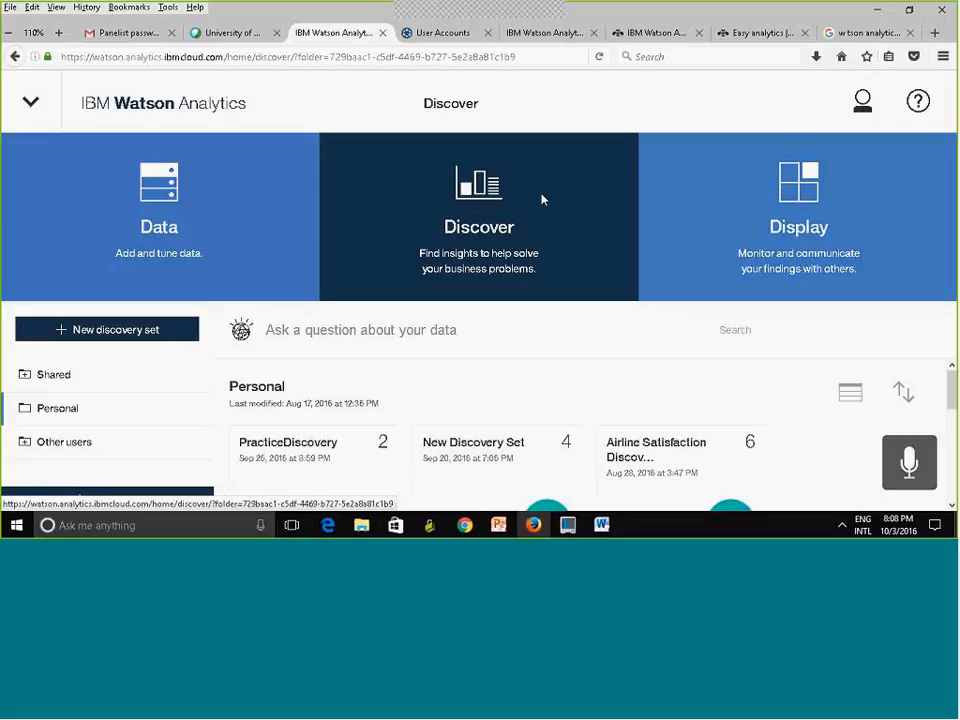
Step: Look through the personal data sets in the Data section and the class folders inside the Shared folder
click(121, 139)
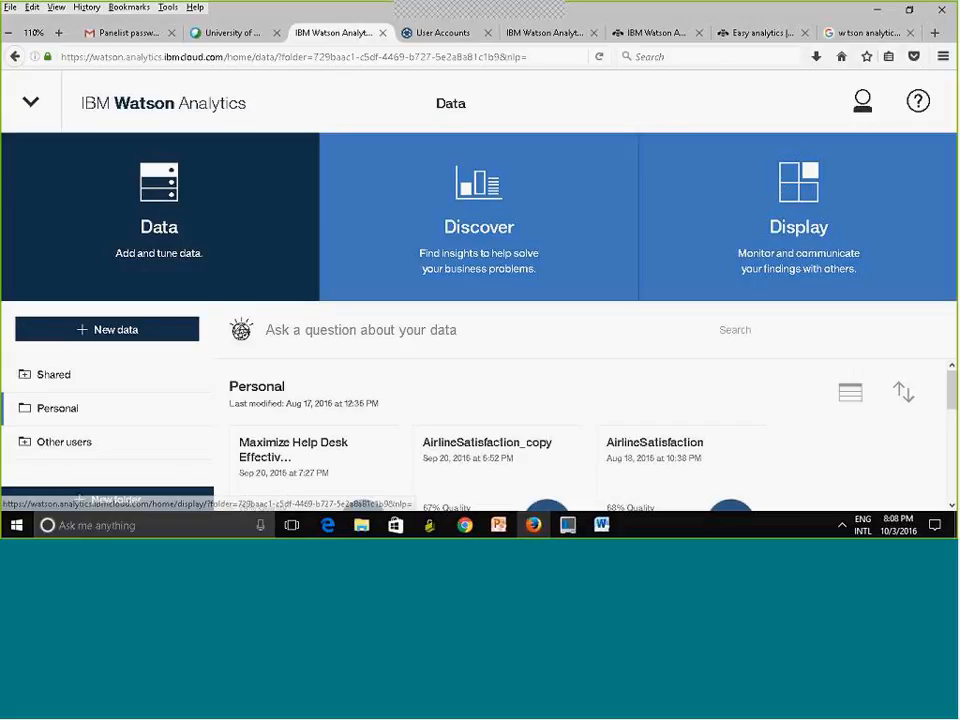
scroll(480, 400, down, 3)
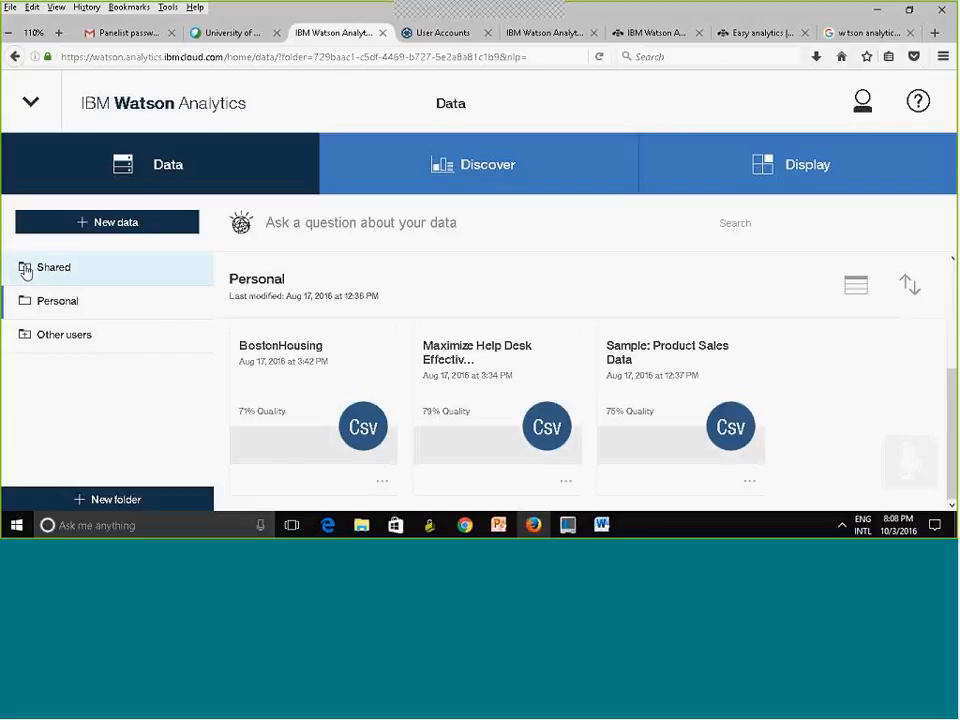
click(26, 272)
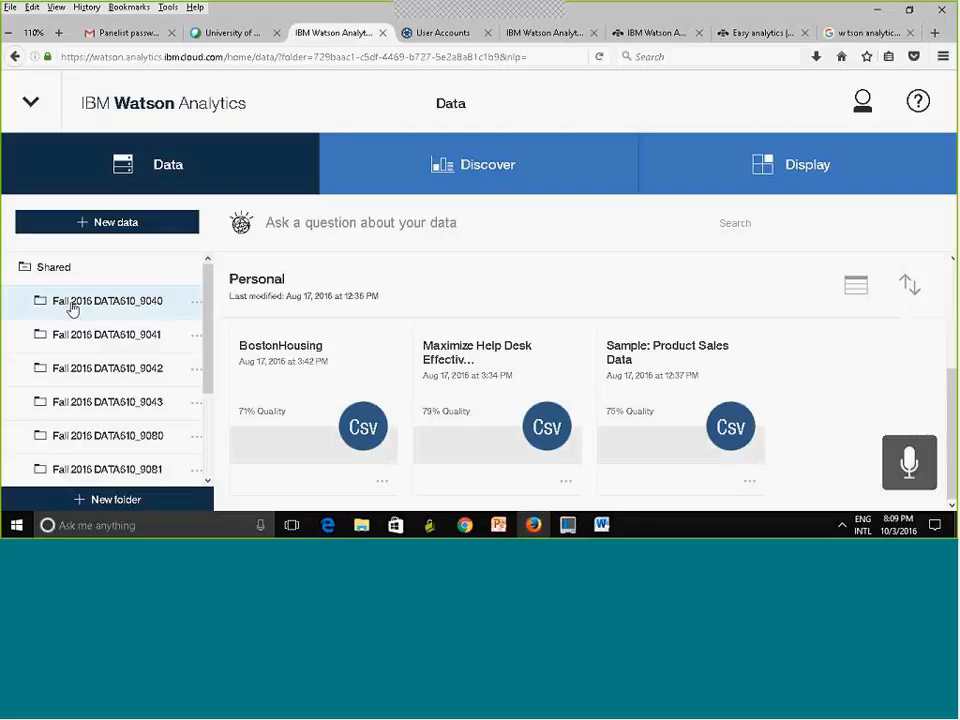
click(25, 273)
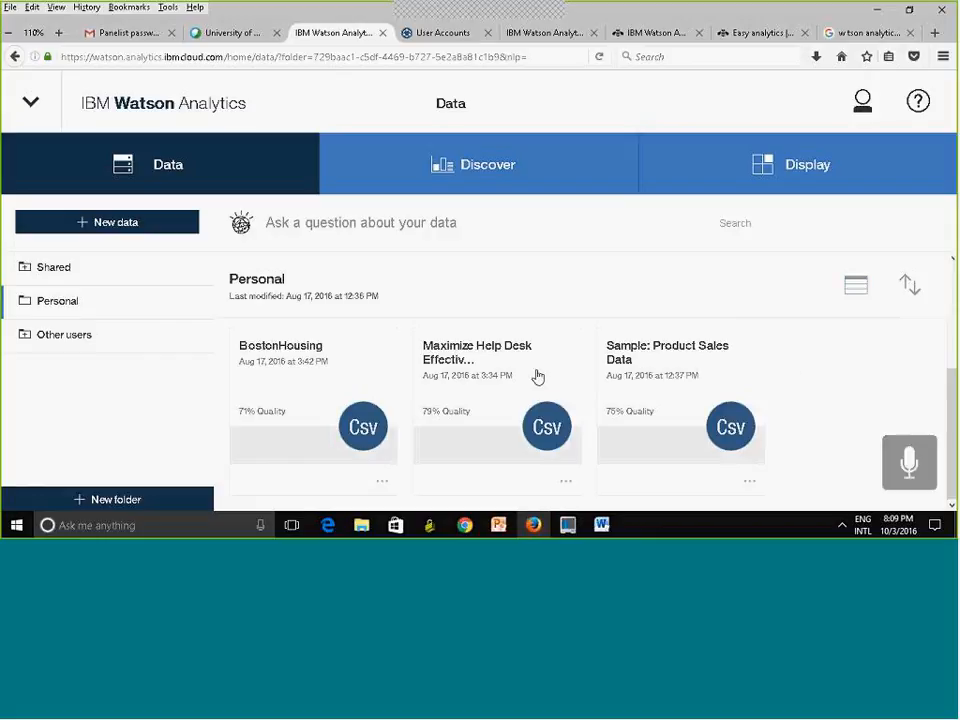
Step: Review the Personal folder's data sets in list view and return to the tile view
click(856, 288)
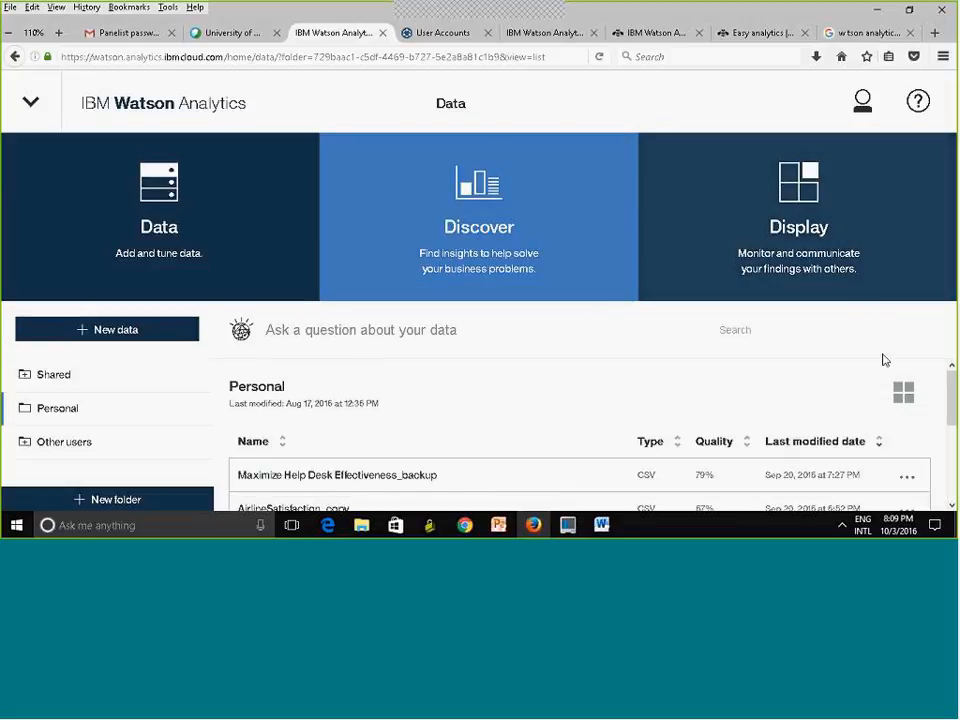
scroll(883, 360, down, 5)
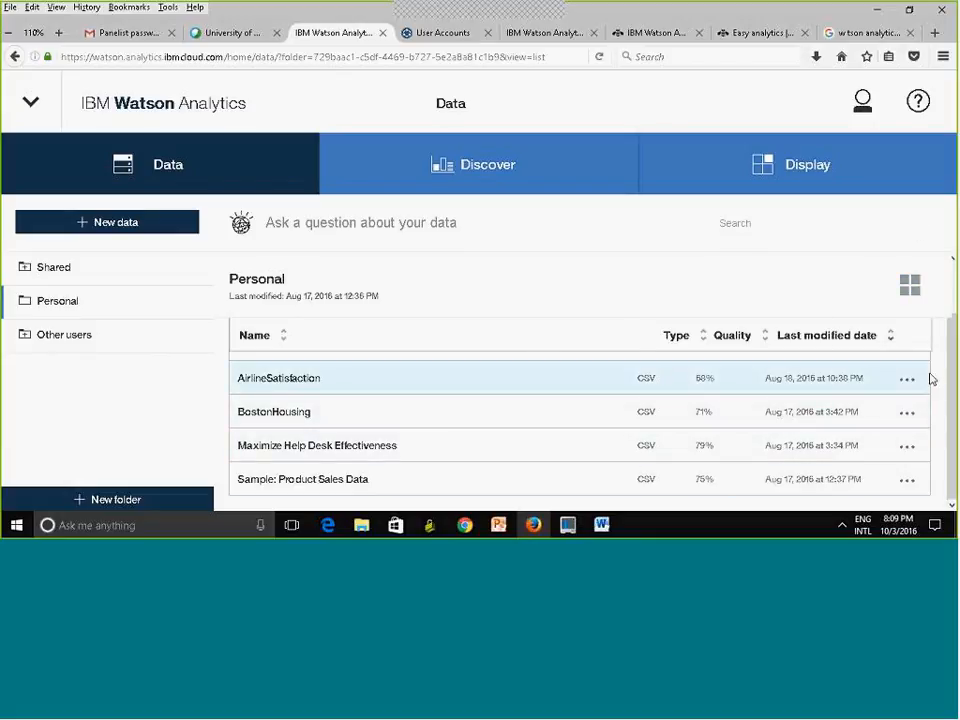
click(910, 288)
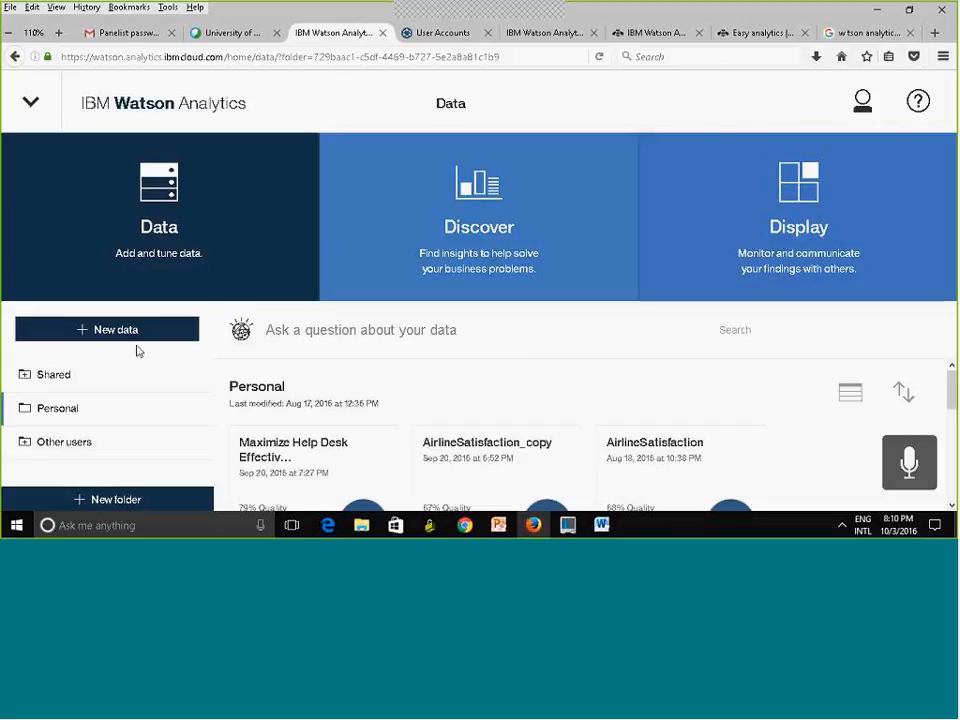
Step: Import the sample data set "Protect Your Customer.csv" into the Personal folder and bring its tile into view
click(103, 333)
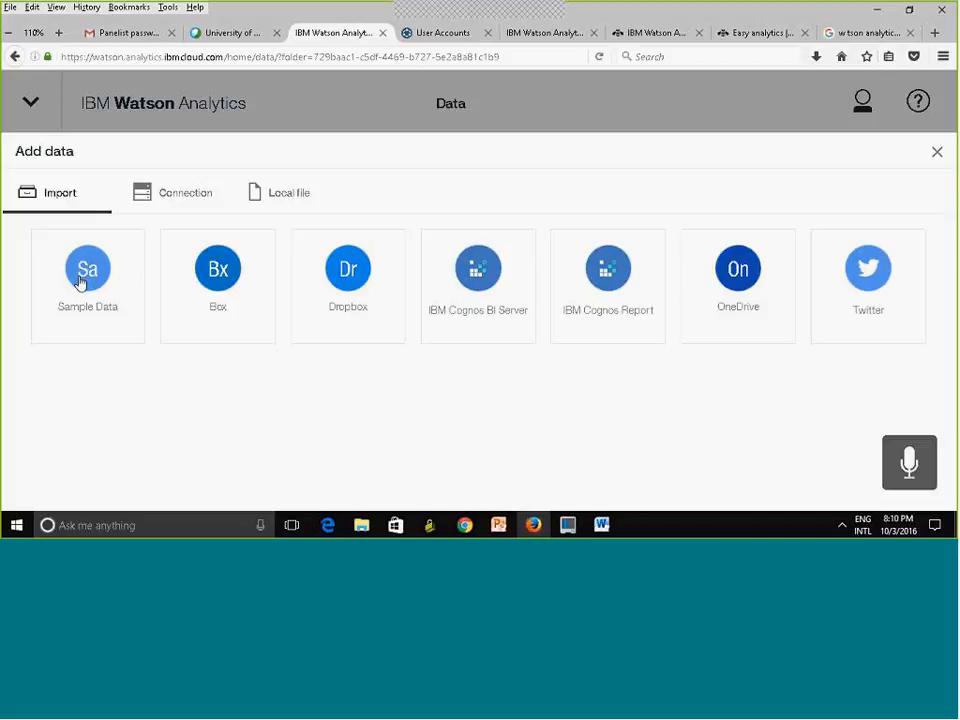
click(80, 284)
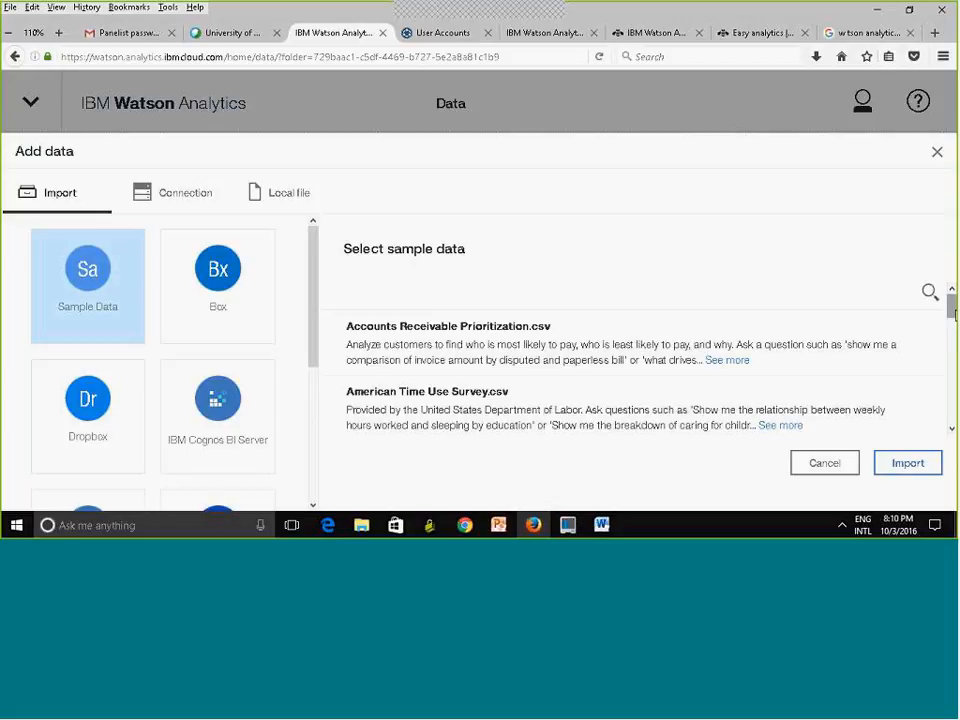
scroll(640, 370, down, 5)
scroll(640, 360, down, 8)
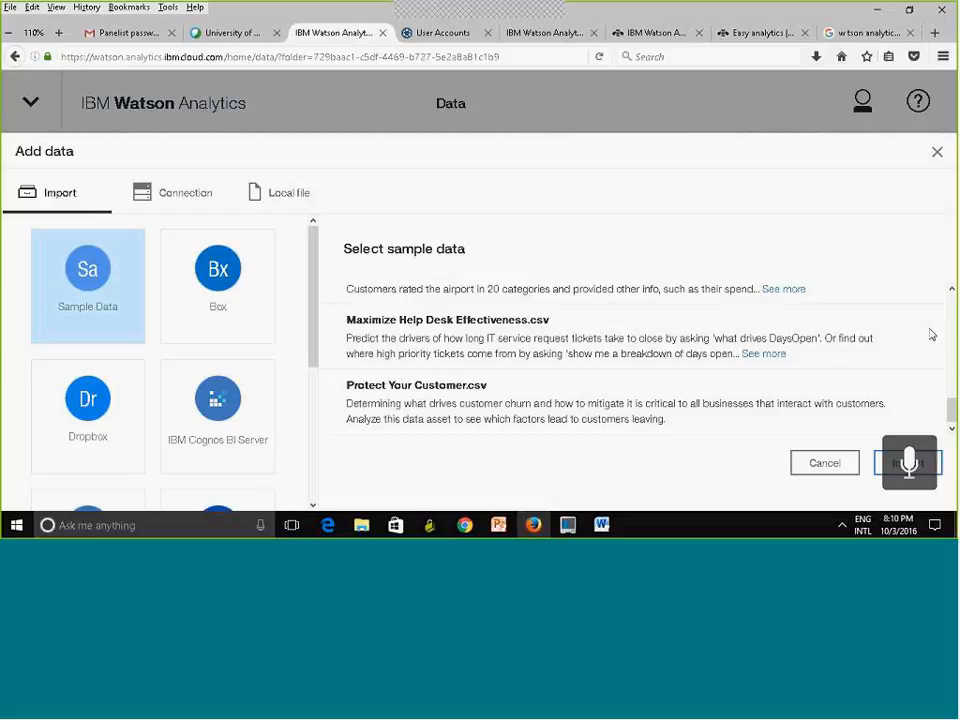
click(521, 340)
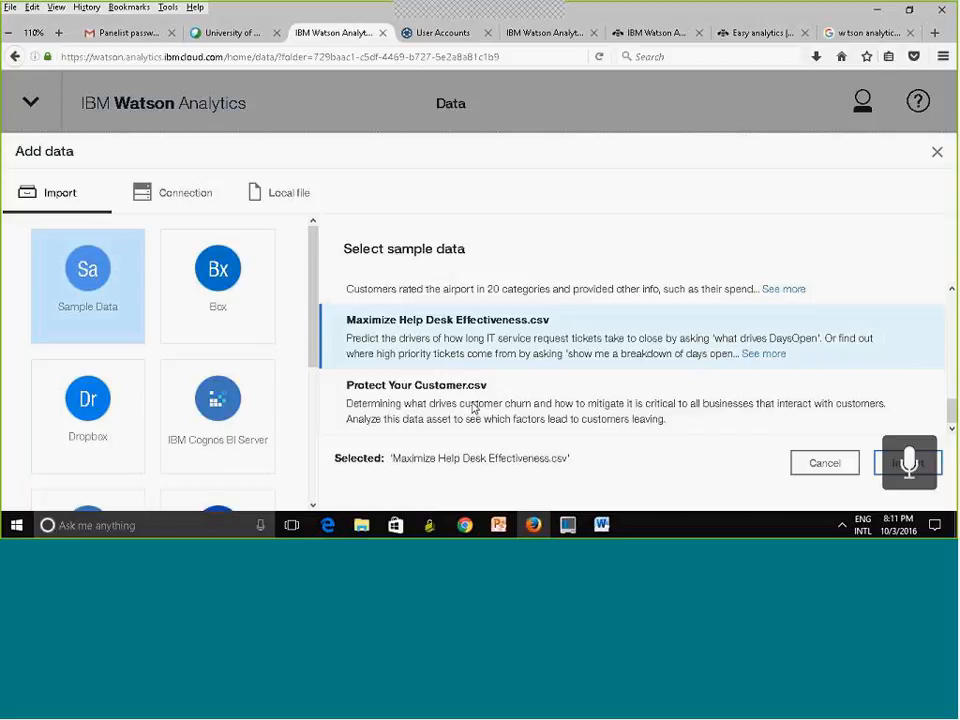
click(474, 409)
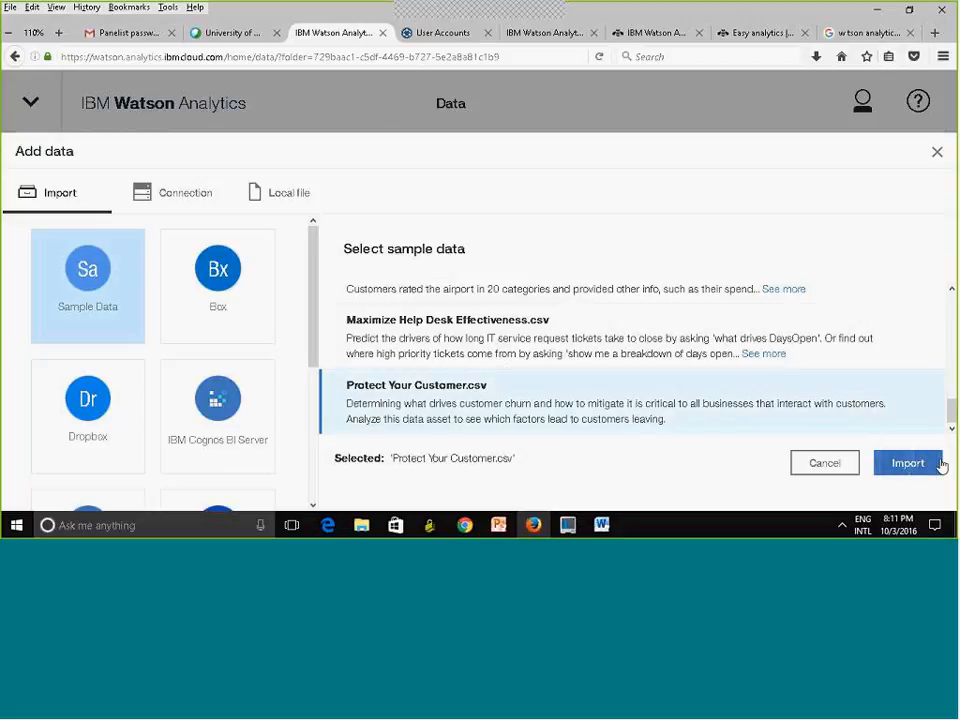
click(908, 463)
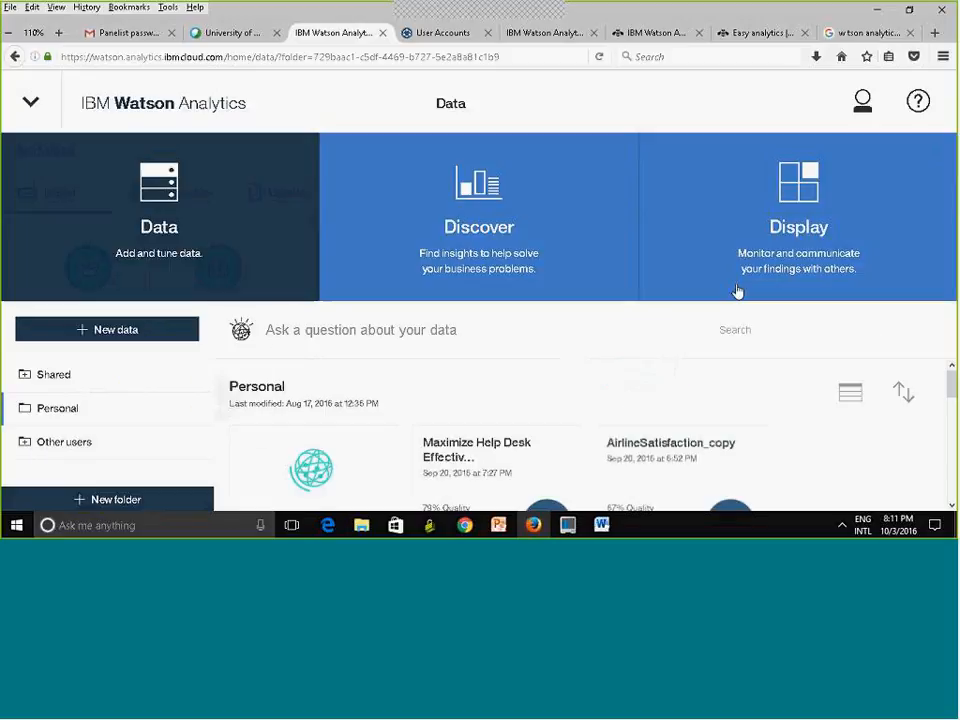
scroll(908, 463, down, 3)
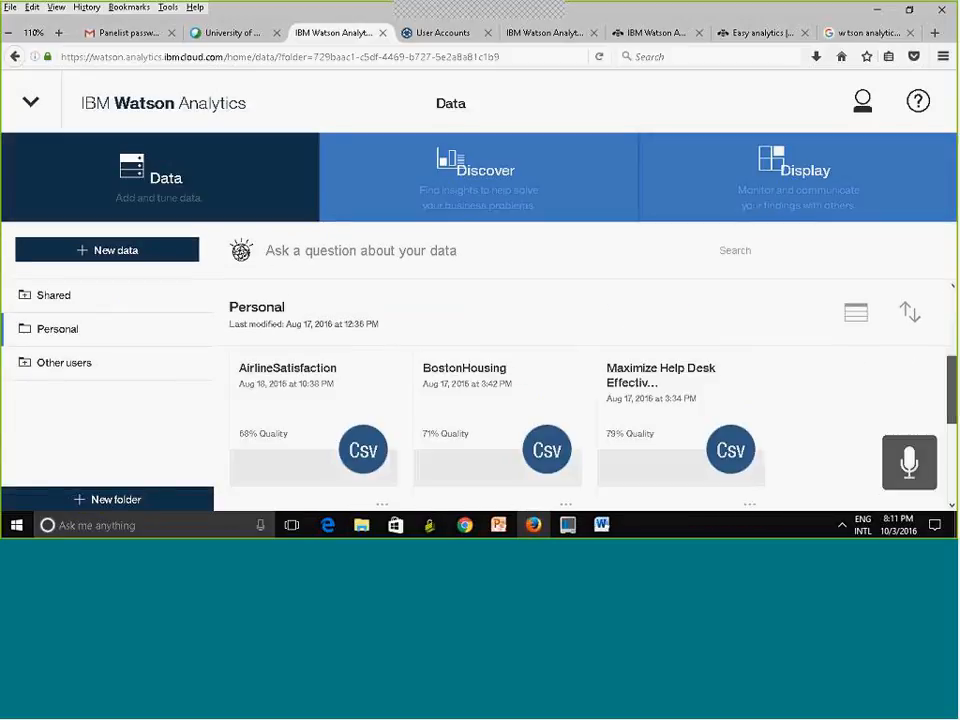
drag(955, 379, 955, 374)
drag(953, 360, 949, 262)
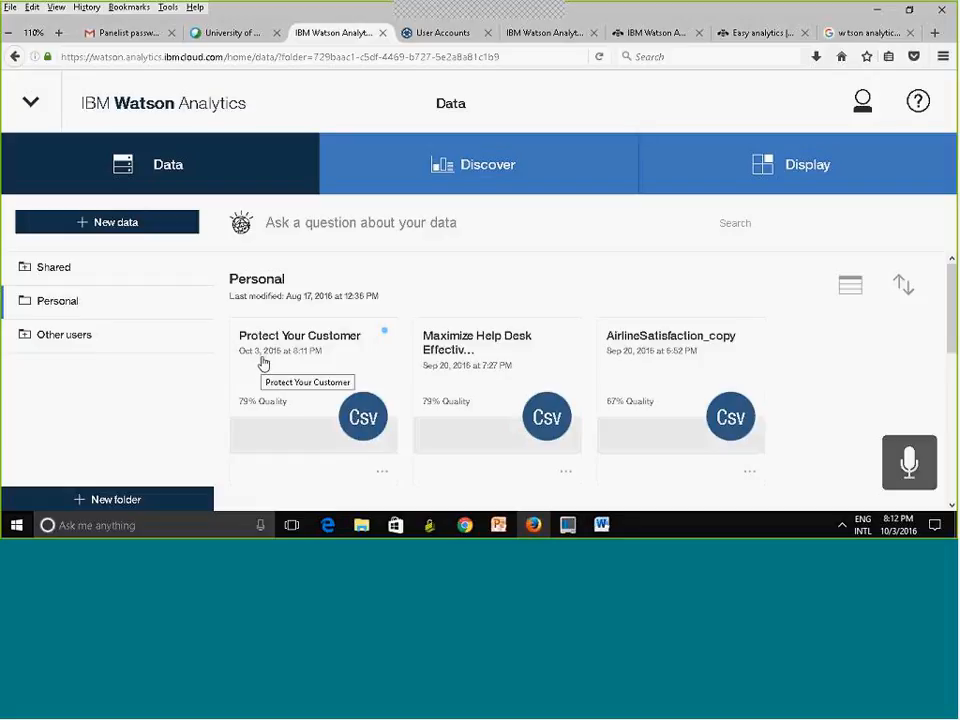
click(384, 476)
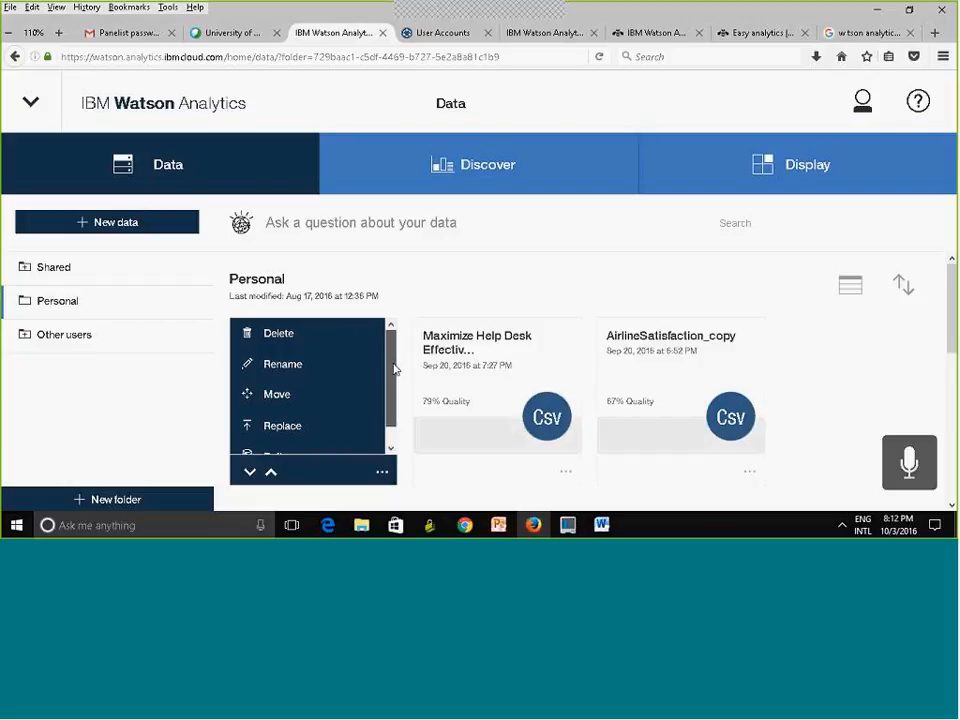
mouse_move(395, 369)
mouse_down()
mouse_move(397, 400)
mouse_move(392, 360)
mouse_up()
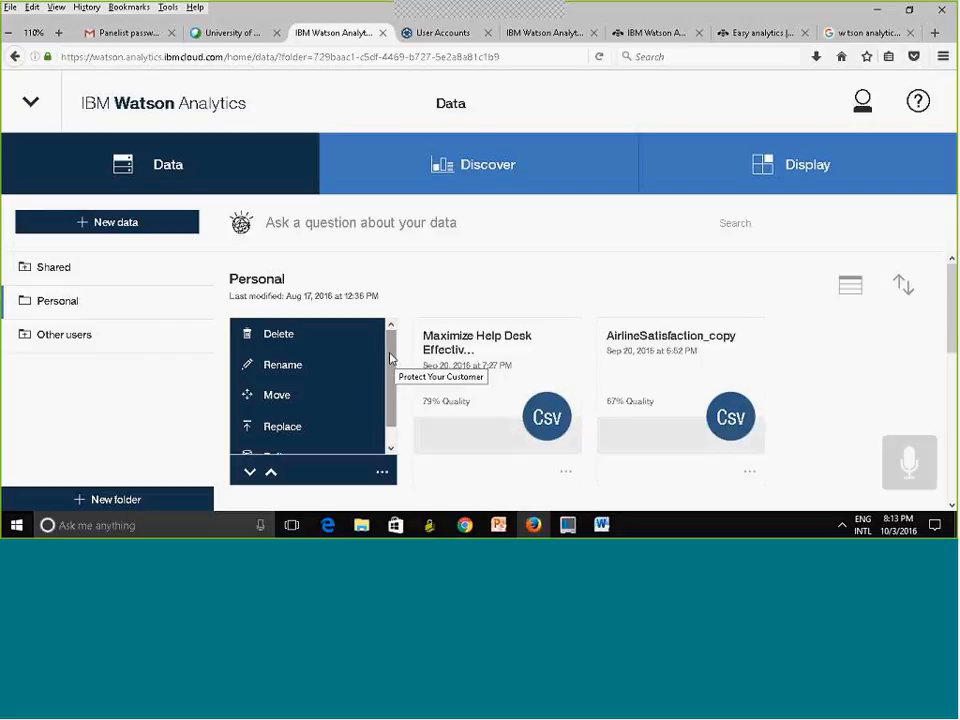
click(330, 367)
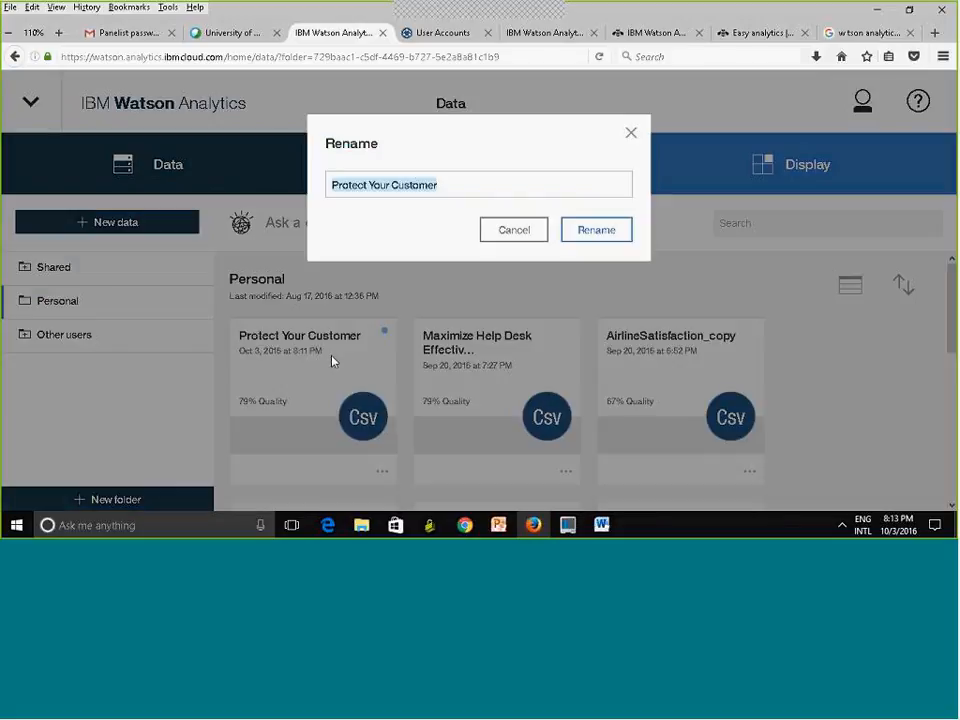
click(504, 238)
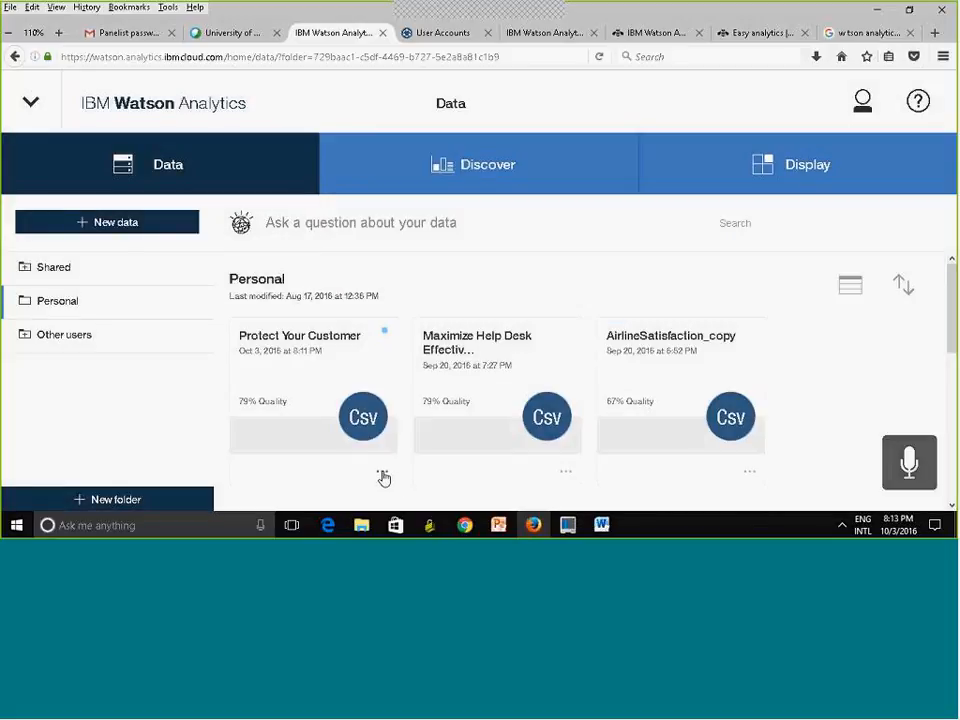
click(382, 473)
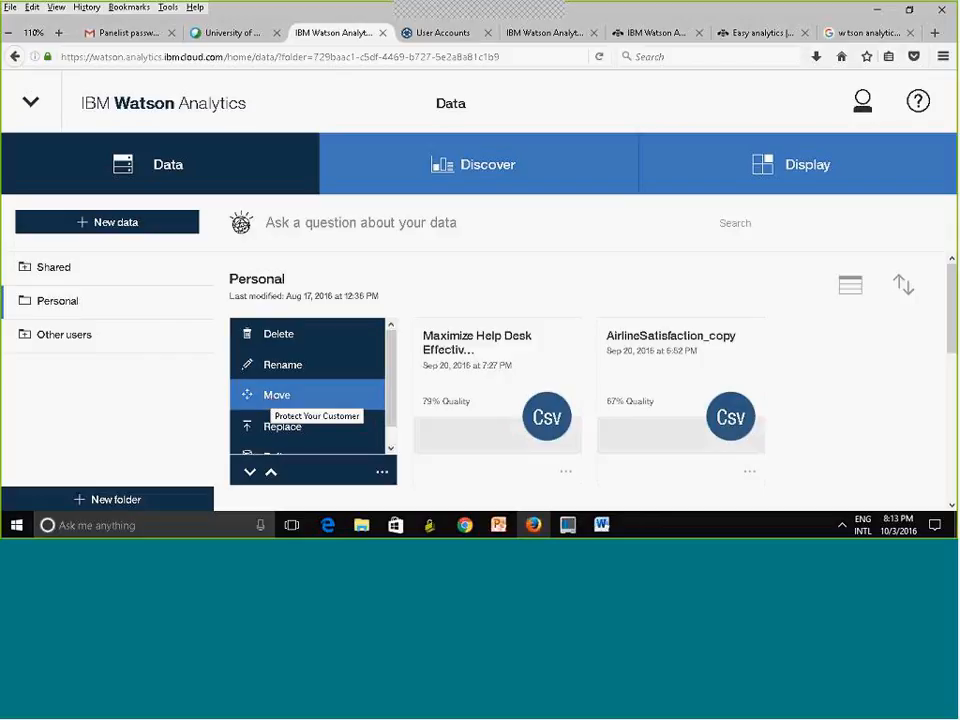
click(134, 450)
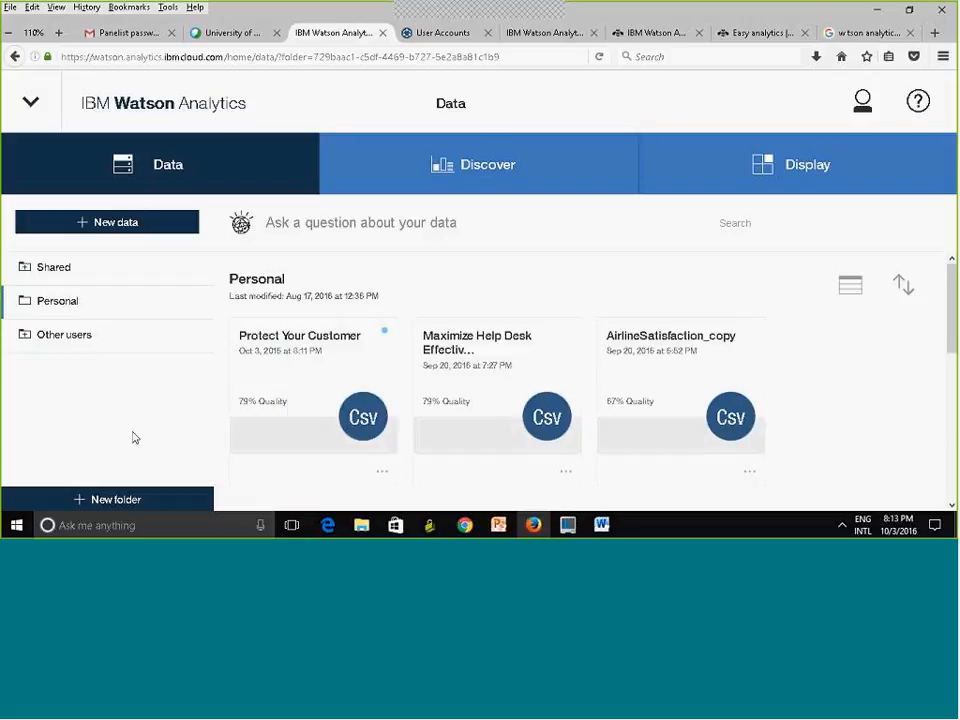
Step: Create a new folder named "Assignment 1" inside the Personal folder
click(103, 502)
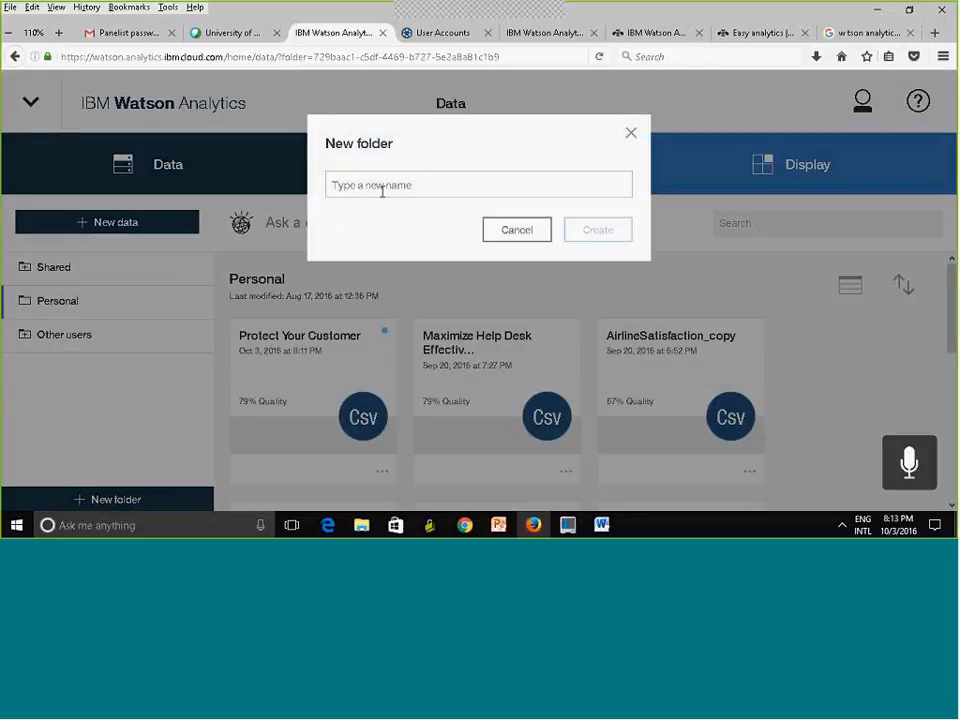
text(As)
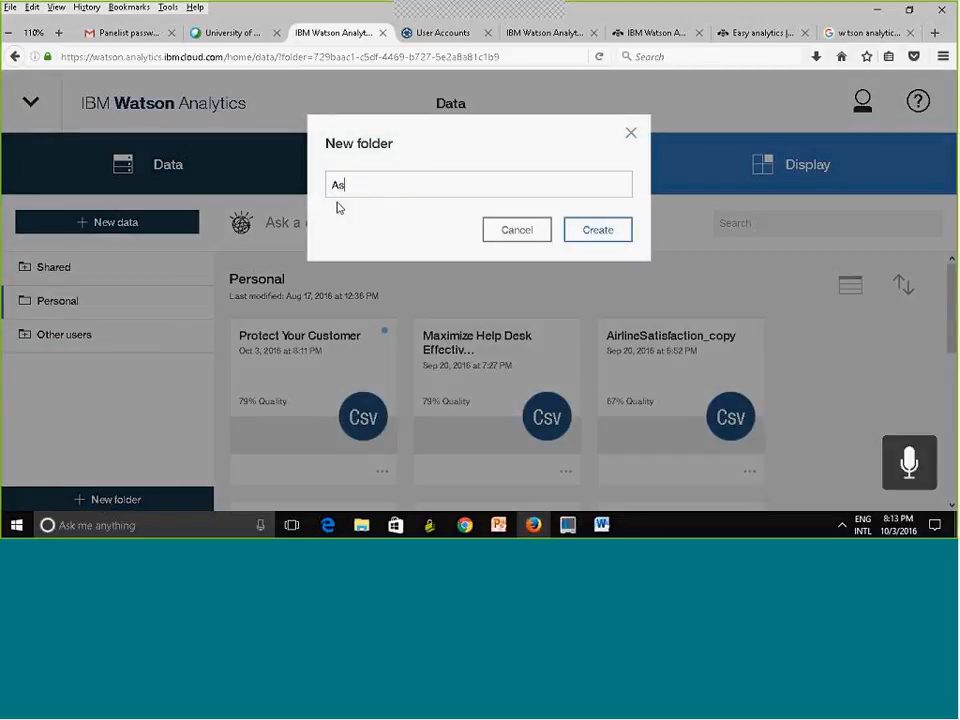
text(signment)
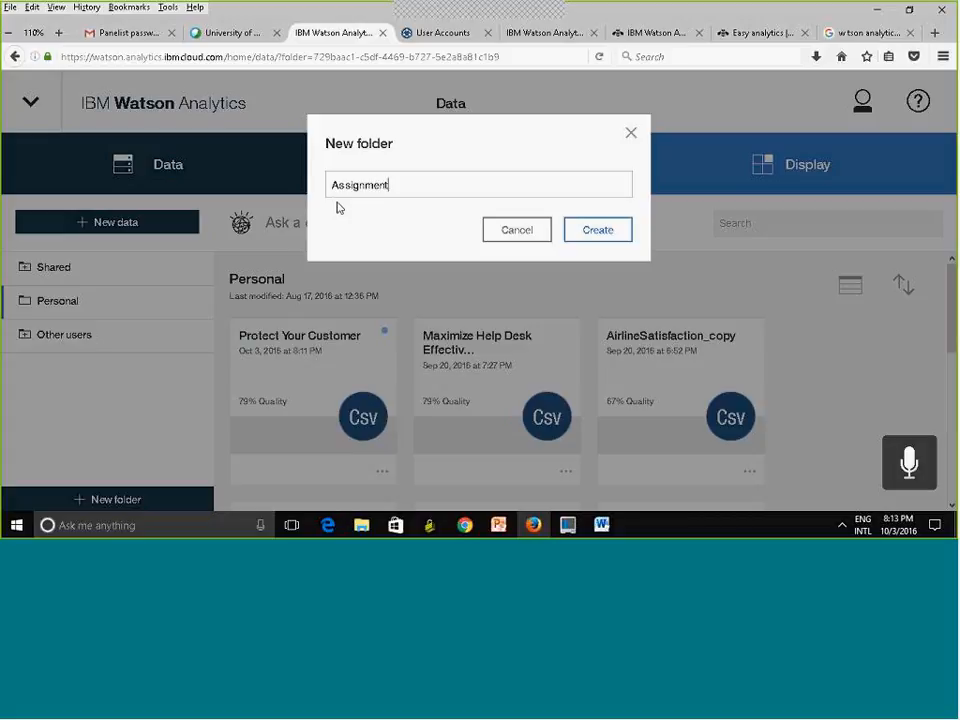
text( 1)
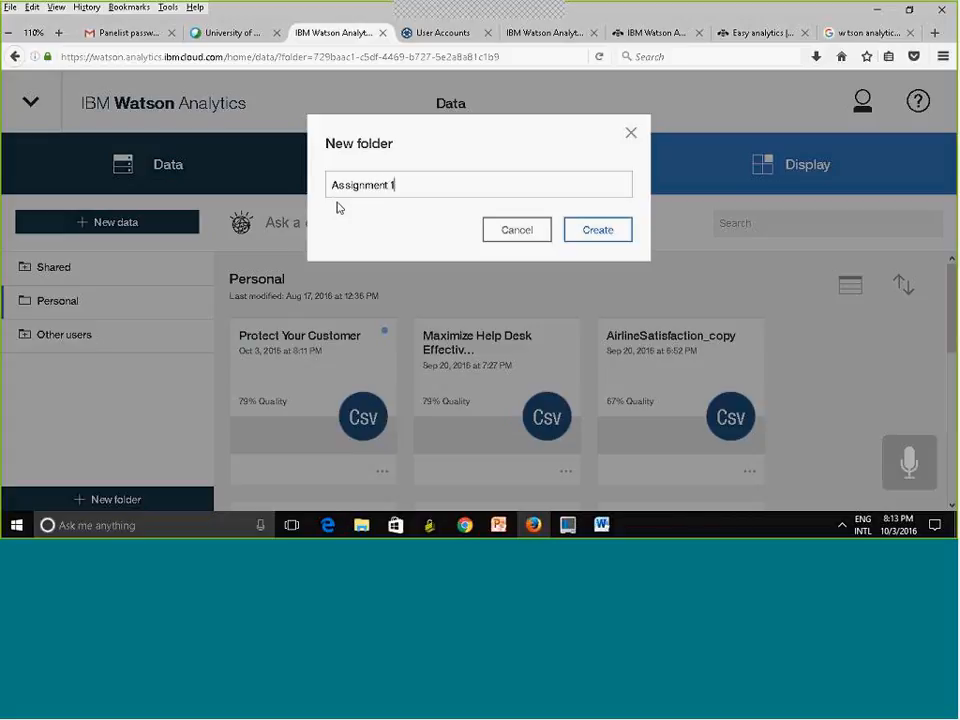
click(623, 237)
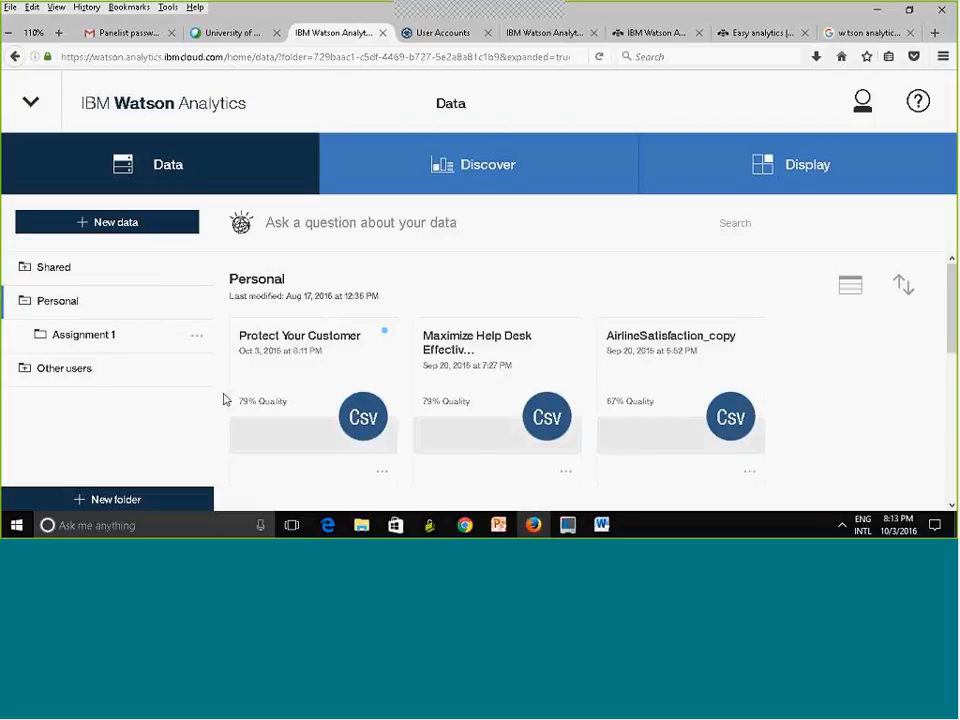
Step: Move the "Protect Your Customer" data set into the Personal folder's "Assignment 1" subfolder
click(382, 474)
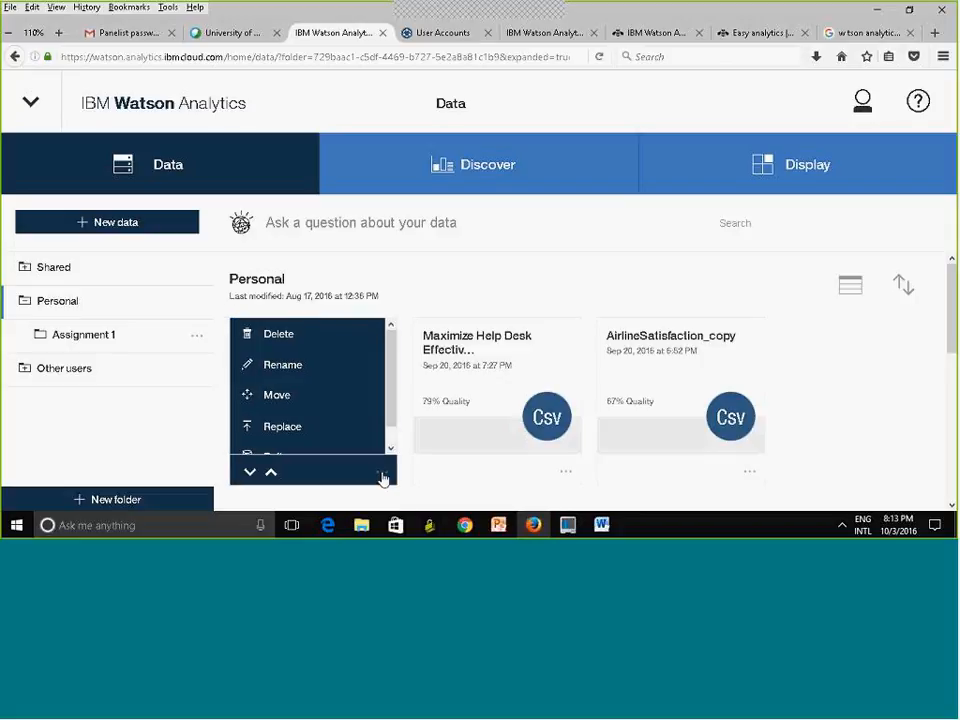
click(287, 394)
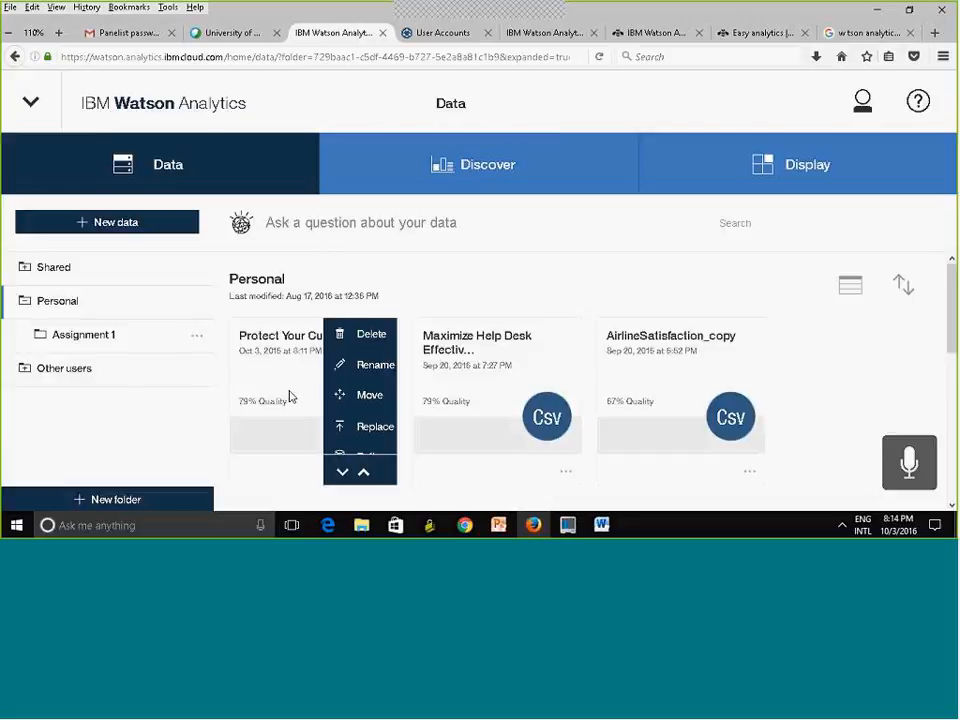
click(341, 292)
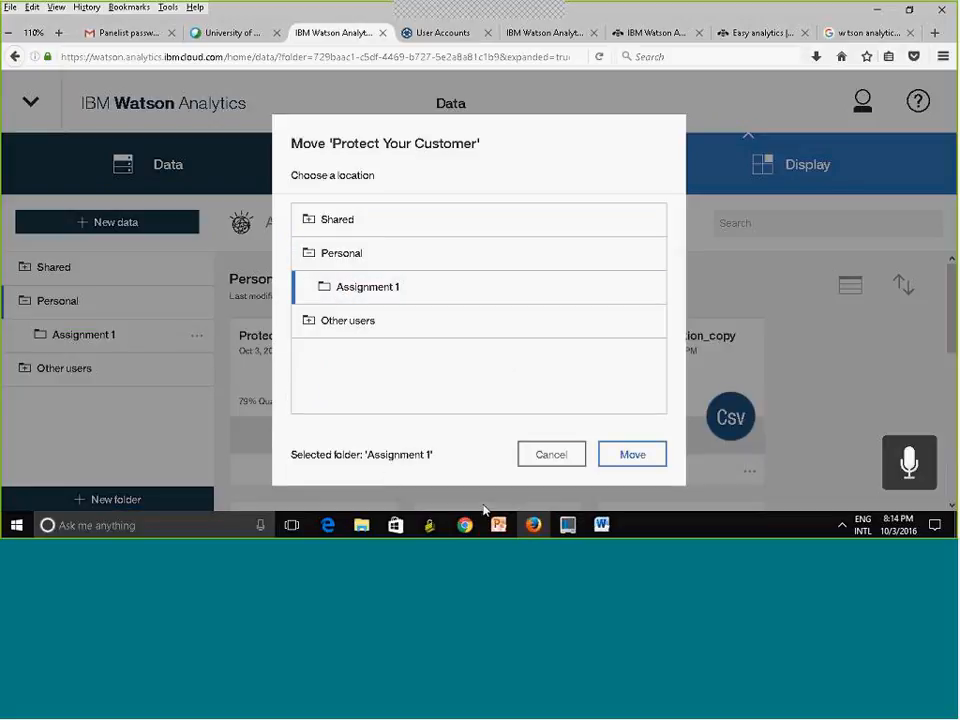
click(637, 456)
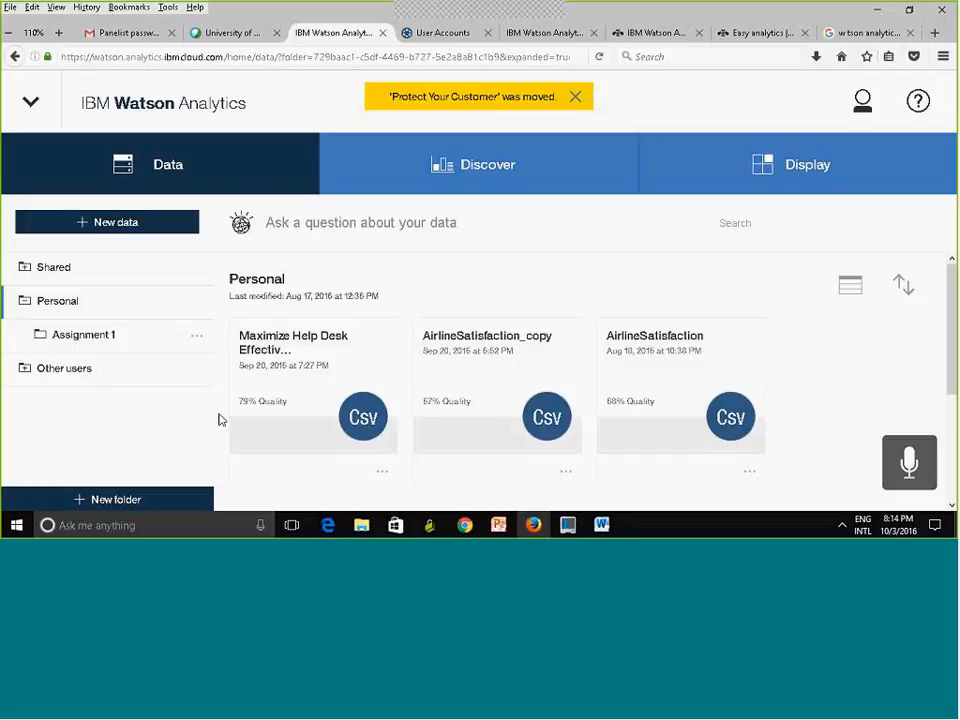
Step: Open "Protect Your Customer" from the "Assignment 1" folder with Refine and pick its PhoneService column
click(127, 346)
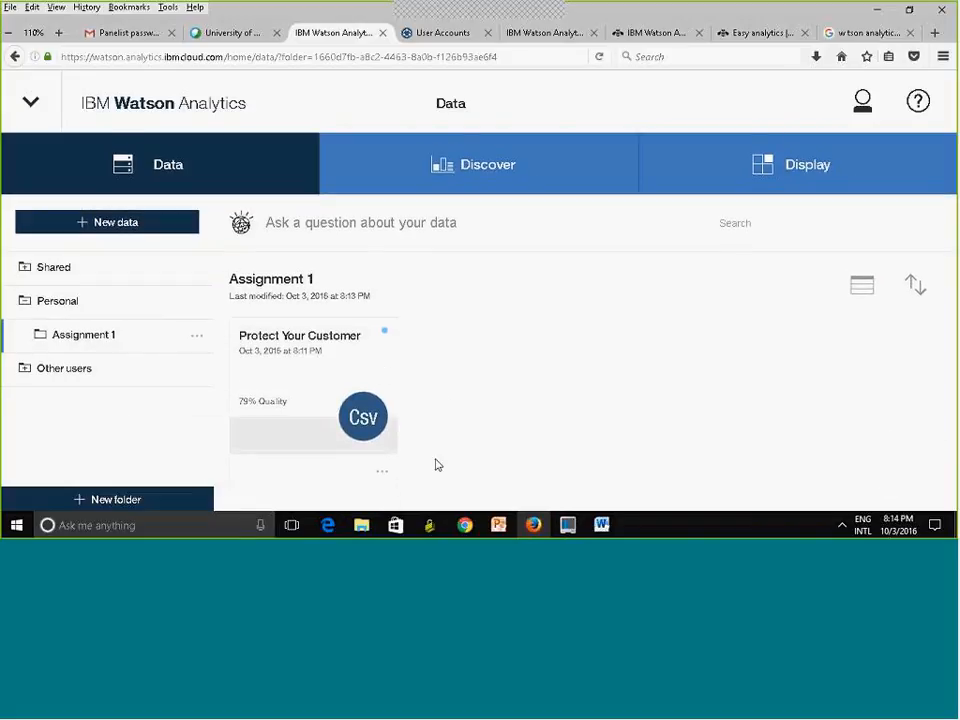
click(384, 478)
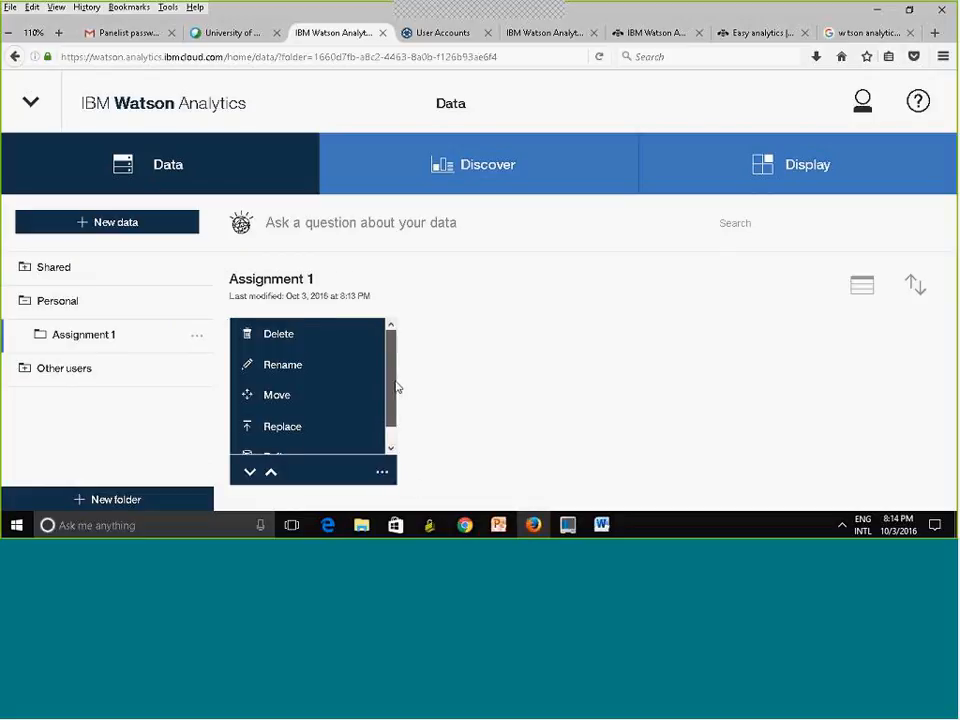
drag(396, 388, 394, 422)
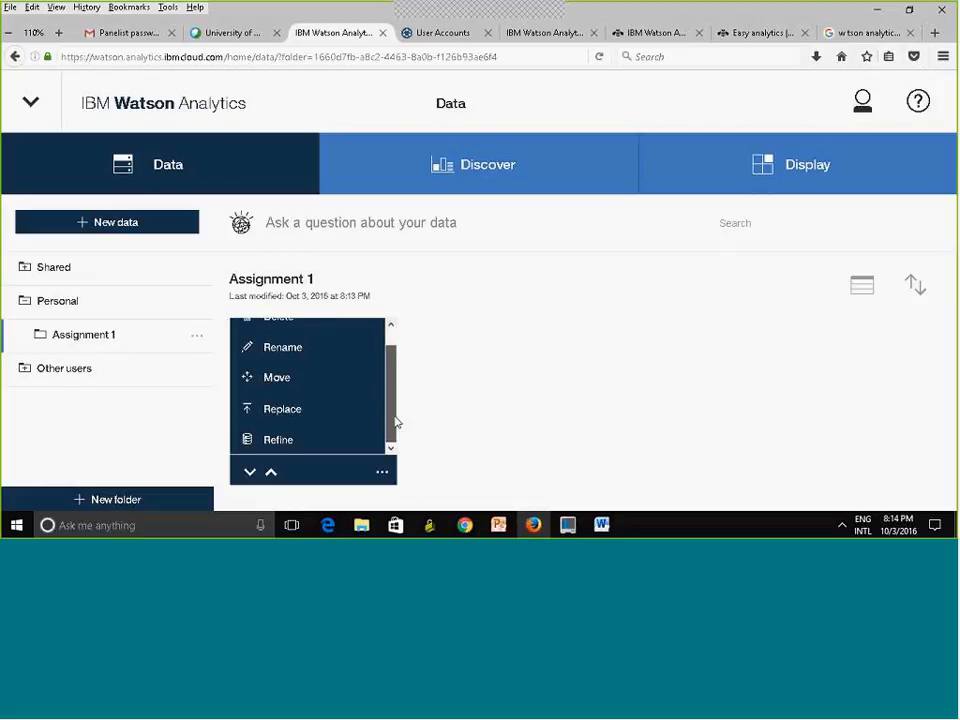
click(290, 446)
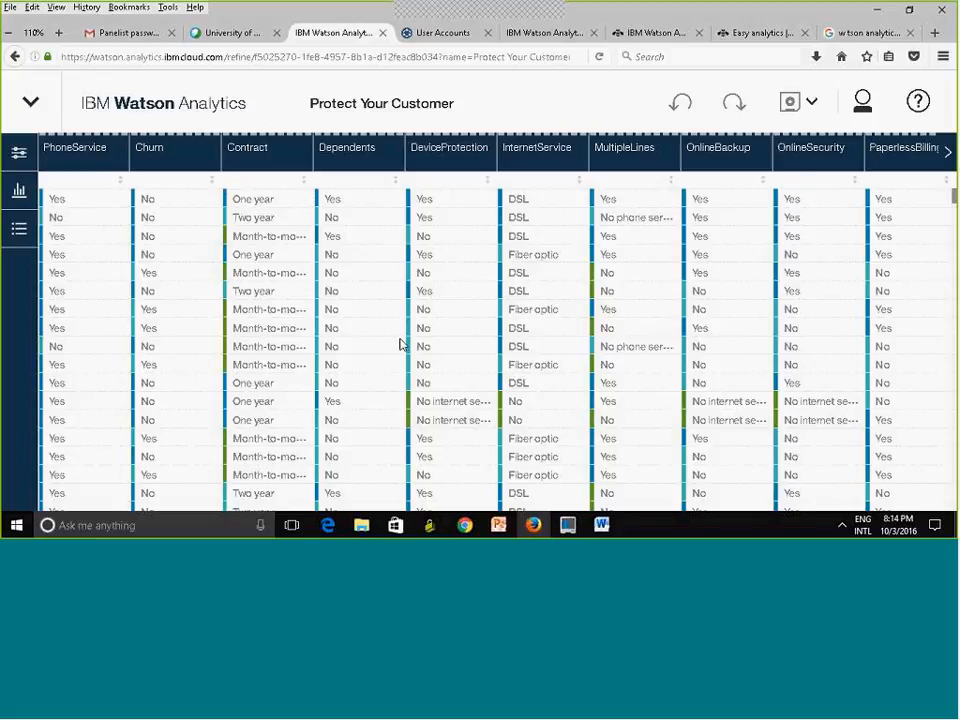
click(98, 173)
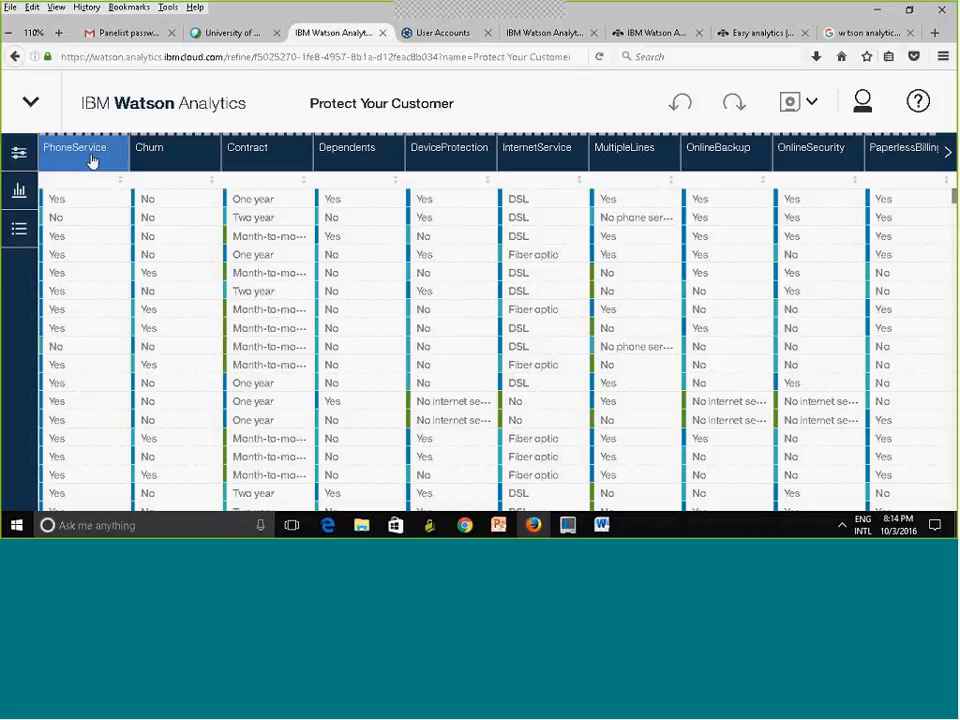
Step: Look through the data set's columns as far as tenure and open the value filter of the PhoneService column
click(950, 155)
click(952, 160)
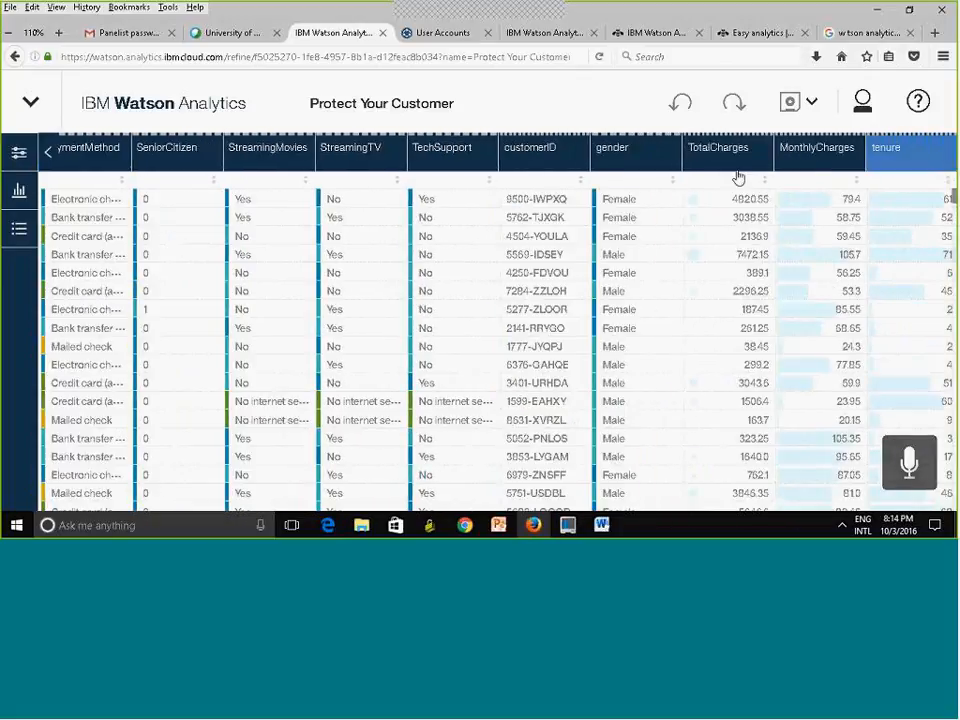
click(47, 153)
click(47, 153)
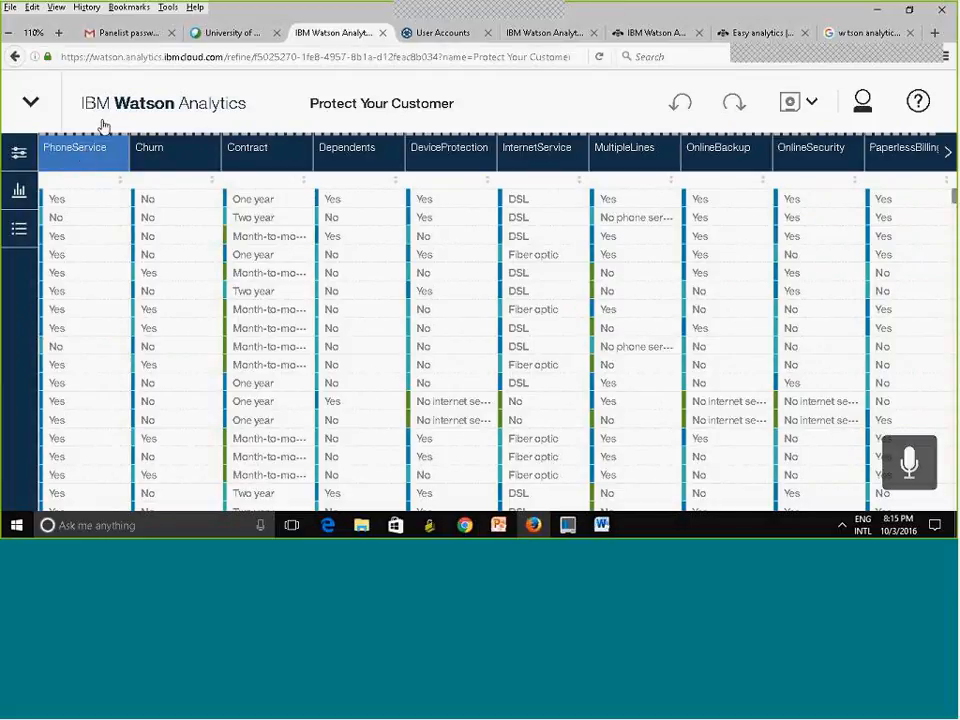
click(86, 158)
click(86, 158)
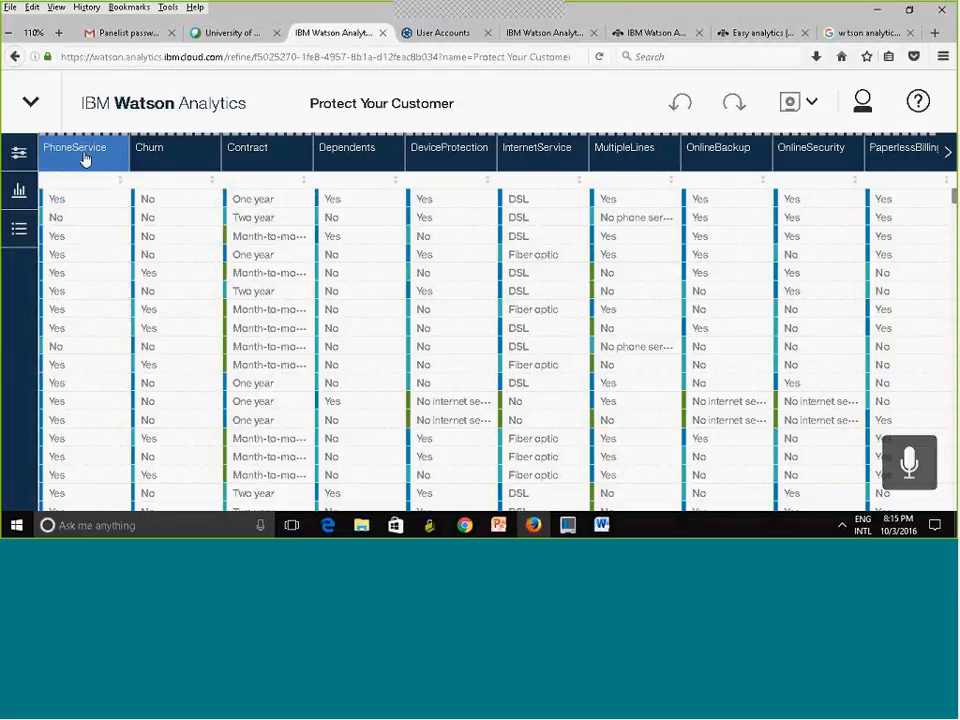
click(86, 158)
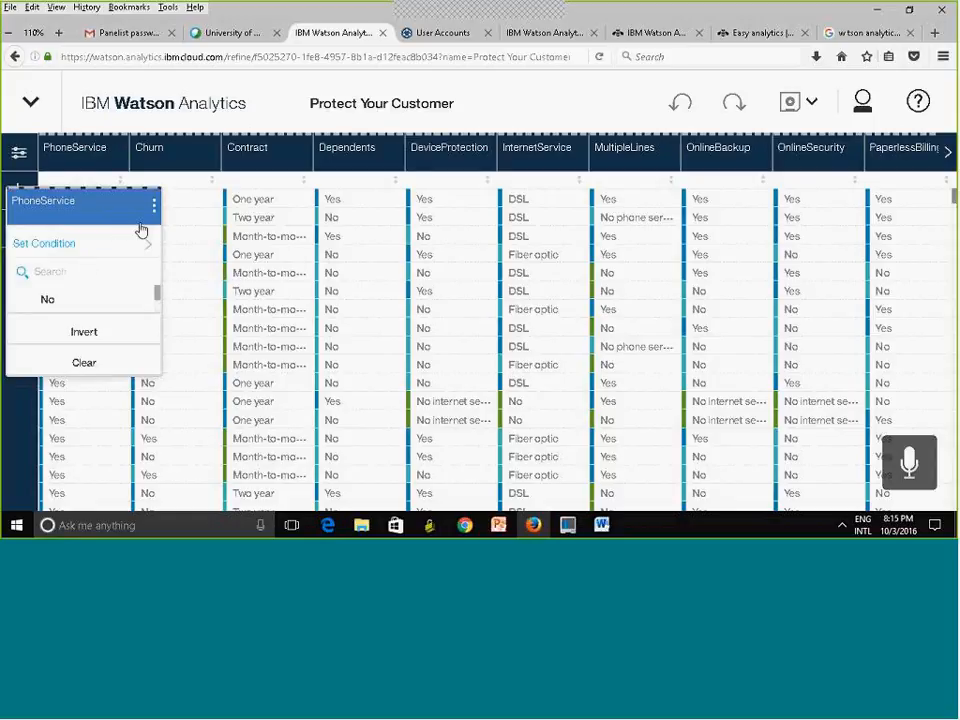
Step: Filter the PhoneService column so that only the value No is included
mouse_move(158, 300)
mouse_down()
mouse_move(159, 320)
mouse_move(163, 290)
mouse_move(164, 319)
mouse_up()
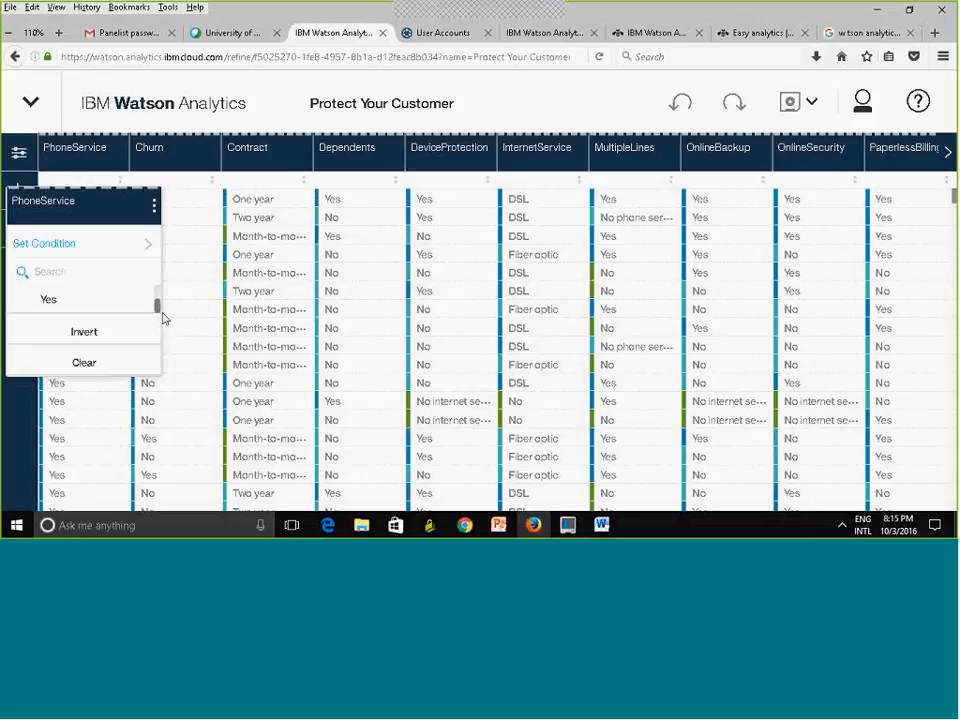
click(83, 302)
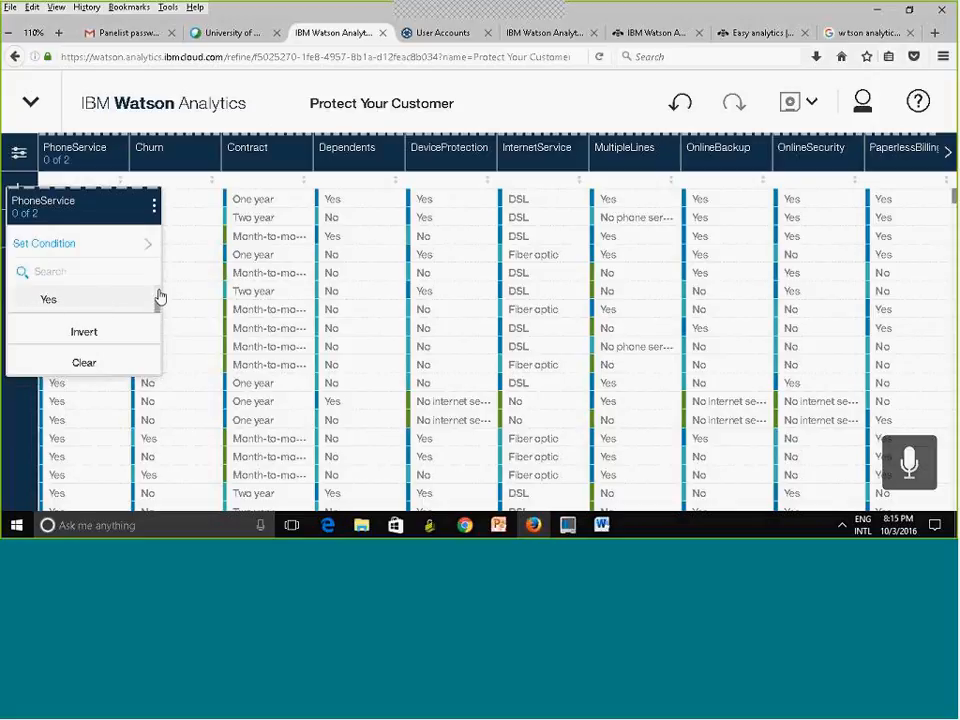
click(157, 299)
scroll(48, 302, up, 1)
click(54, 305)
click(70, 323)
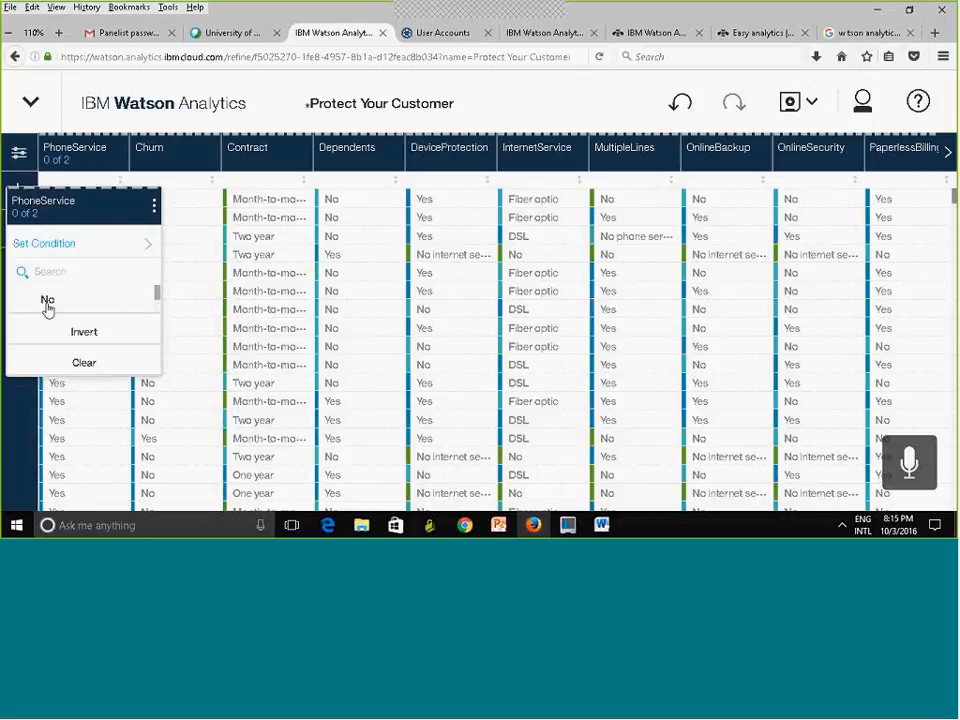
click(157, 312)
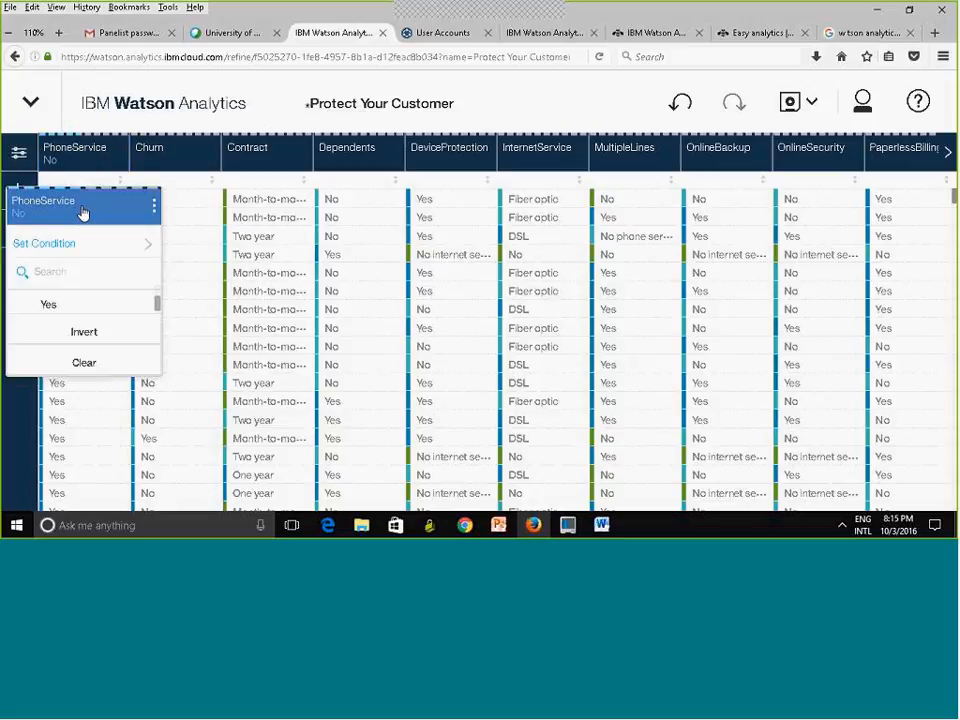
Step: Open the PhoneService column's properties and examine its name and the available data types
click(153, 208)
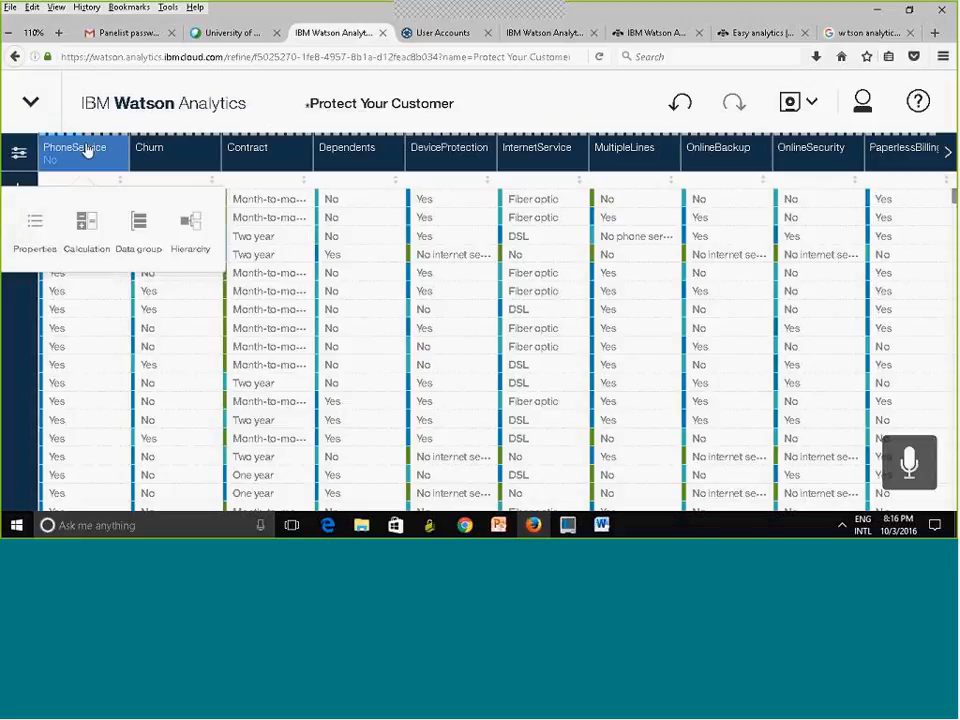
click(35, 228)
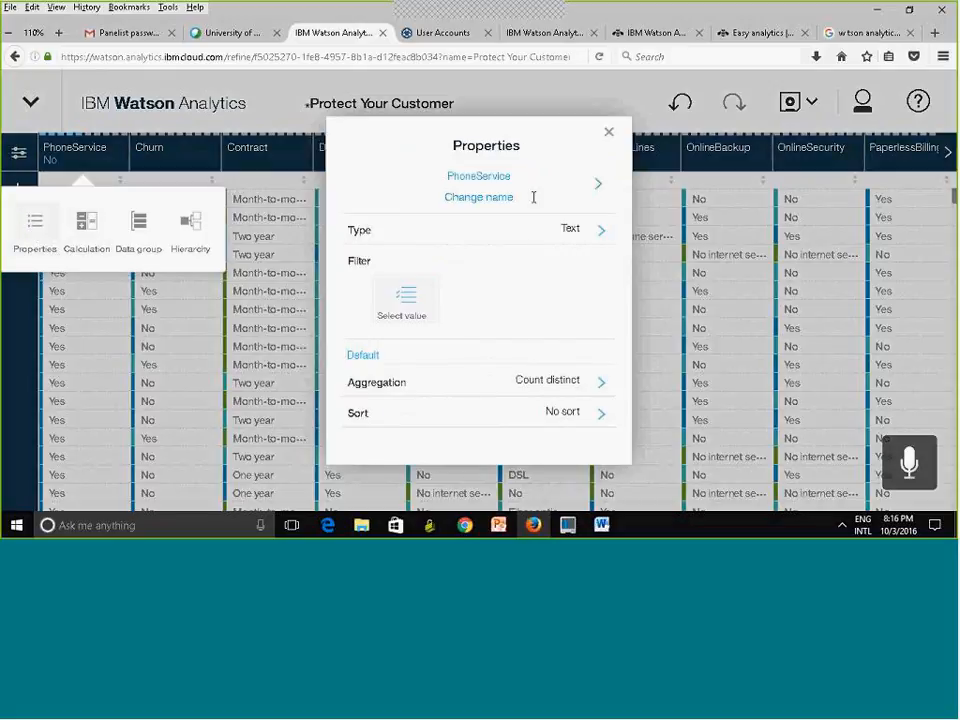
click(599, 237)
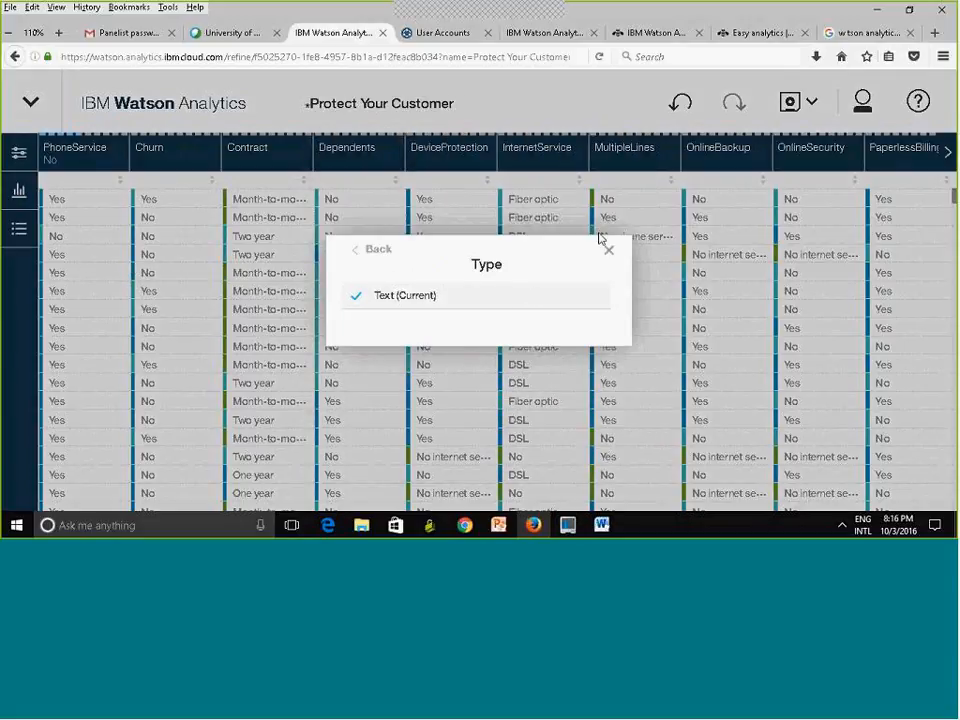
click(368, 253)
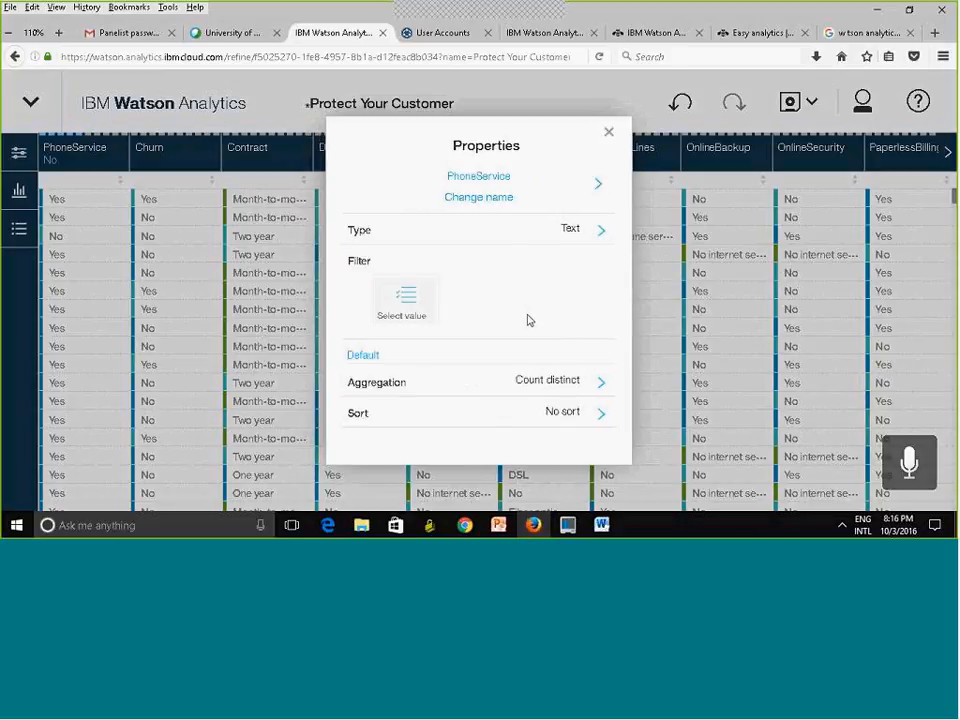
click(493, 199)
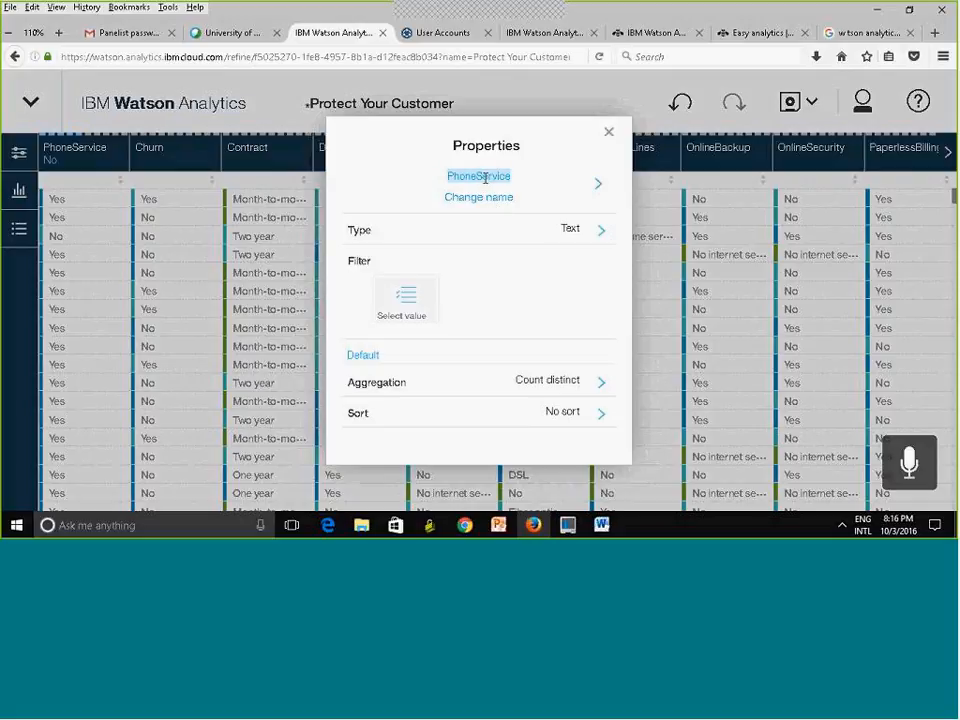
click(492, 261)
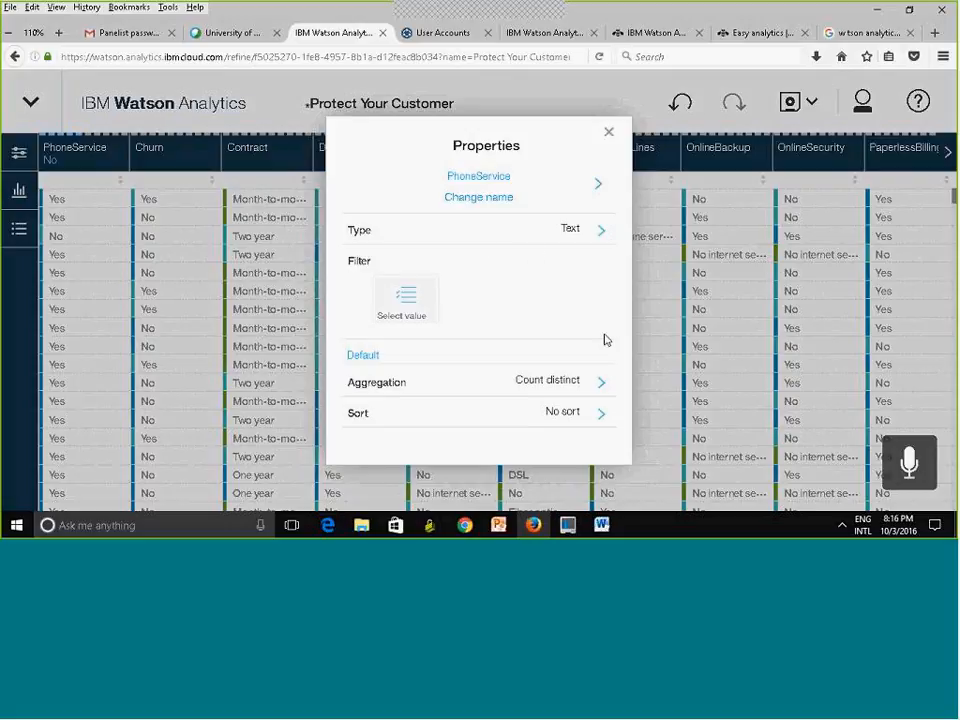
Step: Set the PhoneService column's default sort to Ascending and close its properties
click(601, 416)
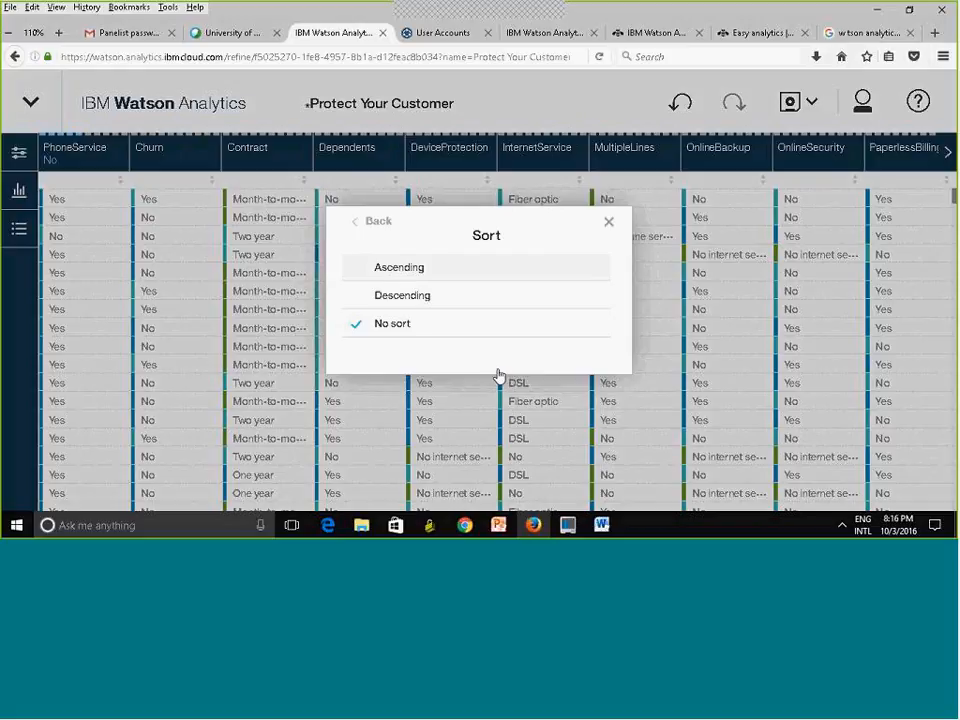
click(376, 272)
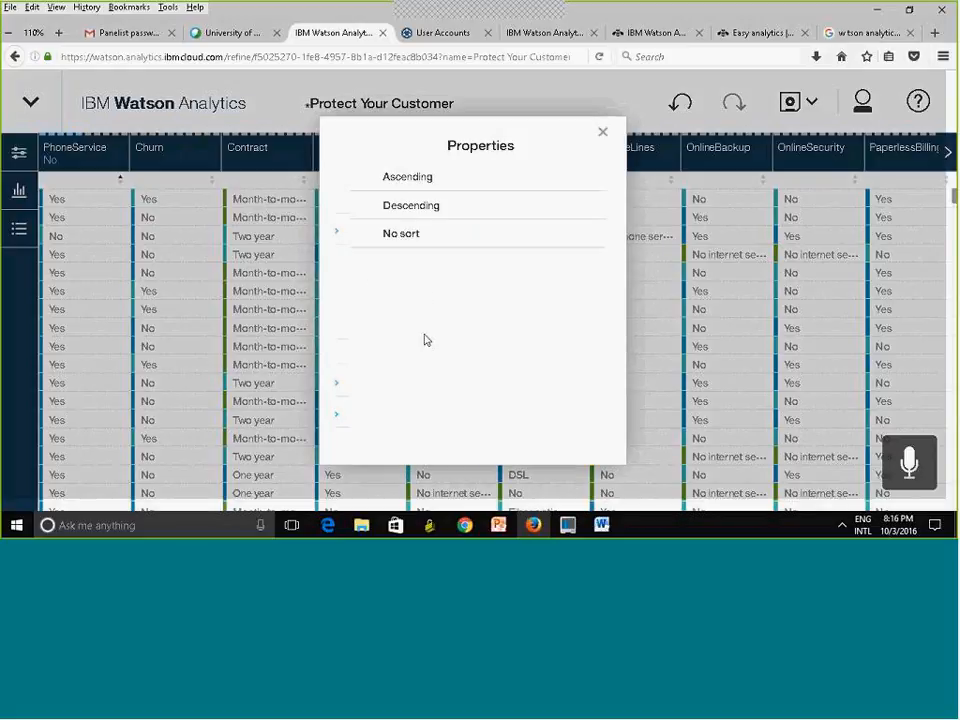
click(386, 184)
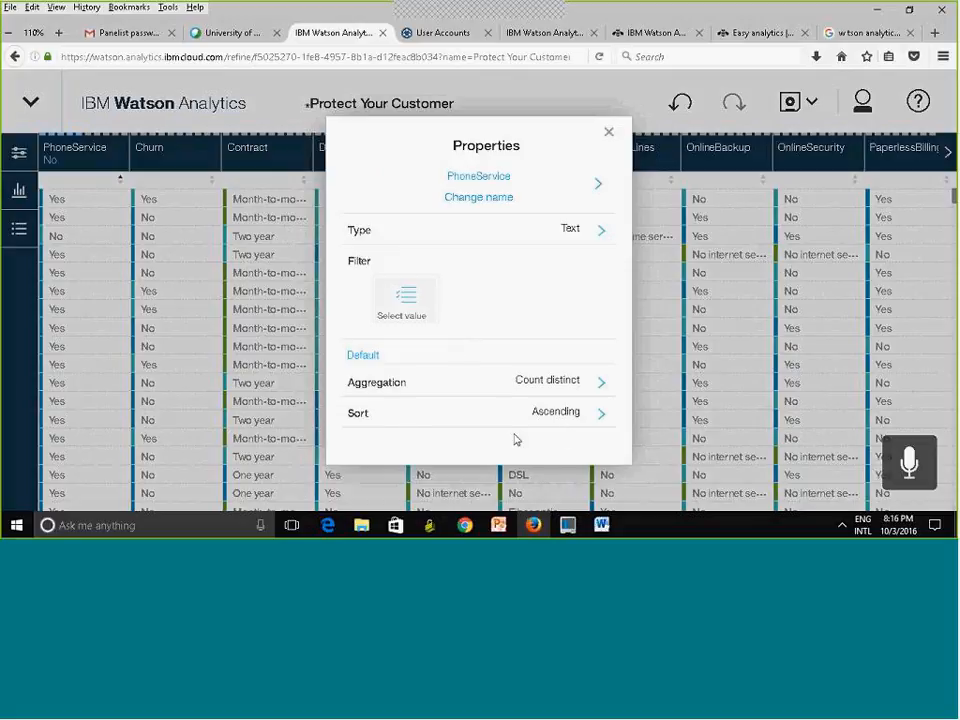
click(609, 131)
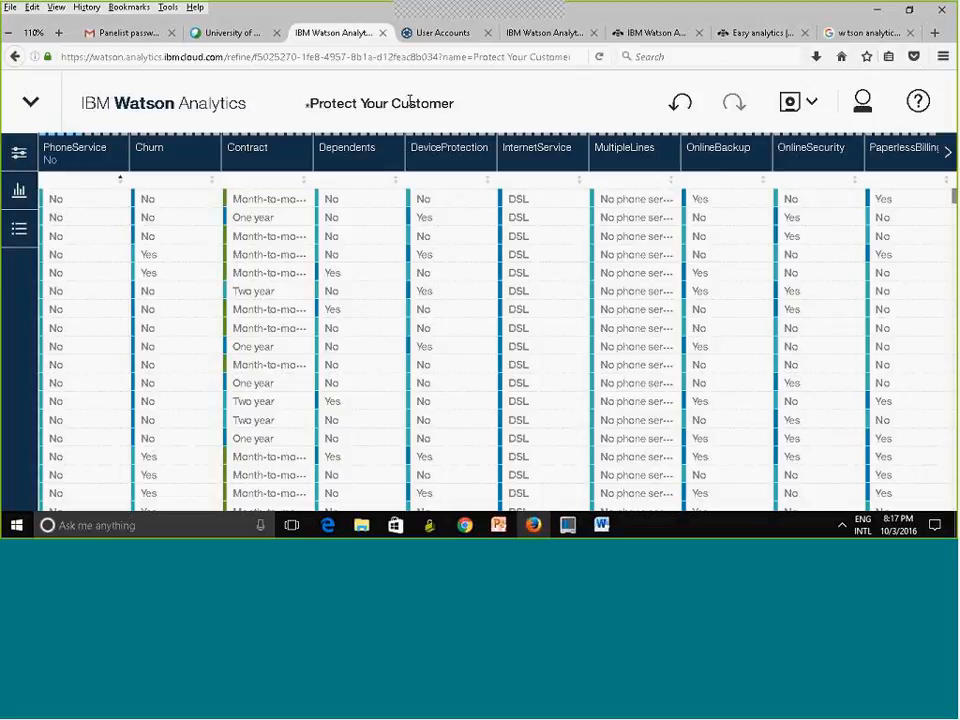
Step: Save the refined data set as "Protect Your Customer Refinement" in the Personal folder's "Assignment 1" subfolder
click(813, 106)
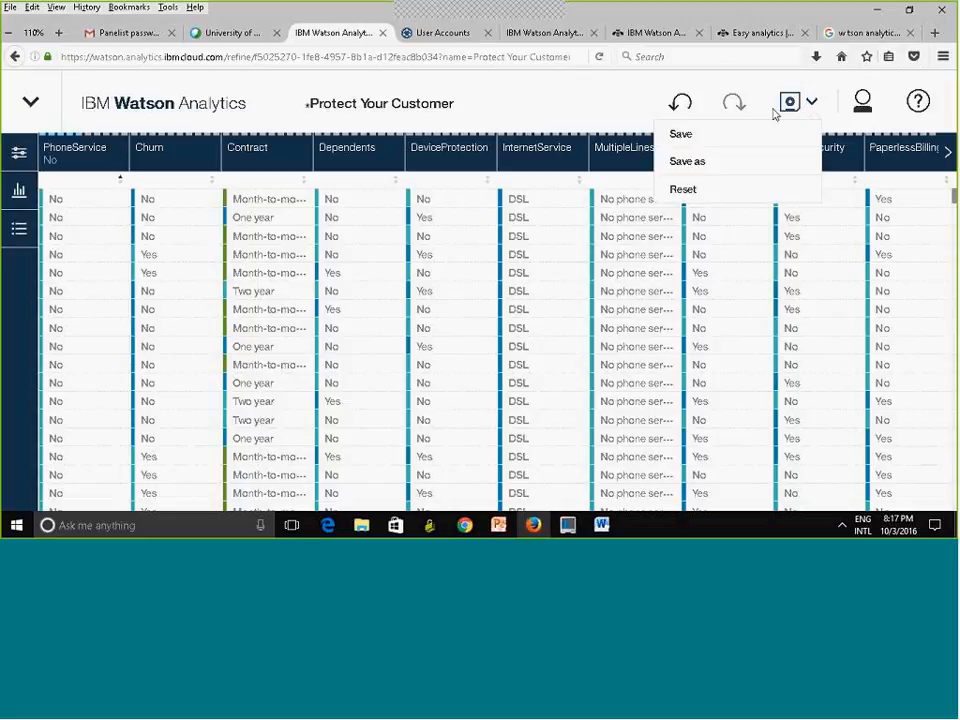
click(722, 168)
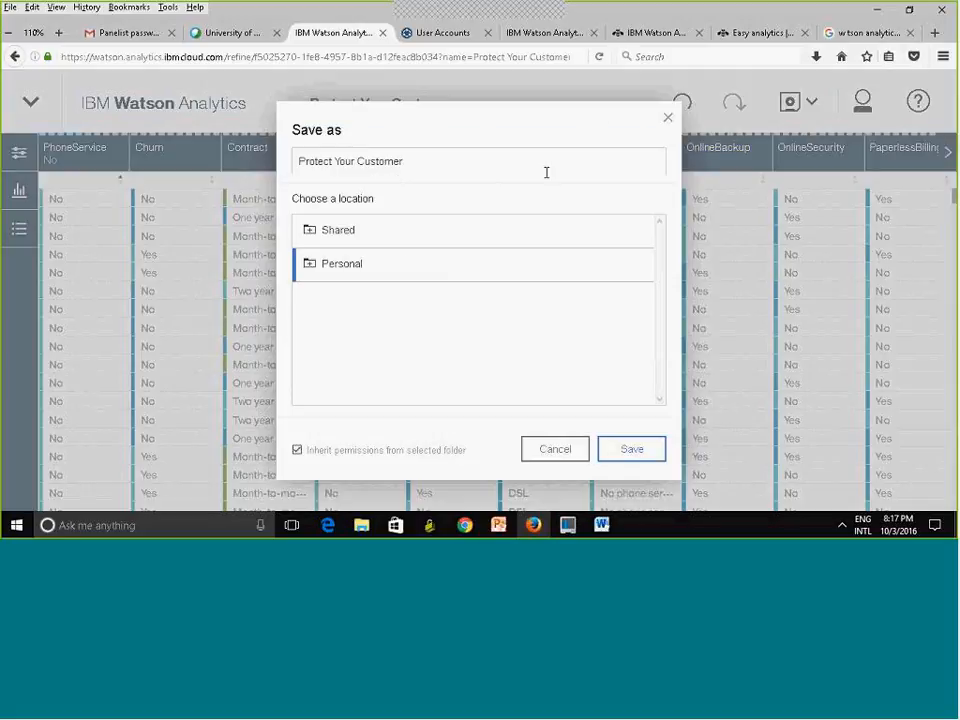
click(310, 268)
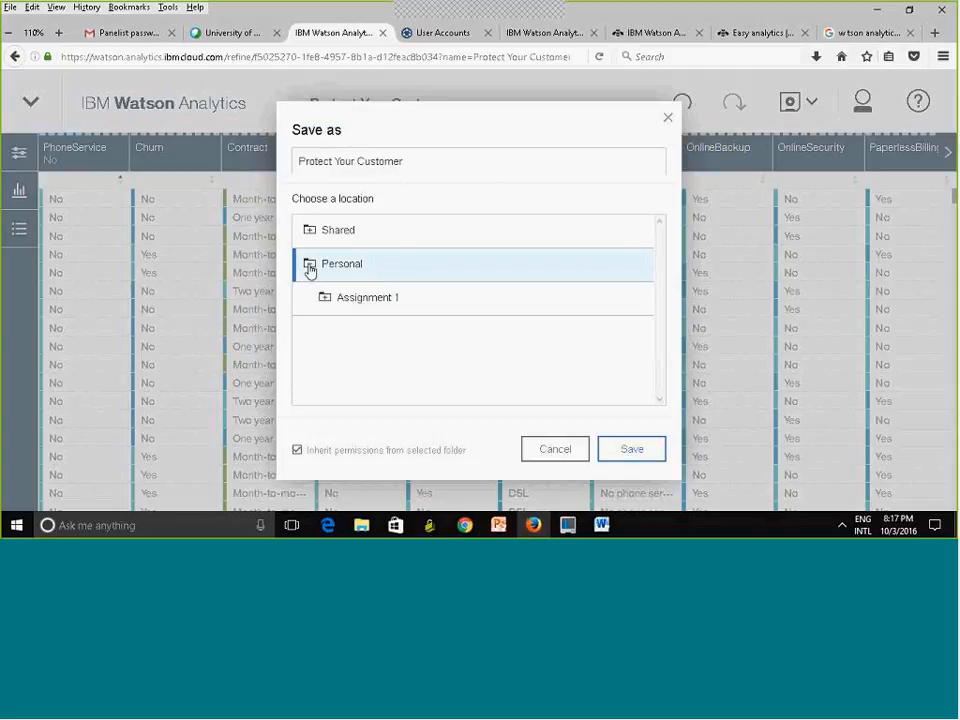
click(336, 302)
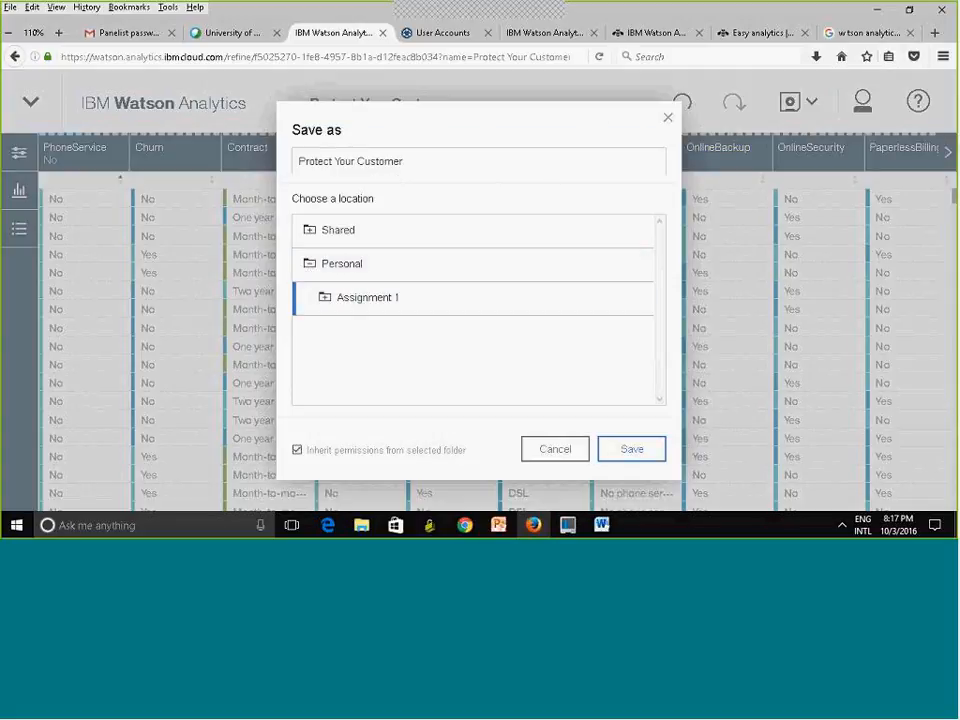
click(413, 165)
text(L)
key(BackSpace)
text(Refinement)
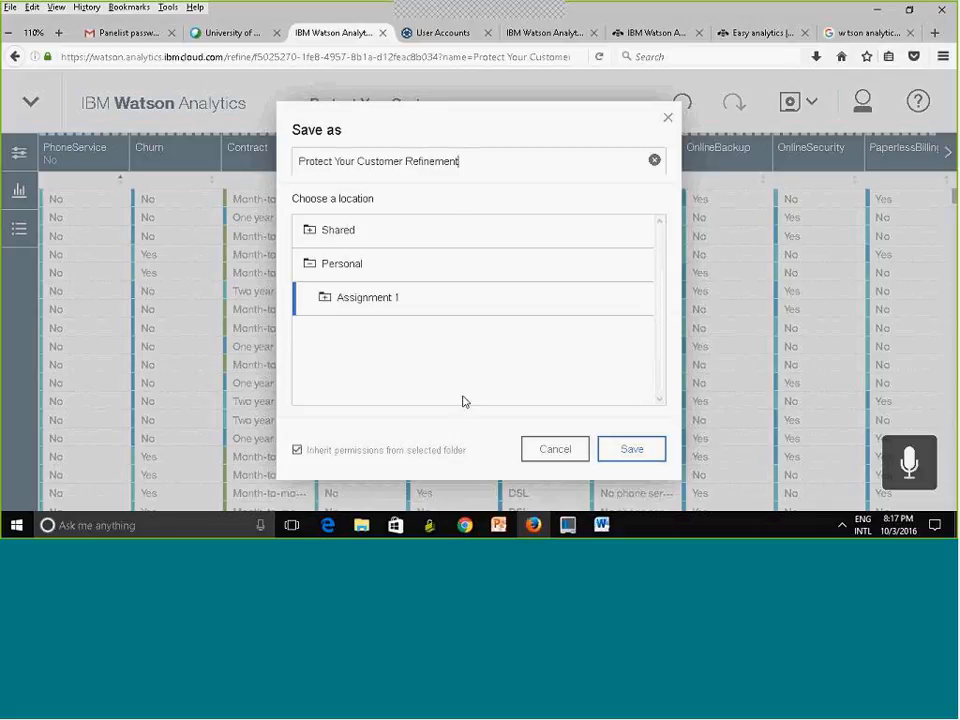
click(633, 450)
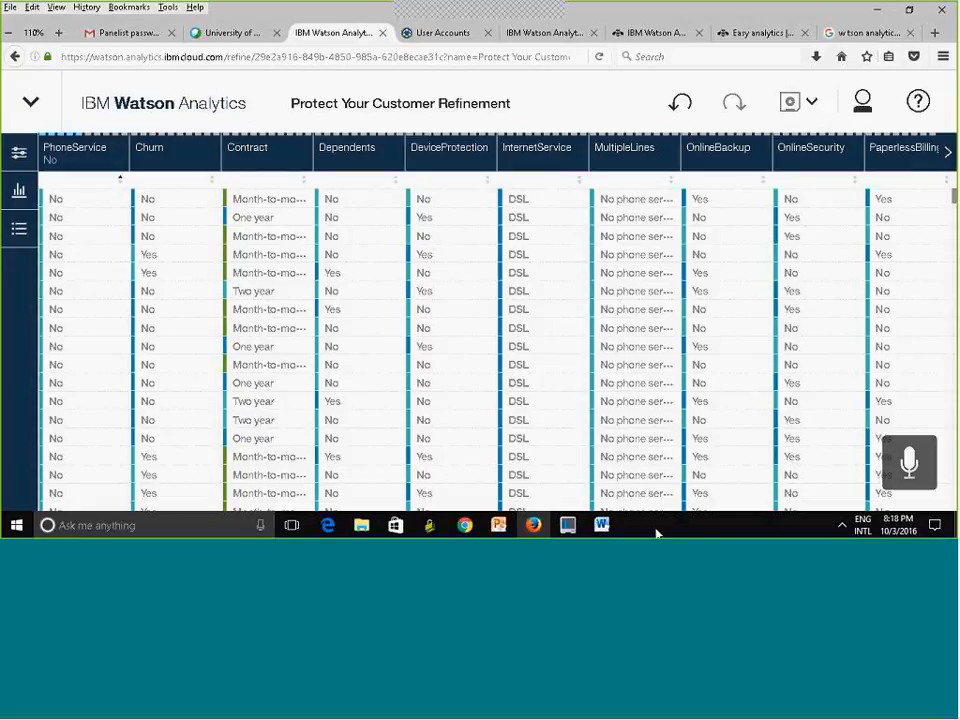
Step: Examine the remaining columns up to tenure, including their type, aggregation and sort settings and their data quality metrics
click(946, 155)
click(946, 155)
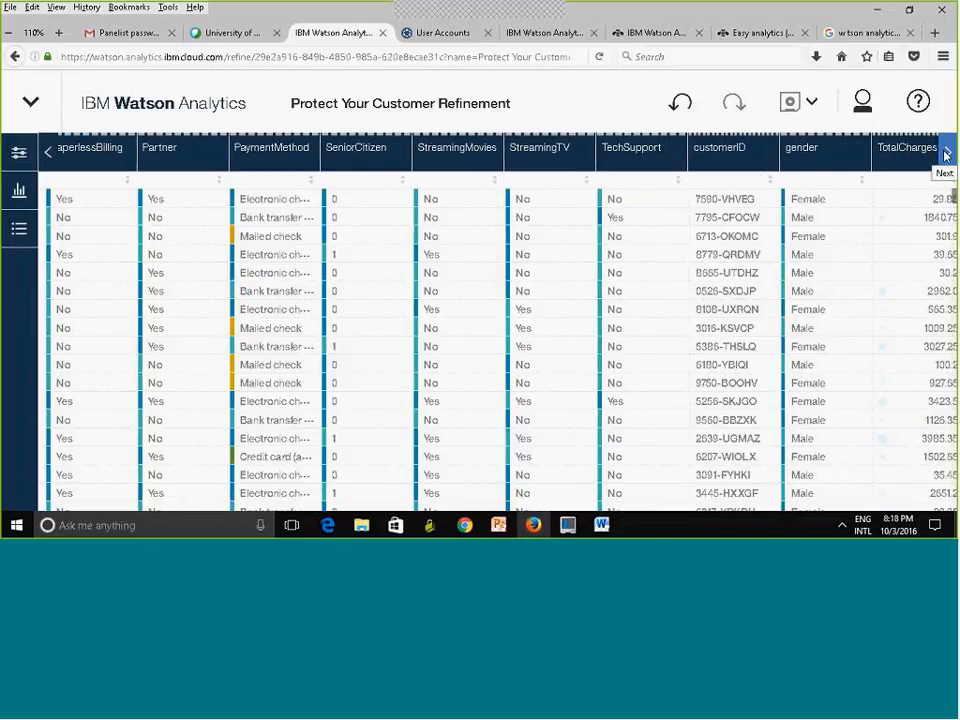
click(946, 155)
click(946, 155)
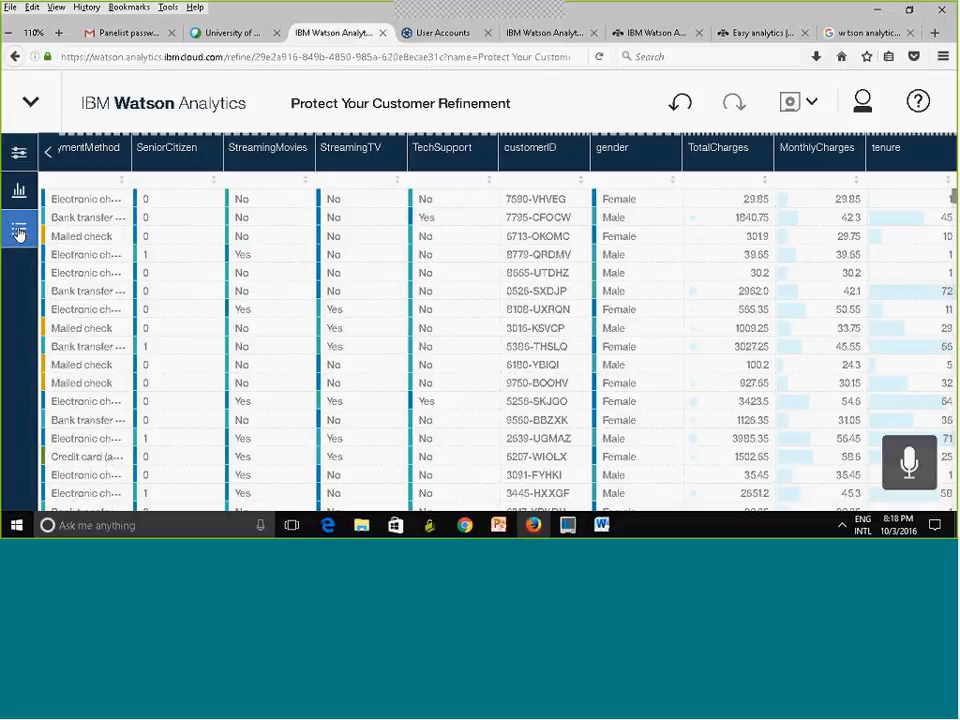
click(18, 232)
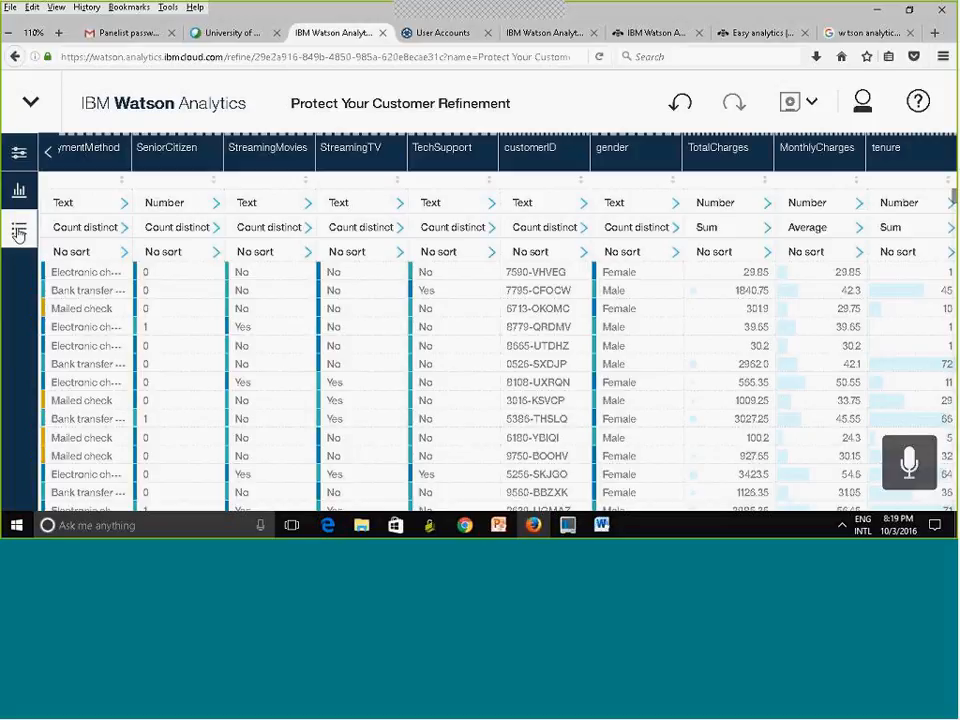
click(10, 240)
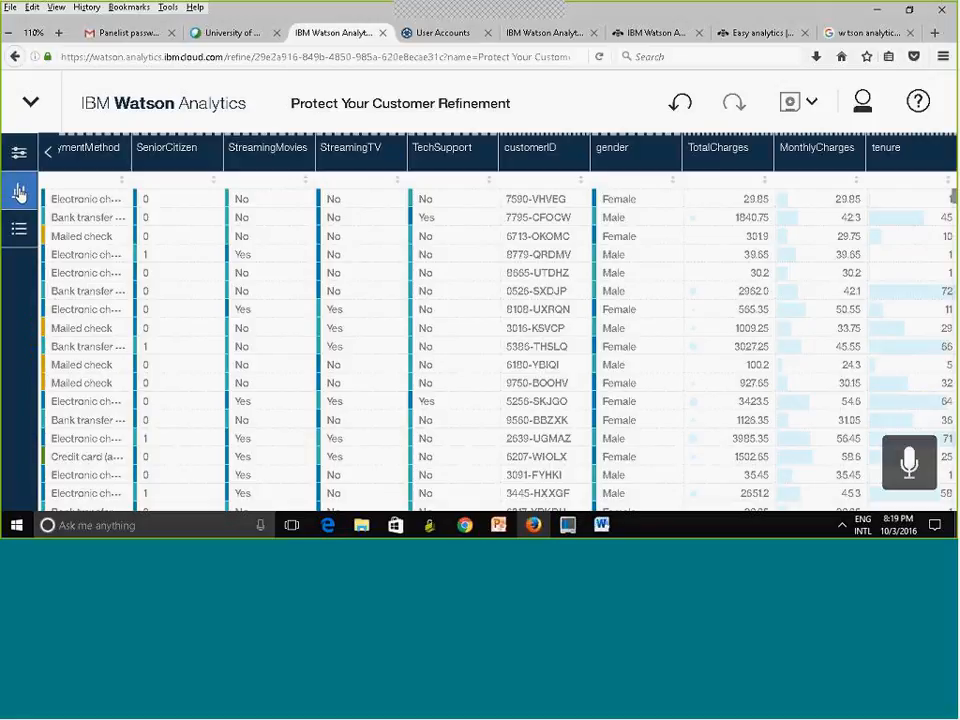
click(19, 192)
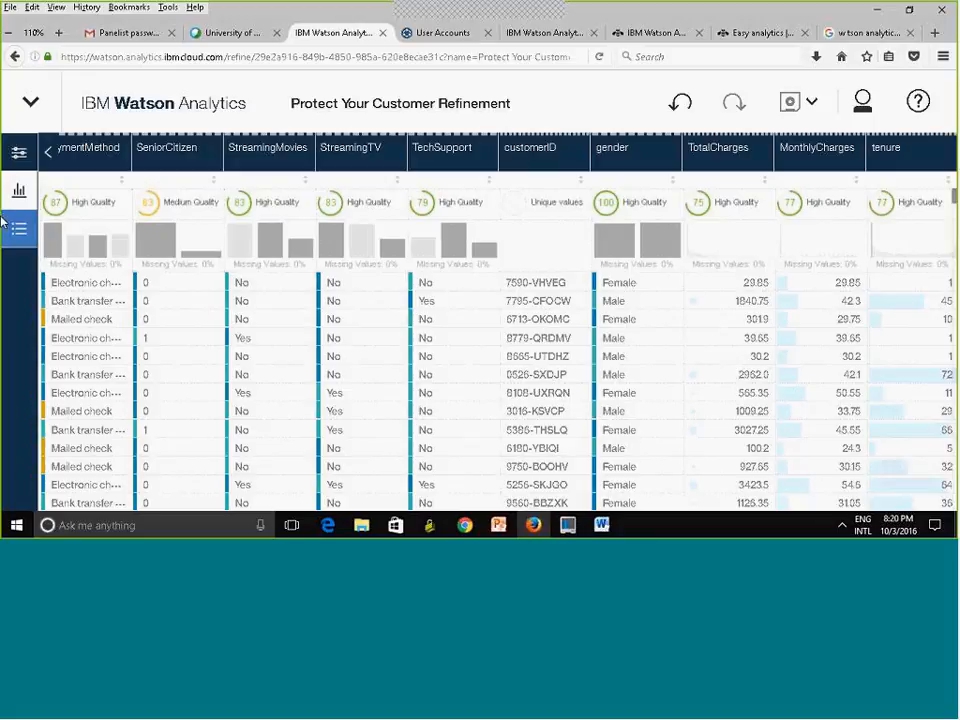
Step: Hide the Contract column, search the column list for "id" to hide customerID as well, and clear the search
click(17, 157)
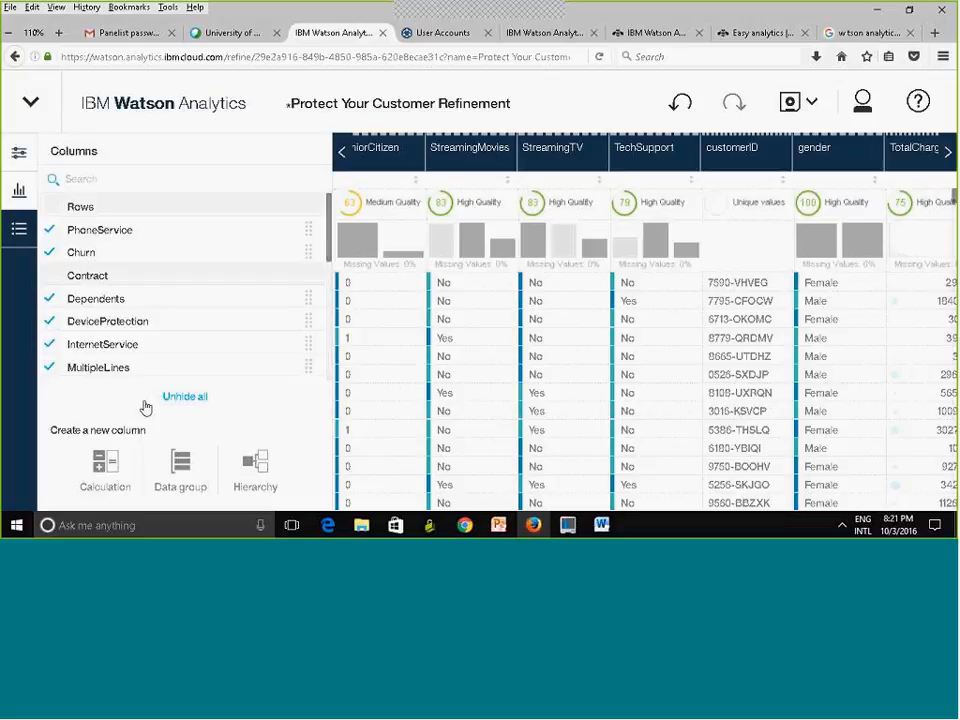
click(102, 173)
text(id)
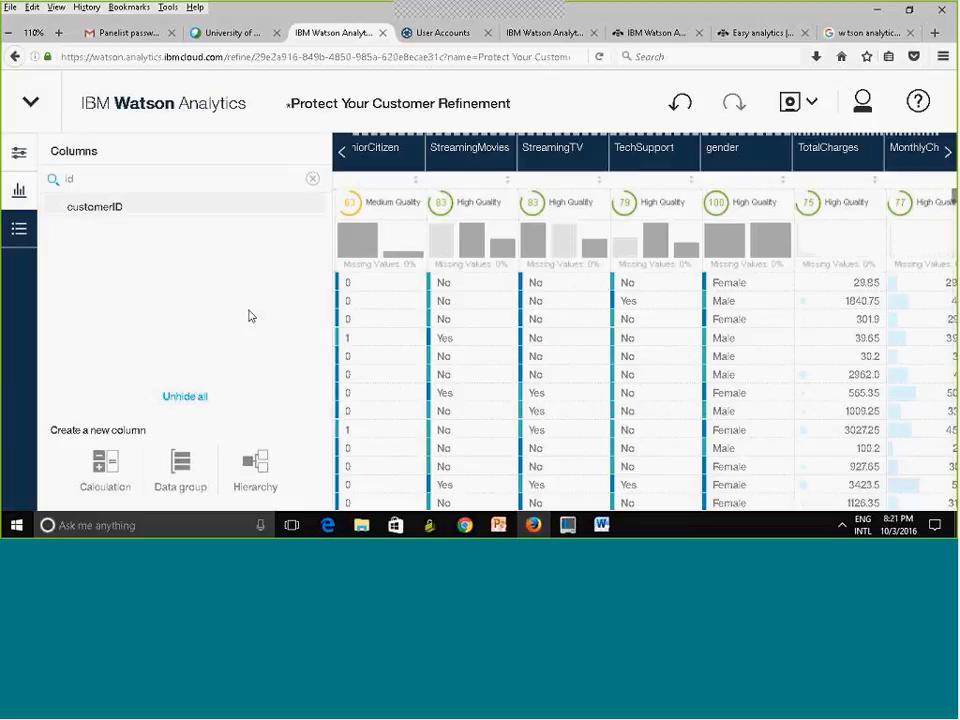
click(312, 182)
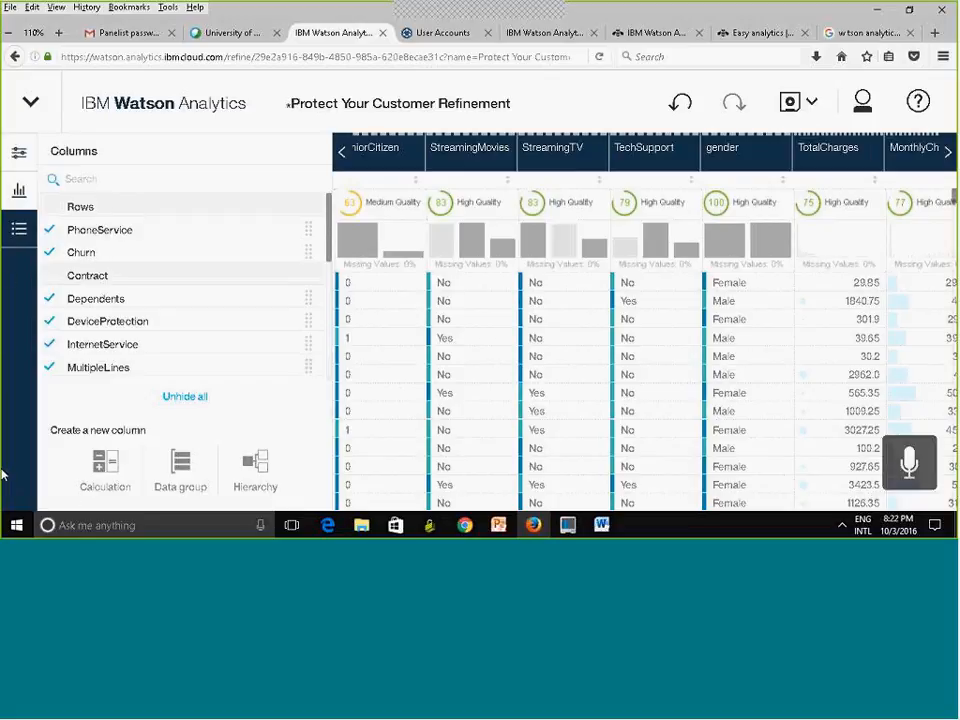
Step: Start a new calculated column named NewMonthlyCharges and choose MonthlyCharges as its first operand
click(106, 472)
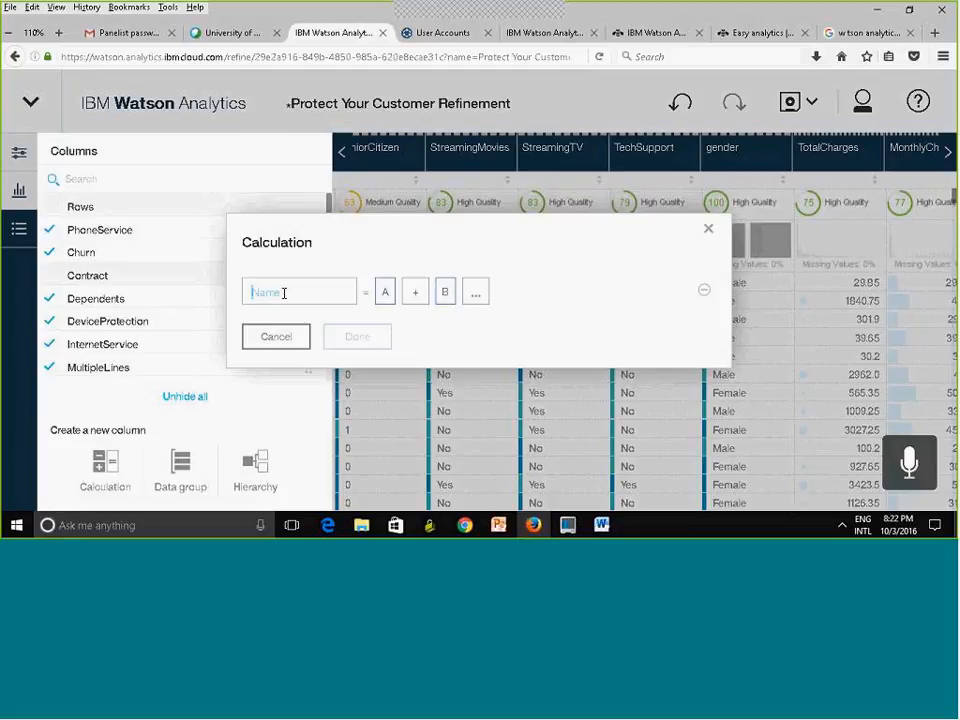
text(New)
text(ton)
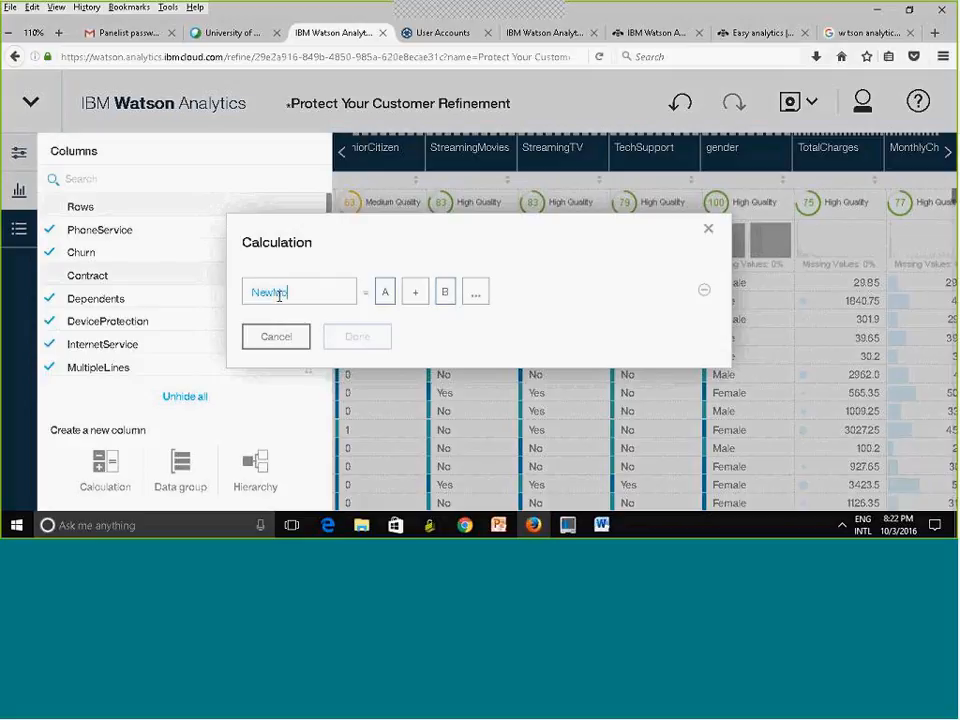
text(hly)
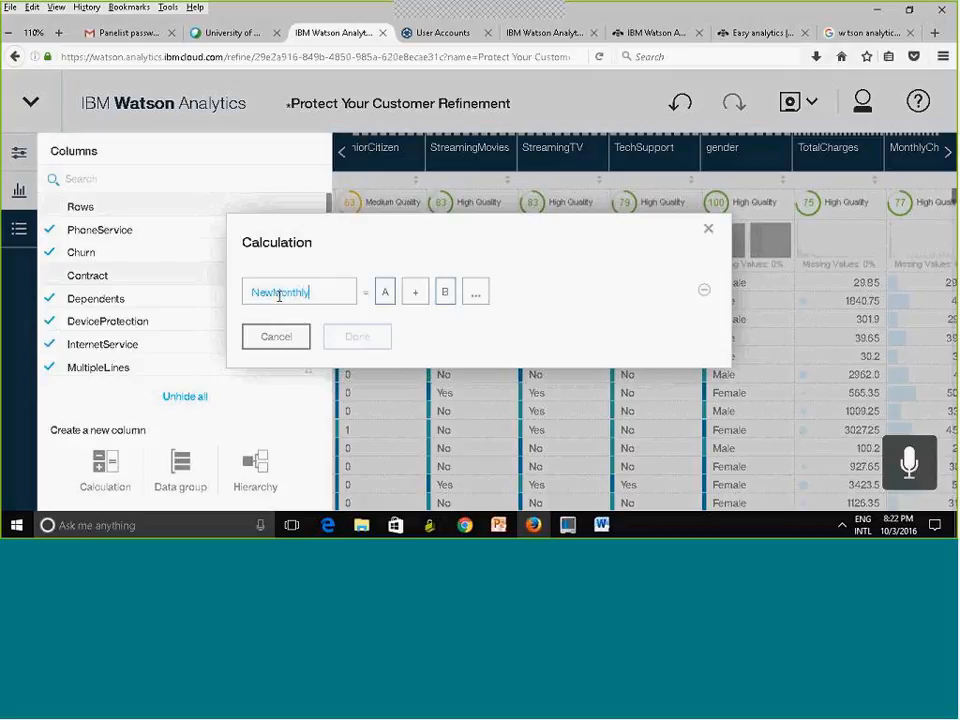
text(Charges)
click(385, 292)
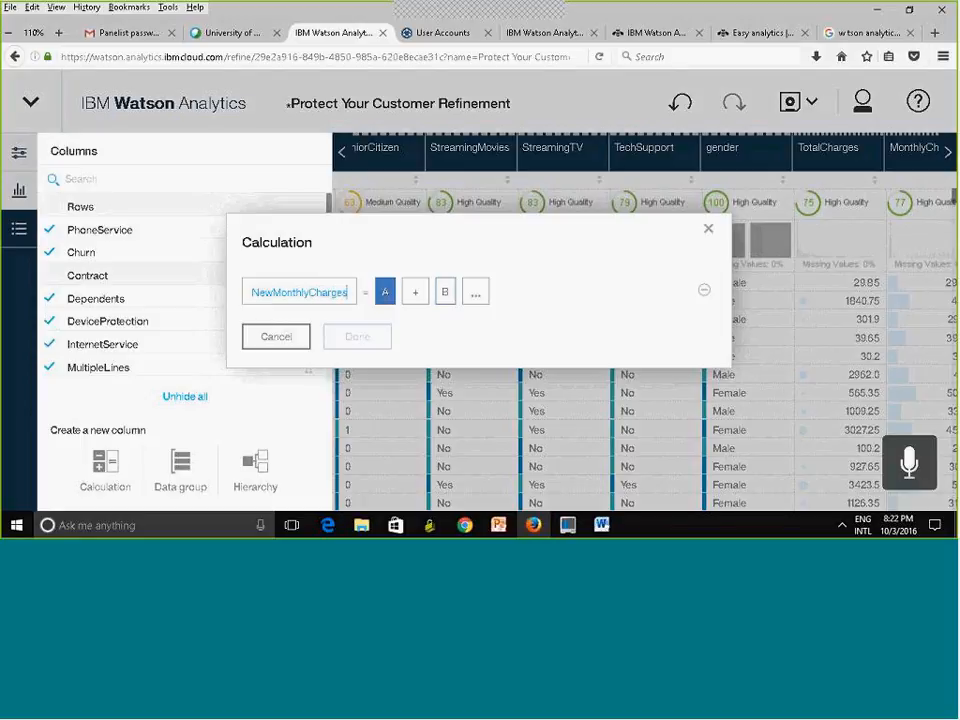
click(385, 292)
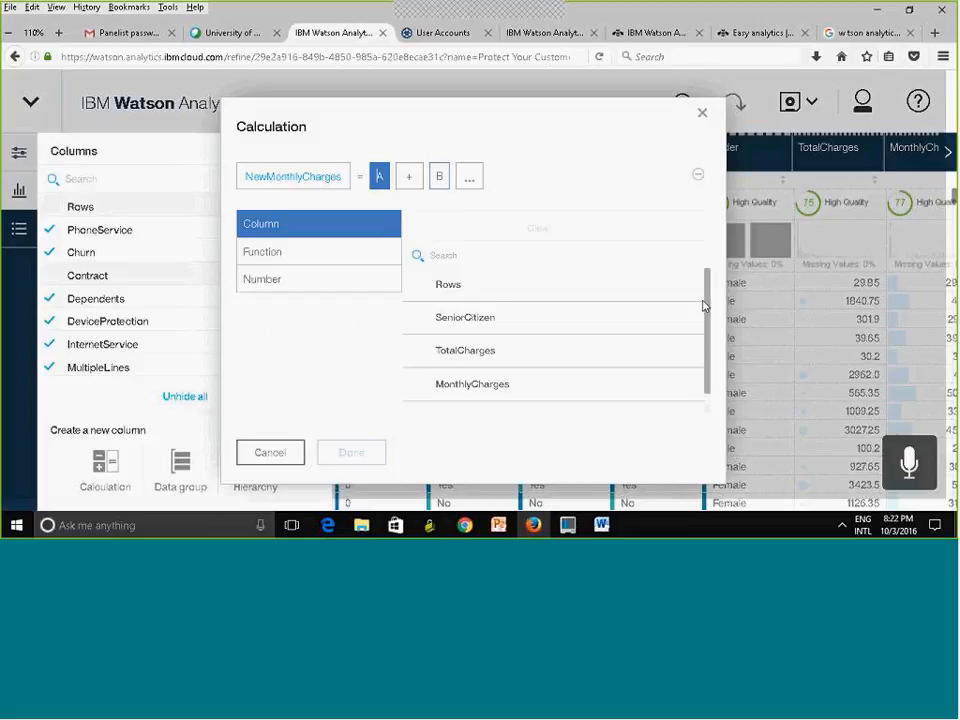
click(568, 394)
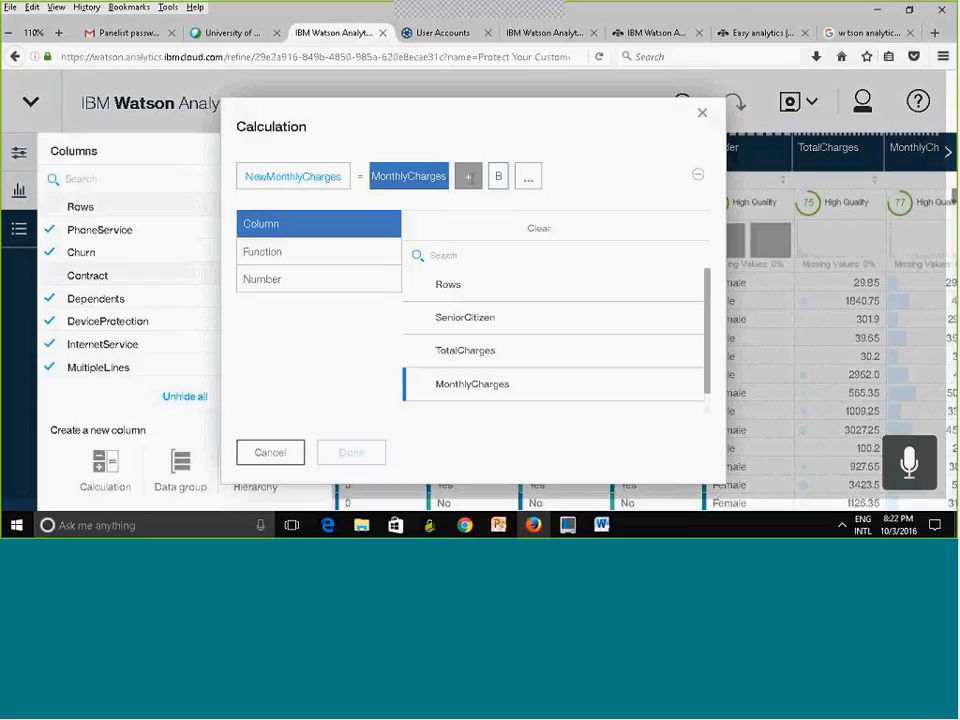
Step: Complete the NewMonthlyCharges calculation by adding the number 1000 as the second operand
click(498, 176)
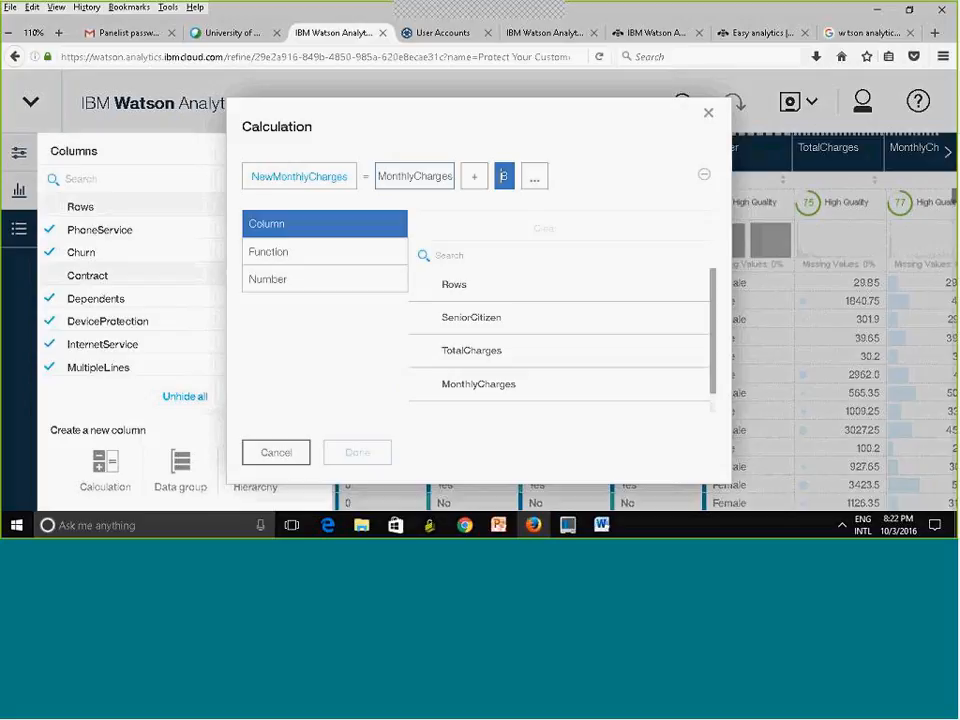
click(272, 284)
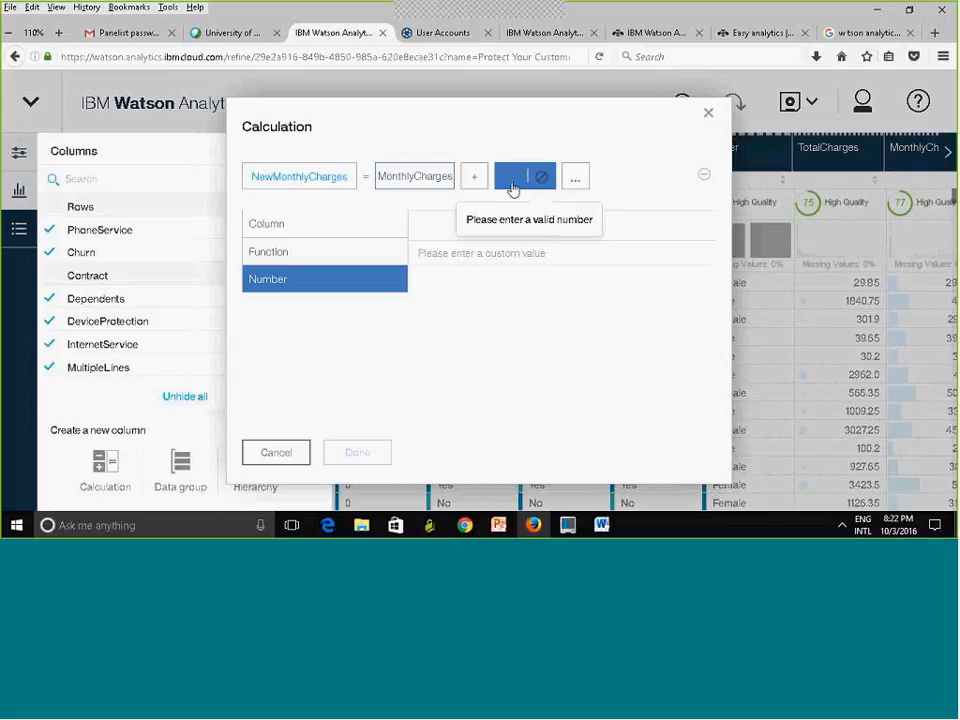
text(1000)
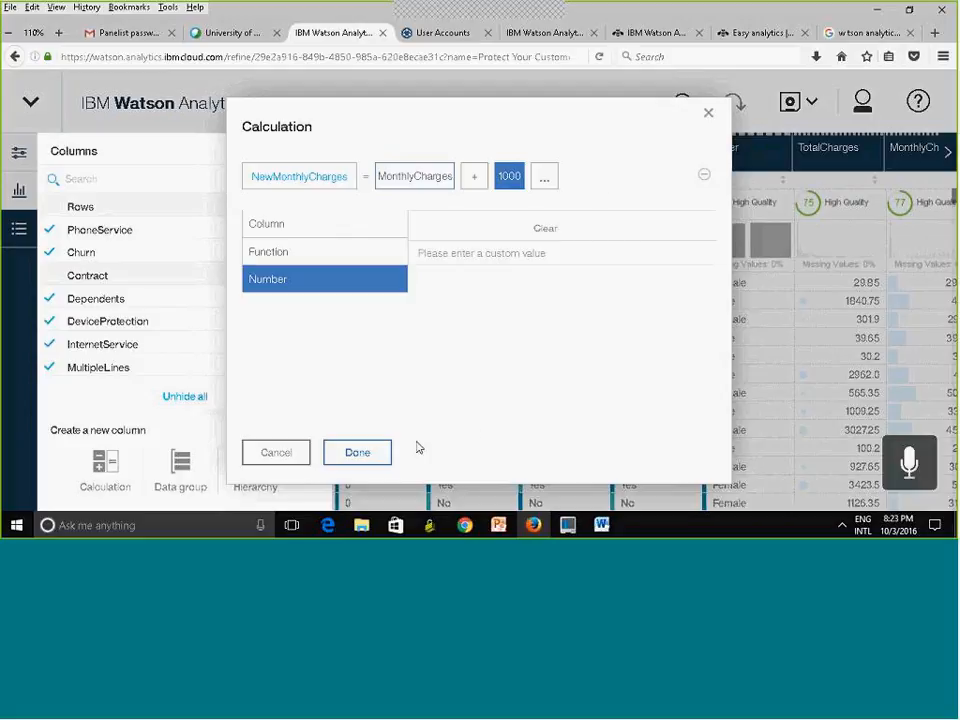
click(360, 456)
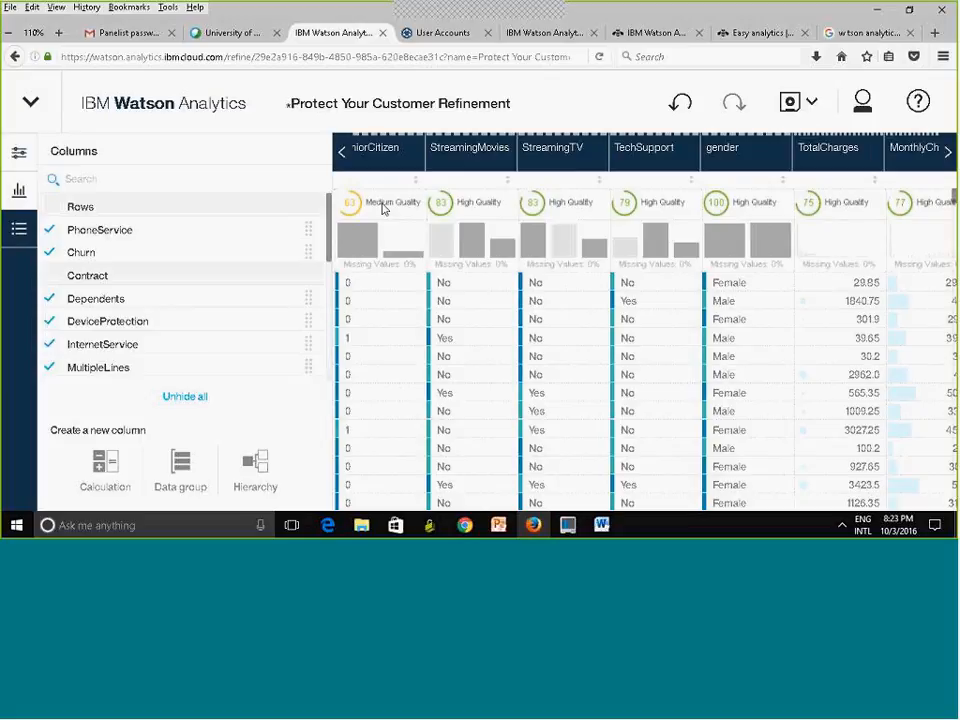
Step: Close the column list, sort the data set by NewMonthlyCharges in descending order and review the sorted rows across all columns
click(18, 166)
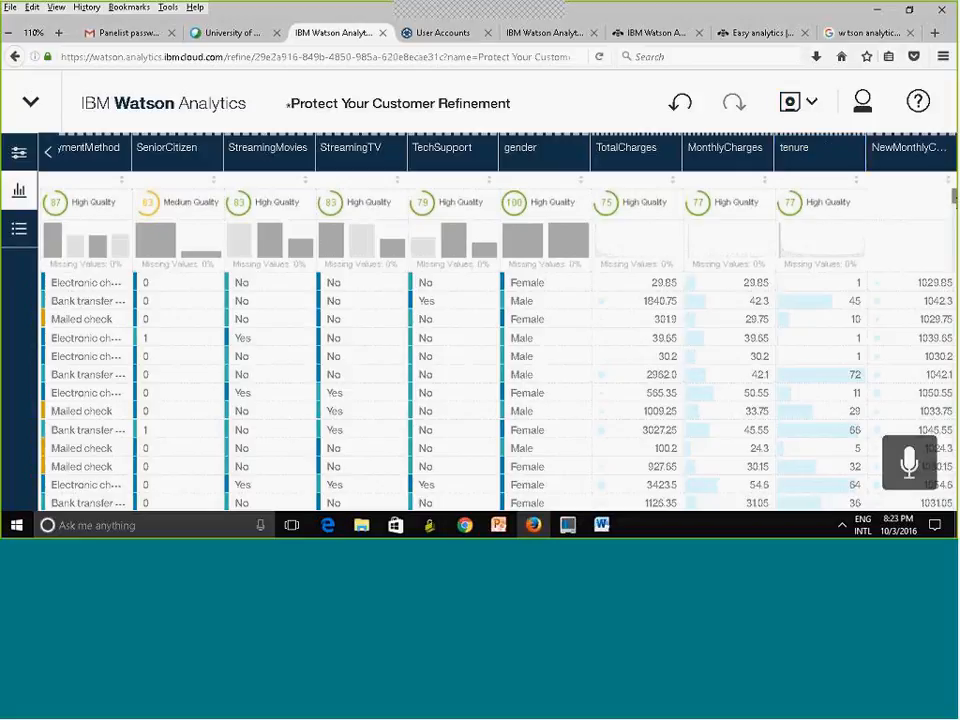
drag(955, 198, 955, 195)
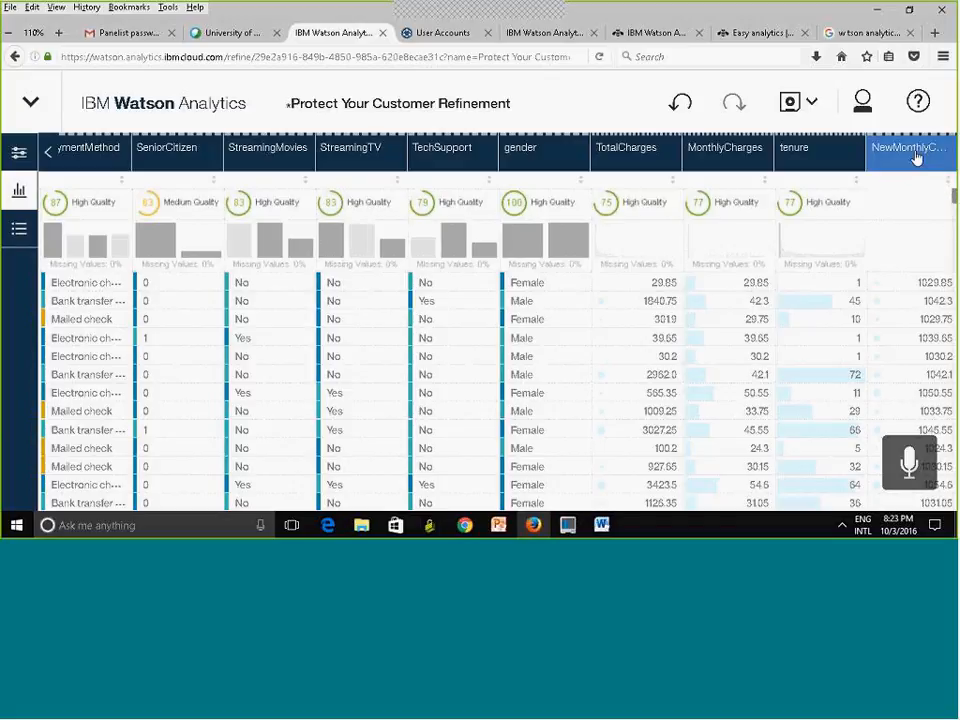
click(45, 155)
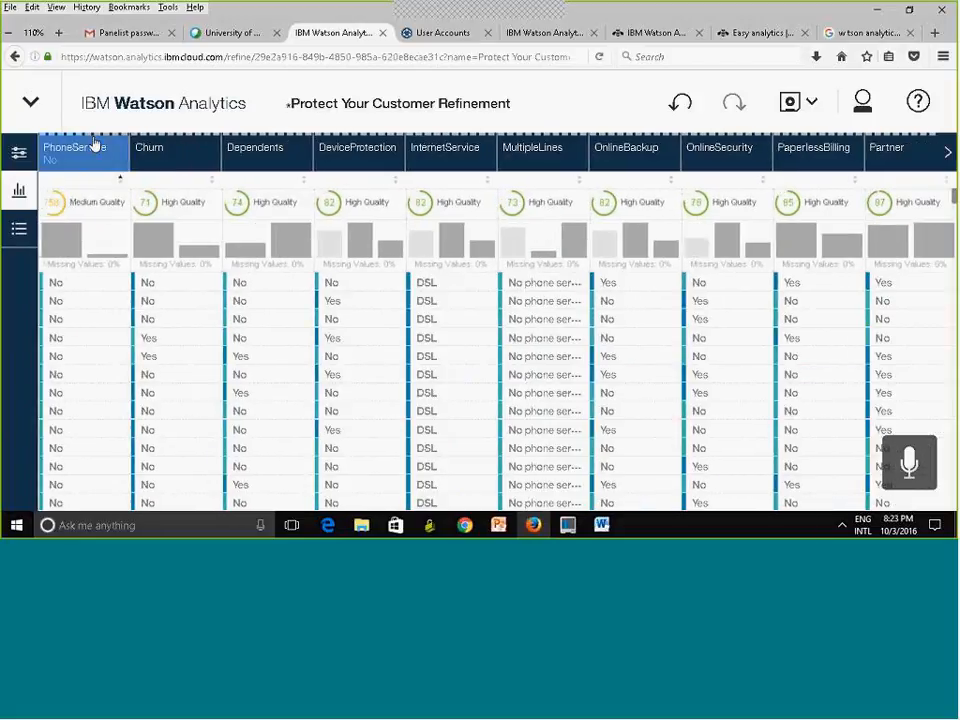
click(947, 152)
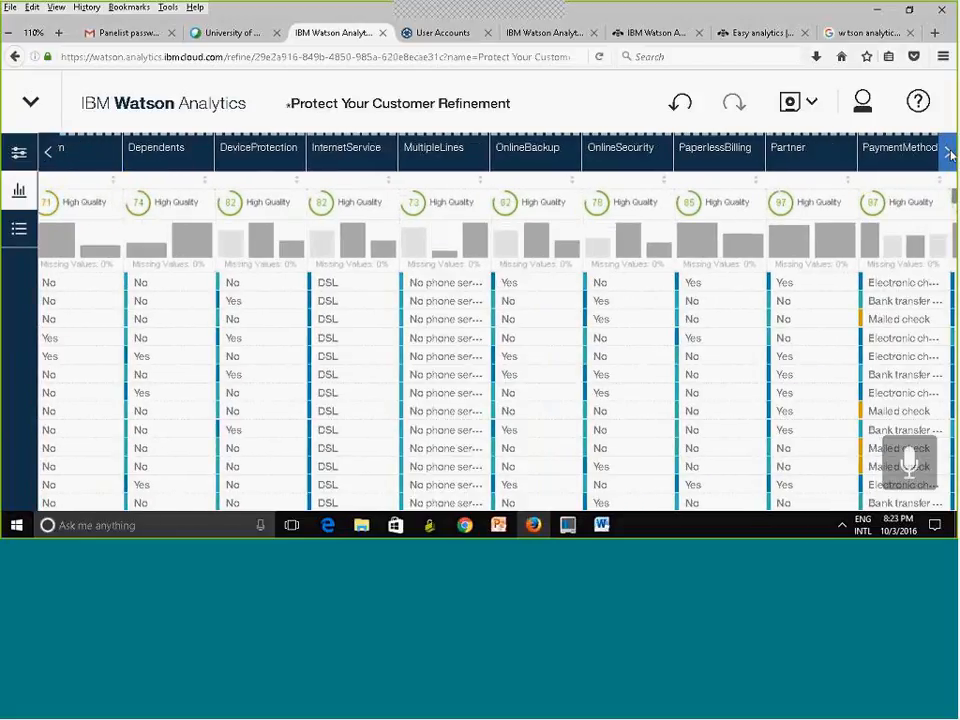
click(947, 152)
click(947, 152)
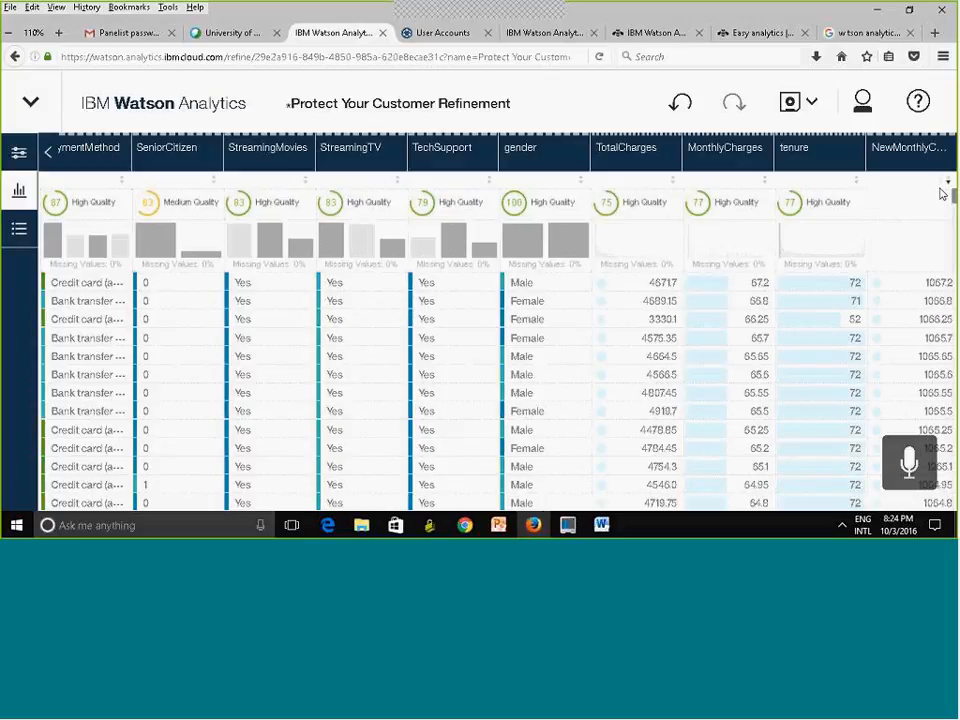
click(46, 158)
click(46, 160)
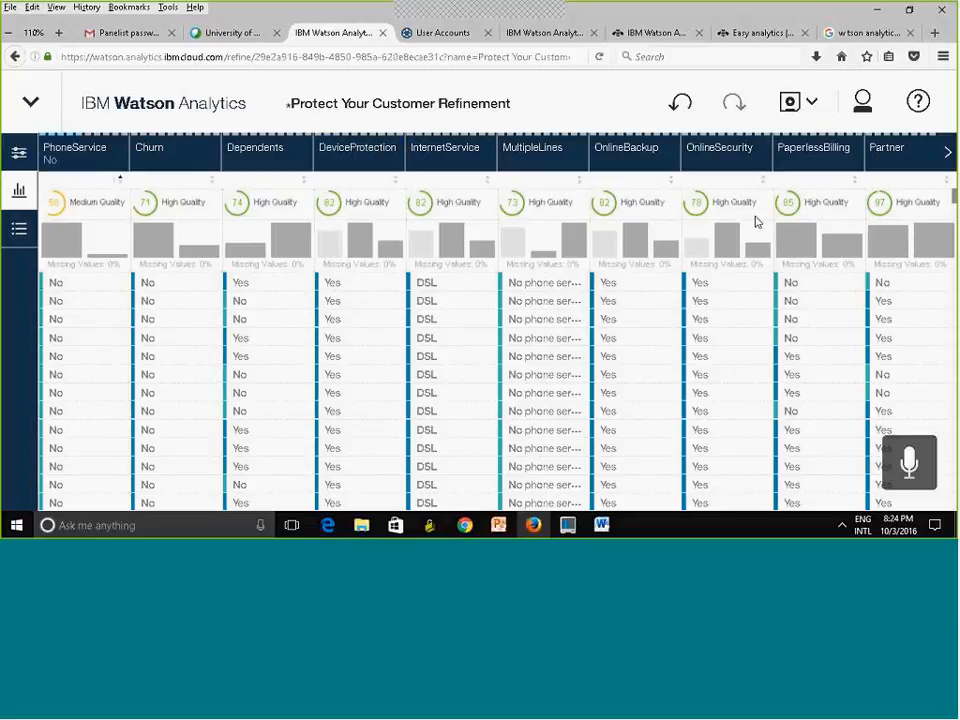
click(948, 155)
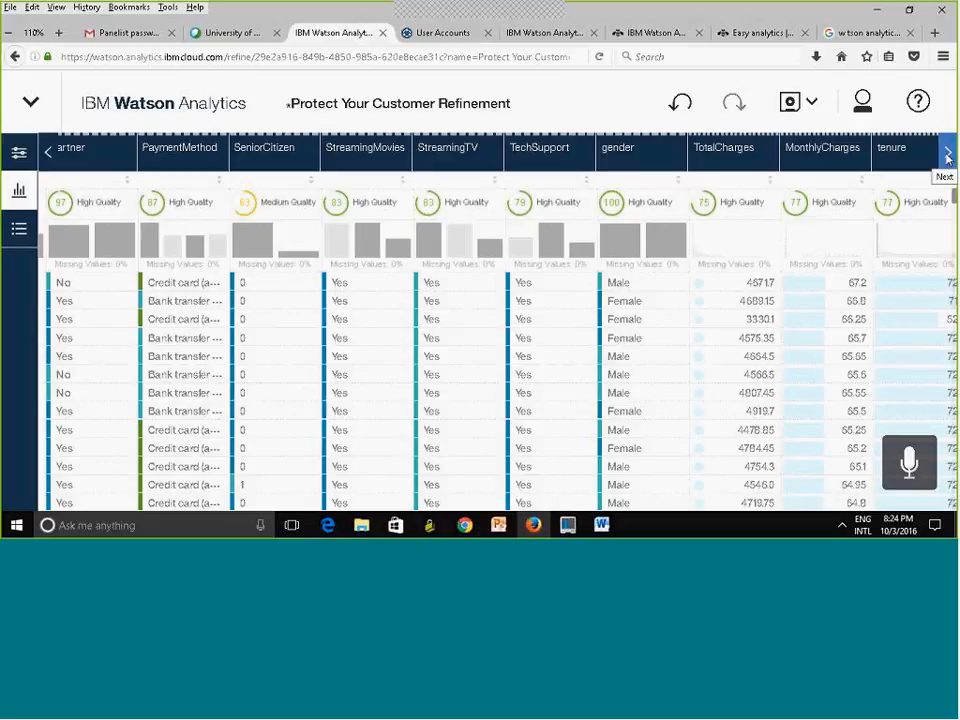
click(948, 155)
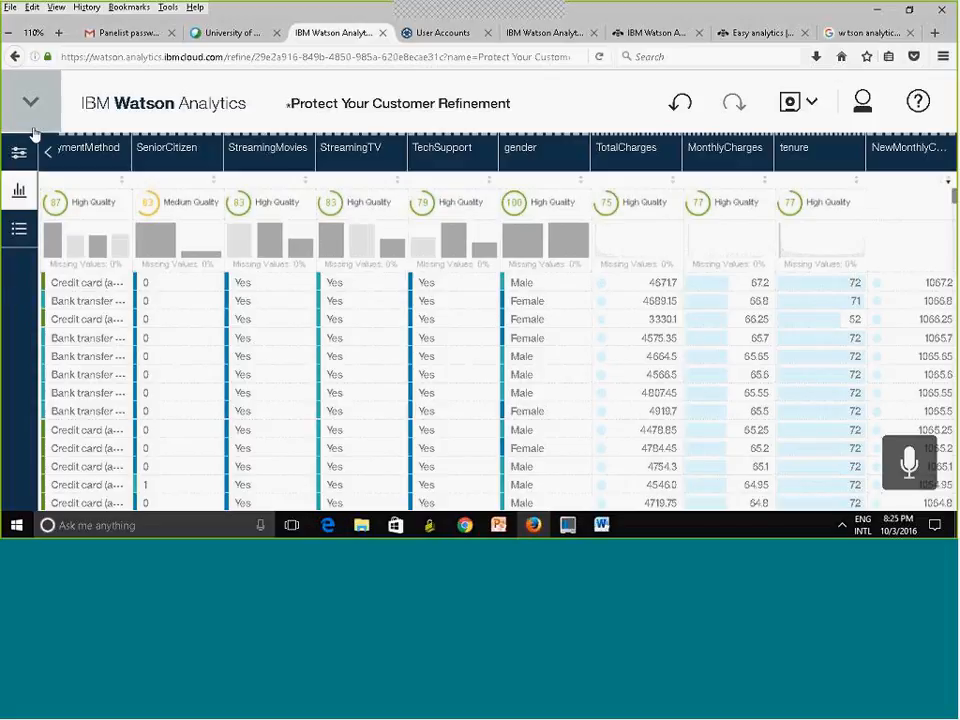
Step: Create a data group named TenureCategorical from the tenure column, with 5 equally distributed groups
click(810, 156)
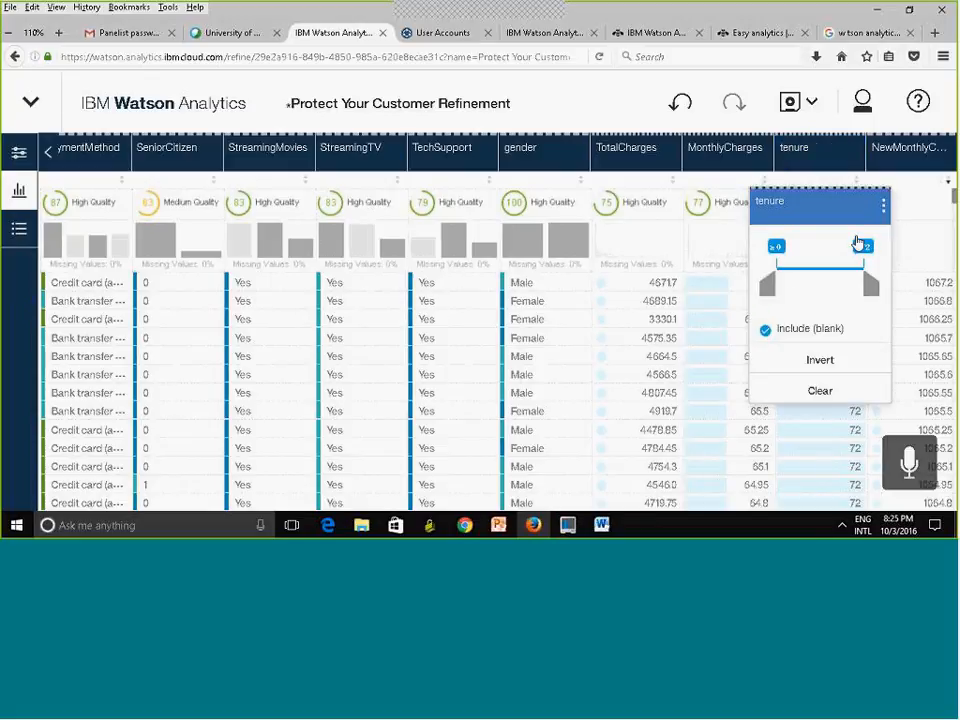
click(884, 208)
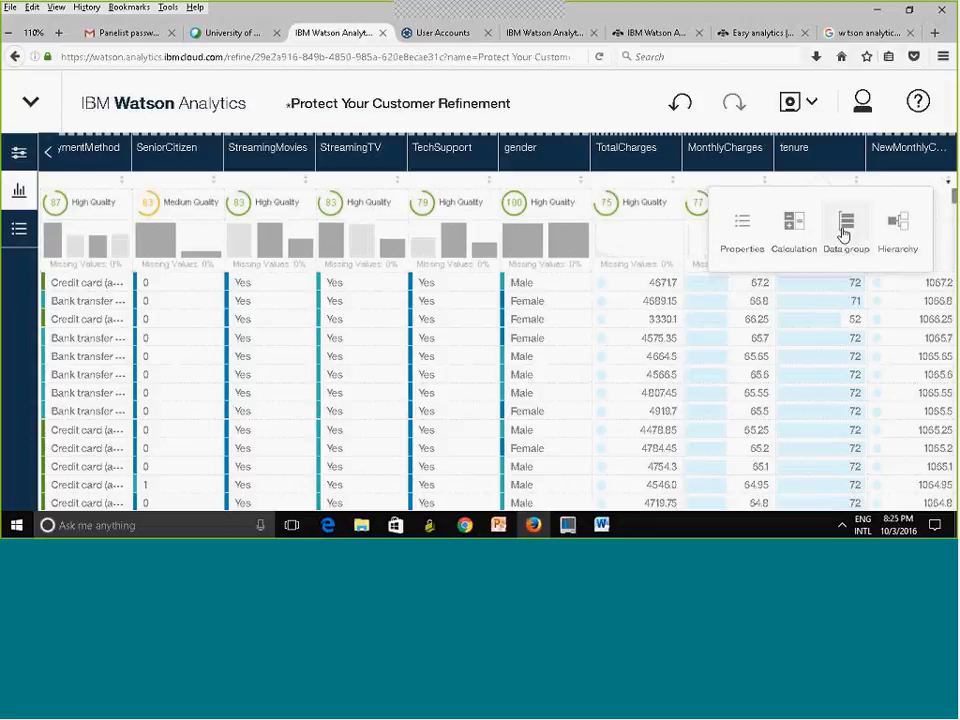
click(843, 233)
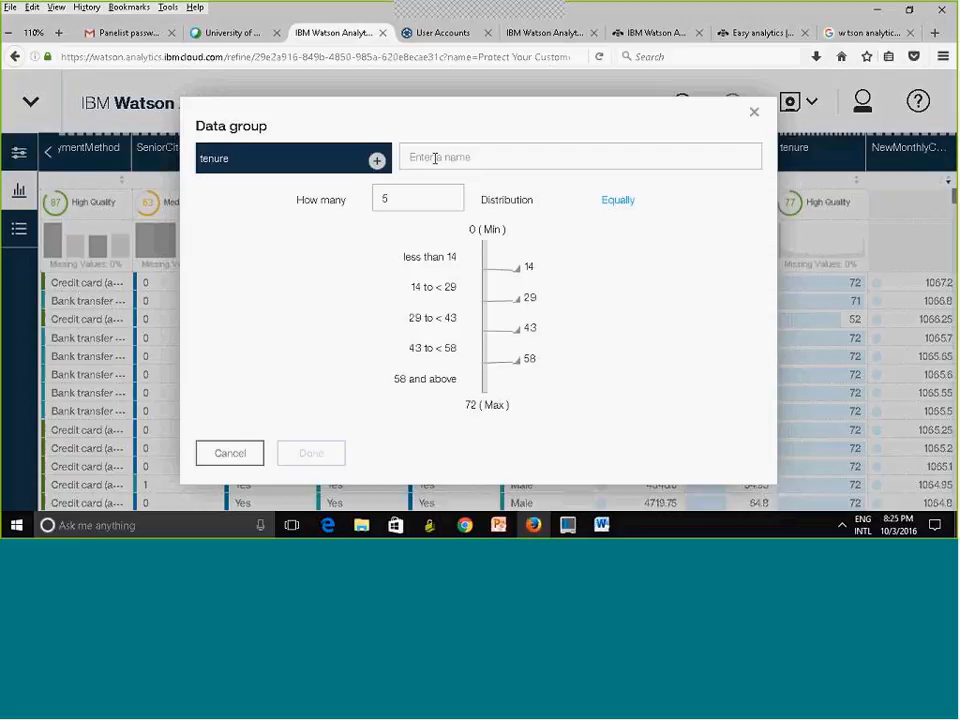
text(TenureCategorical)
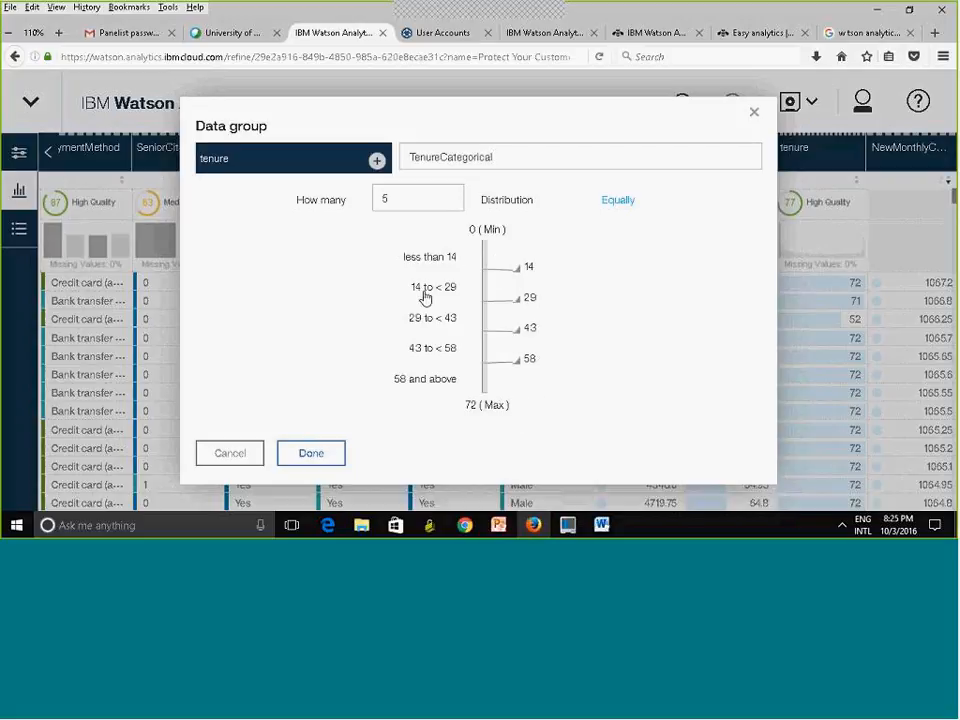
click(320, 453)
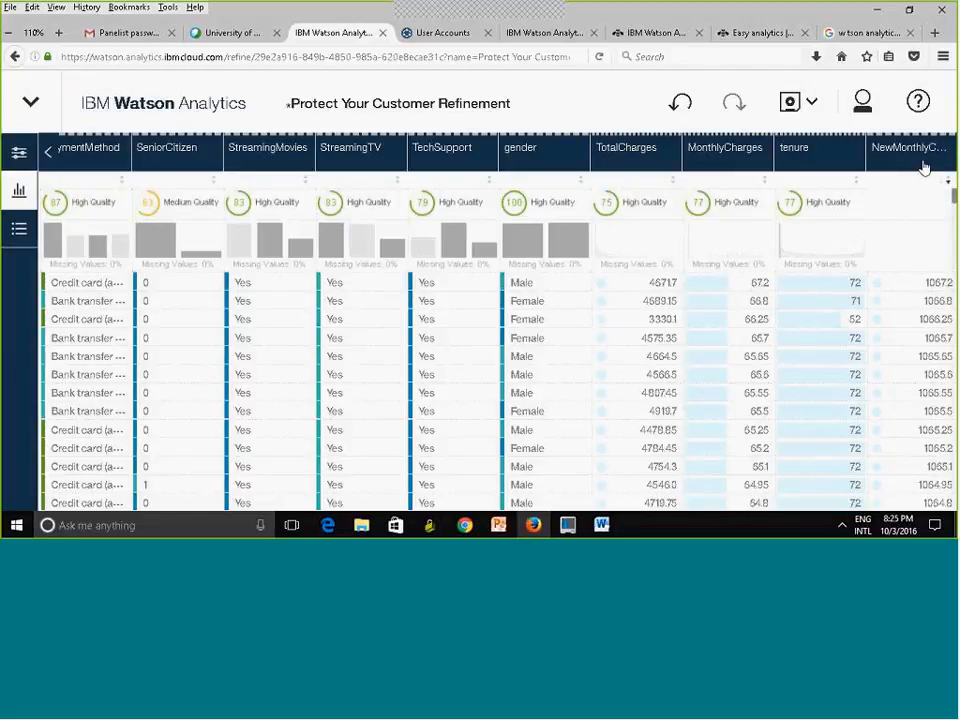
click(652, 165)
click(10, 150)
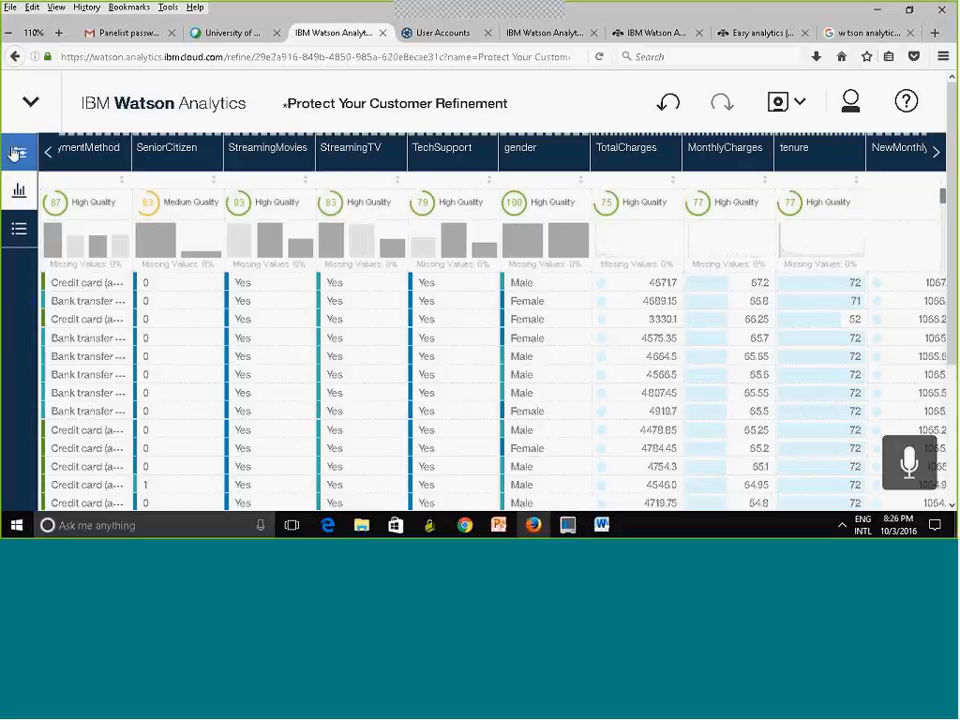
click(21, 167)
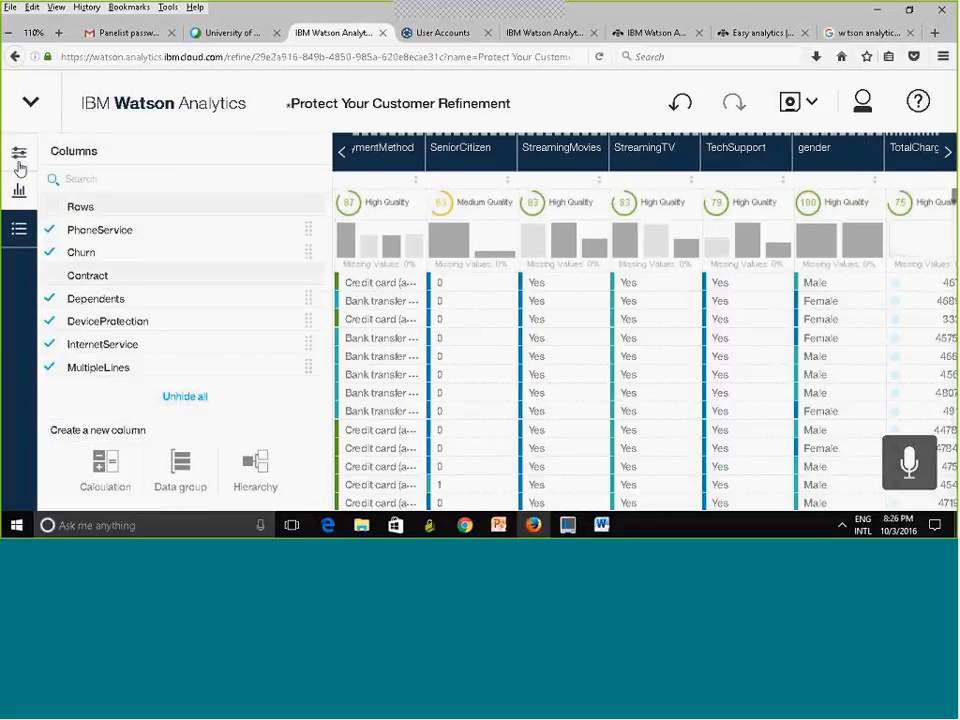
click(181, 474)
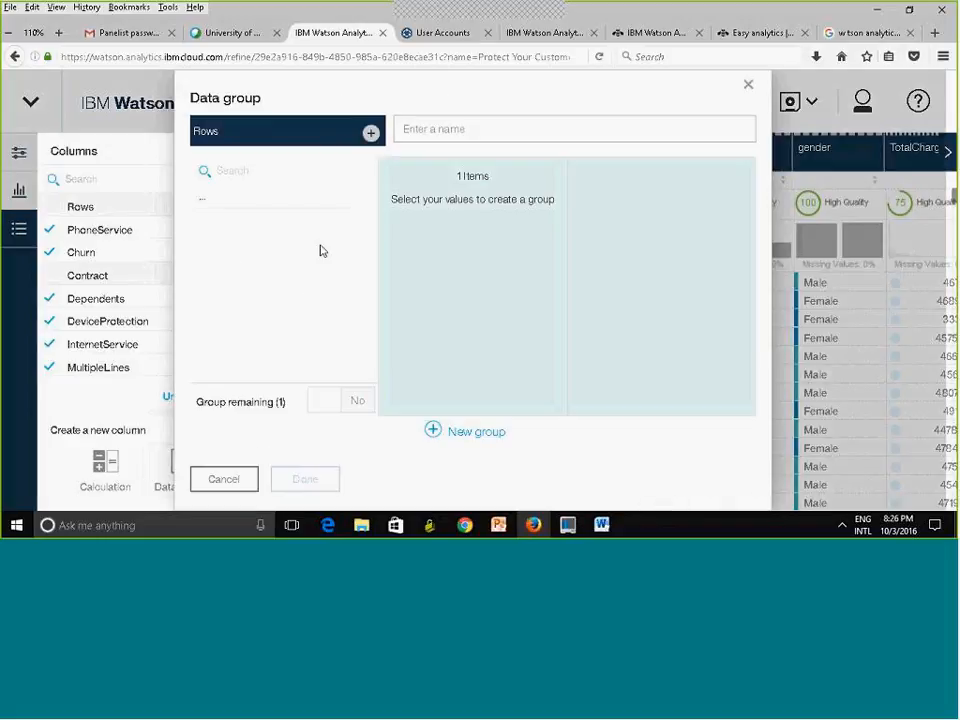
click(372, 135)
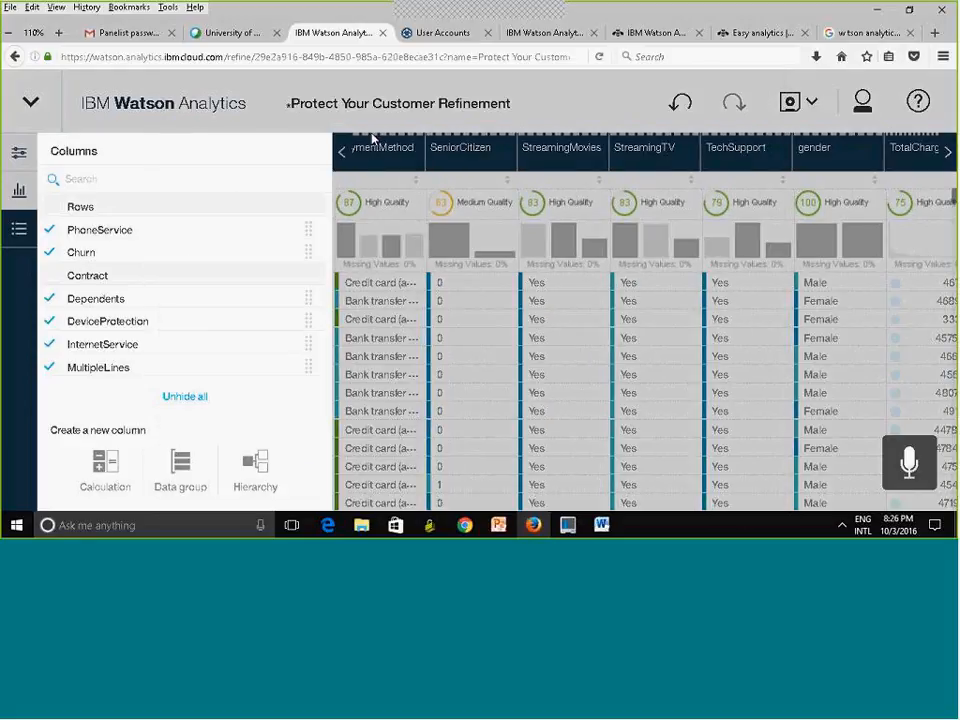
click(180, 470)
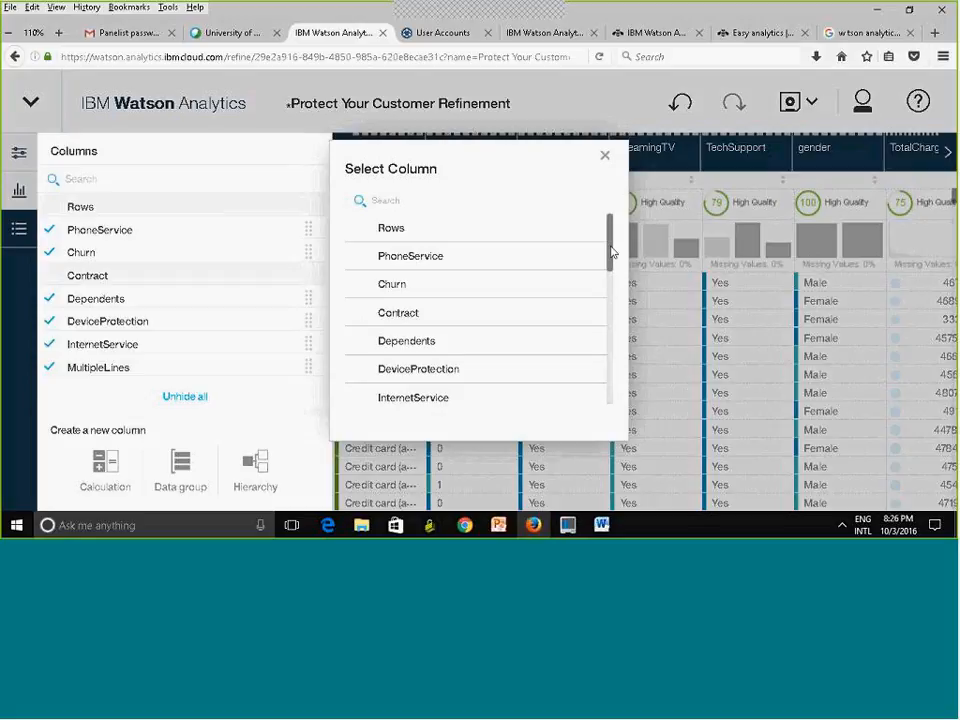
drag(611, 253, 630, 373)
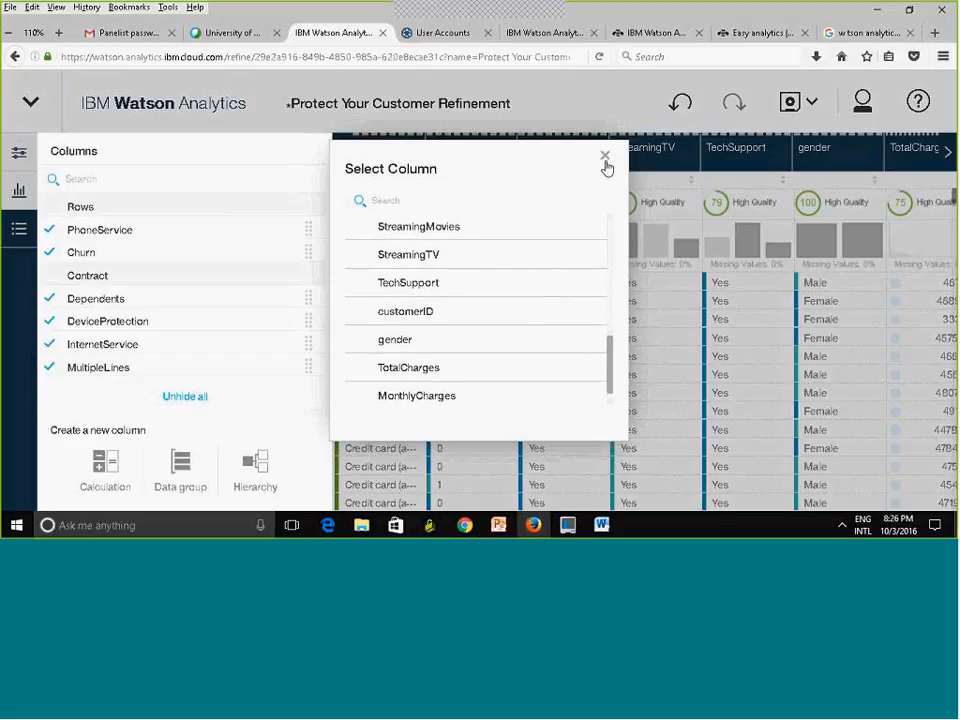
click(605, 157)
click(180, 469)
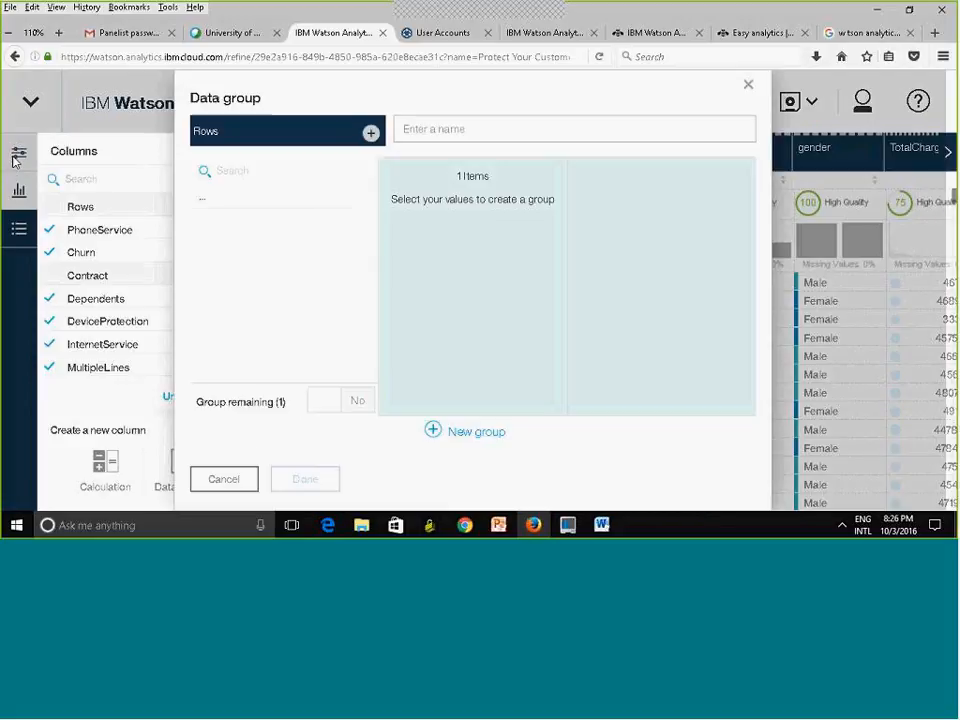
click(748, 88)
click(12, 156)
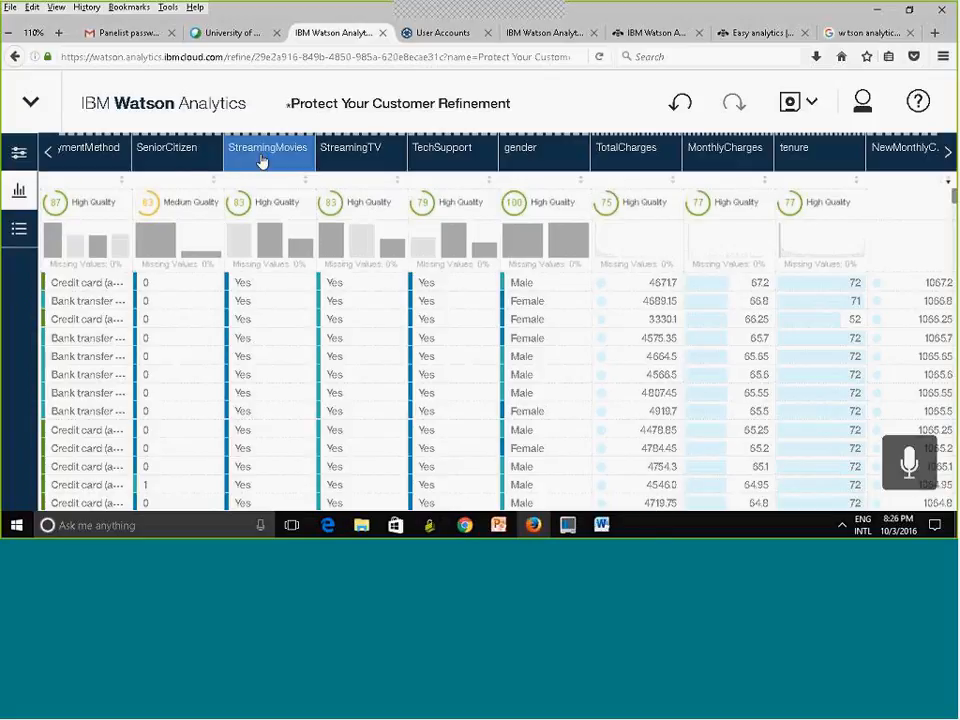
Step: Examine the refined columns from PhoneService through to TenureCategorical, comparing its groups with the tenure values
click(47, 151)
click(47, 151)
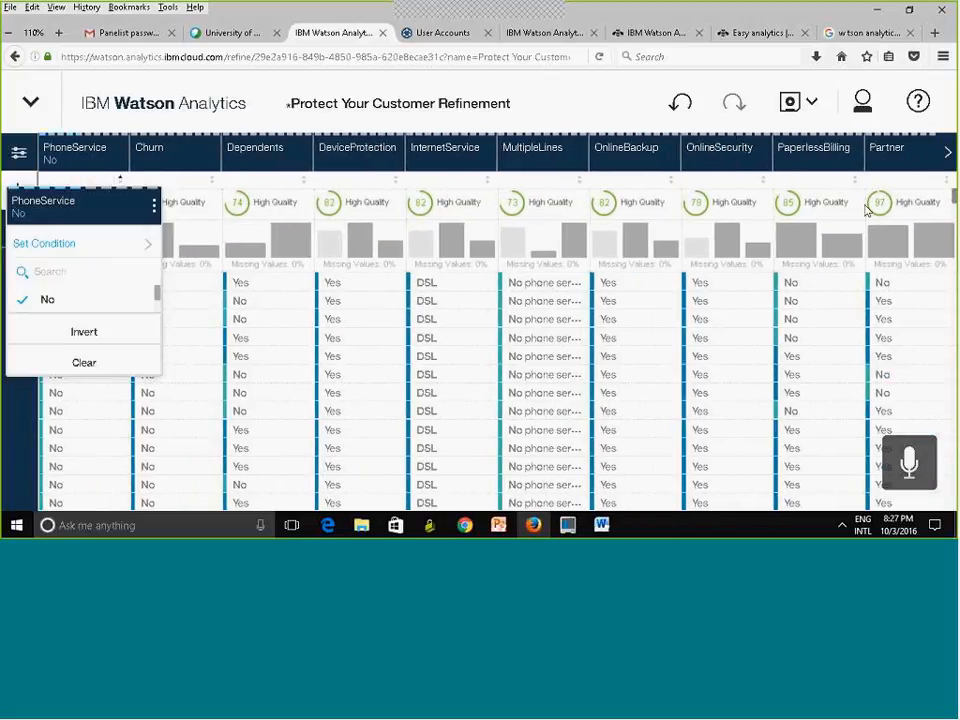
click(948, 152)
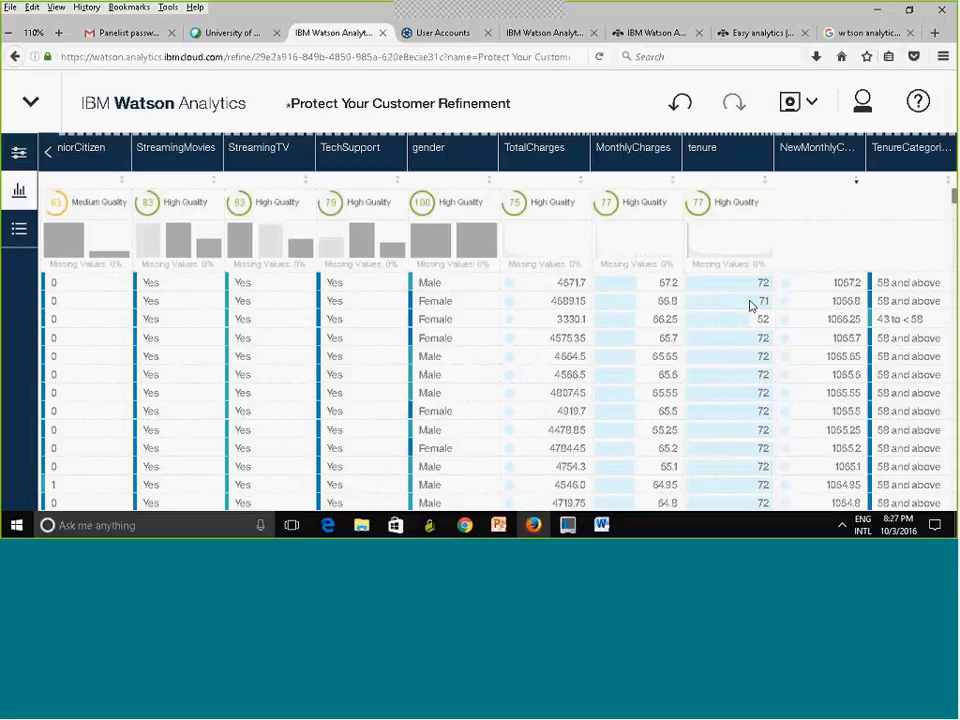
Step: Start a data group based on the PaymentMethod column and name it PaymentMethodGroup
click(49, 151)
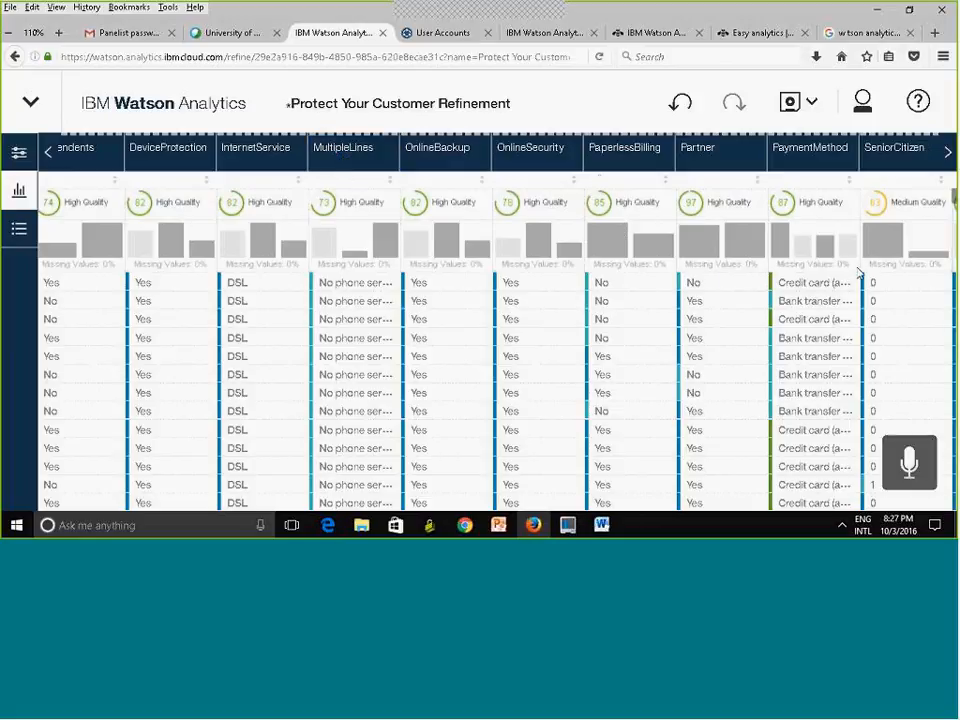
click(806, 160)
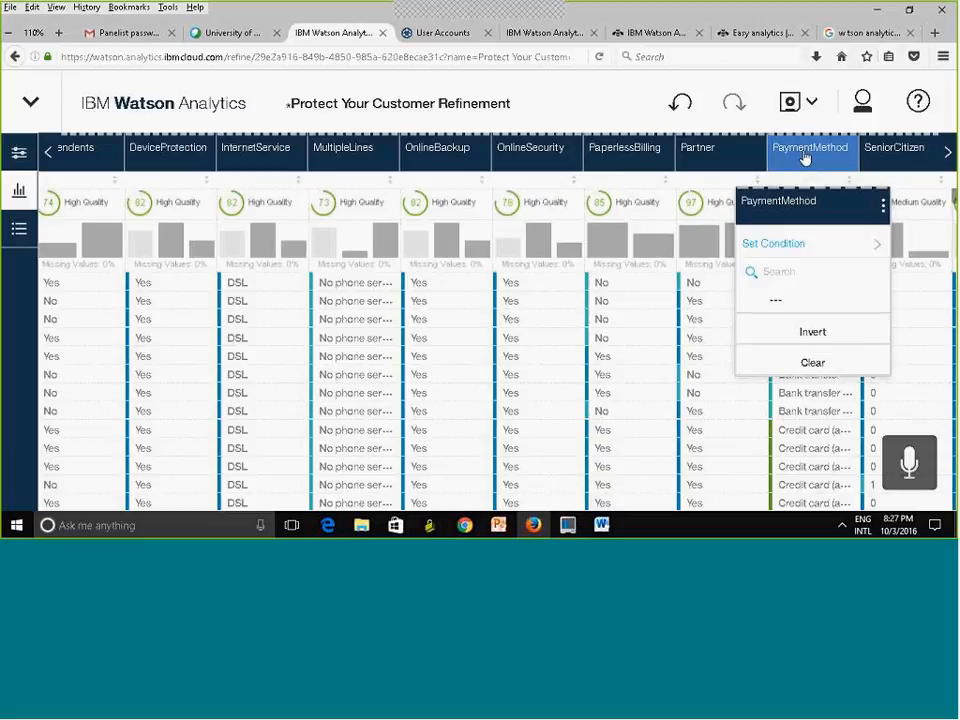
click(882, 207)
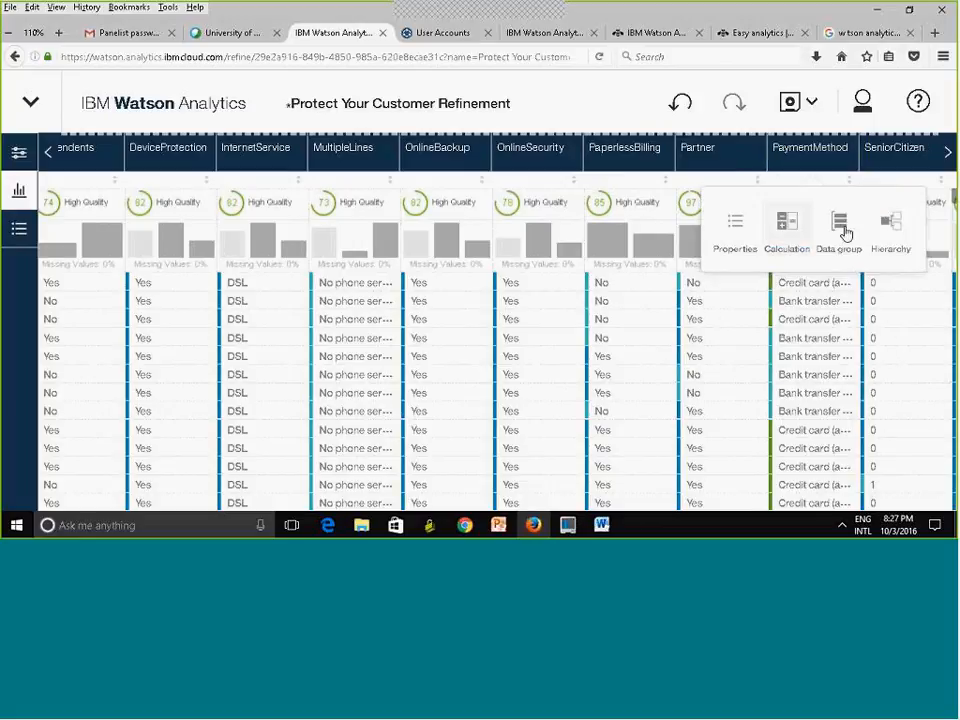
click(838, 230)
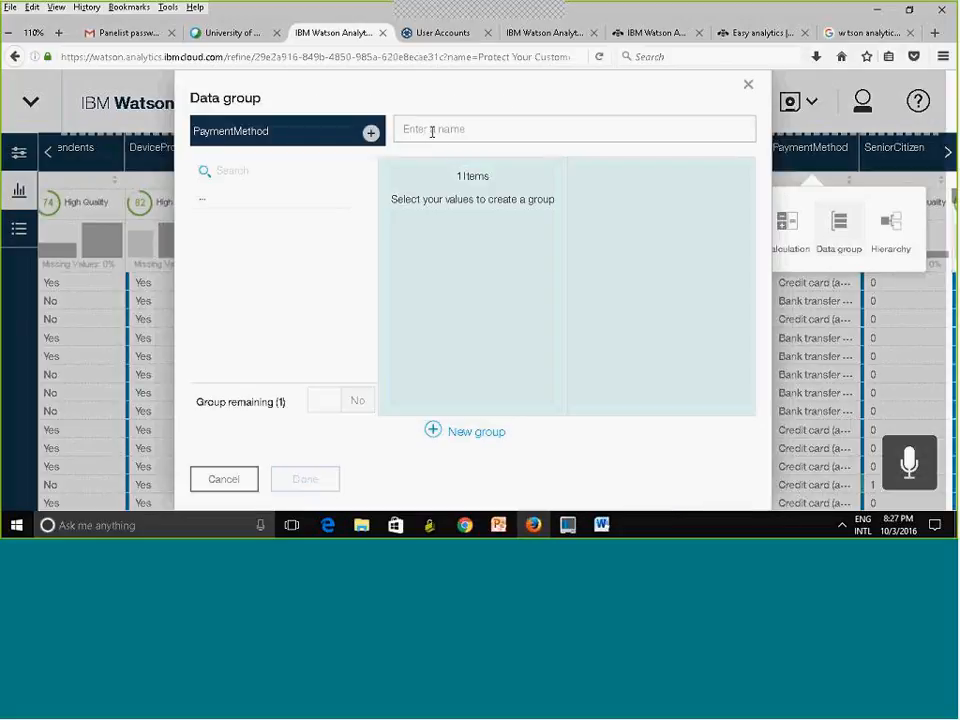
click(431, 132)
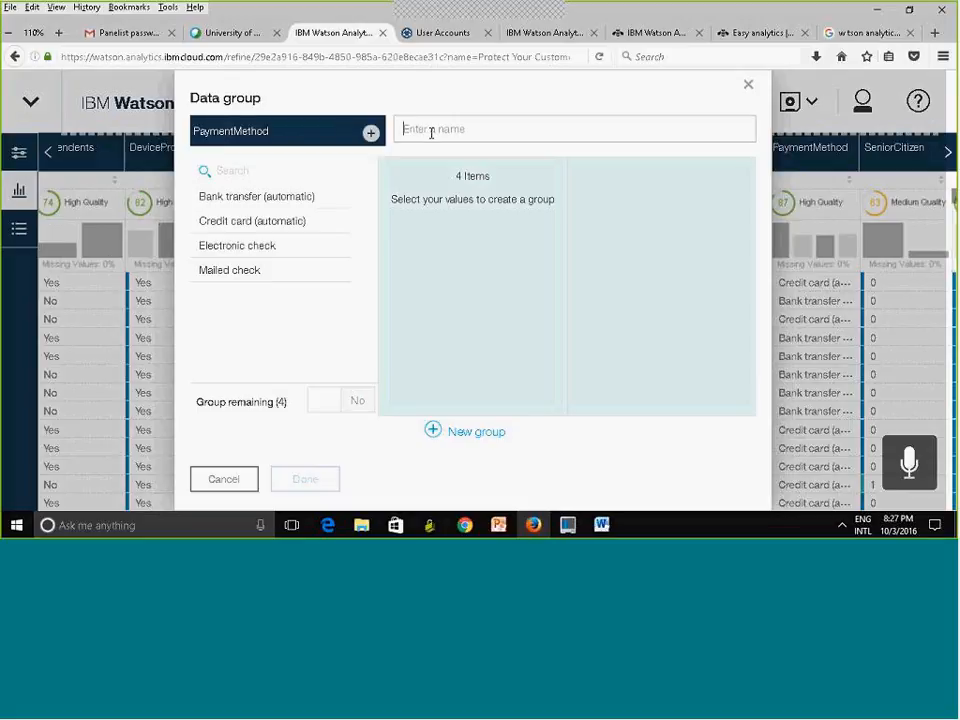
text(Paym)
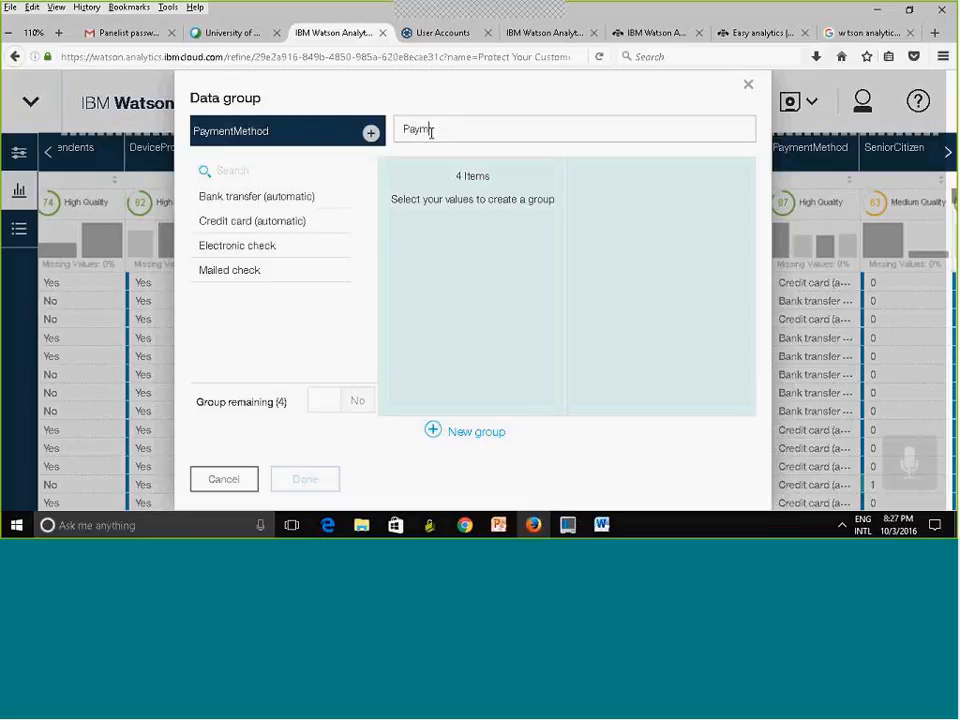
text(entMetho)
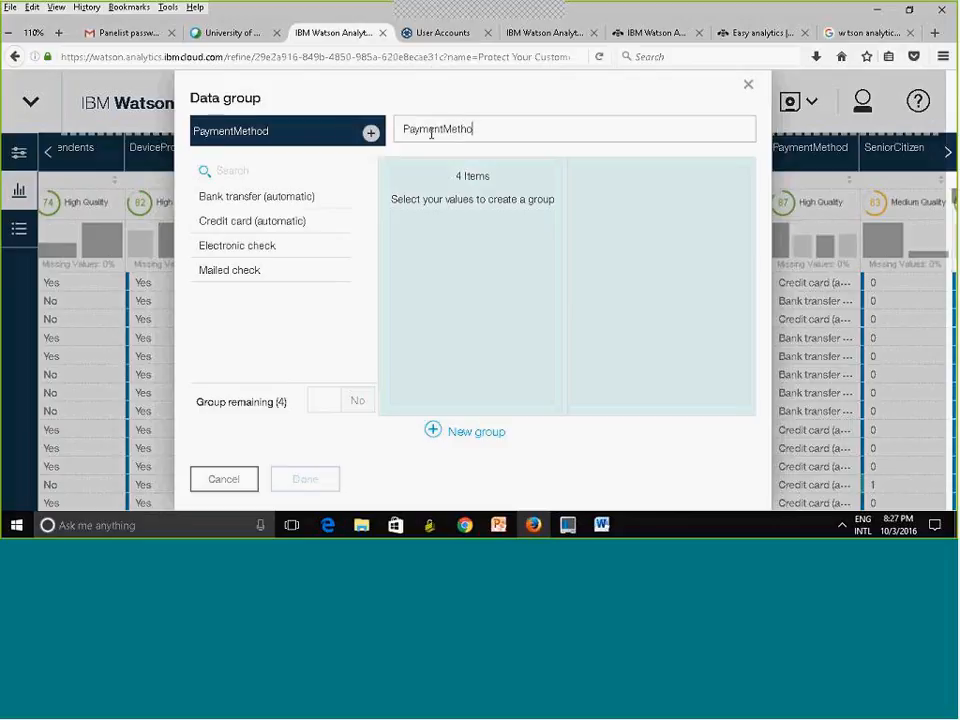
text(dGroup)
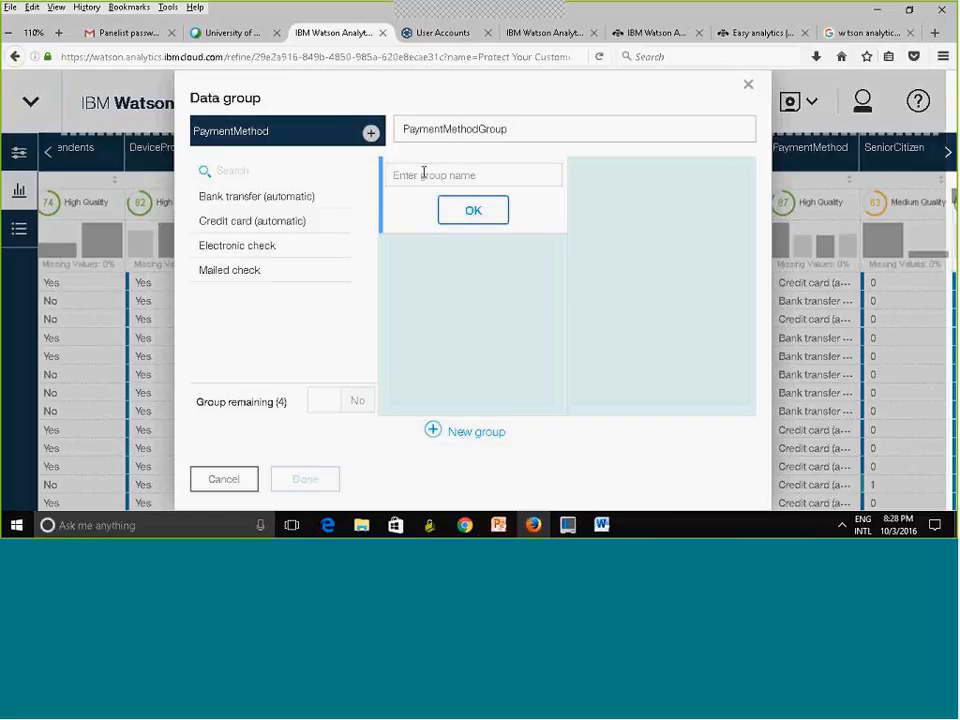
Step: Define a group named automatic containing the values Bank transfer (automatic) and Credit card (automatic)
text(automatic)
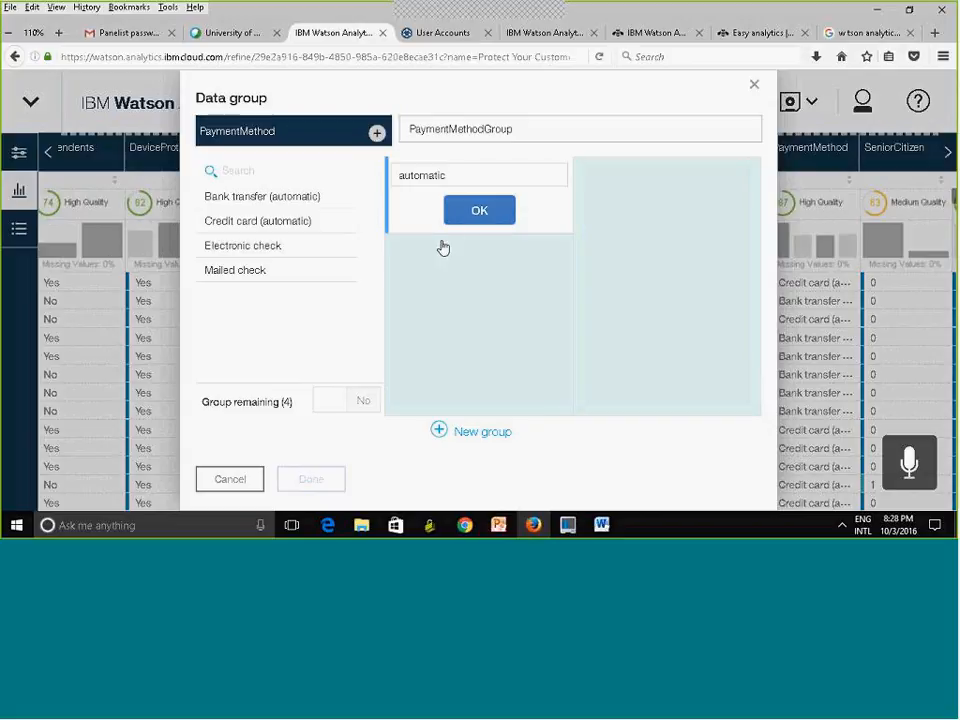
click(480, 211)
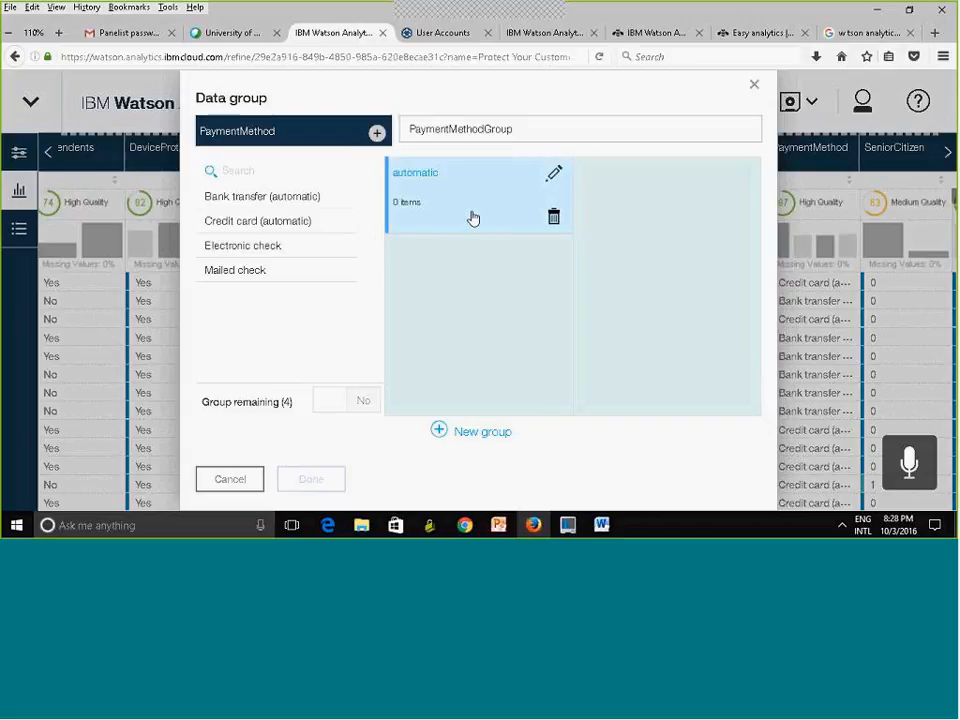
drag(244, 200, 438, 194)
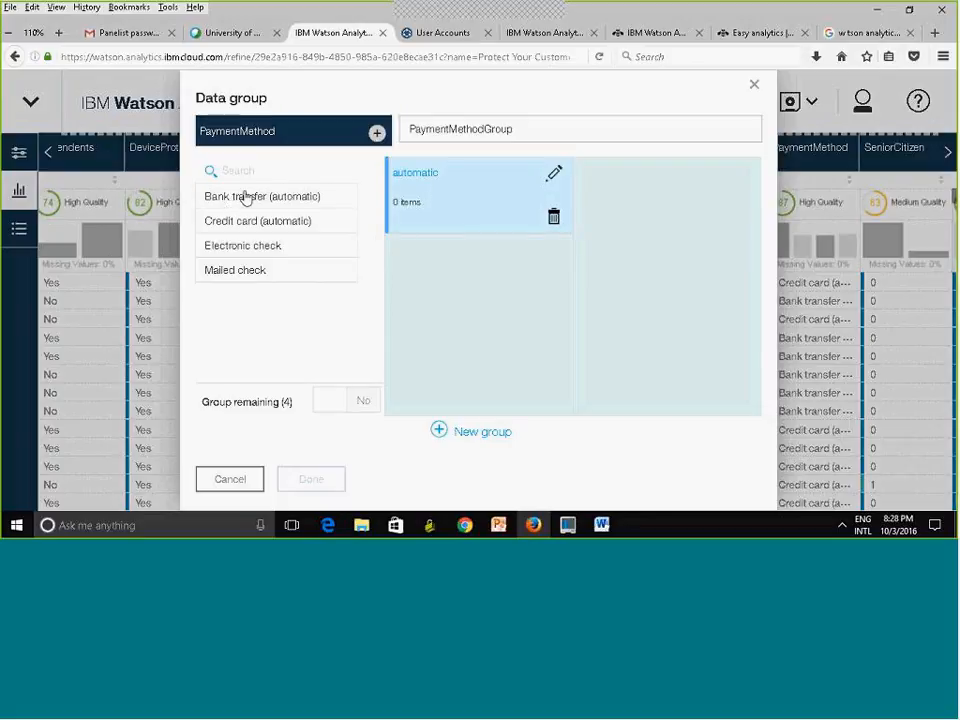
drag(246, 199, 514, 321)
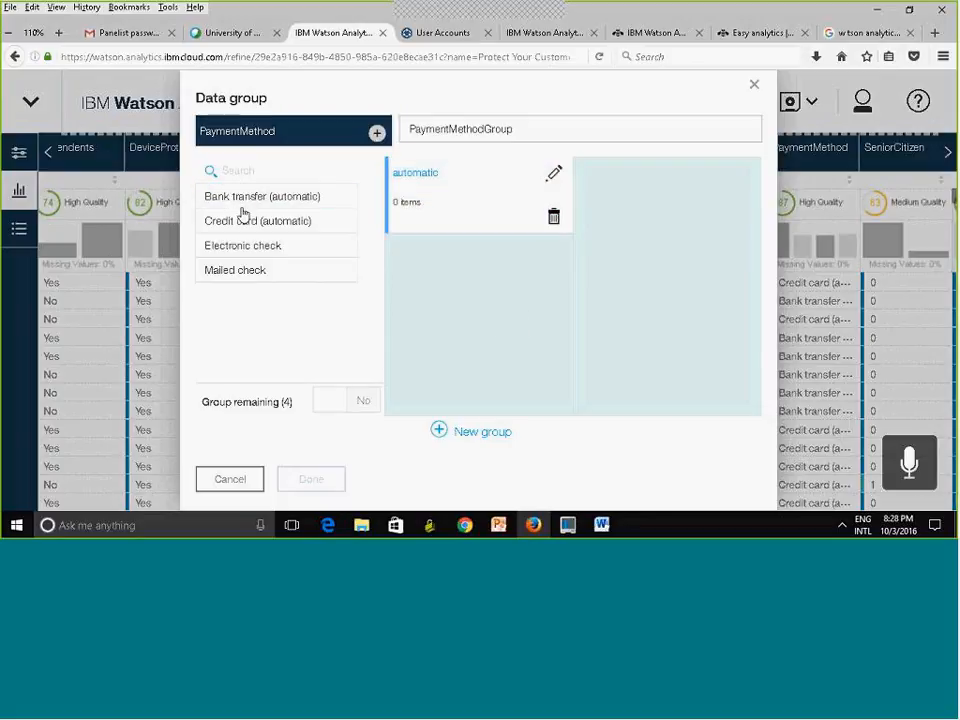
click(553, 178)
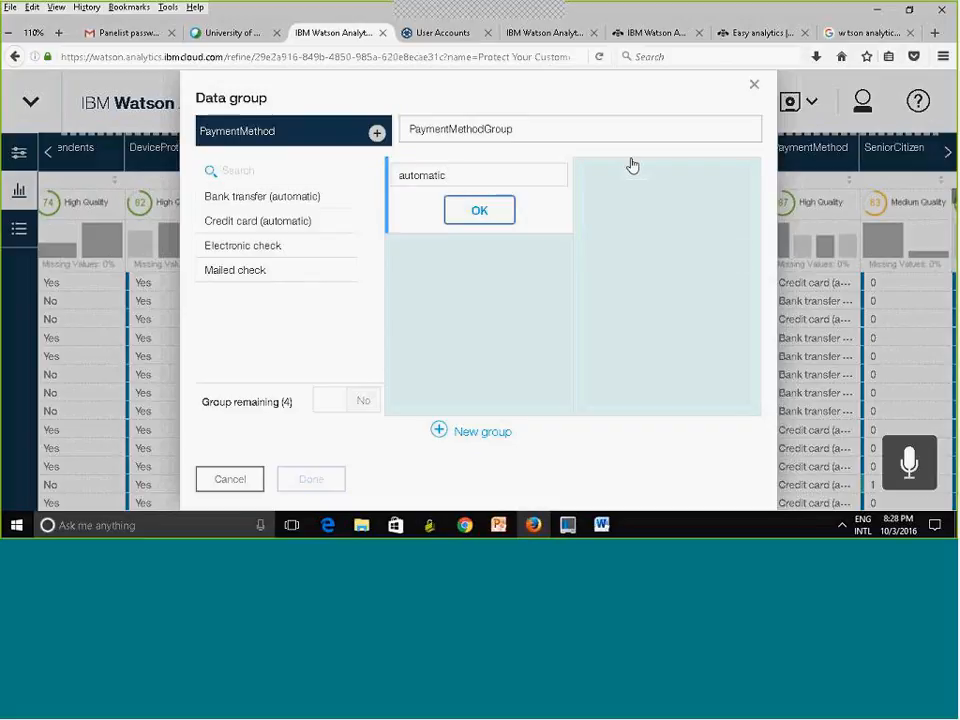
click(479, 212)
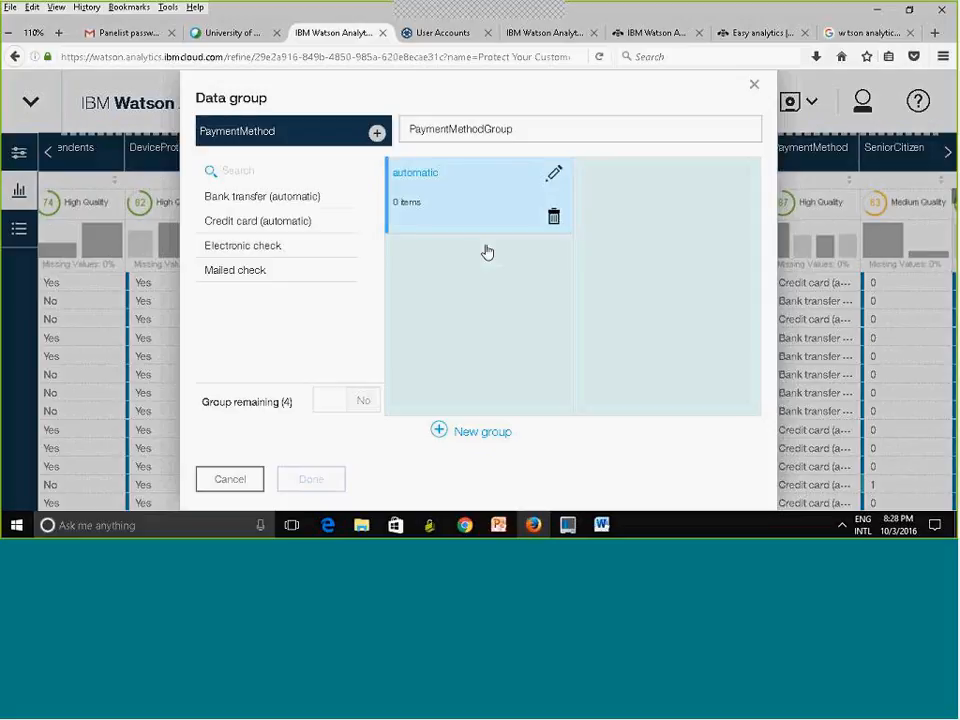
click(267, 197)
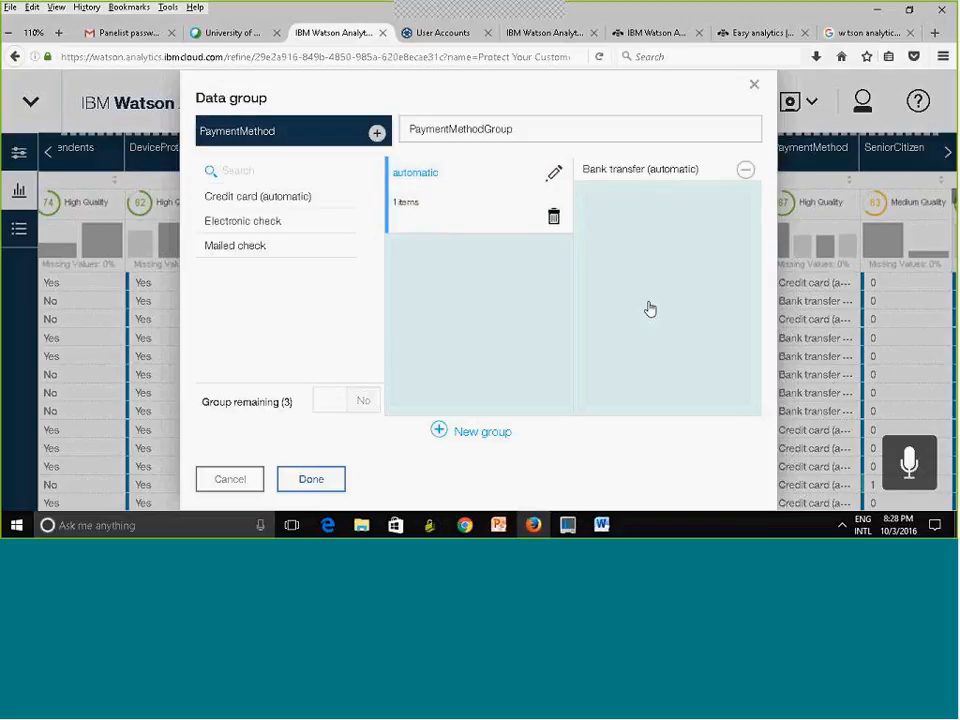
click(275, 198)
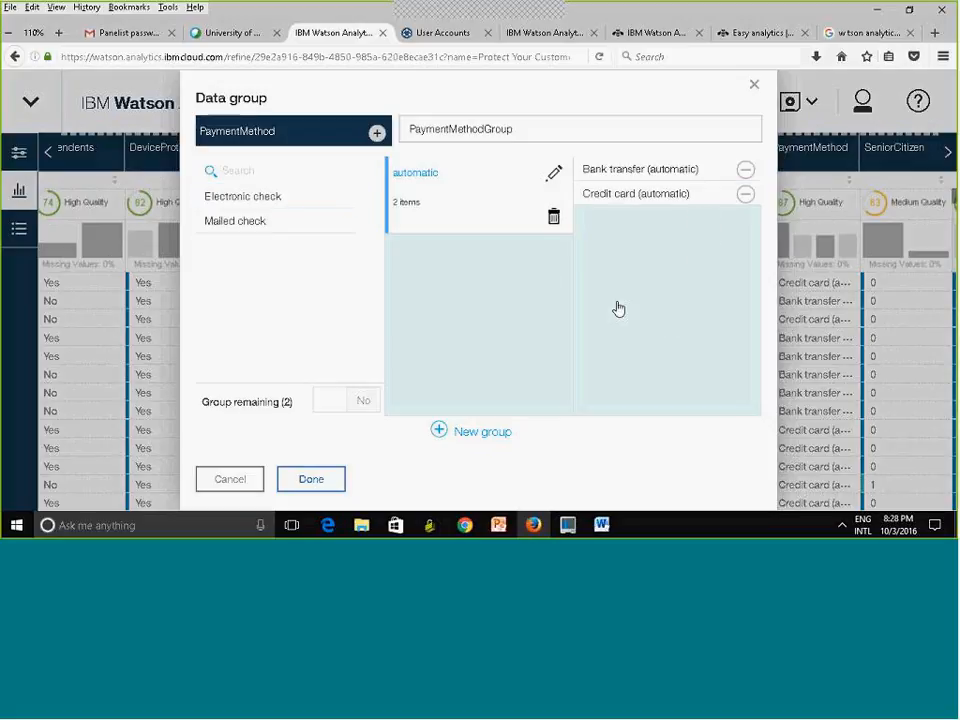
Step: Add a second group named not automatic containing the values Electronic check and Mailed check
click(479, 438)
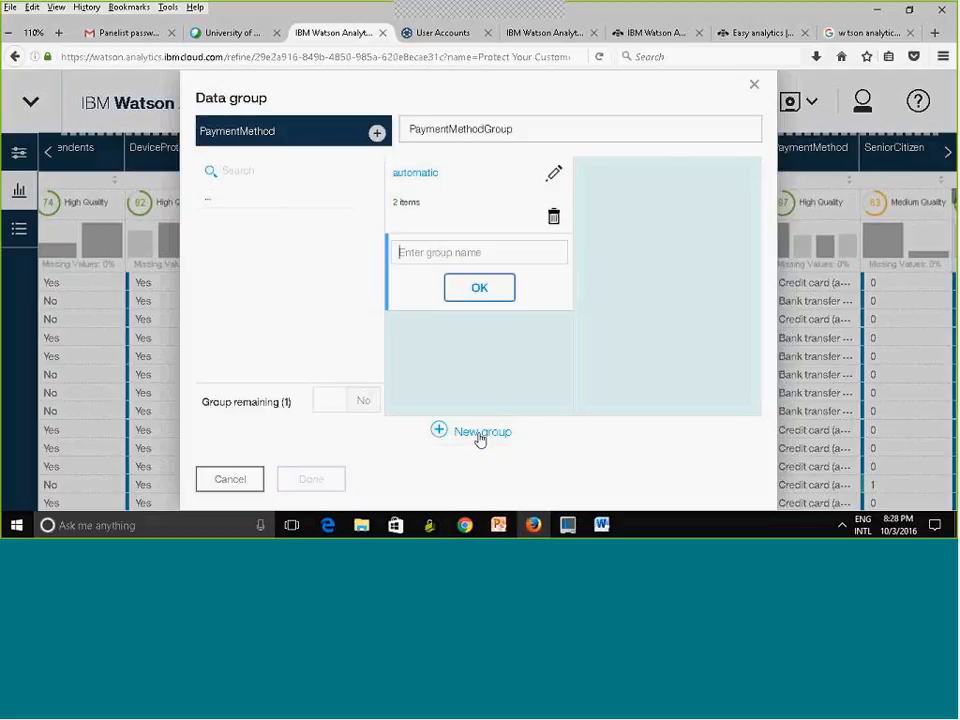
click(452, 251)
text(not)
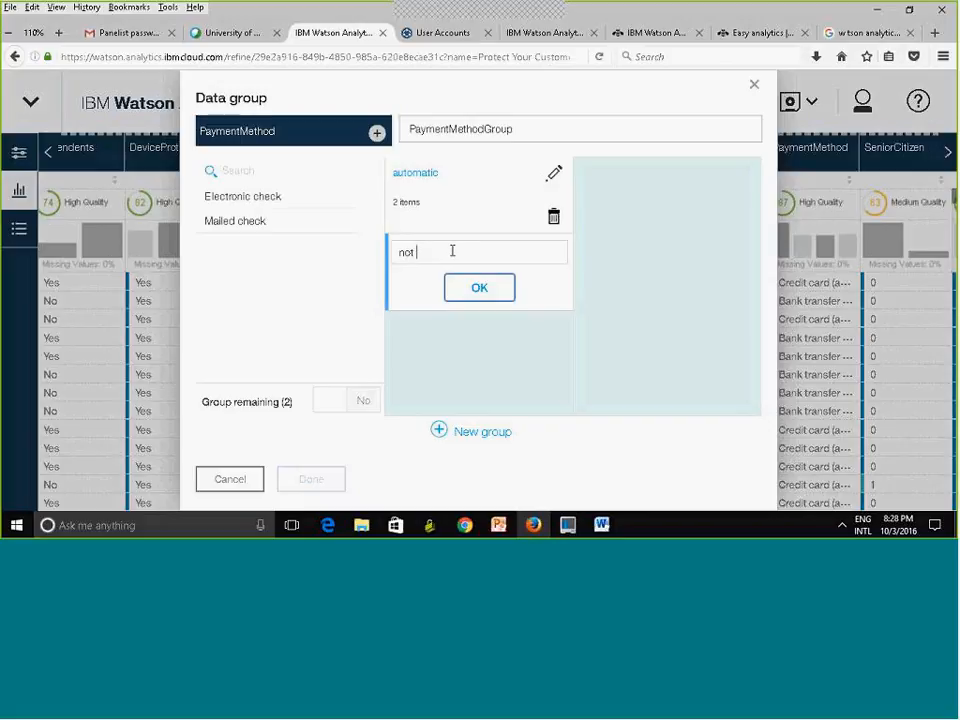
text( automatic)
click(476, 287)
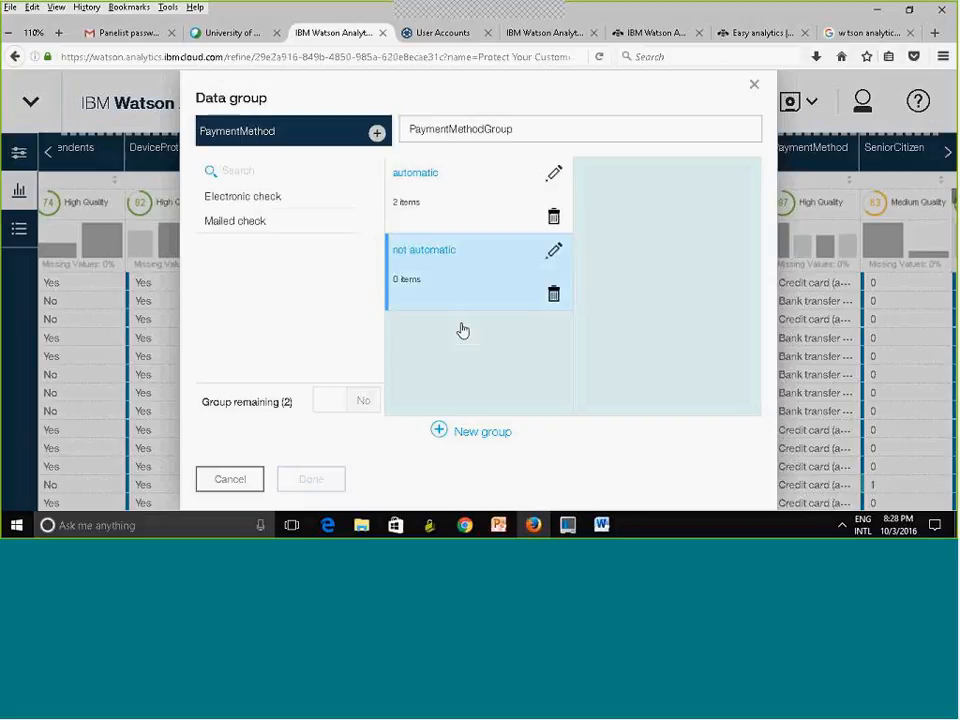
click(251, 198)
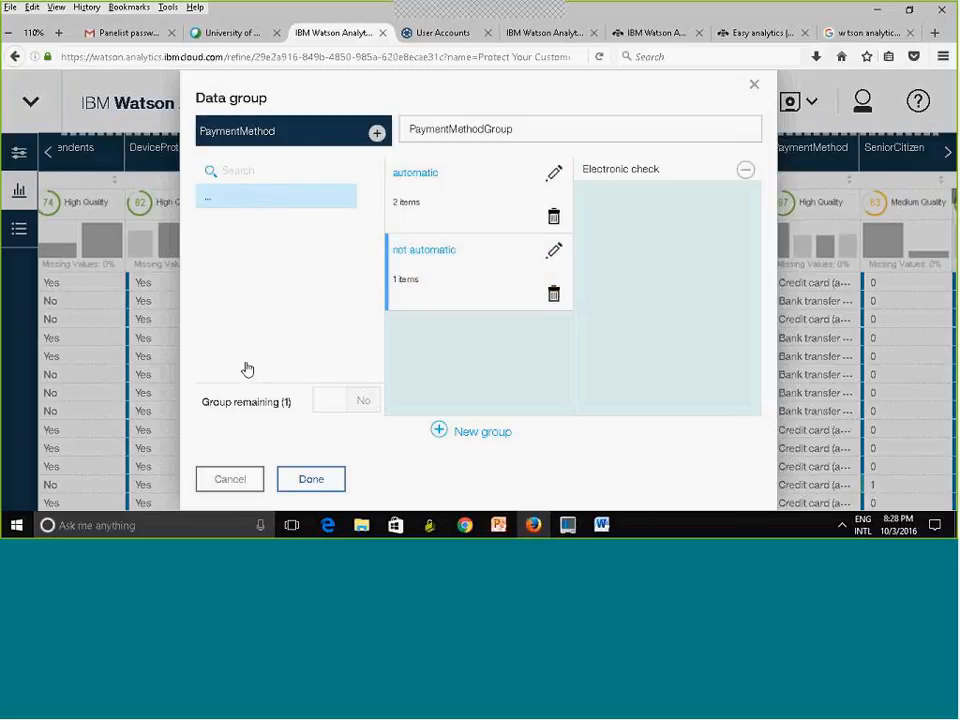
click(246, 197)
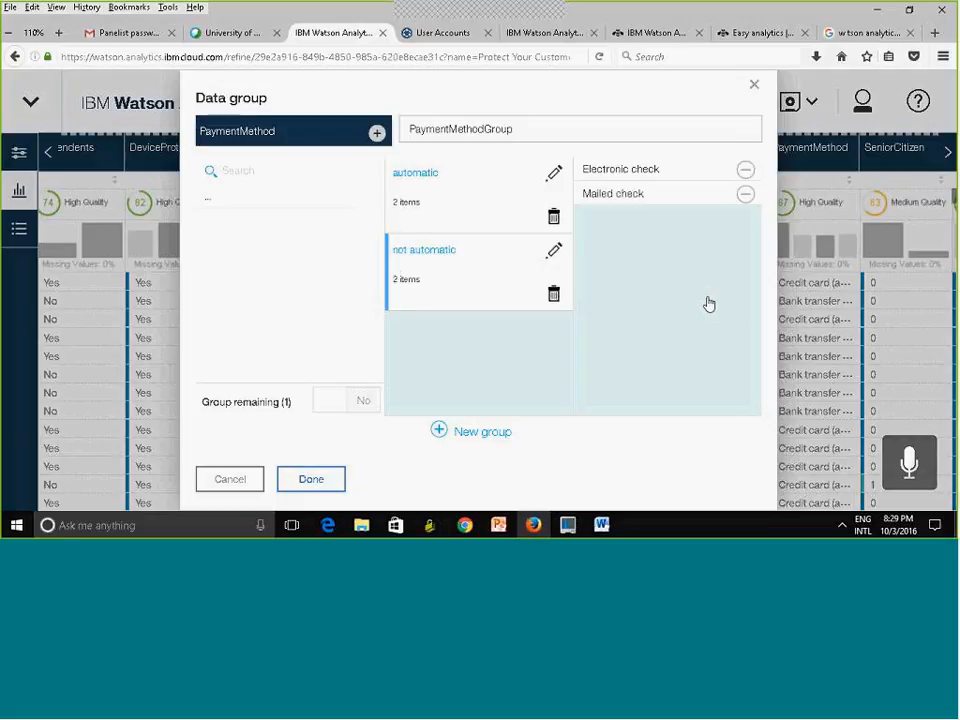
Step: Finish the PaymentMethodGroup data group and save the Protect Your Customer Refinement
click(310, 483)
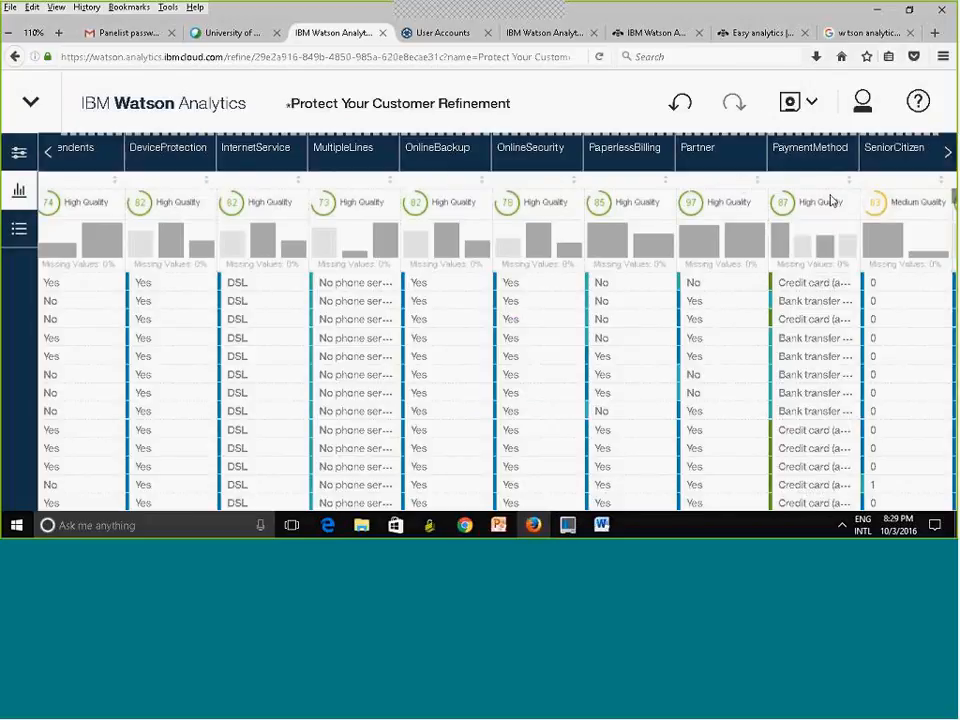
click(812, 104)
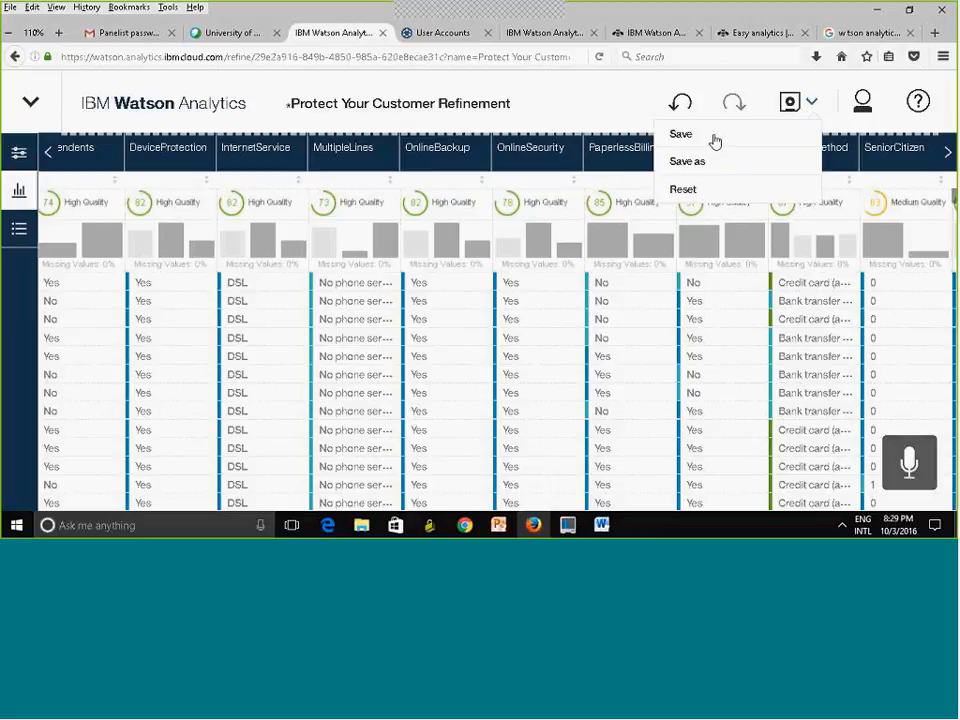
click(591, 104)
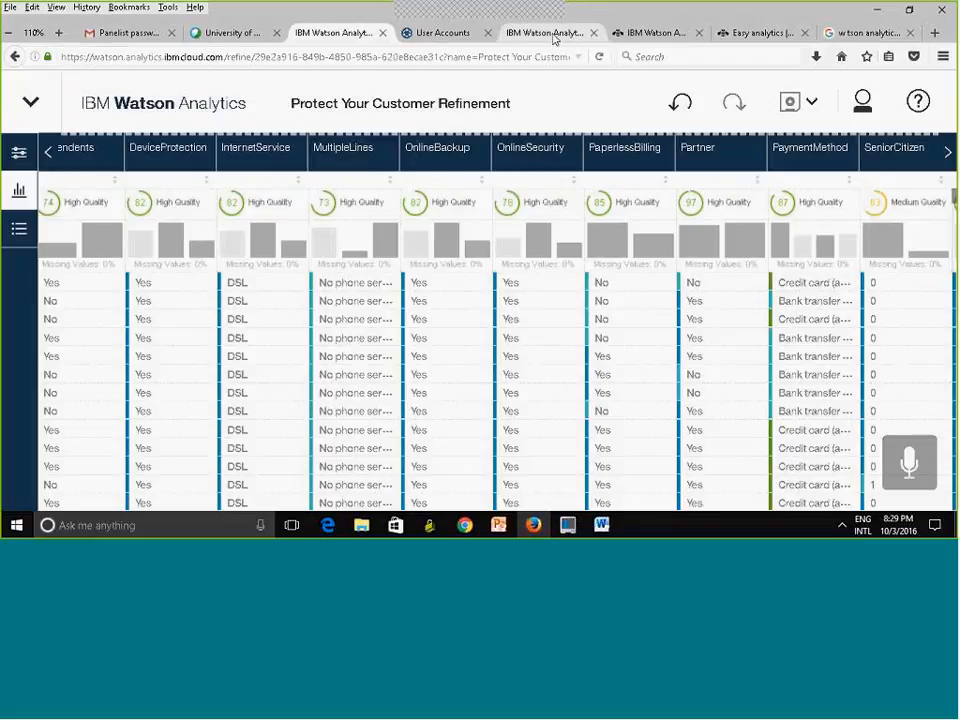
Step: Look up the documentation topics on refining data assets, covering how to create data groups and how to create calculations
click(553, 36)
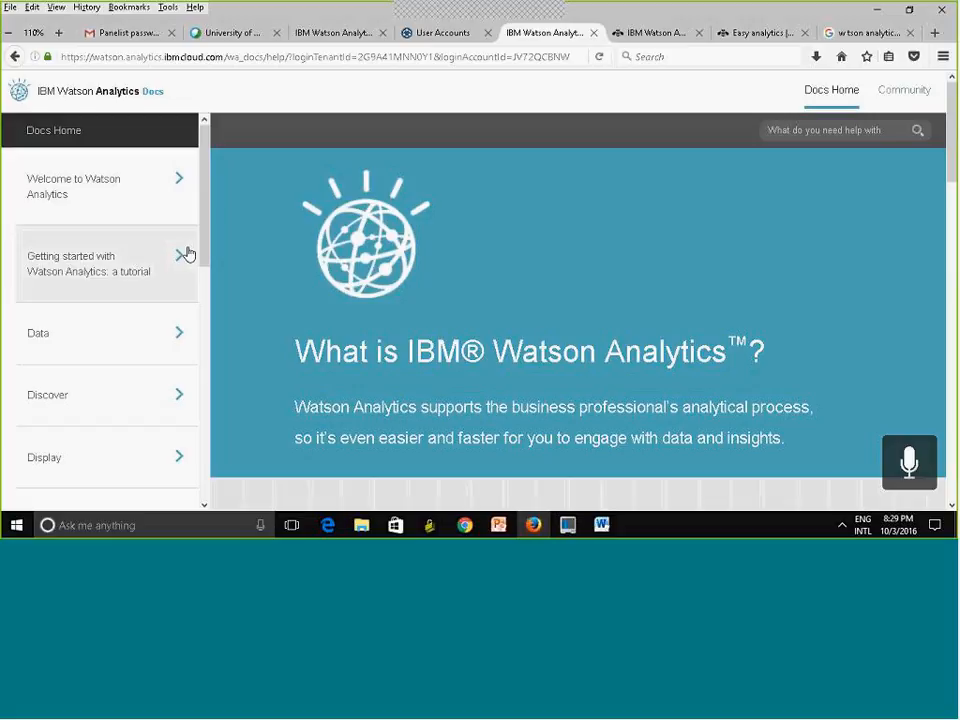
click(180, 344)
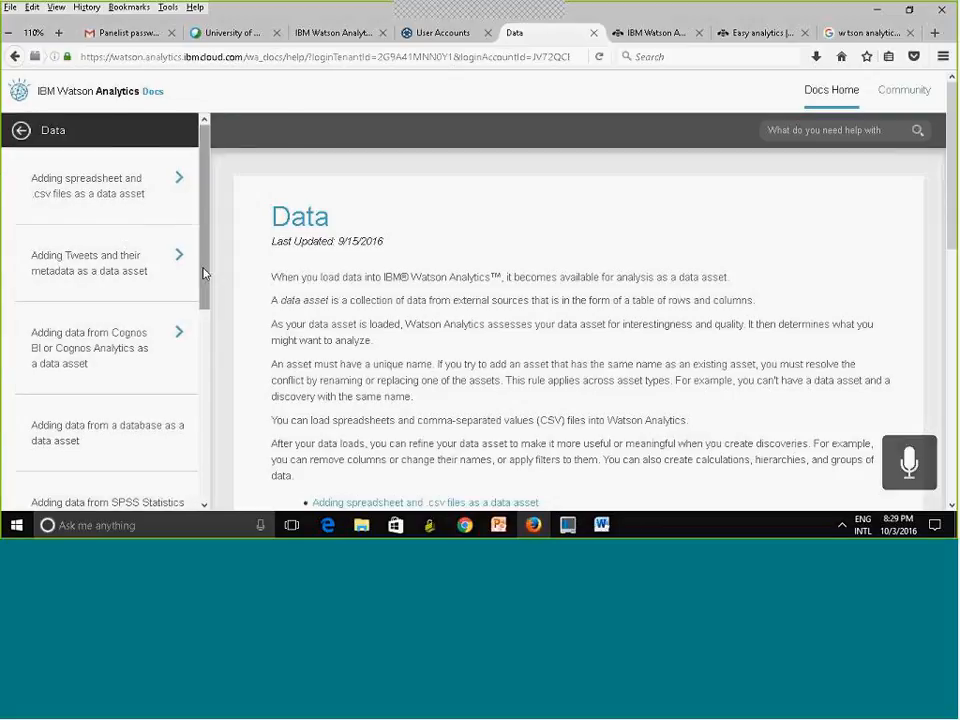
drag(204, 272, 208, 388)
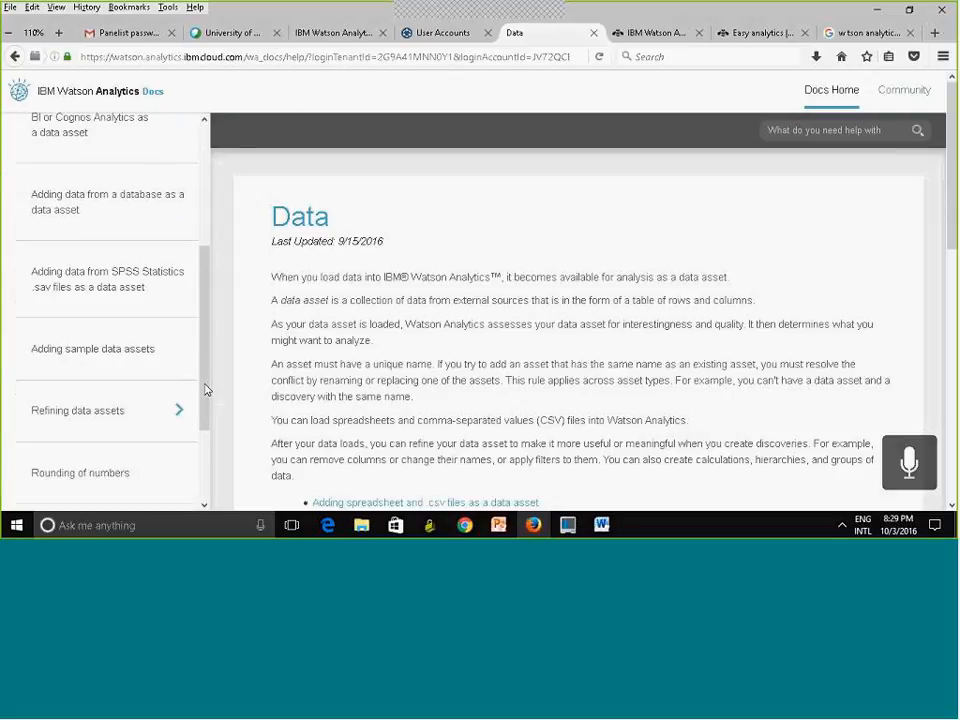
click(141, 410)
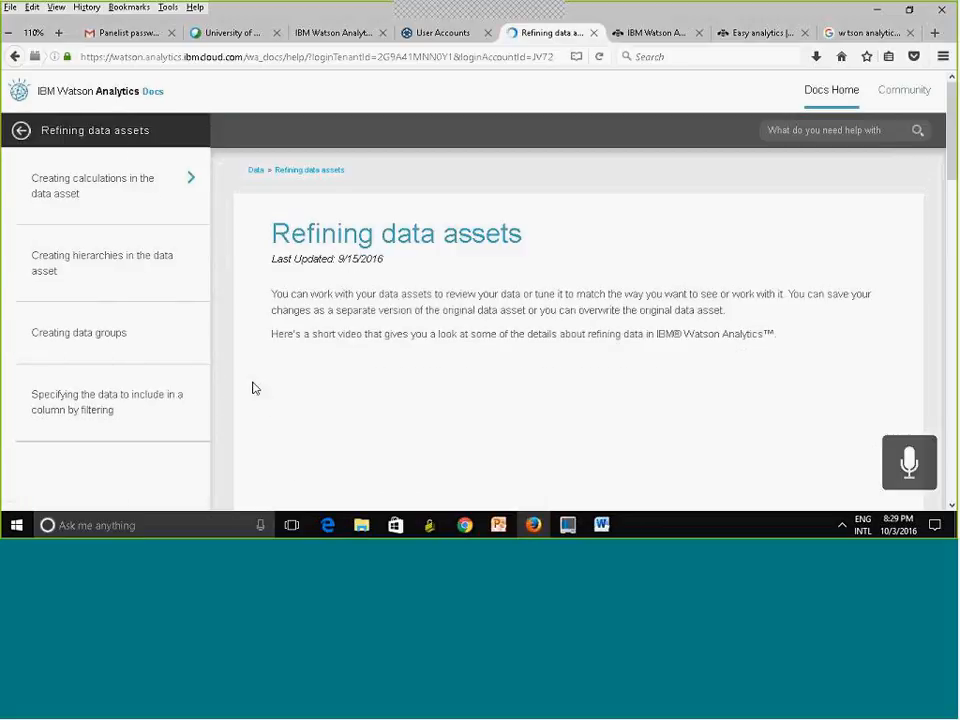
click(112, 342)
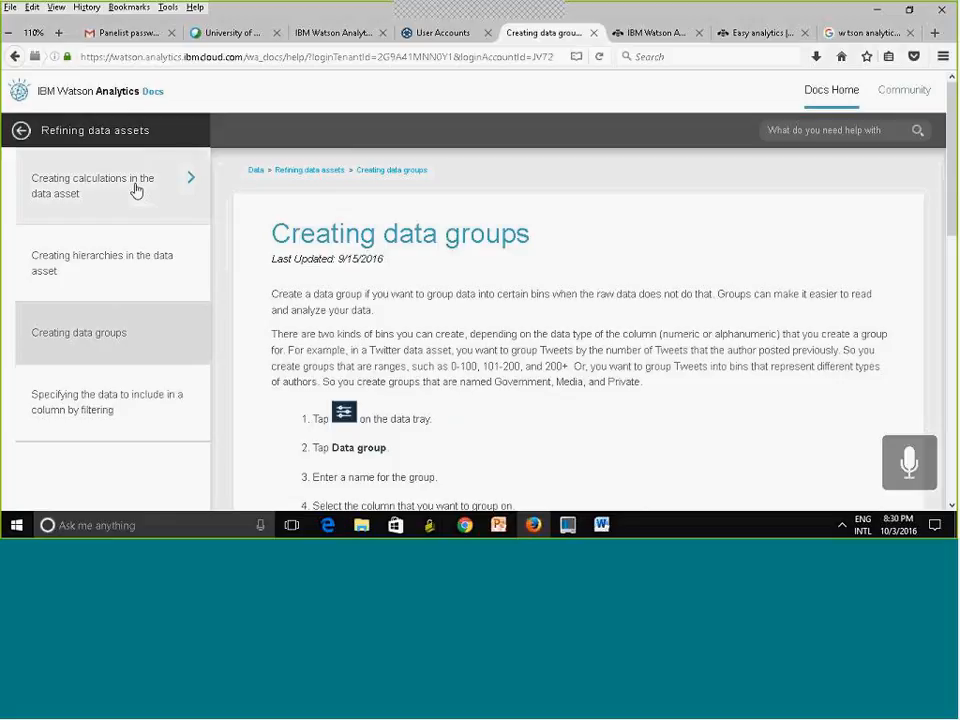
click(114, 189)
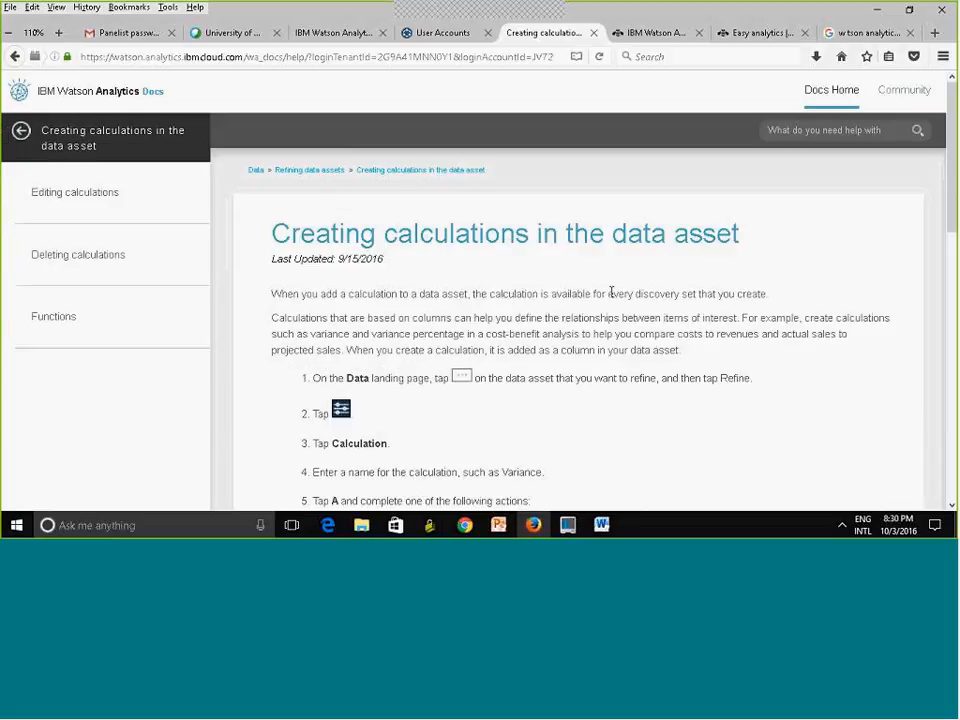
Step: Return to the Protect Your Customer Refinement, go back to the Data landing page and show the list of open items
click(445, 32)
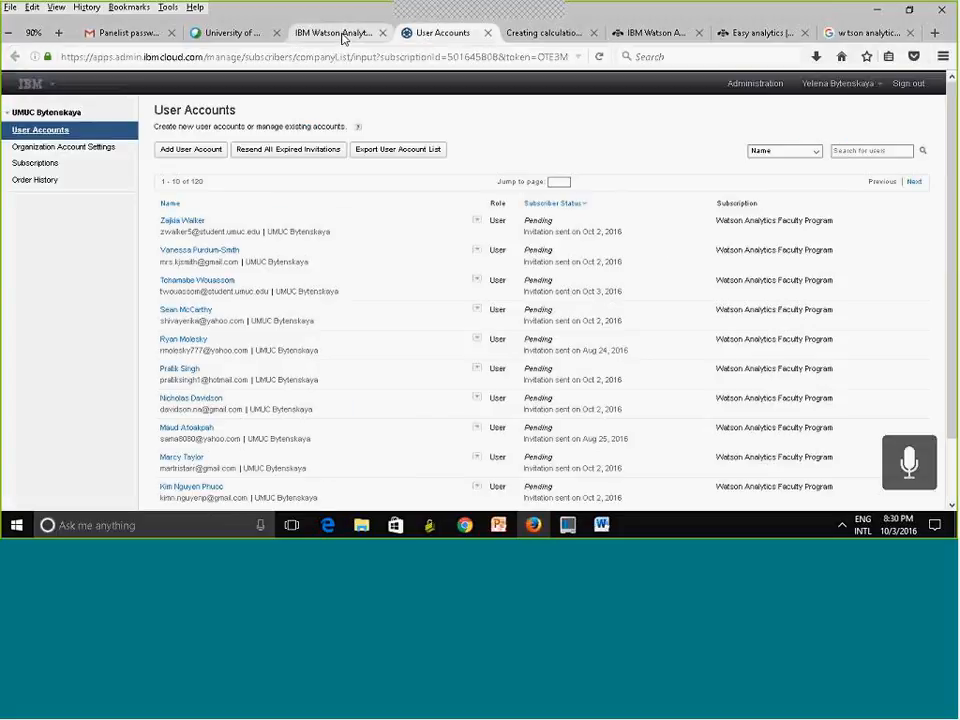
click(341, 33)
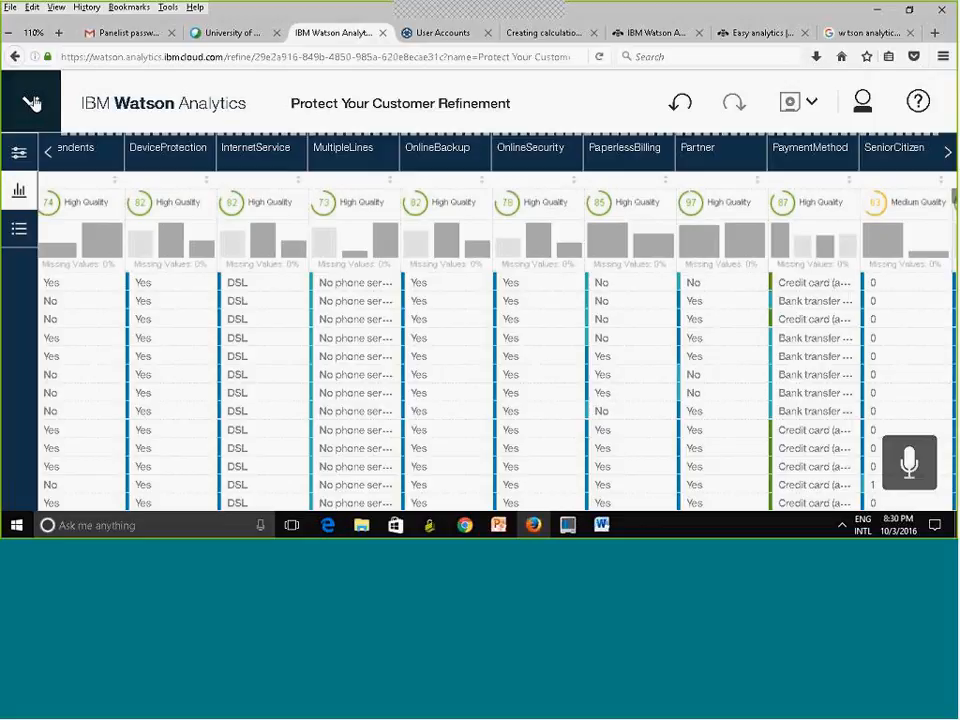
click(32, 103)
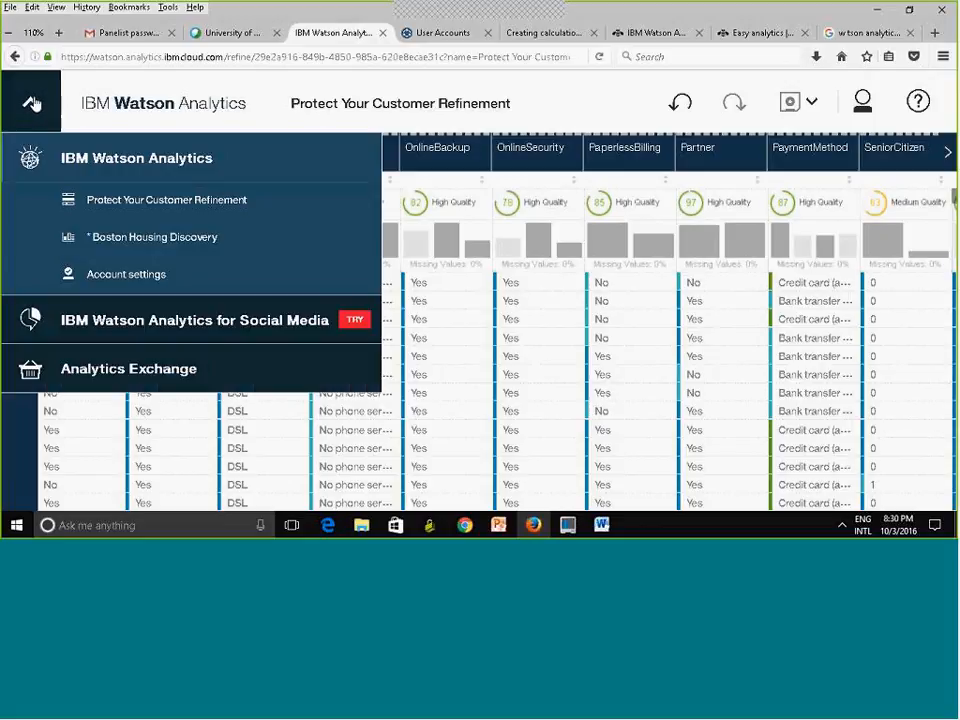
click(30, 160)
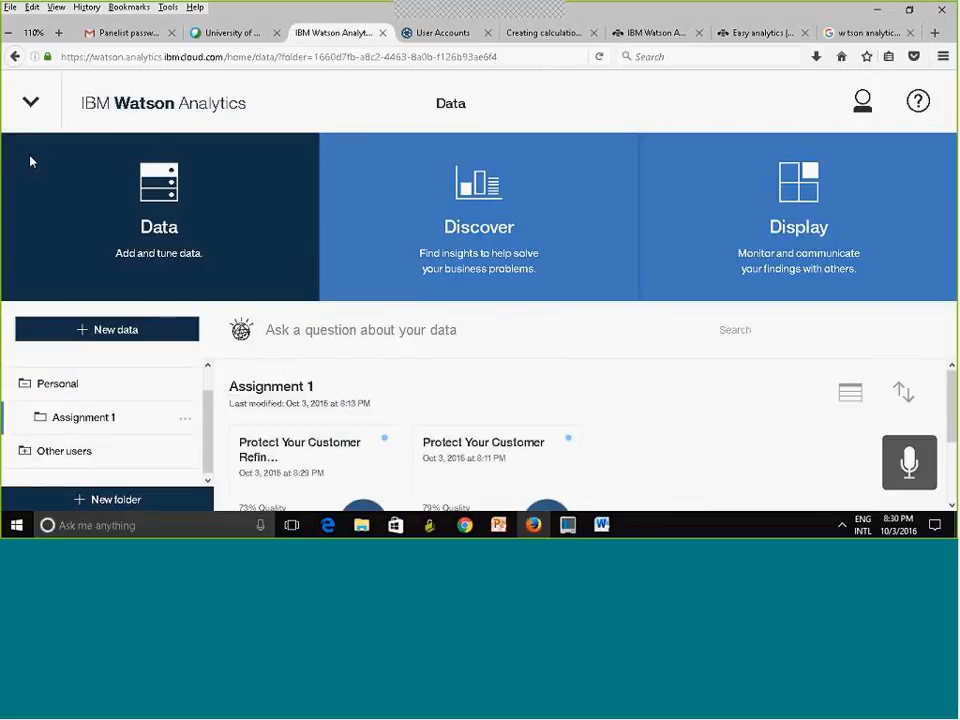
click(30, 104)
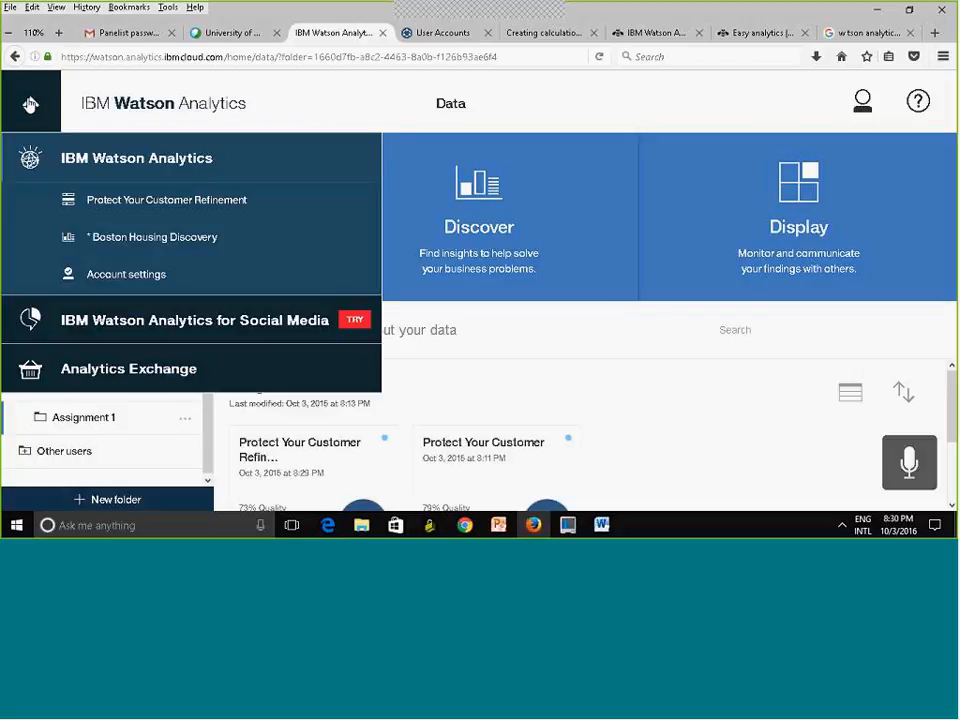
Step: Close the Protect Your Customer Refinement from the list of open items and return to the Data page
mouse_move(340, 200)
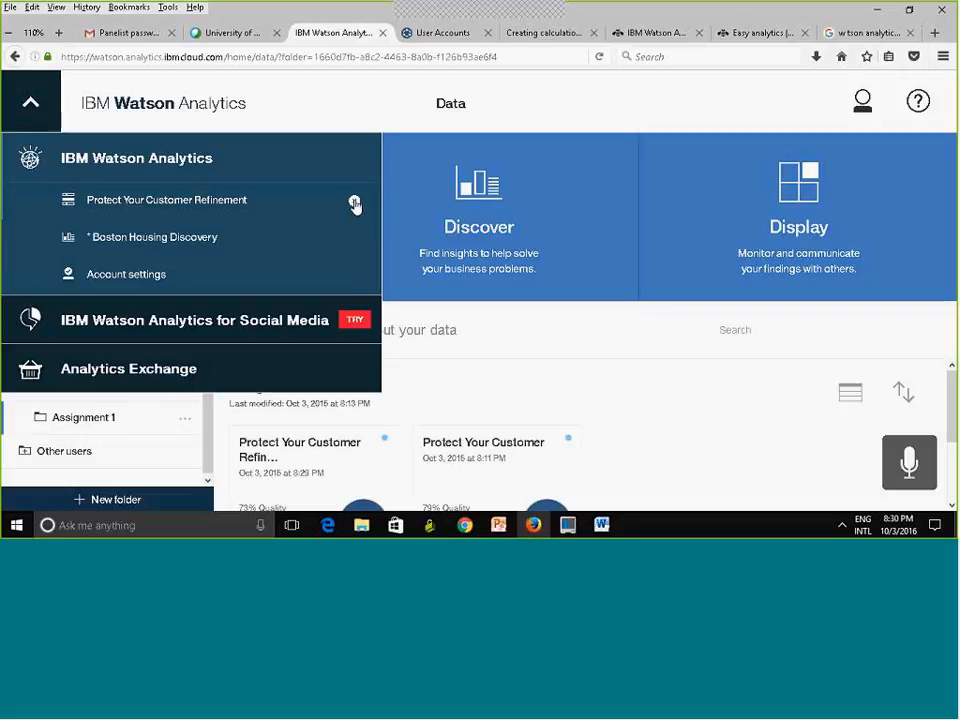
click(355, 204)
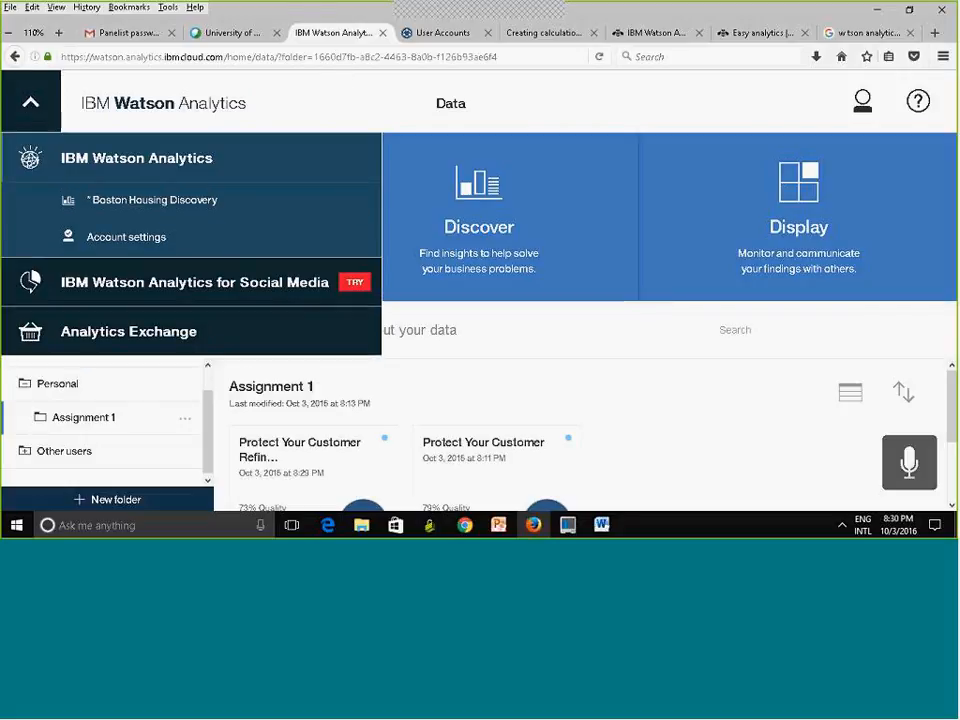
click(338, 84)
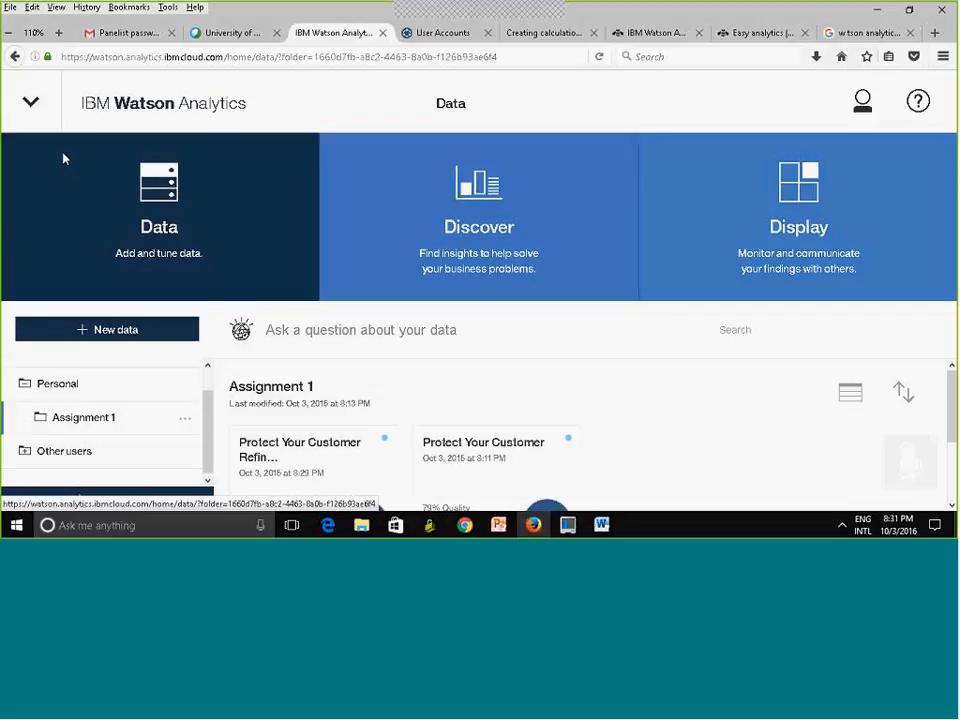
click(35, 104)
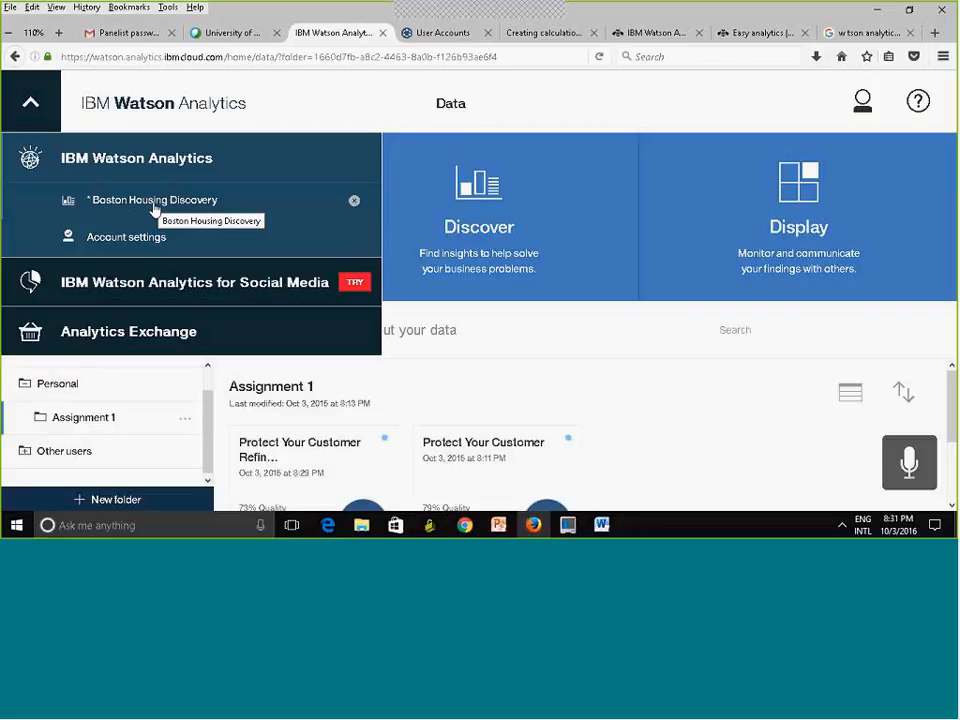
click(634, 336)
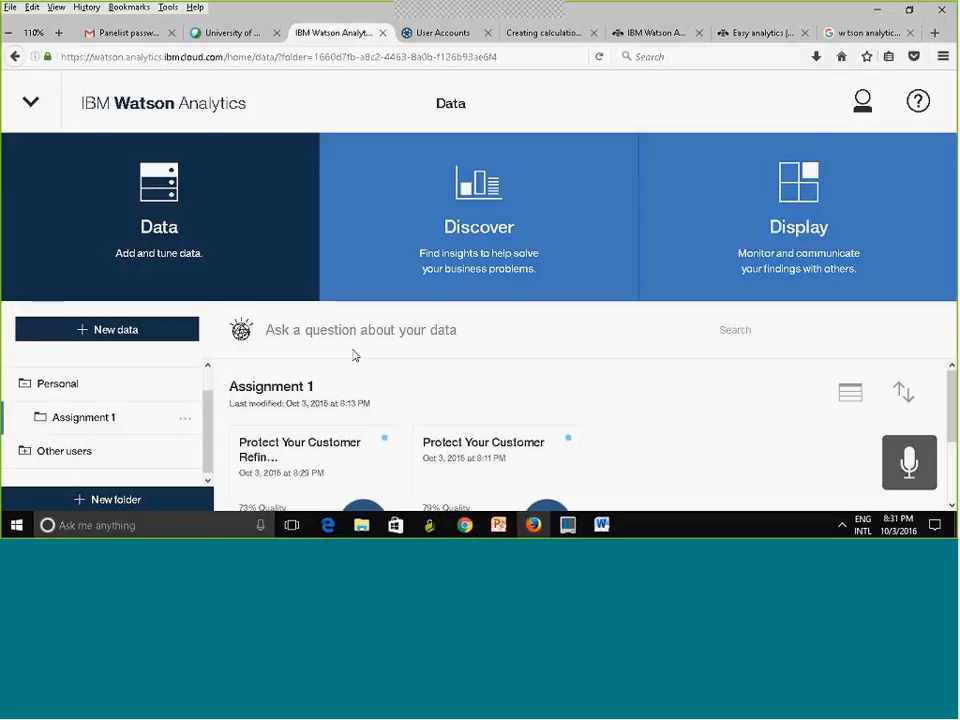
Step: Explore adding new data from a local file, select AirlineSatisfaction.csv for upload, and cancel the file selection
drag(951, 403, 951, 444)
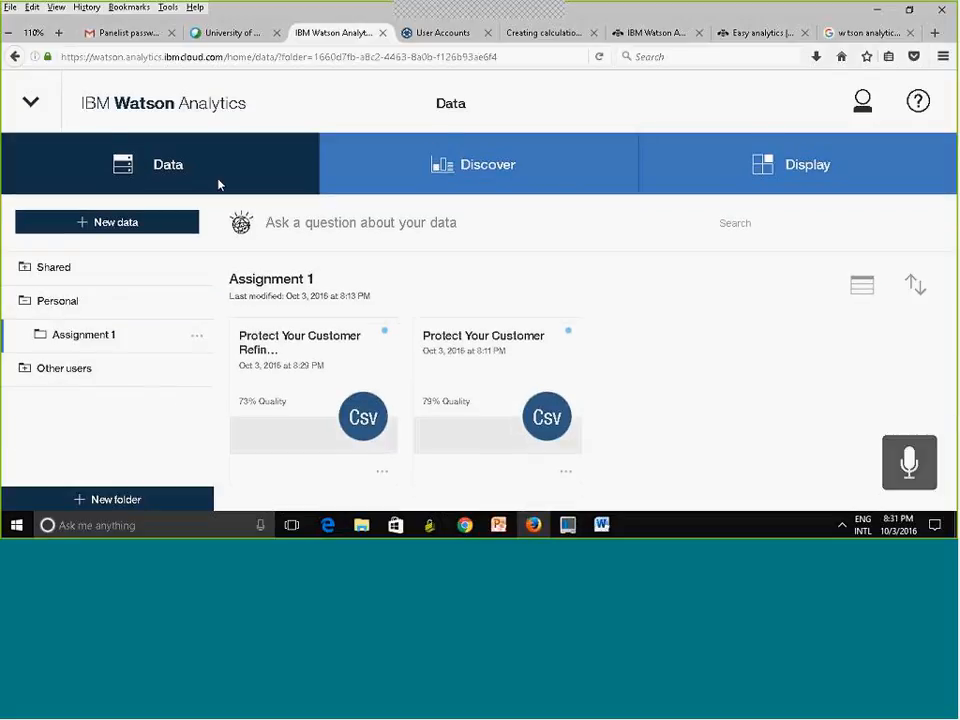
click(111, 223)
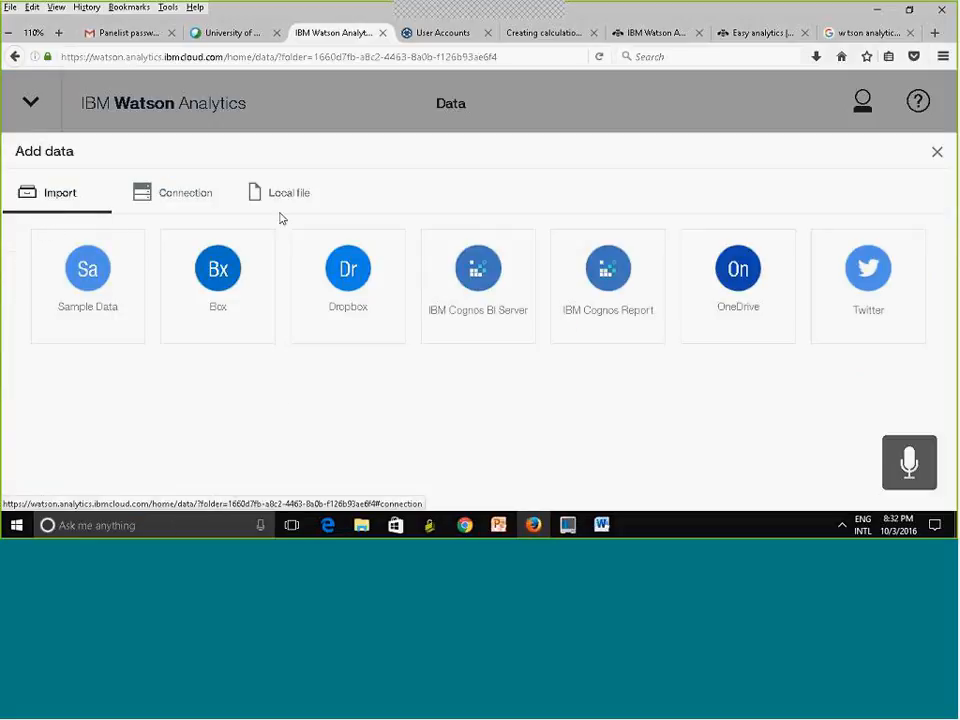
click(281, 195)
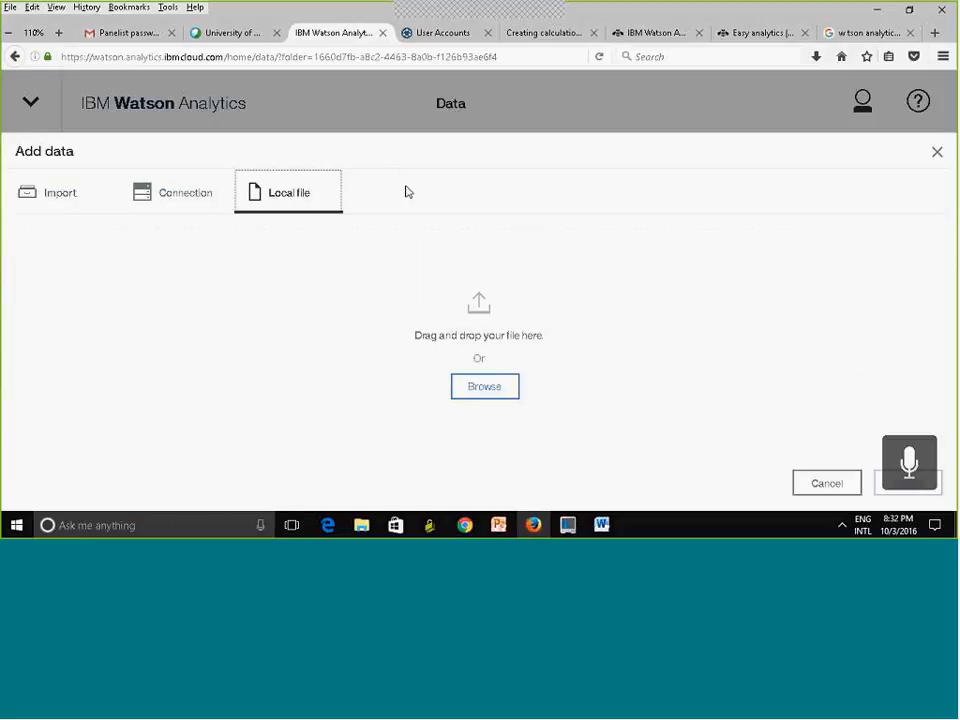
click(484, 387)
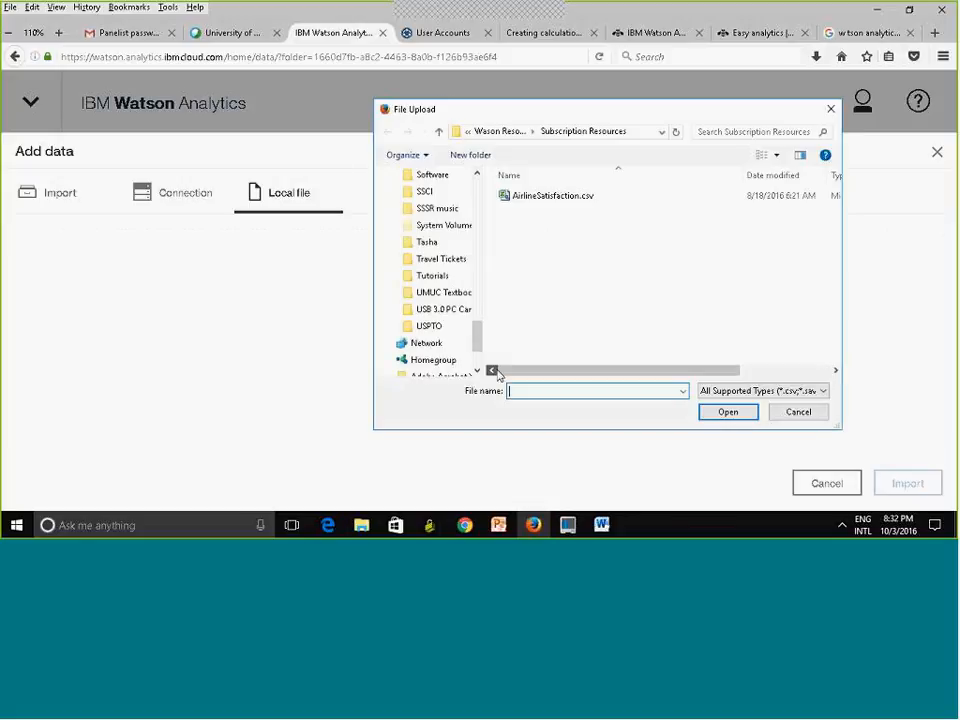
click(562, 197)
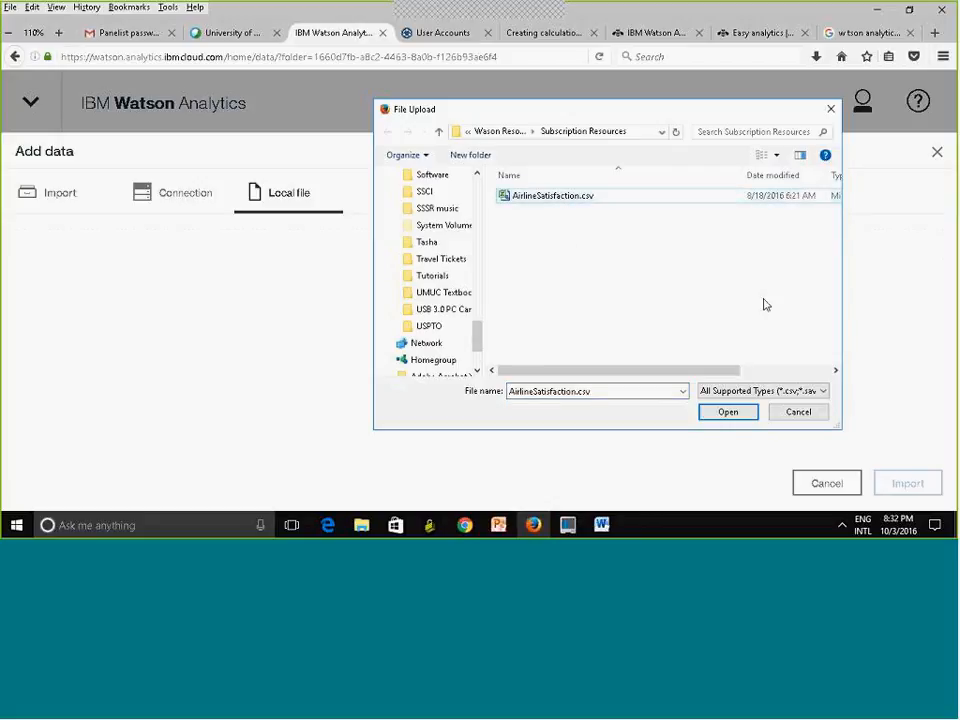
click(820, 411)
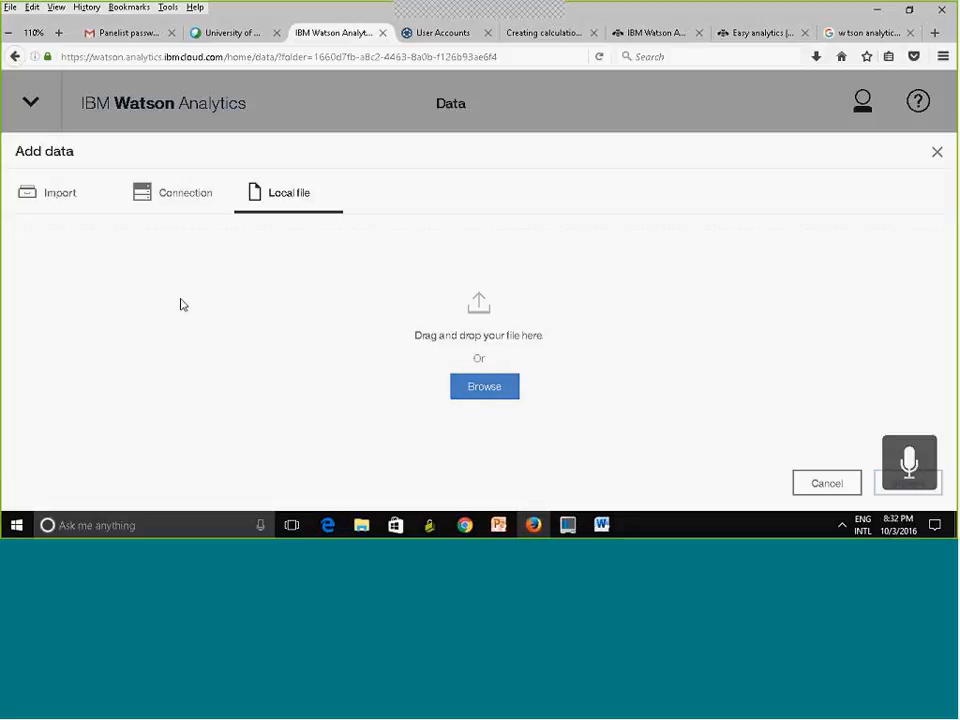
Step: Review the connection and import sources available for new data, and leave without adding any
click(166, 203)
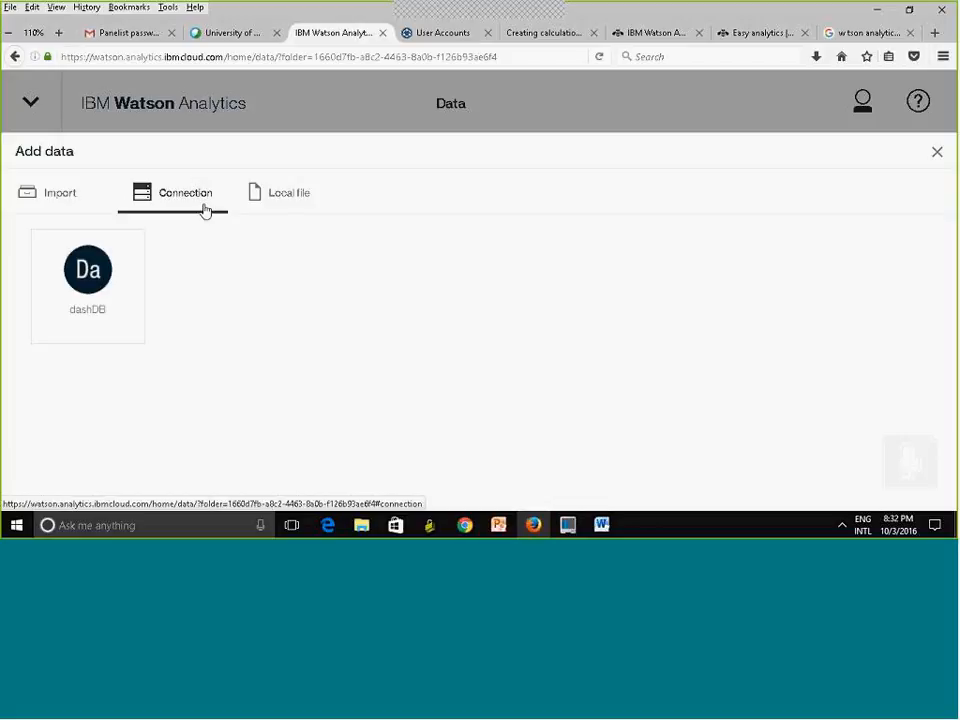
click(51, 200)
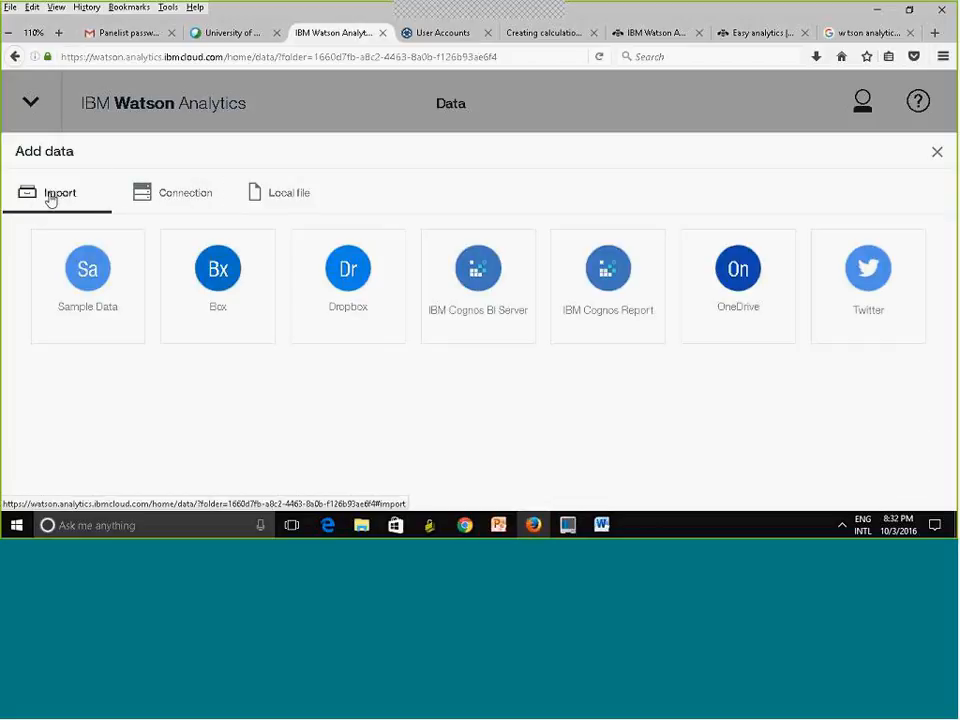
click(50, 201)
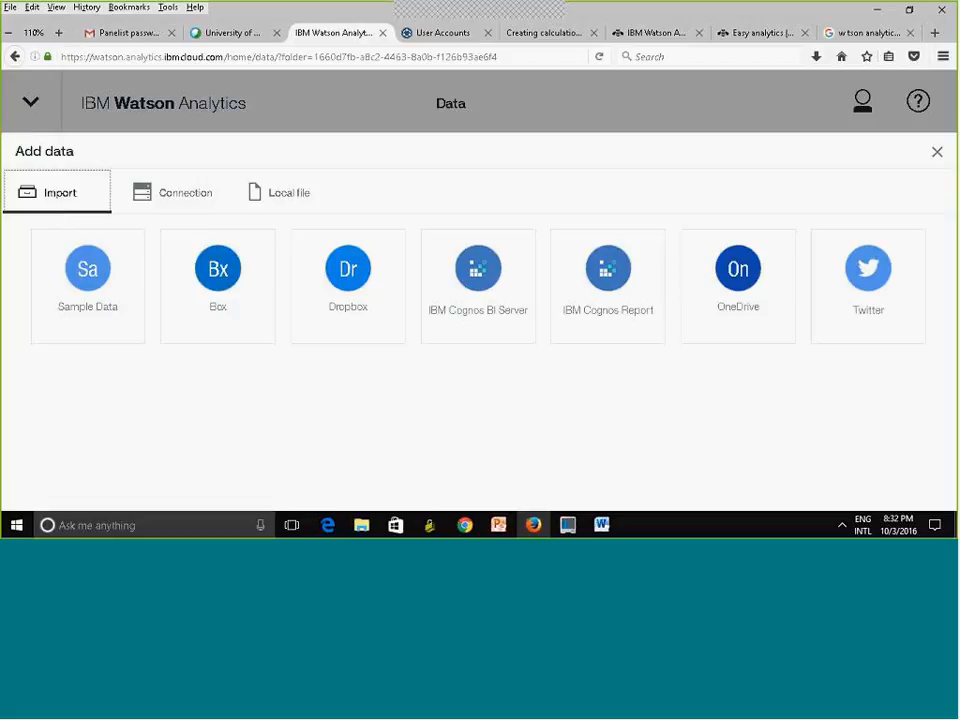
click(938, 153)
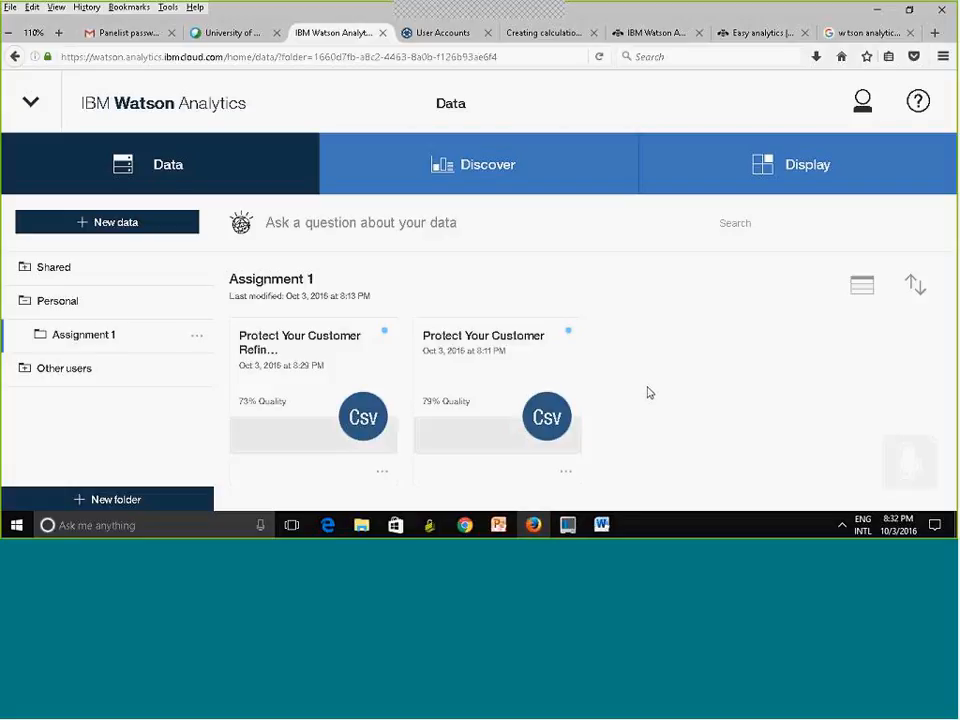
Step: Go to the Personal folder and ask the question price about the data
click(64, 301)
click(291, 330)
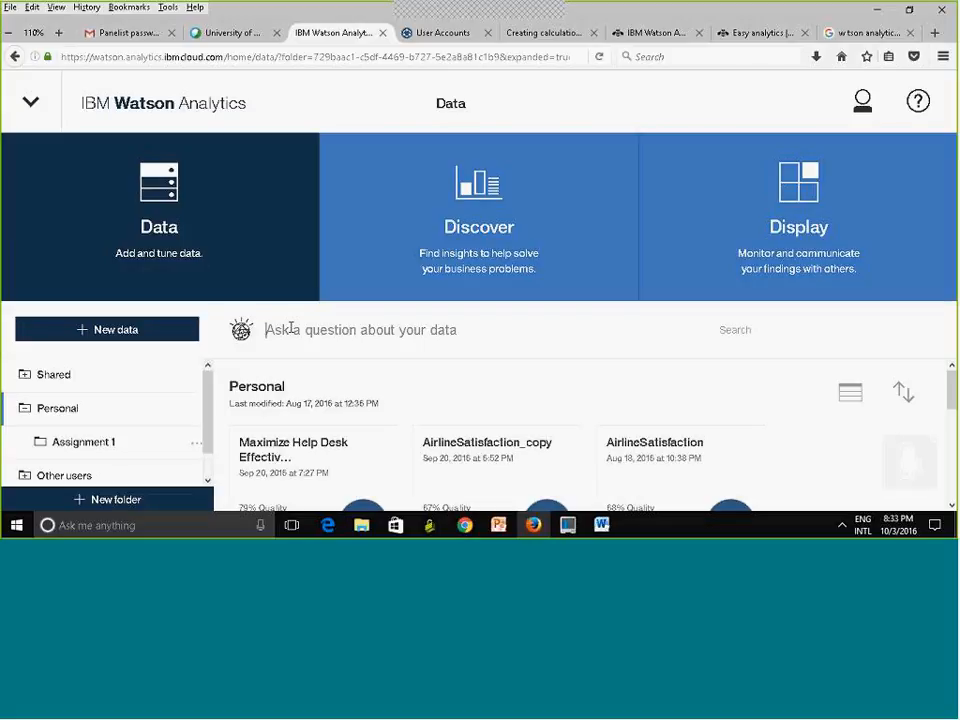
text(price)
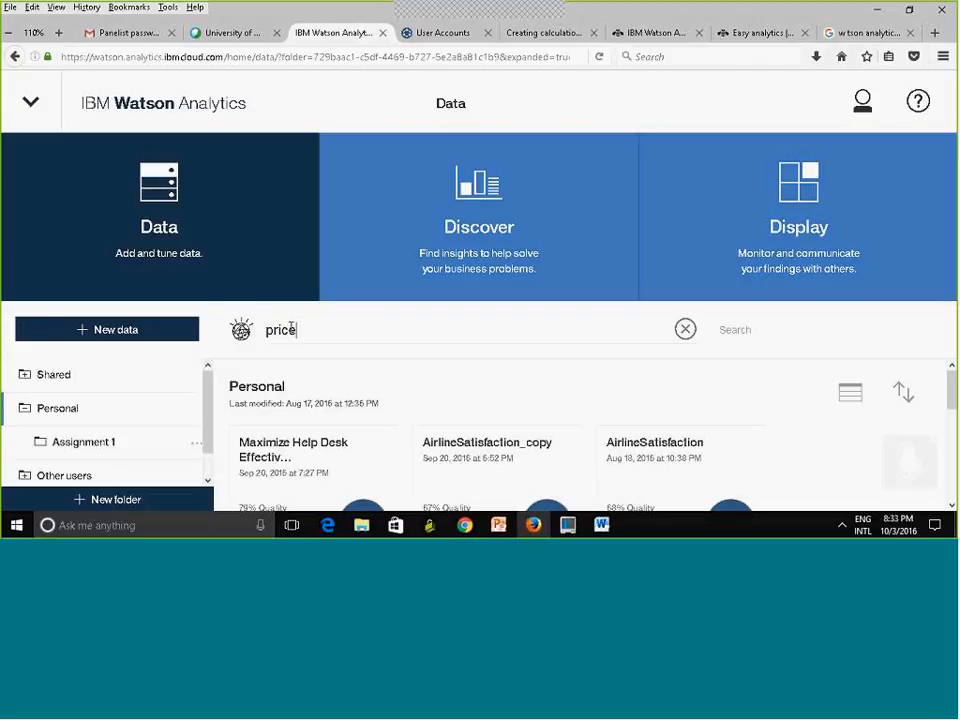
key(Return)
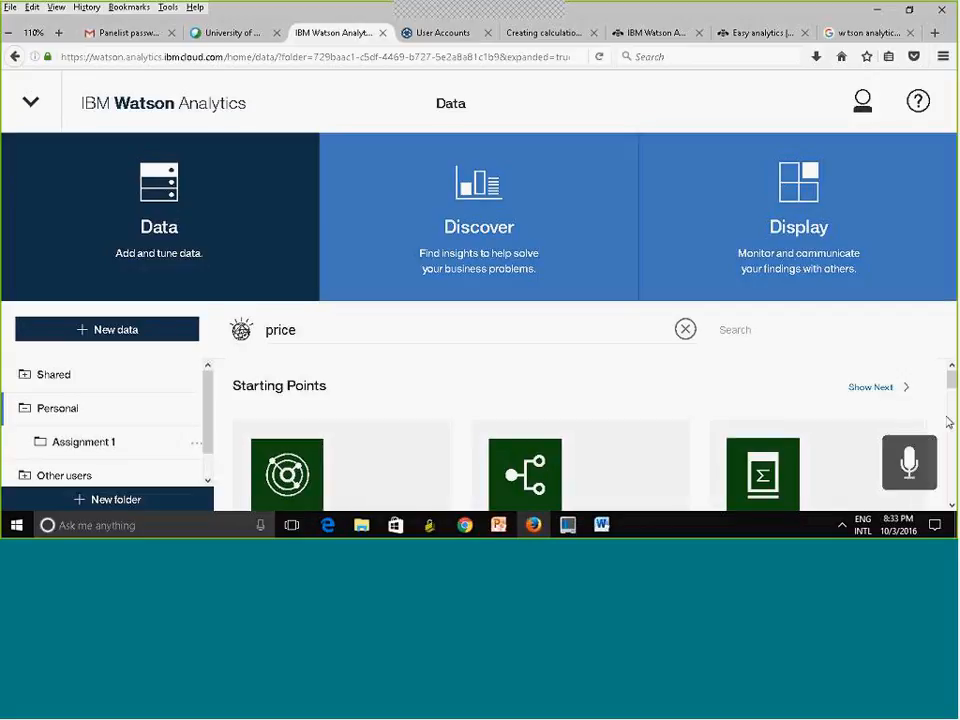
Step: Review the suggested starting points and open What drives Price? based on Sample: Product Sales Data
drag(954, 384, 954, 354)
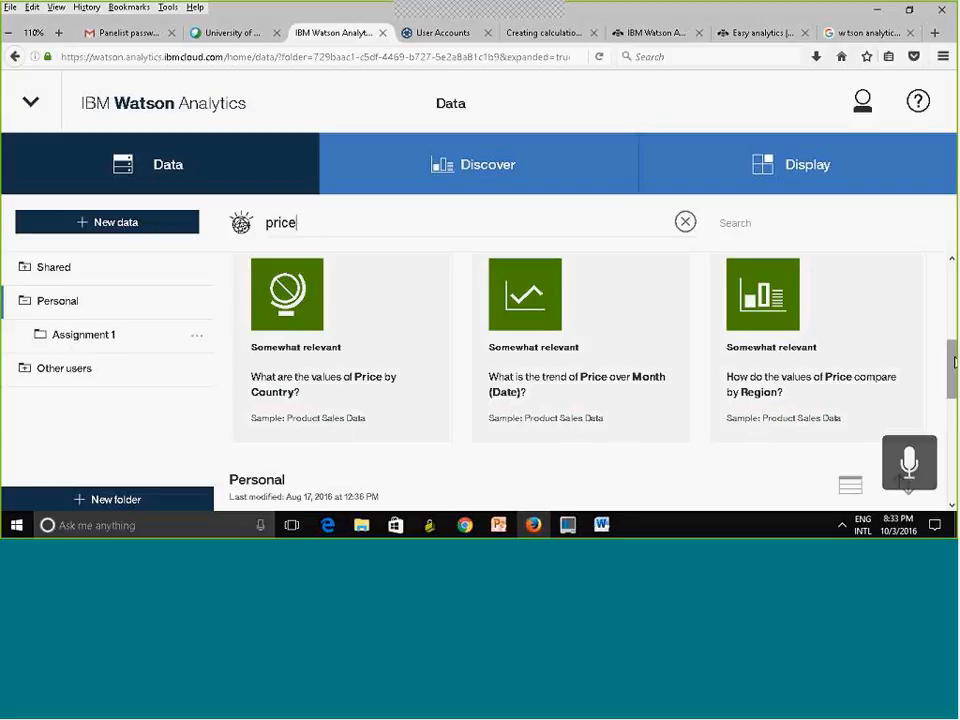
scroll(953, 289, up, 5)
drag(954, 289, 954, 290)
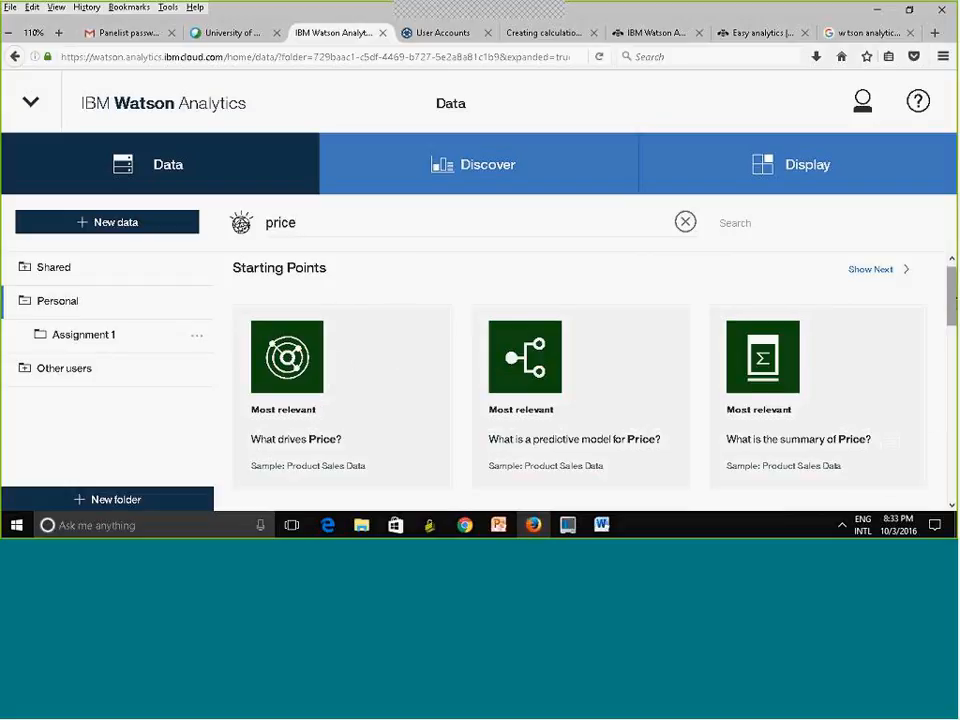
mouse_move(953, 300)
mouse_down()
mouse_move(953, 442)
mouse_move(953, 290)
mouse_up()
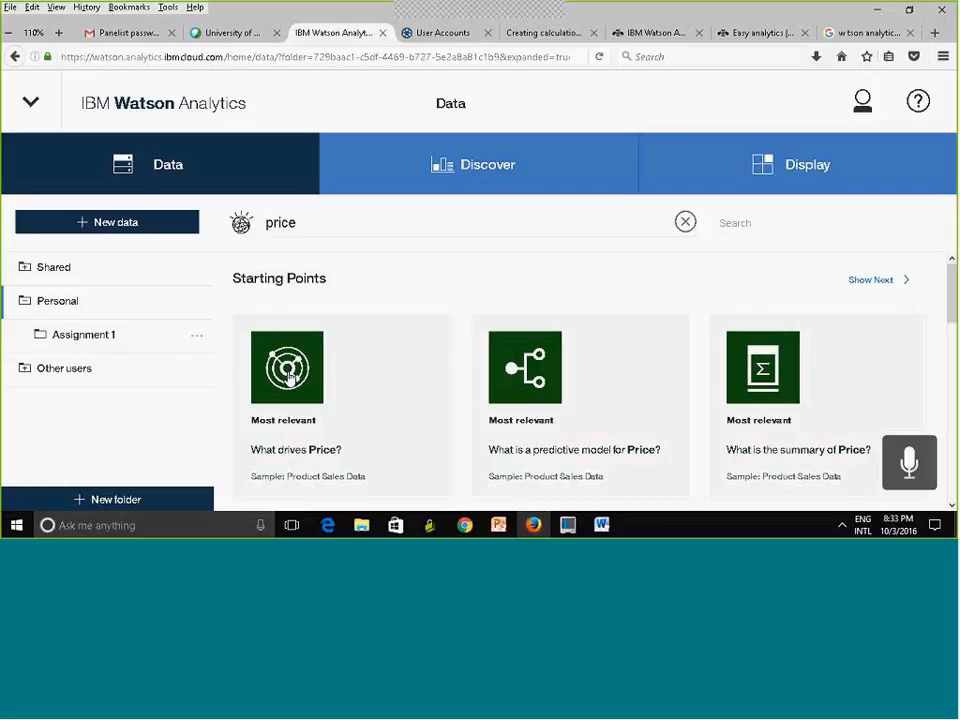
click(288, 373)
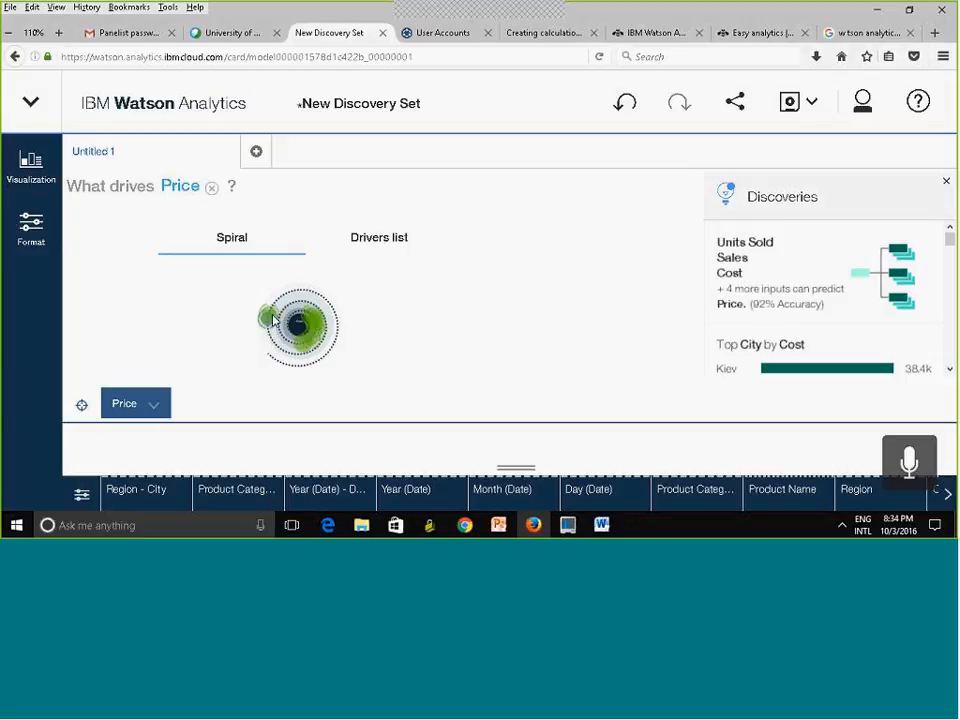
Step: Examine the predictors of Price in the spiral and compare the Spiral view with the Drivers list
mouse_move(270, 321)
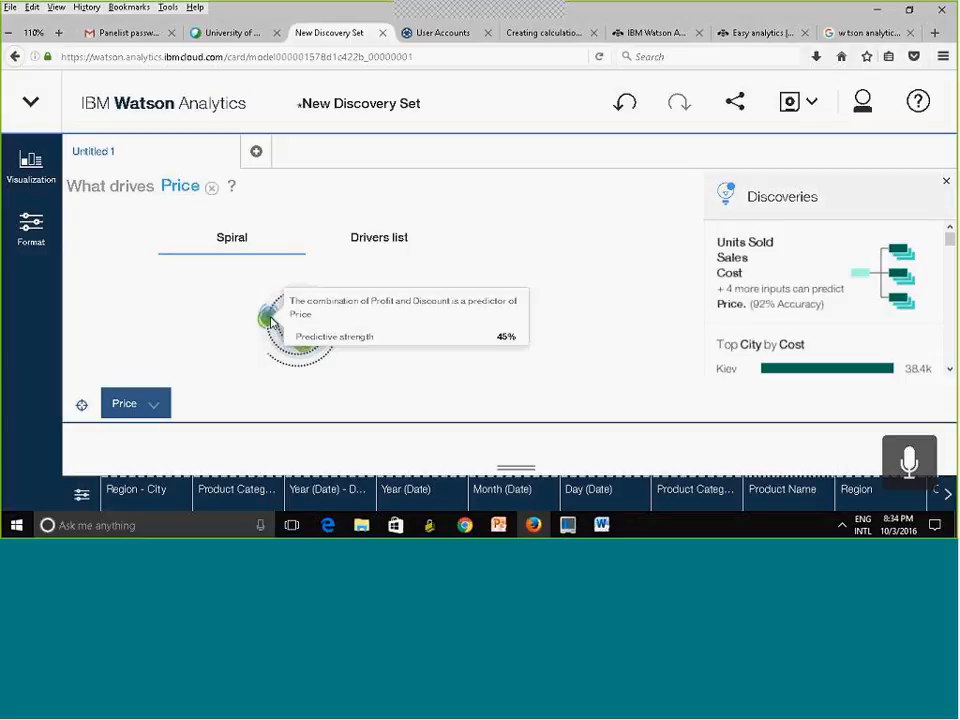
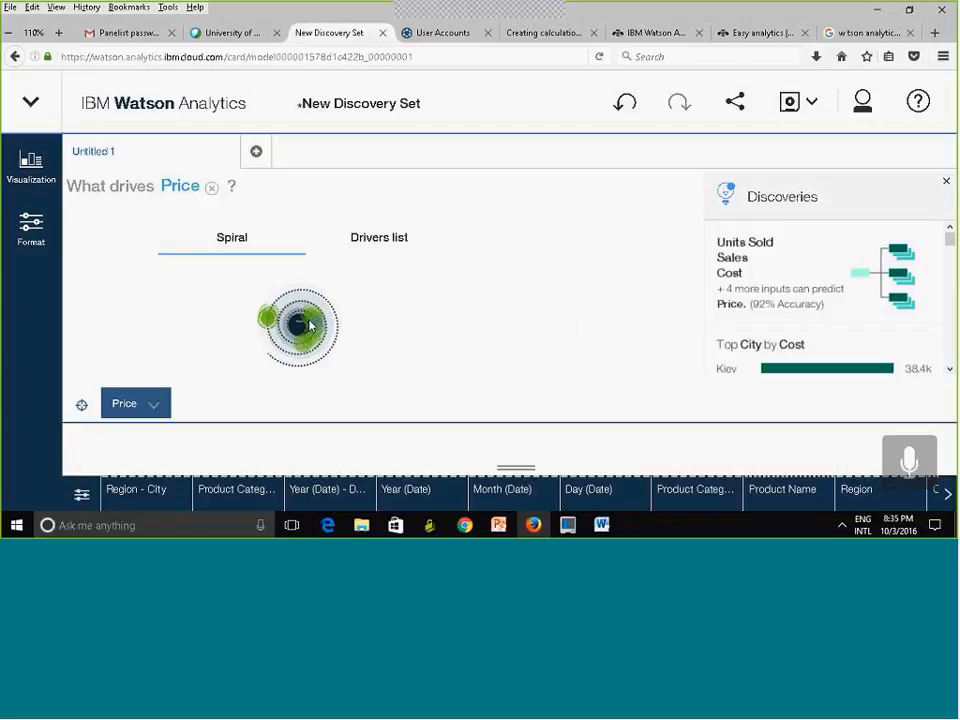
click(373, 245)
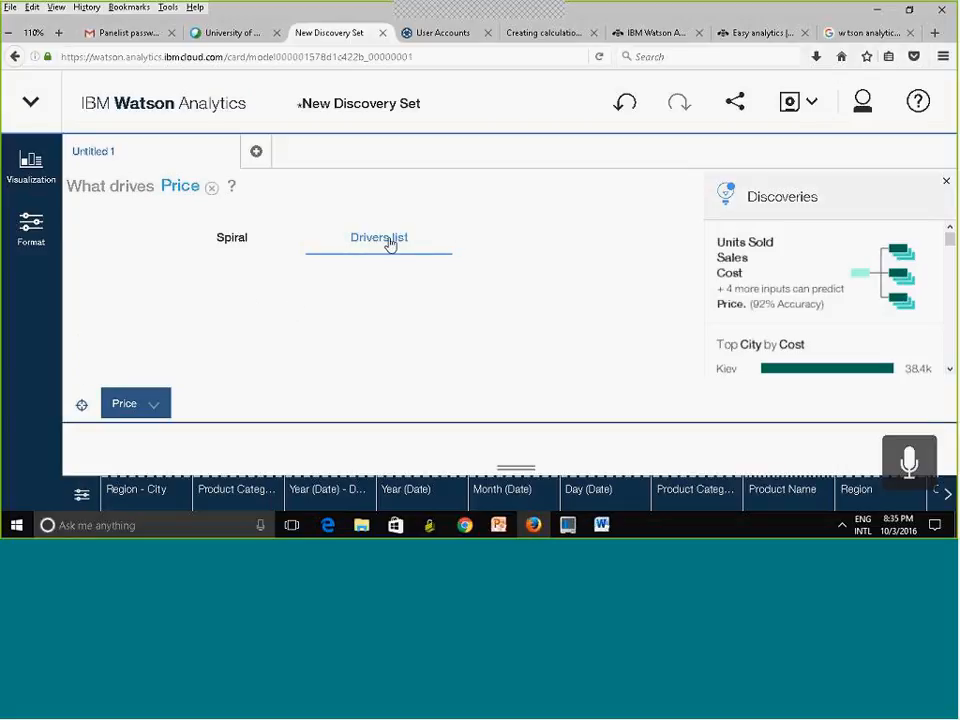
click(230, 248)
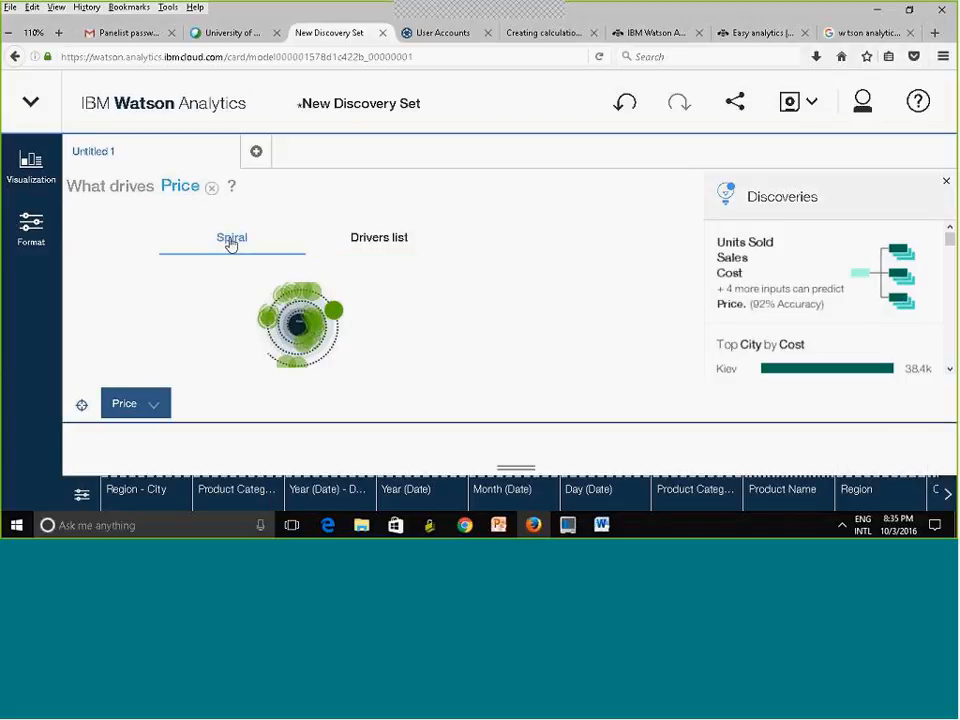
click(375, 245)
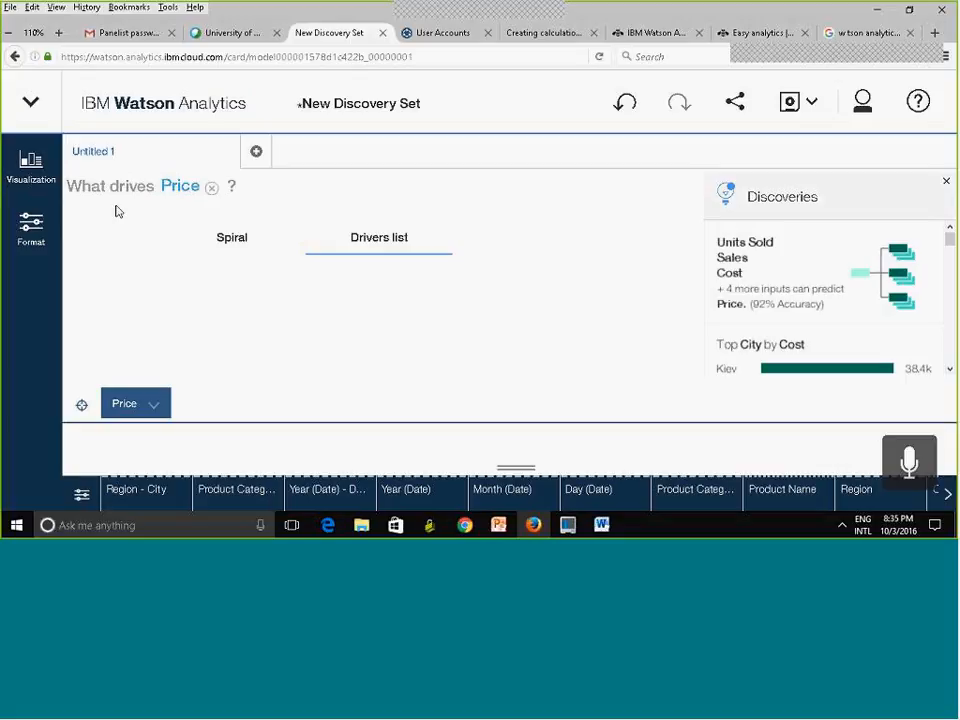
click(248, 237)
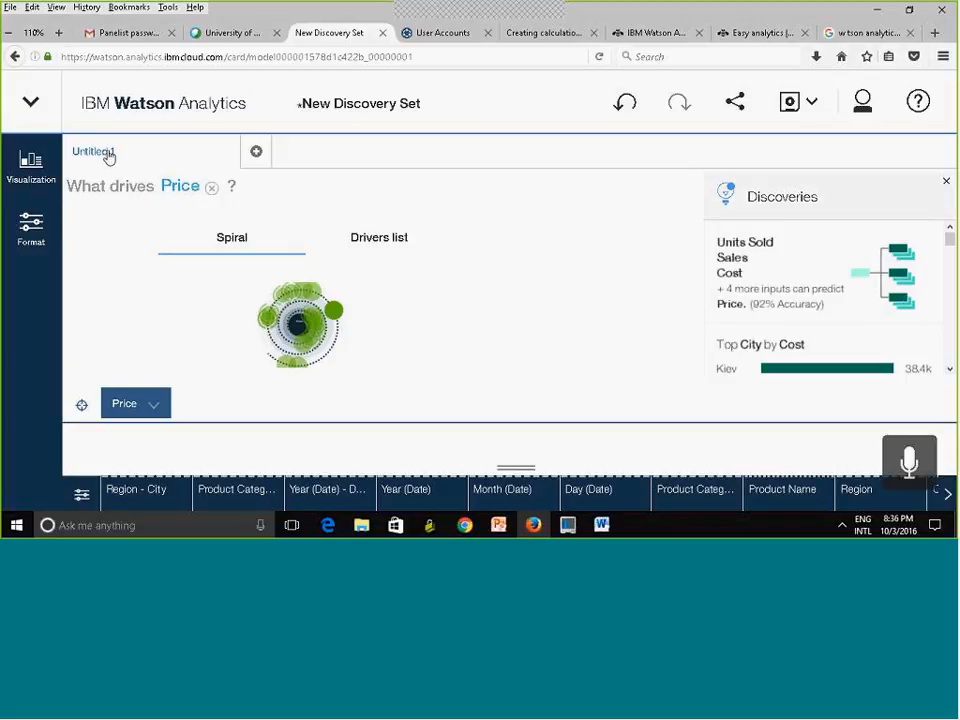
Step: Rename the discovery page Untitled 1 as Price Drivers
click(163, 163)
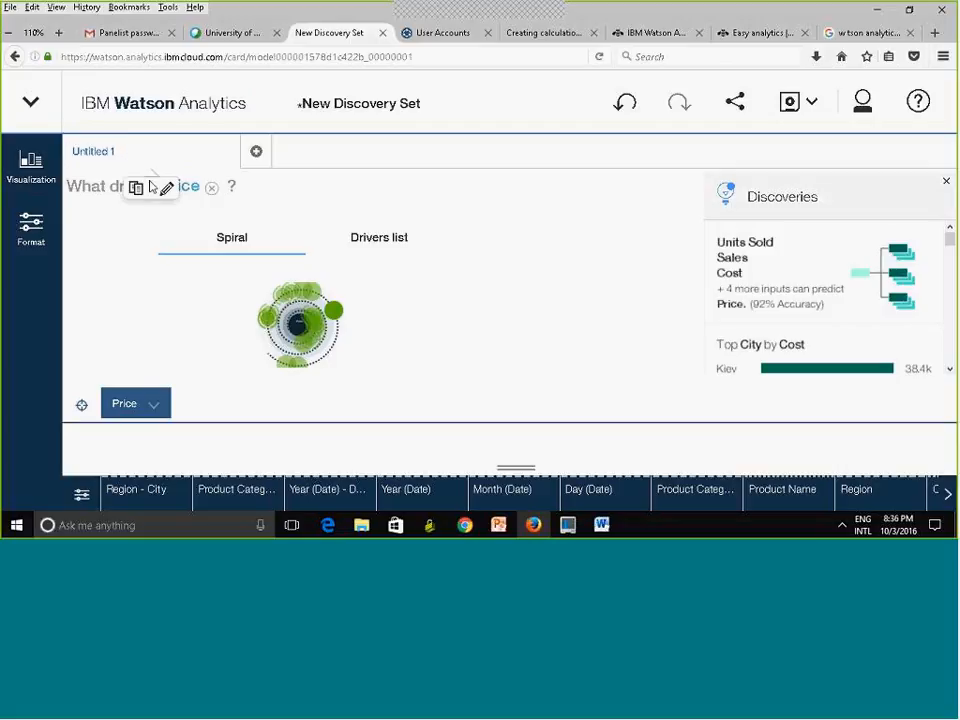
click(166, 188)
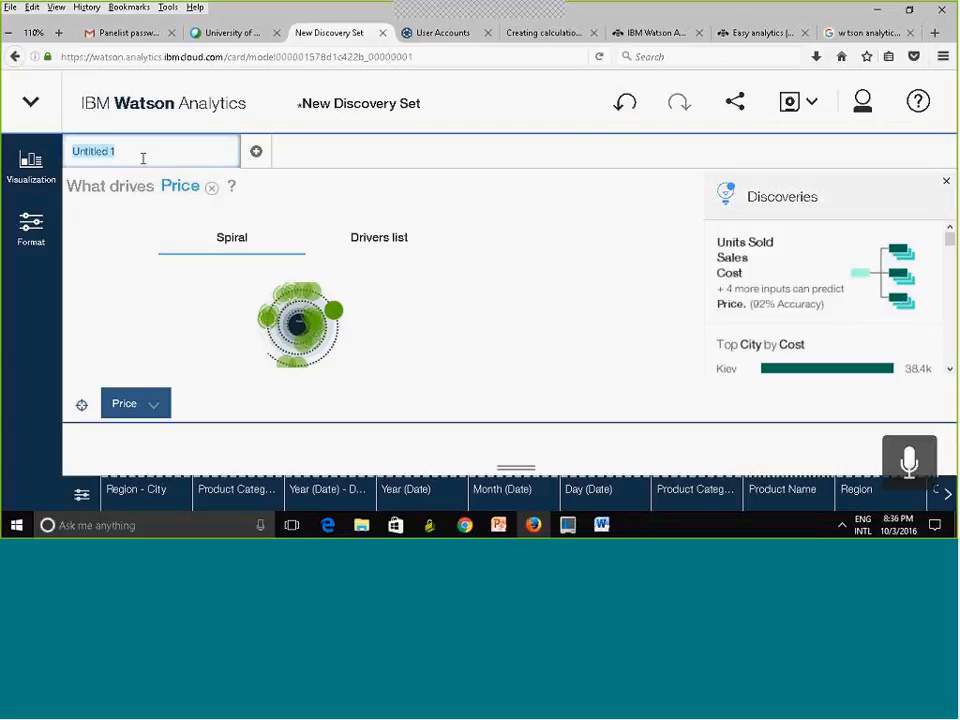
text(Price Dr)
key(BackSpace)
key(BackSpace)
key(BackSpace)
key(BackSpace)
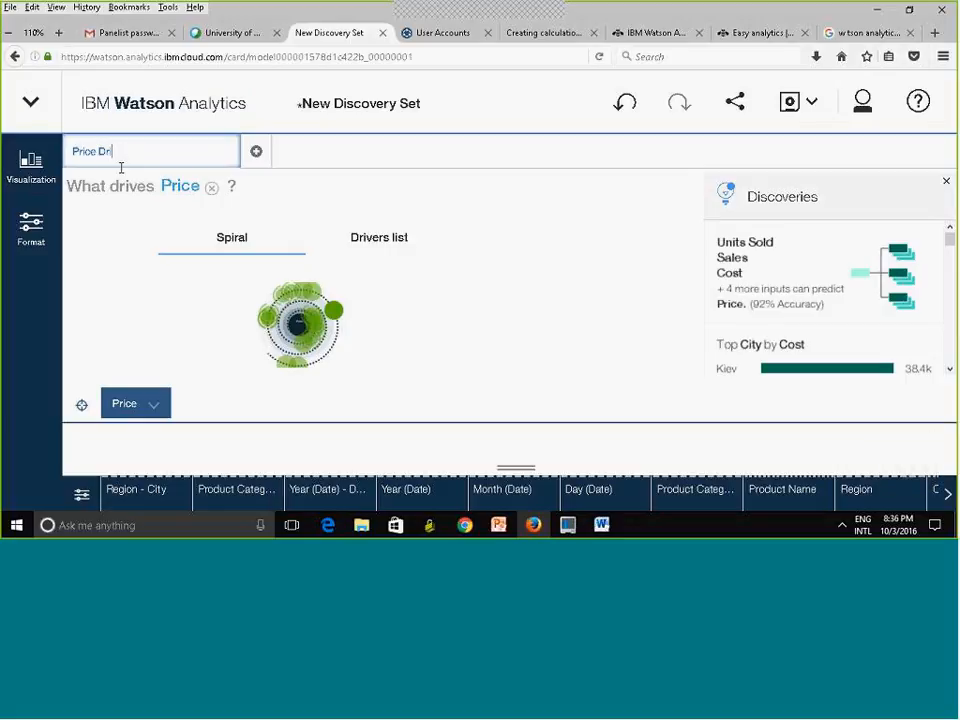
text(ivers)
click(99, 288)
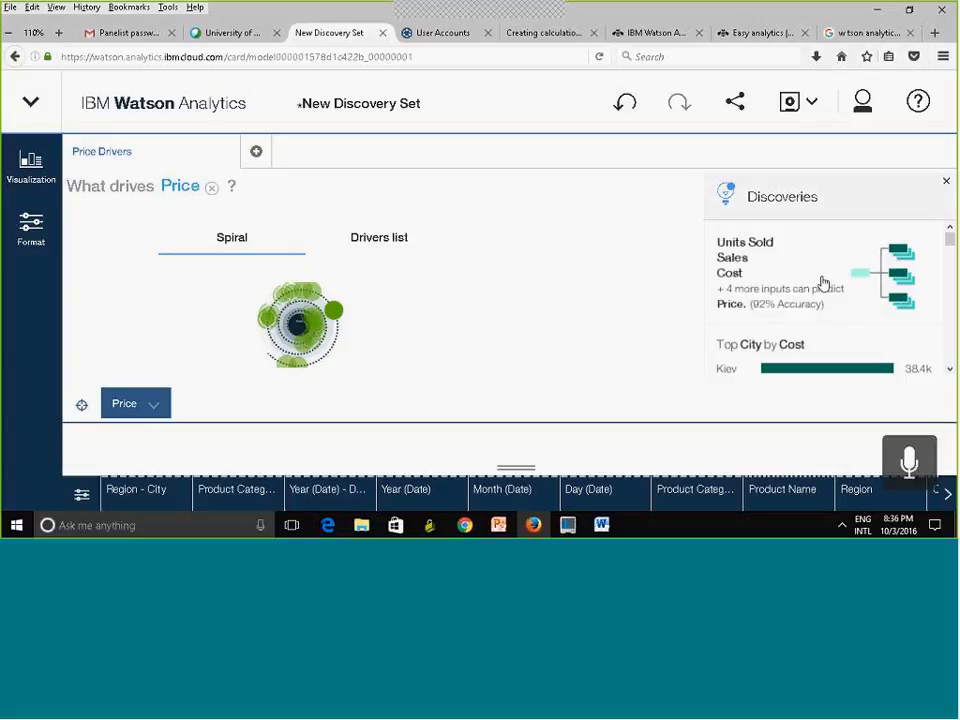
Step: Add the suggested predictive model for Price to the discovery set and read through its decision rules
click(889, 268)
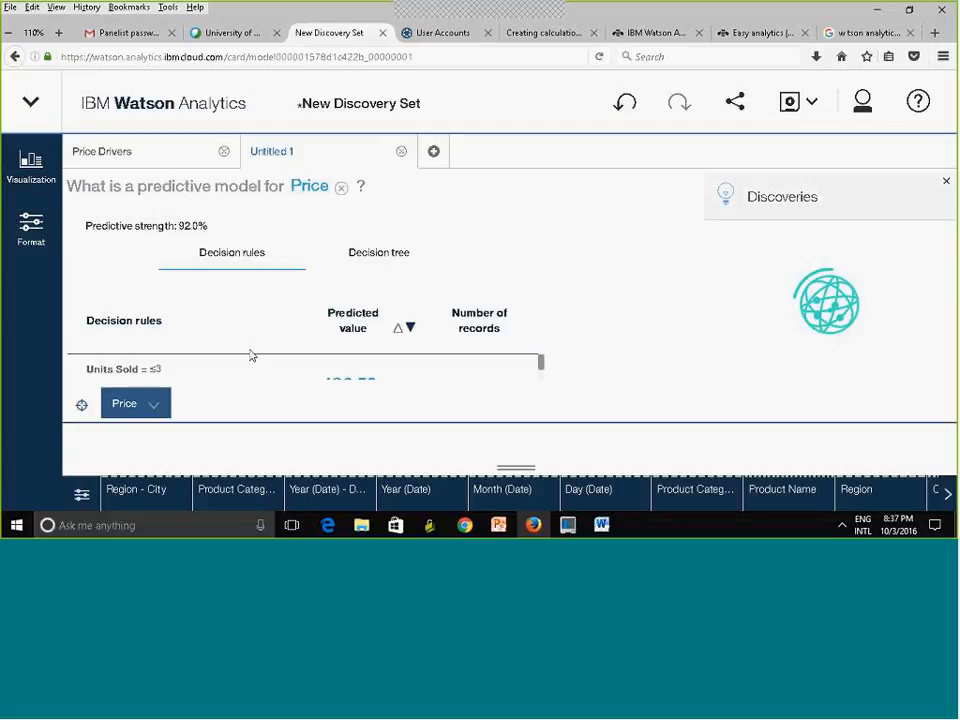
mouse_move(540, 366)
mouse_down()
mouse_move(543, 381)
mouse_move(545, 369)
mouse_up()
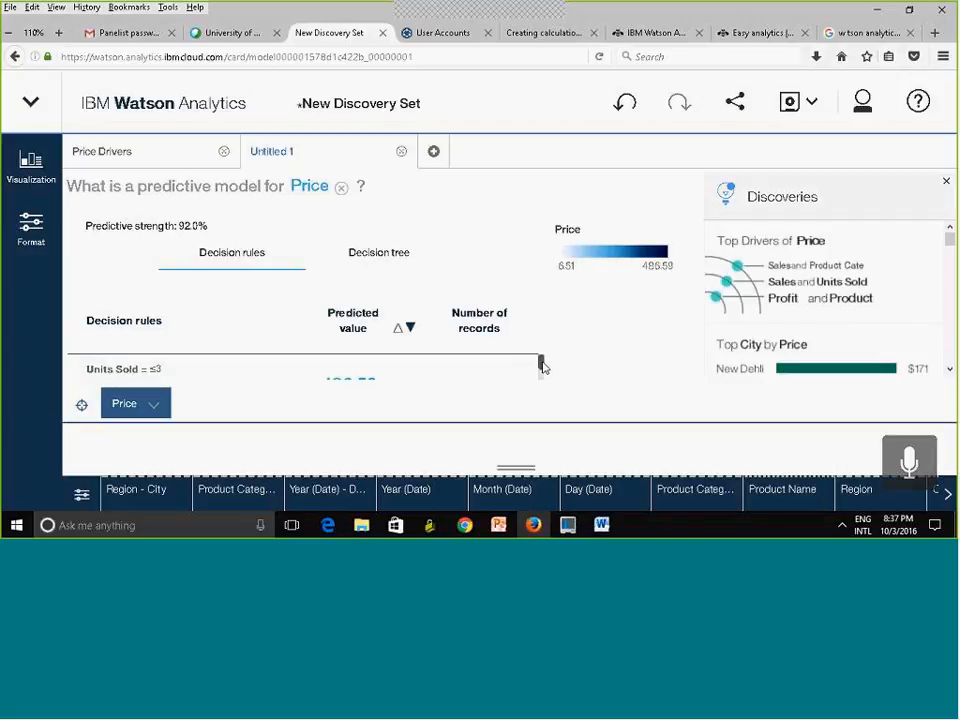
scroll(543, 366, down, 3)
scroll(541, 368, down, 3)
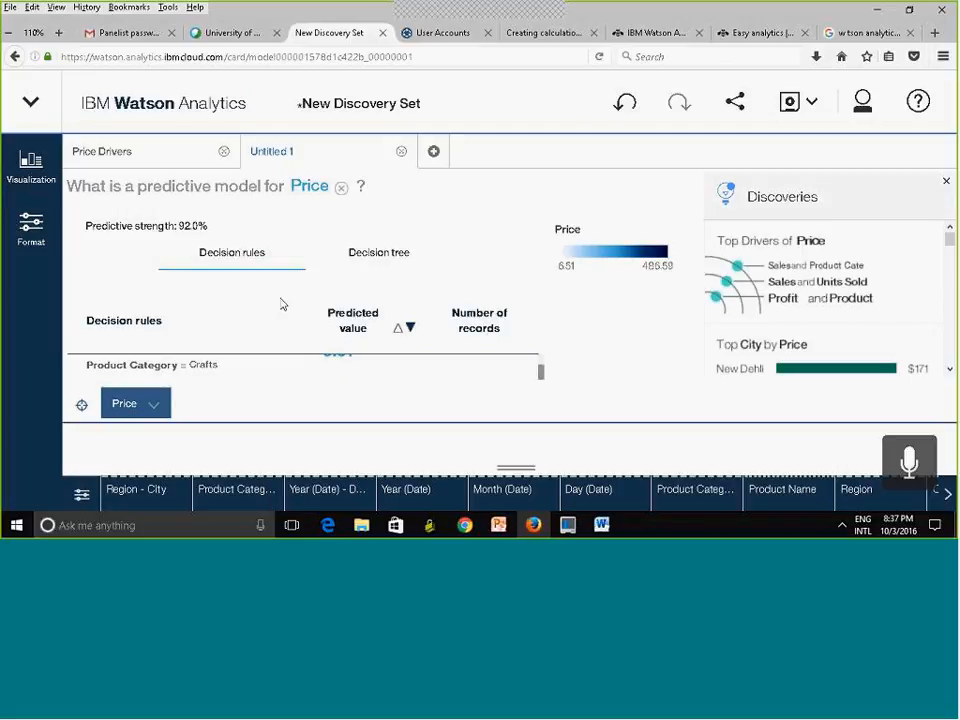
Step: Show the Price model as a decision tree and filter Product Category to Crafts, Fitness & Outdoors and Food
click(386, 256)
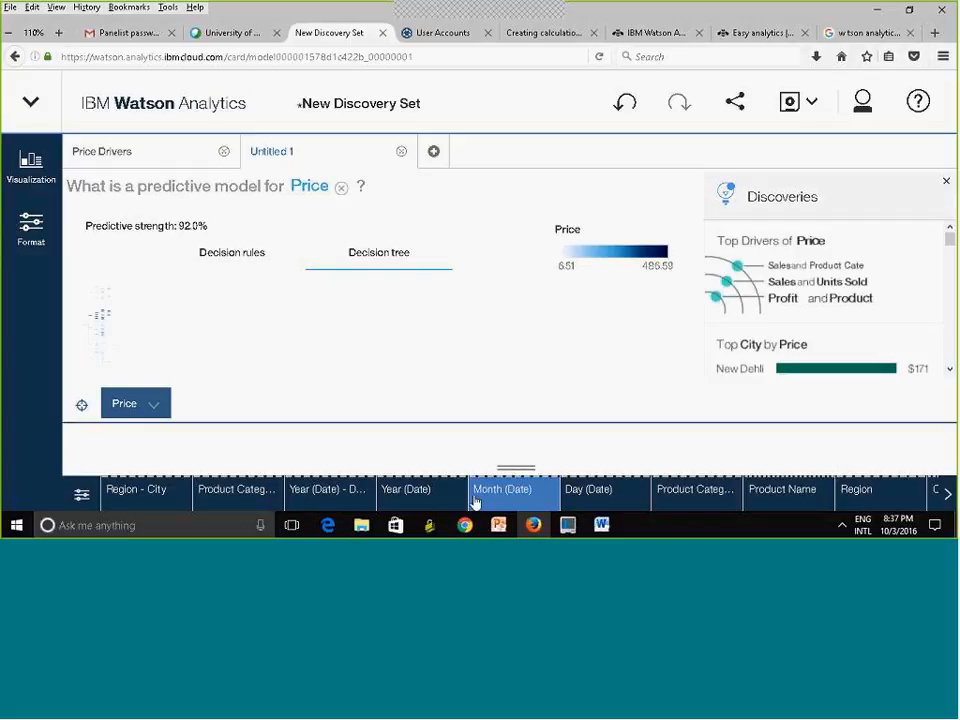
click(9, 35)
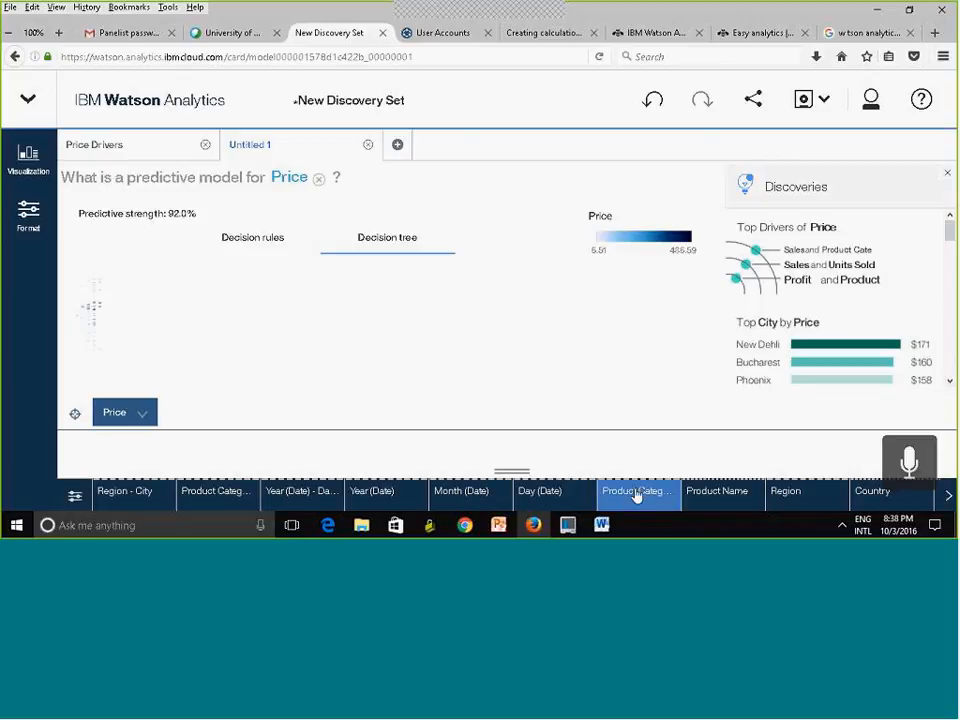
click(636, 496)
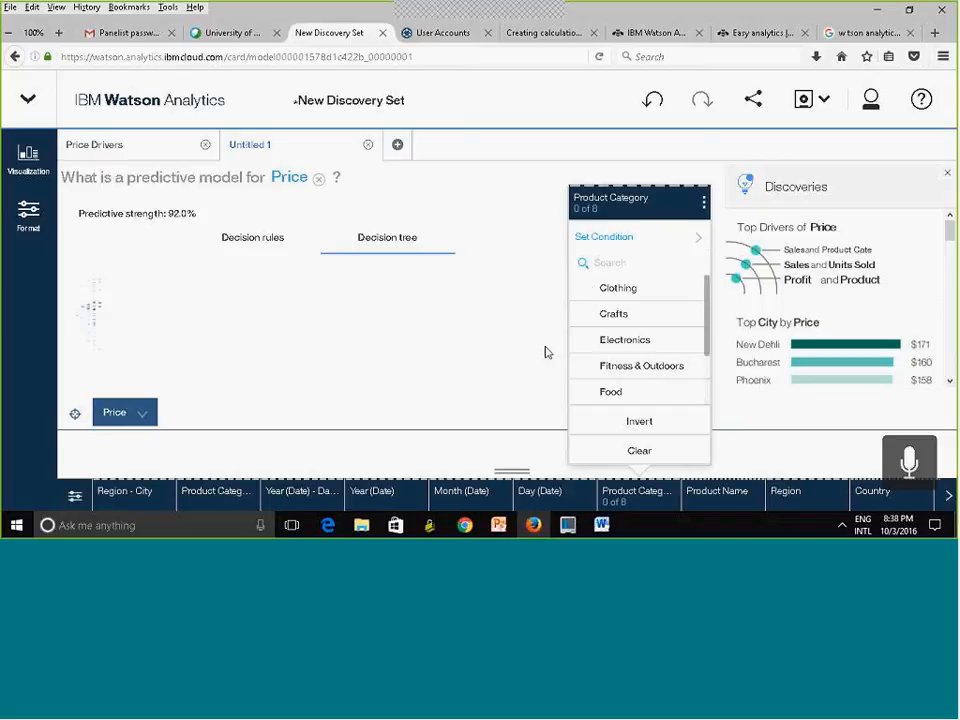
scroll(546, 350, down, 1)
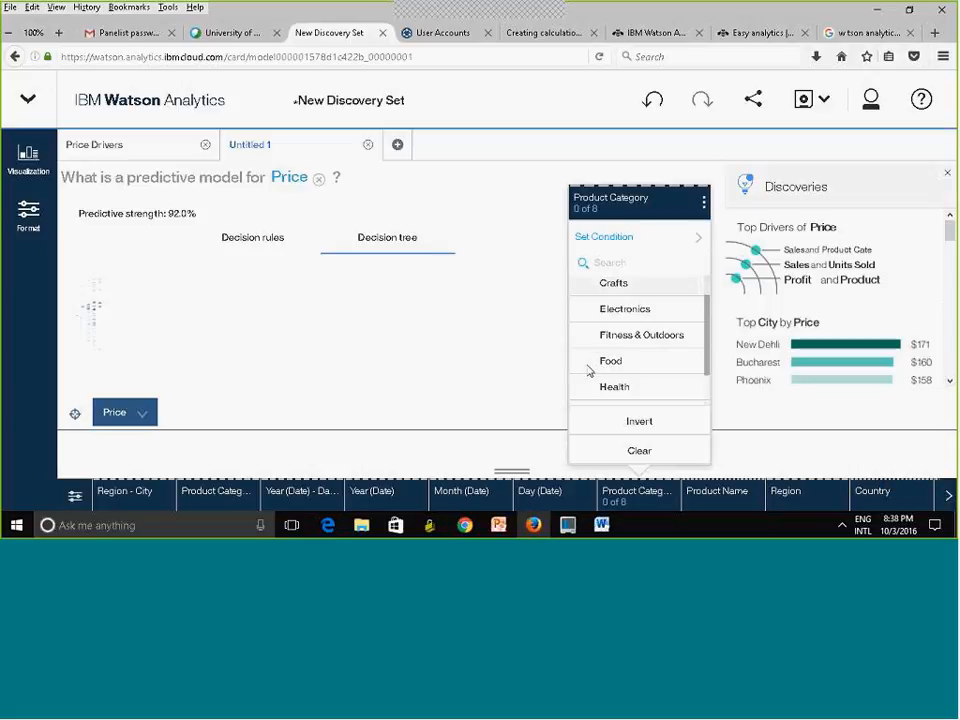
scroll(588, 368, up, 1)
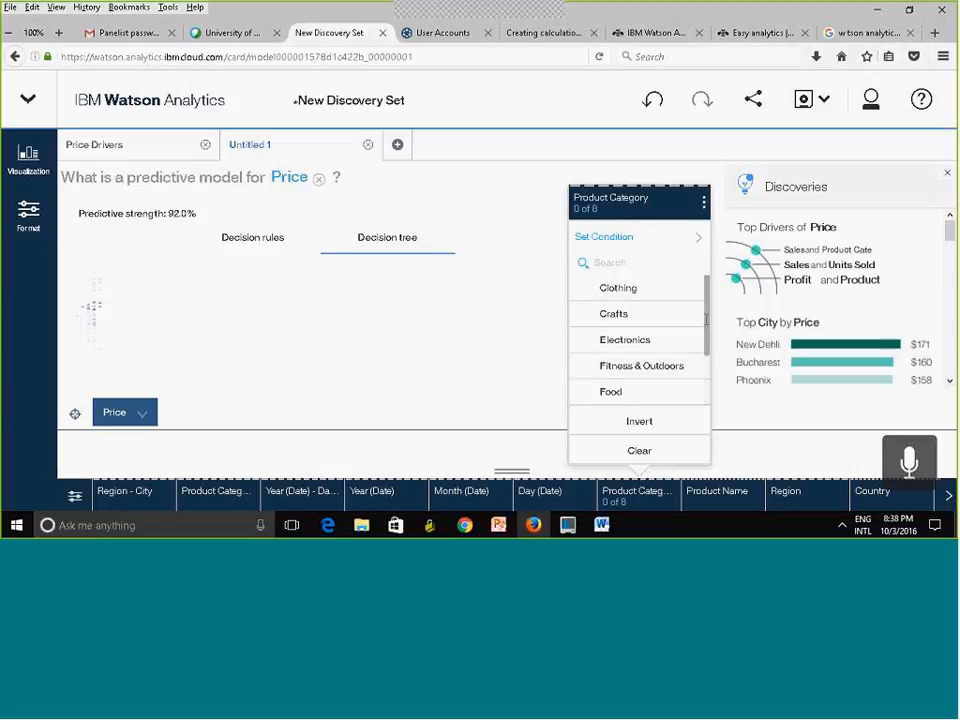
click(600, 391)
click(611, 313)
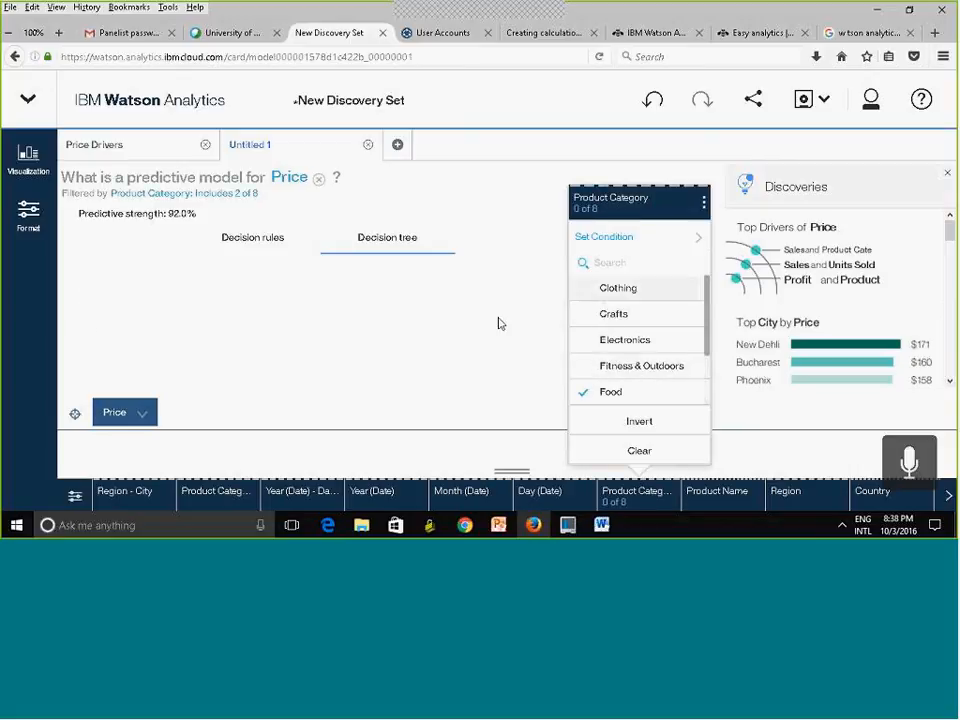
click(600, 313)
click(610, 365)
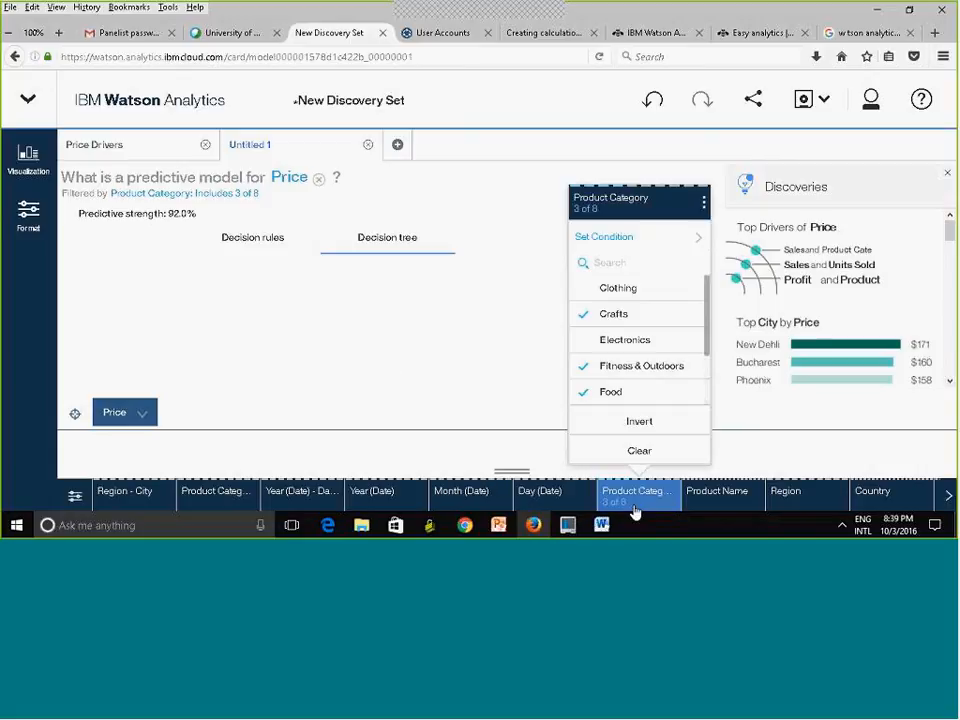
click(447, 321)
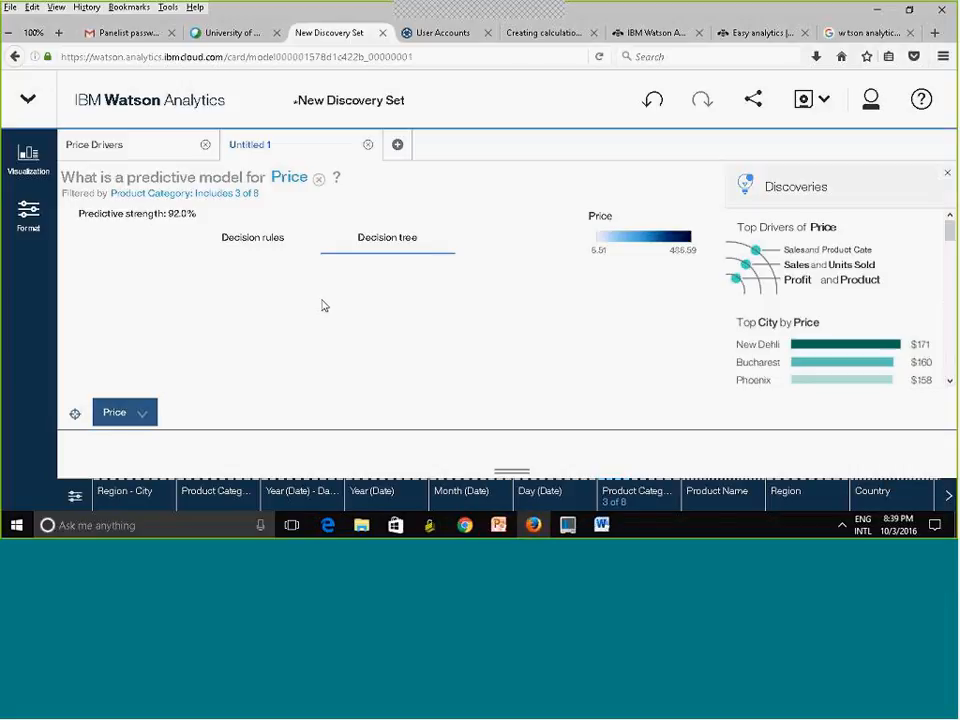
Step: Sort the decision rules by ascending predicted value and compare them with the decision tree
click(253, 240)
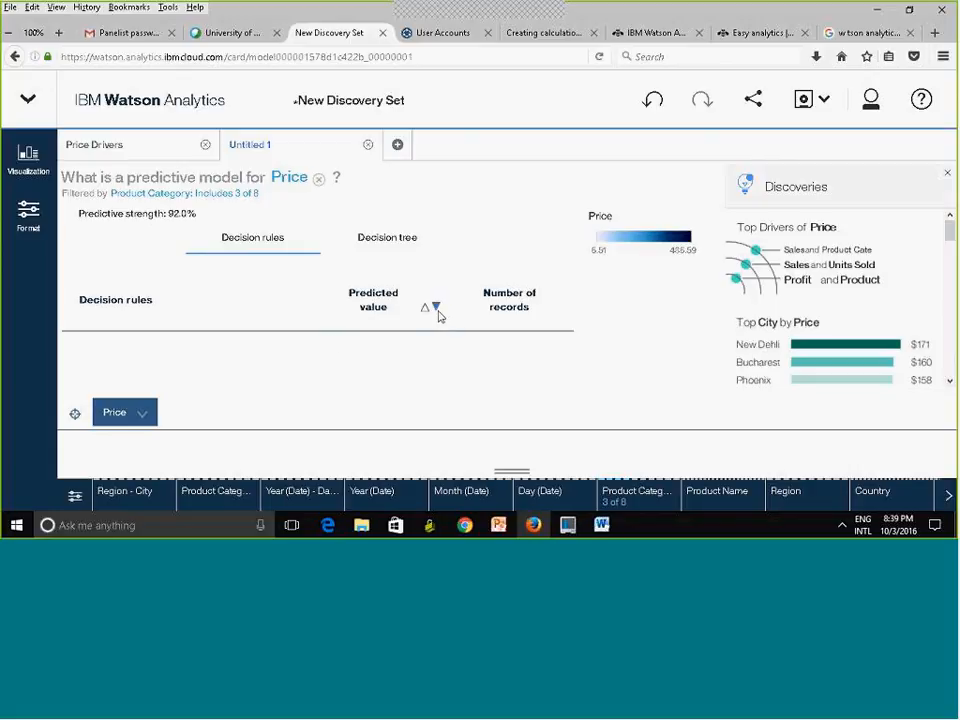
click(424, 307)
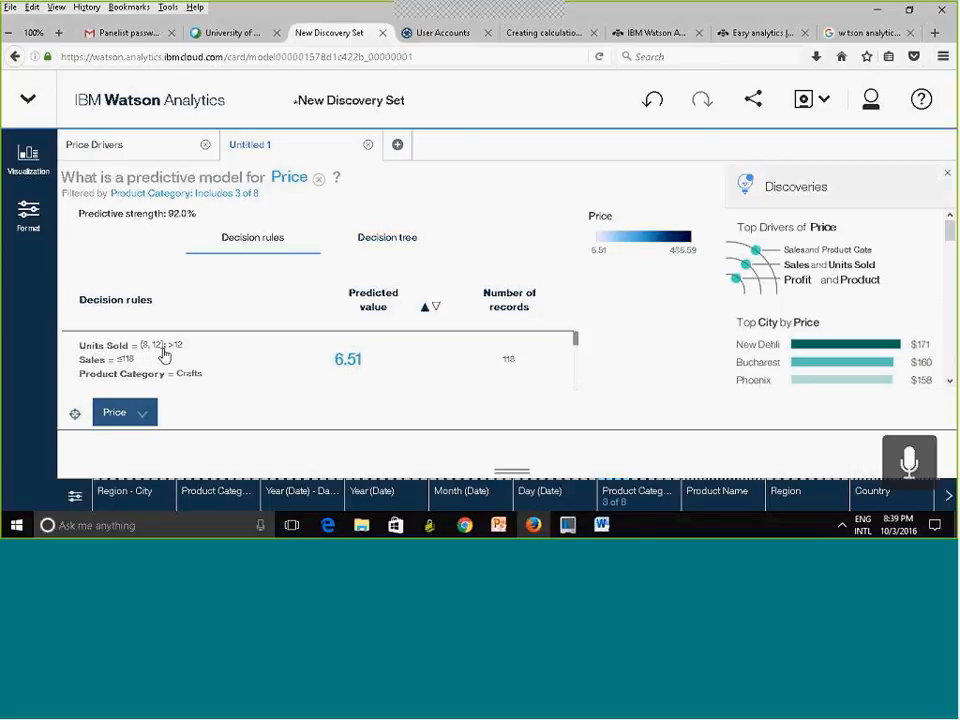
click(387, 238)
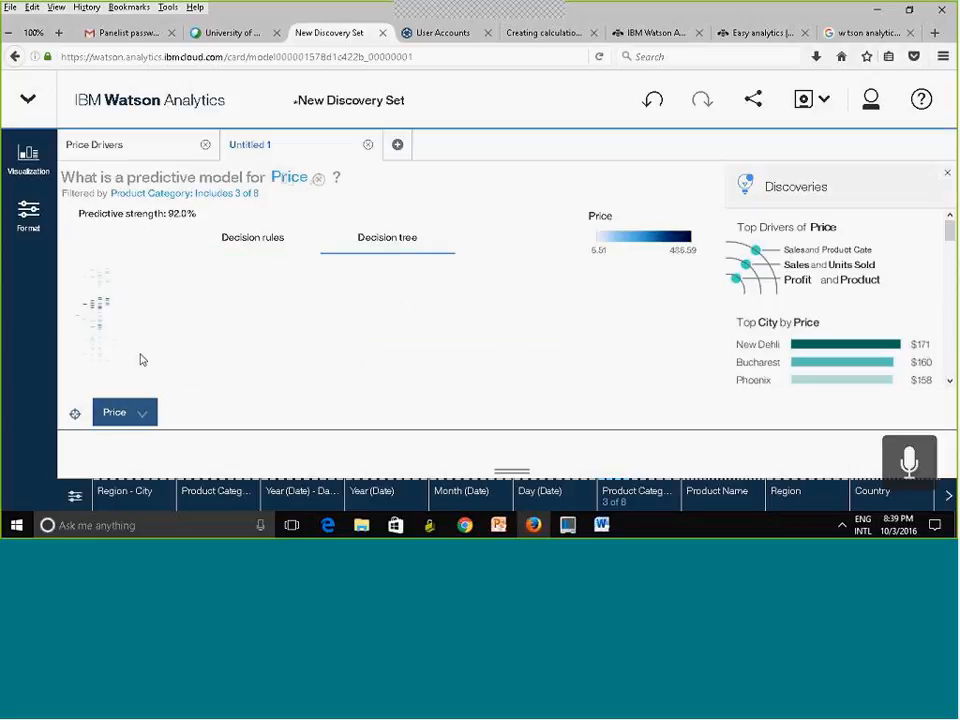
click(252, 245)
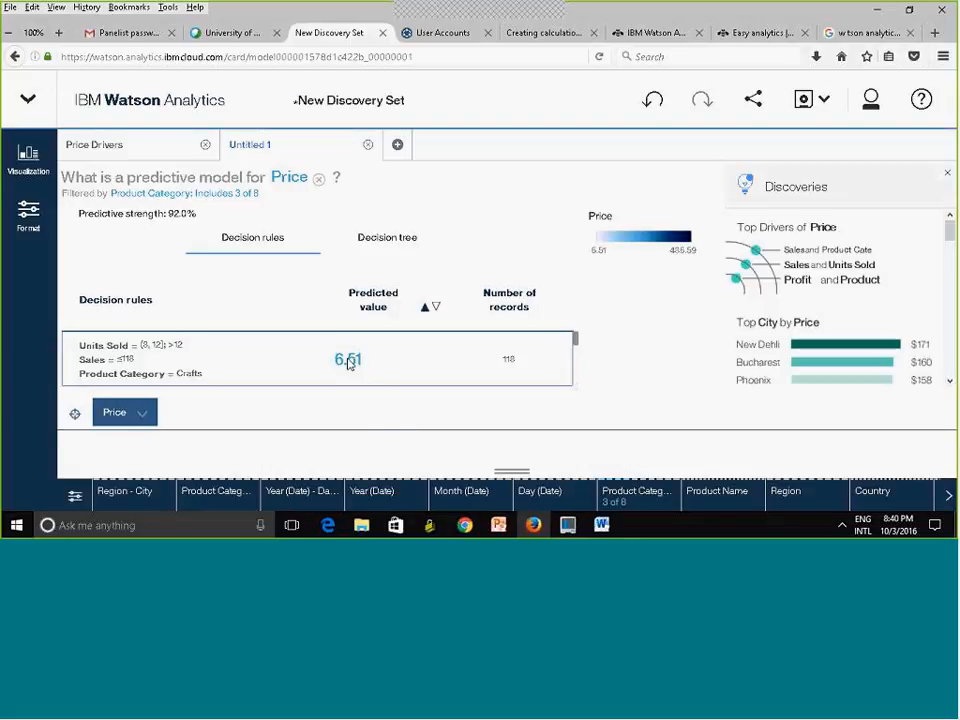
Step: Examine the conditions and price statistics of the decision rule with the lowest predicted value
mouse_move(348, 362)
scroll(122, 360, down, 1)
scroll(128, 364, down, 3)
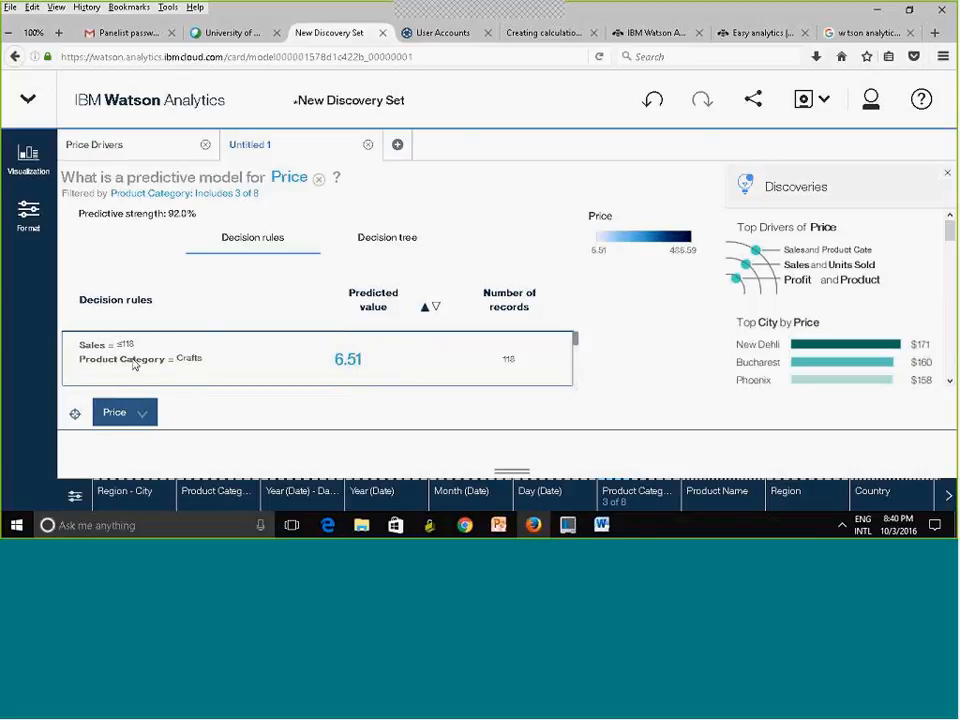
scroll(190, 368, up, 3)
scroll(146, 356, down, 2)
scroll(572, 360, up, 2)
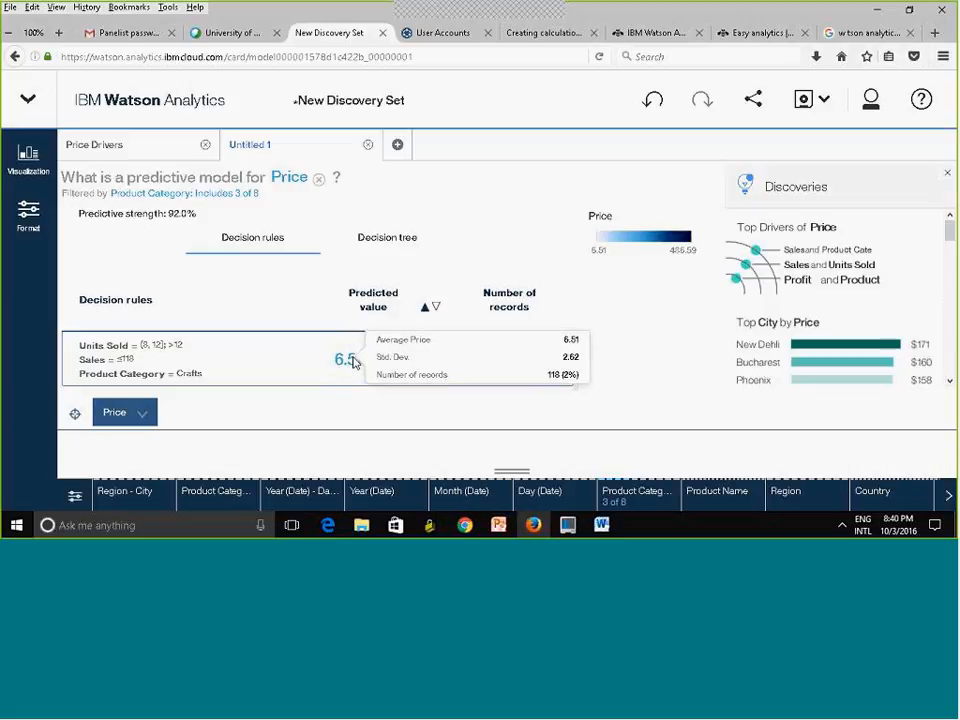
Step: Review the properties of the Price column, including its aggregation options, without changing them
click(950, 497)
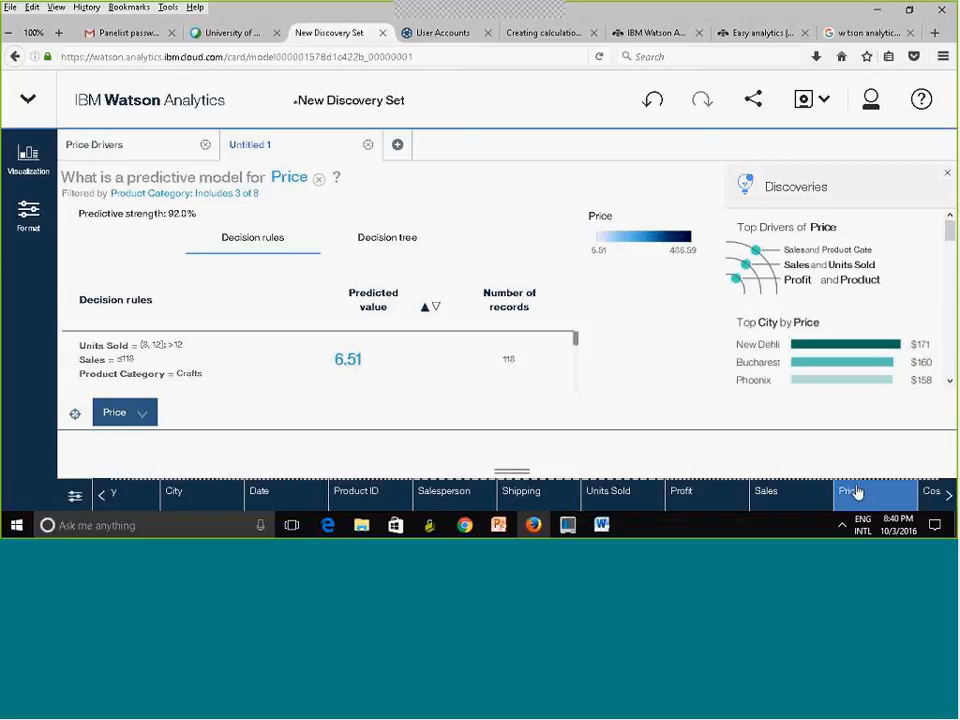
click(856, 494)
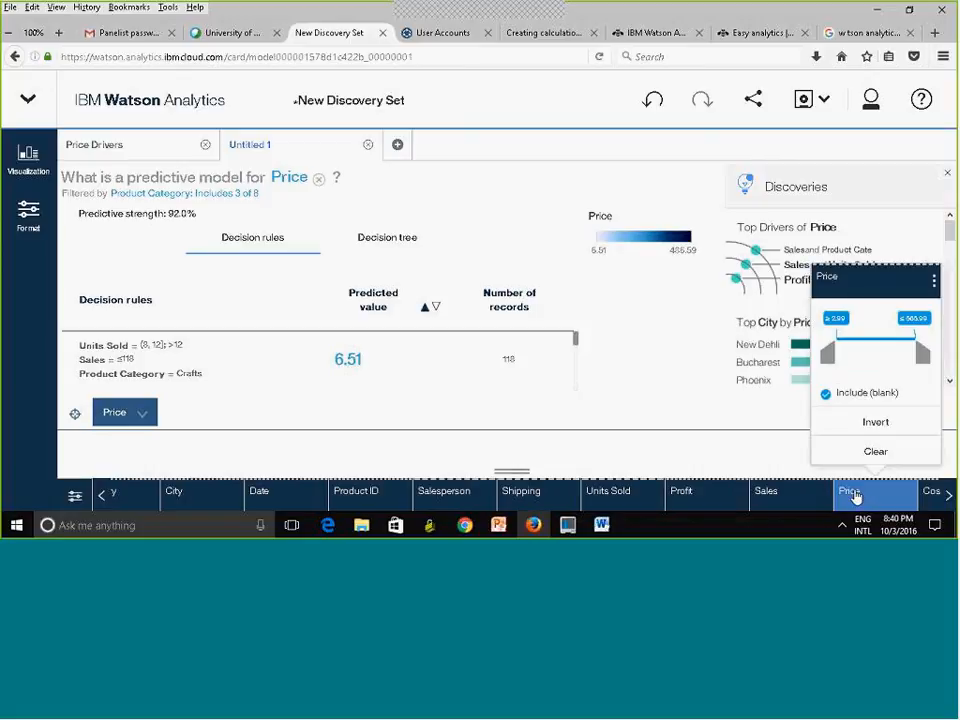
click(935, 287)
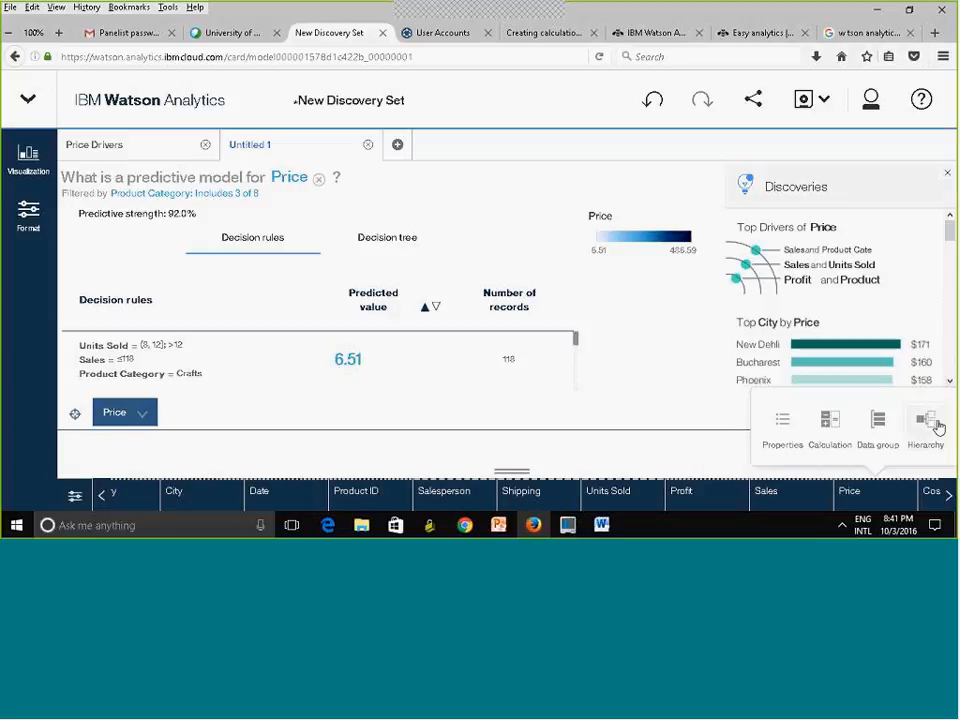
click(781, 425)
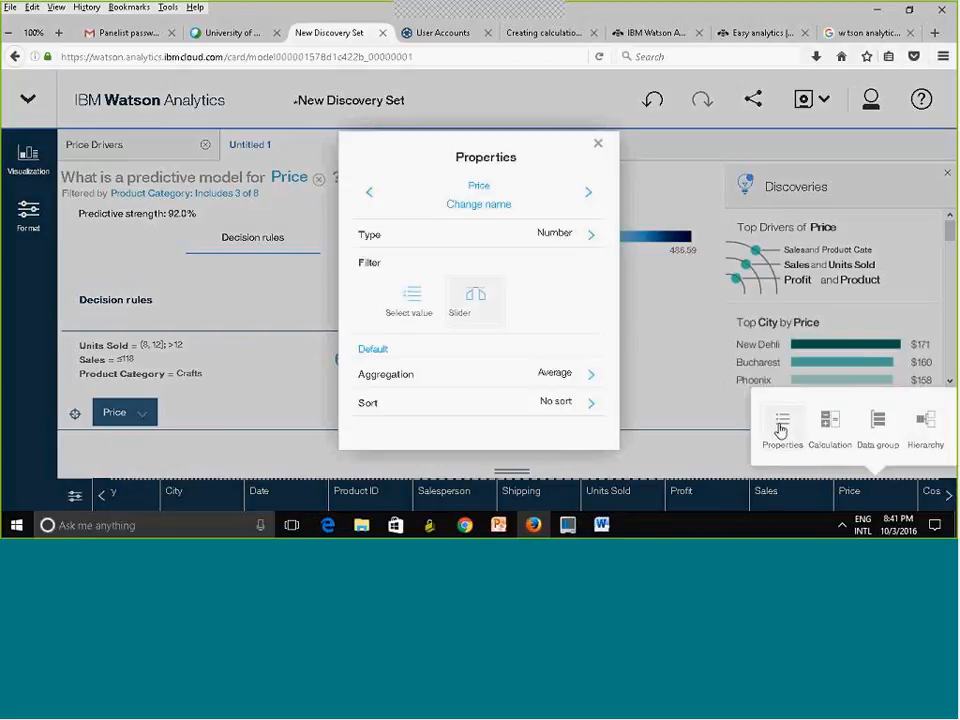
click(592, 377)
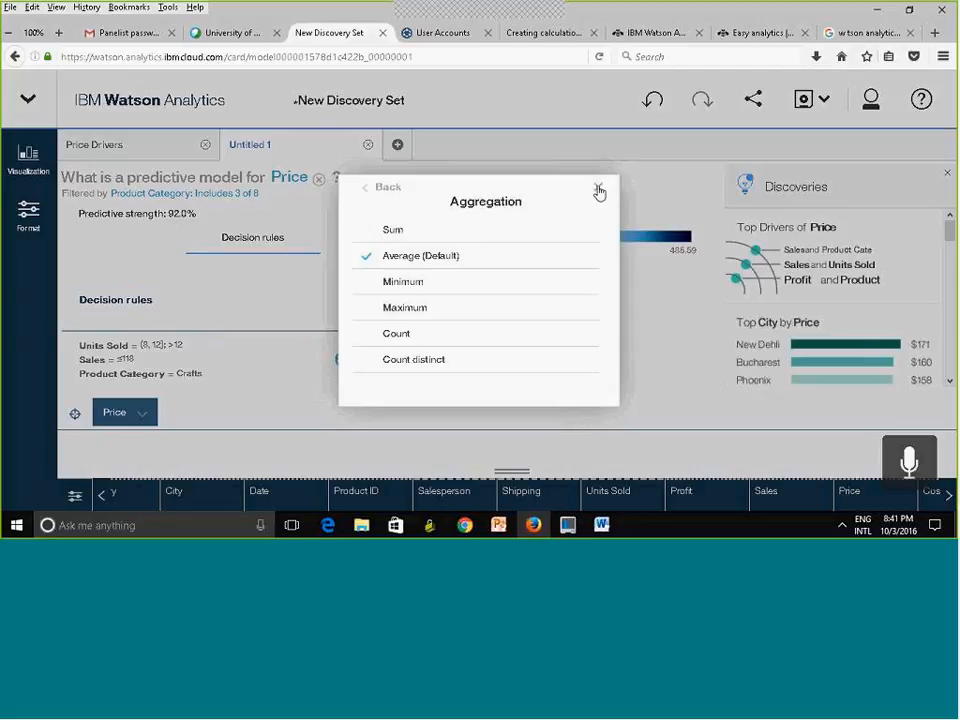
click(390, 188)
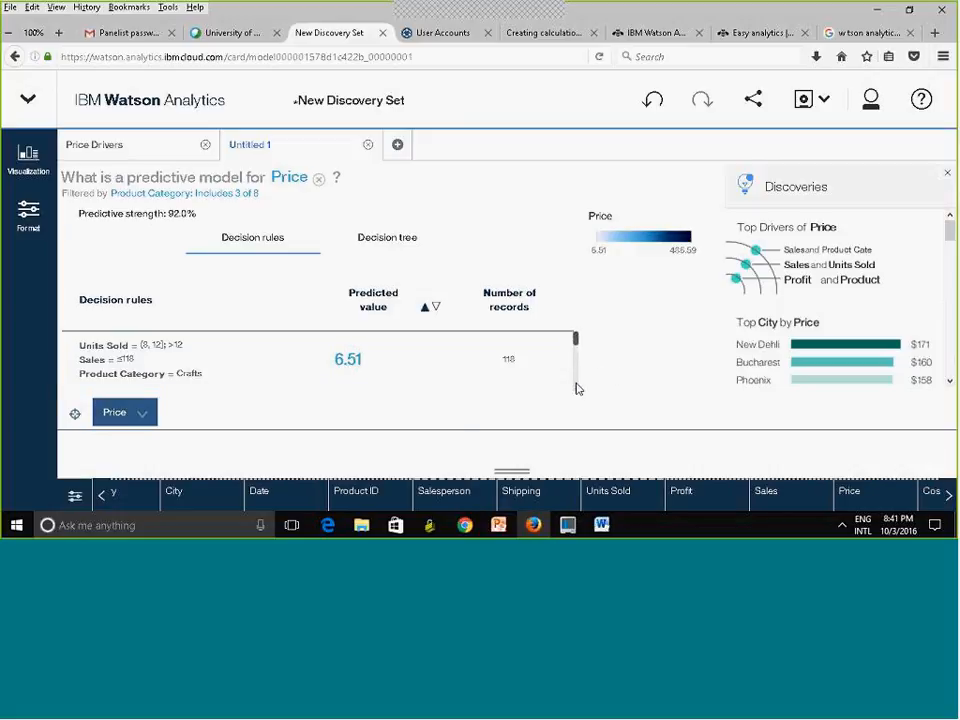
Step: Read through the decision rules up to the highest predicted value and sort them by descending predicted value
scroll(578, 355, down, 1)
scroll(577, 362, down, 4)
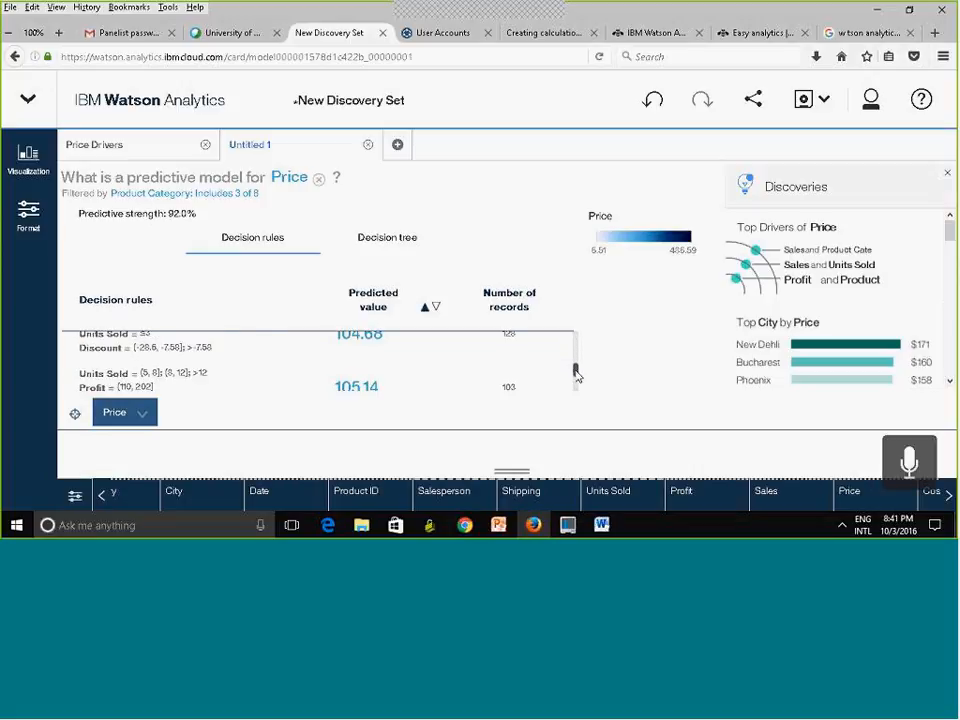
scroll(576, 376, down, 3)
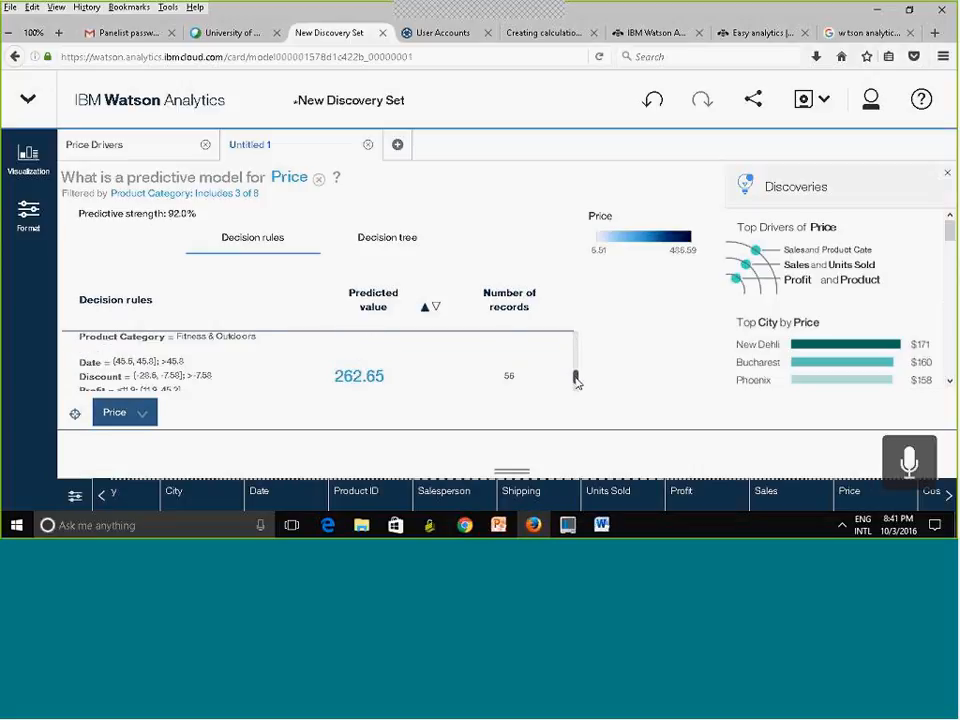
scroll(576, 379, down, 3)
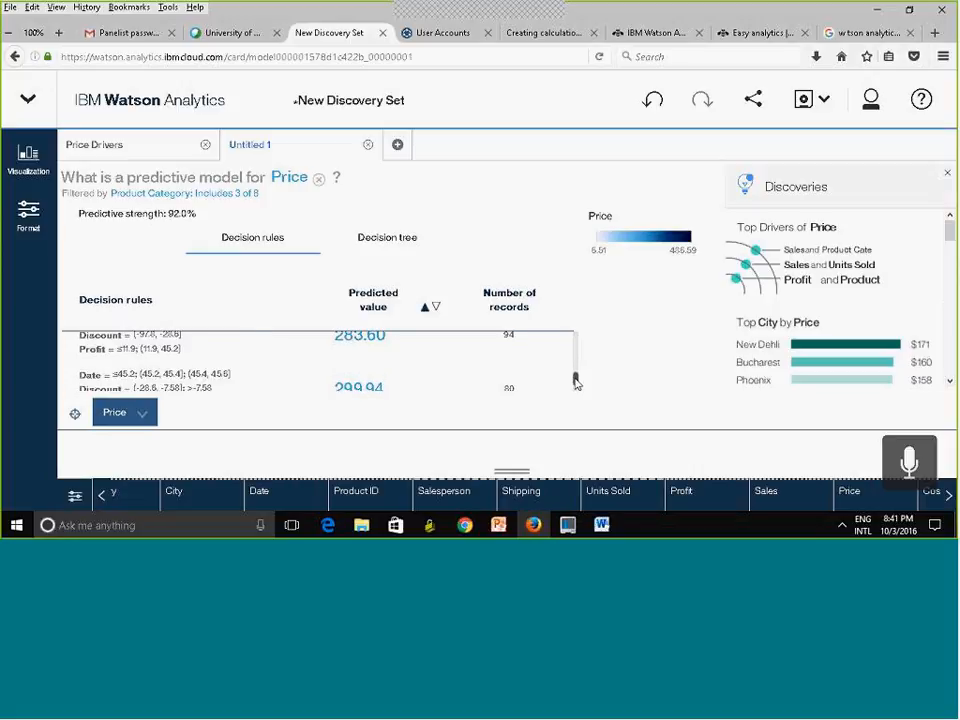
scroll(576, 382, down, 5)
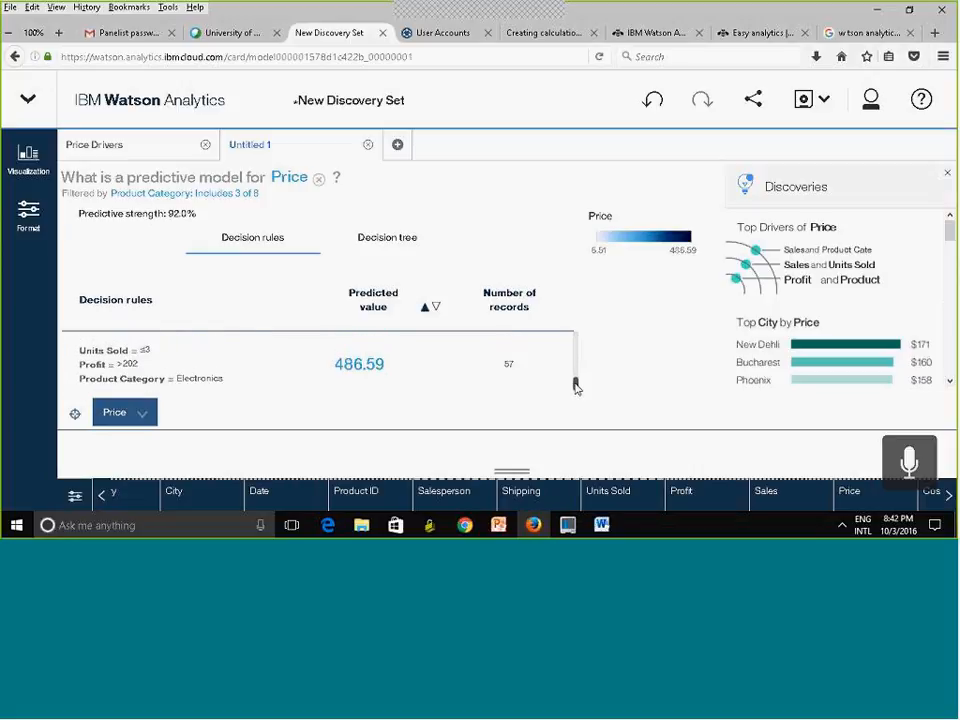
drag(575, 386, 575, 362)
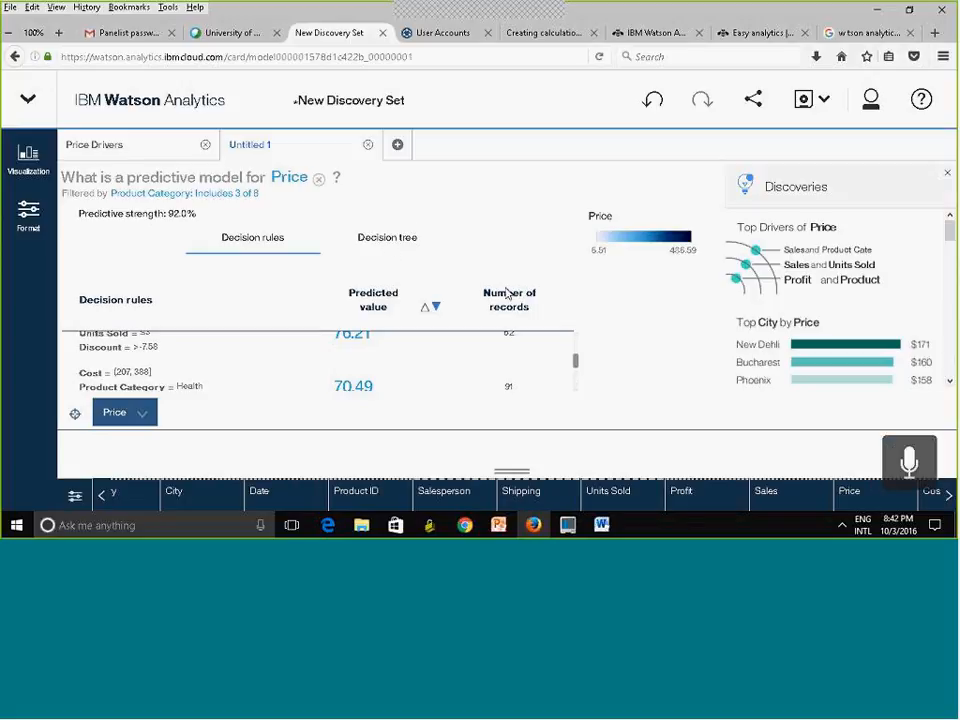
Step: Return to the decision tree and inspect the properties of the Product ID column
click(427, 240)
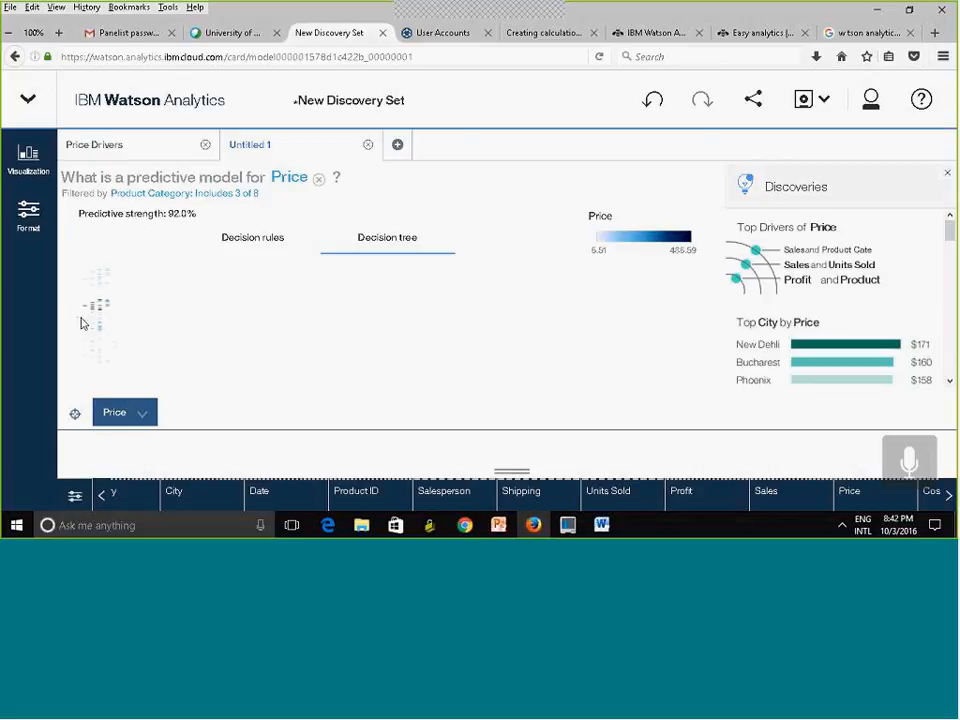
click(372, 491)
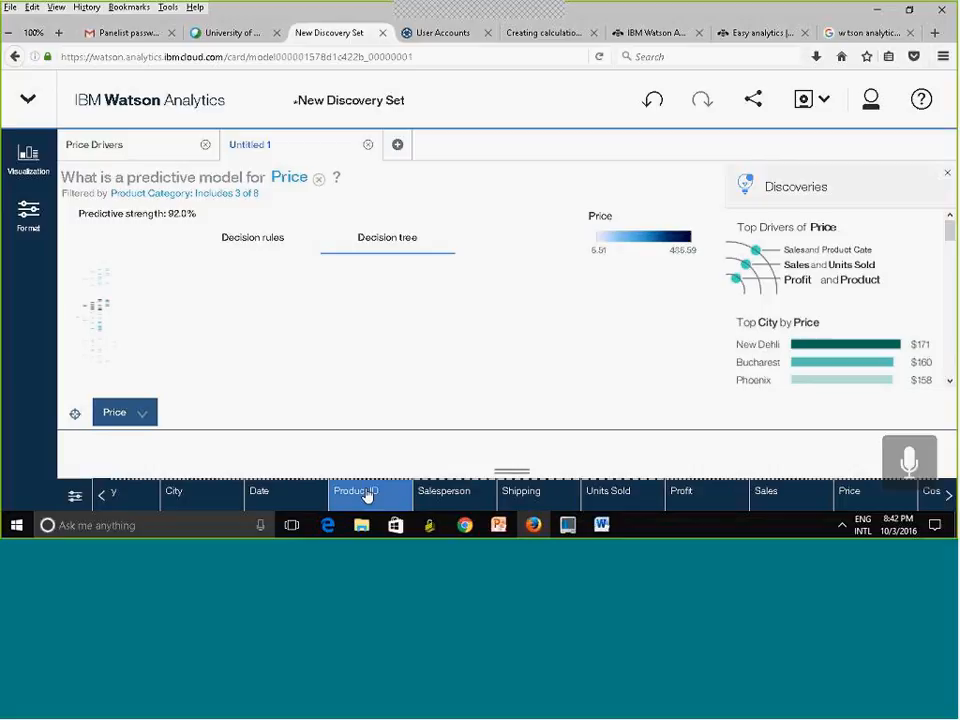
click(367, 495)
click(366, 495)
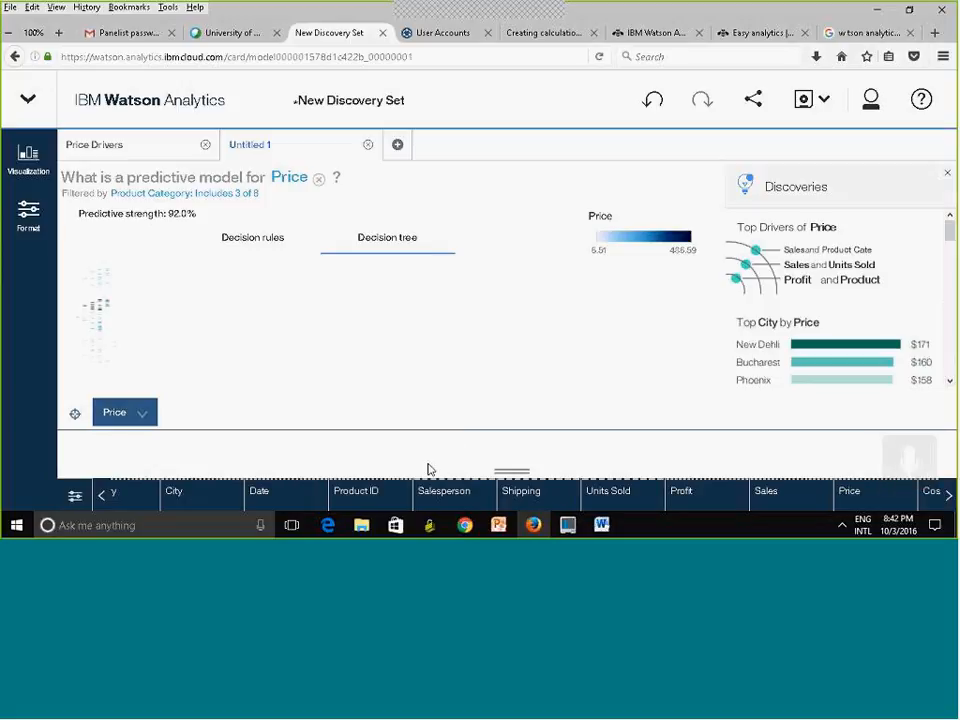
click(366, 492)
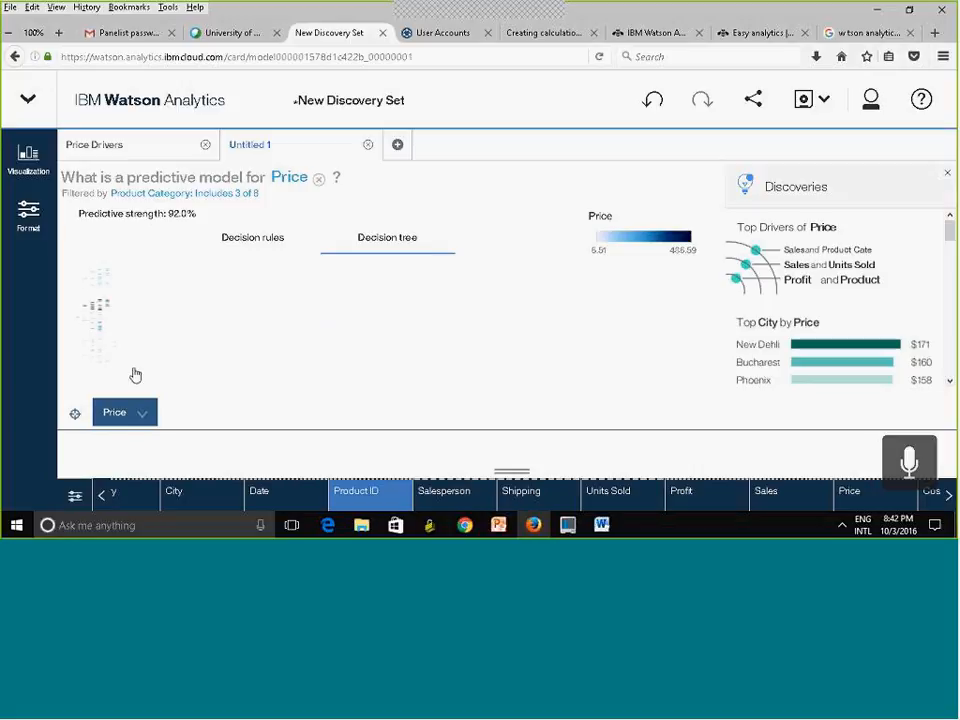
click(373, 495)
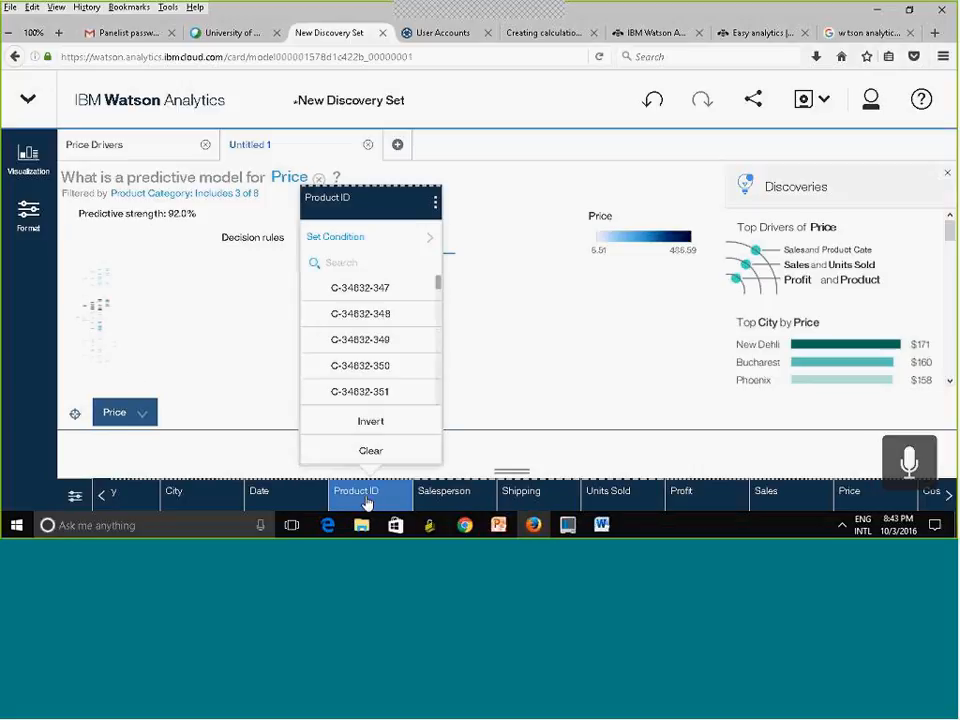
click(435, 205)
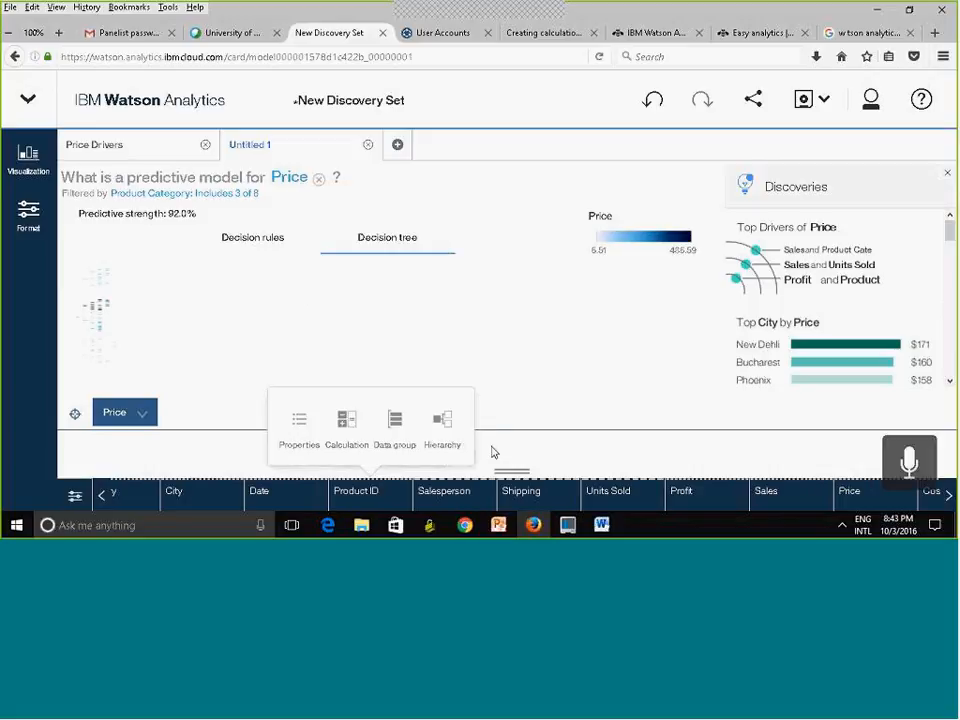
click(300, 424)
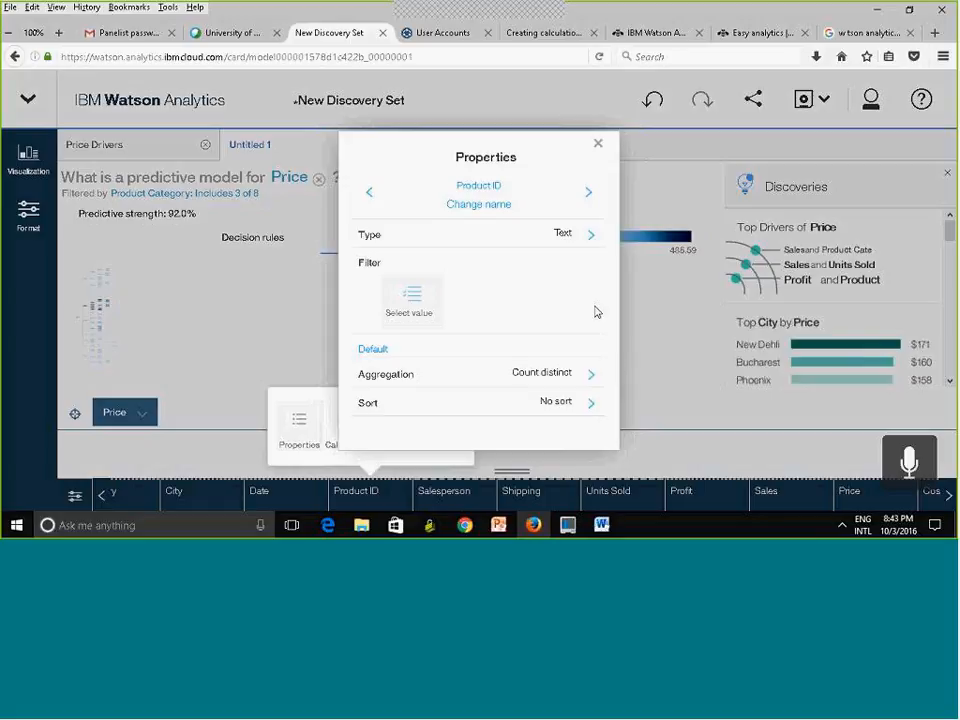
click(599, 147)
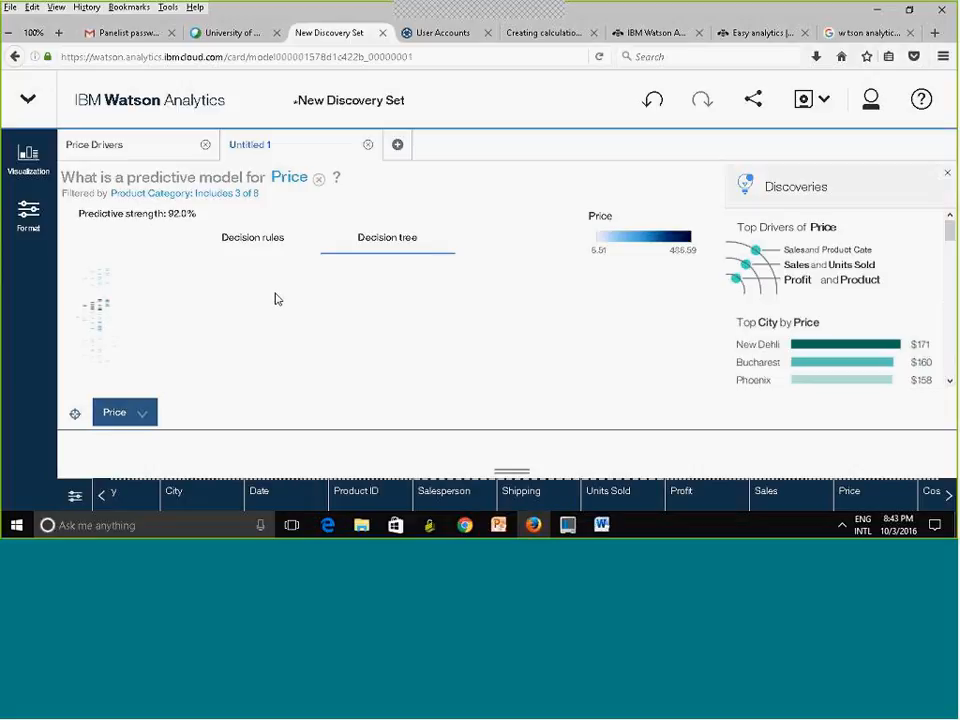
Step: Change the target of the predictive model from Price to Sales
click(142, 416)
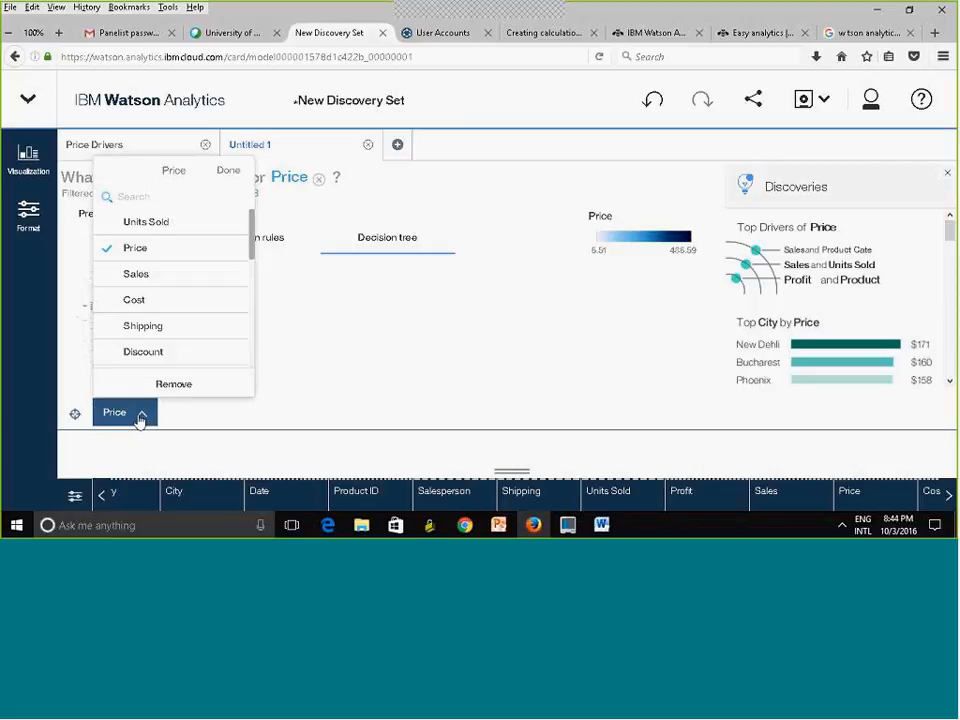
click(141, 280)
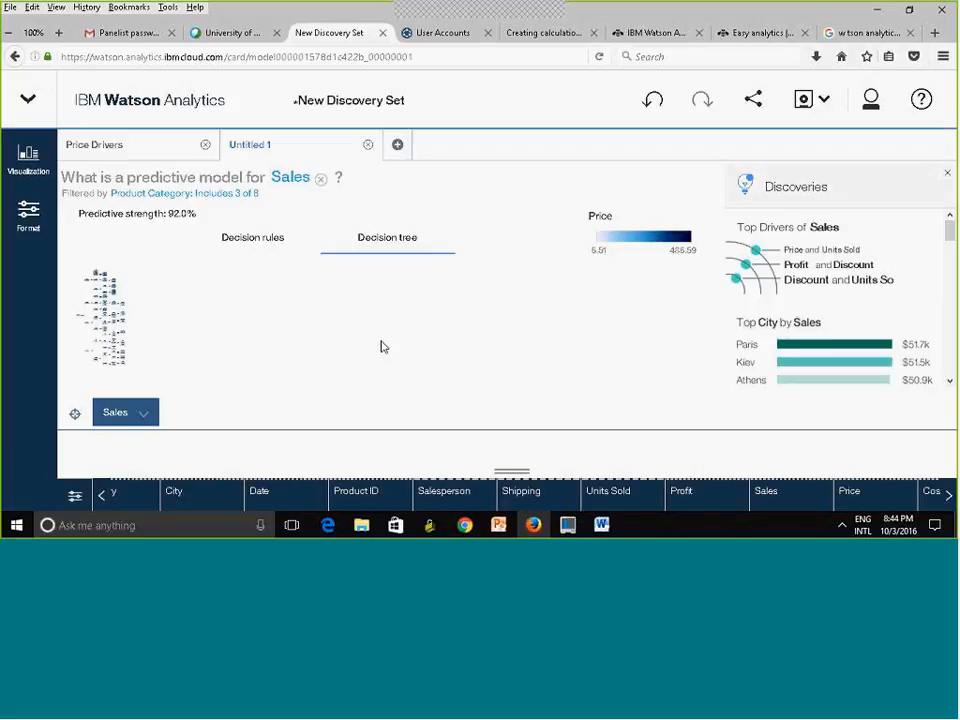
Step: Start a new discovery and bring up the guided example questions that can be asked about the product sales data
click(398, 147)
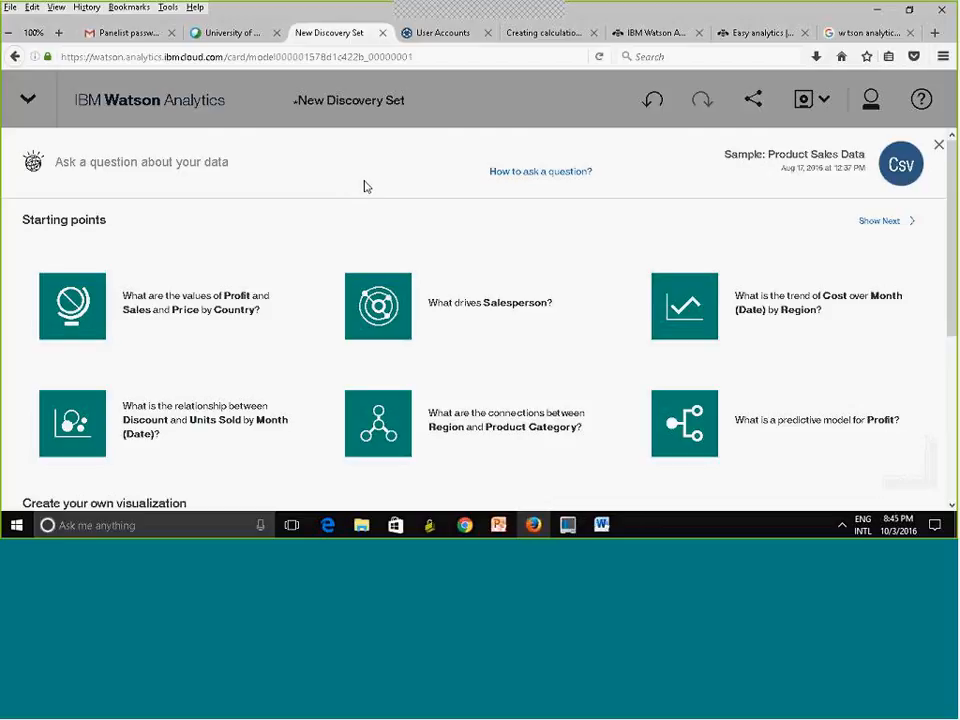
click(529, 175)
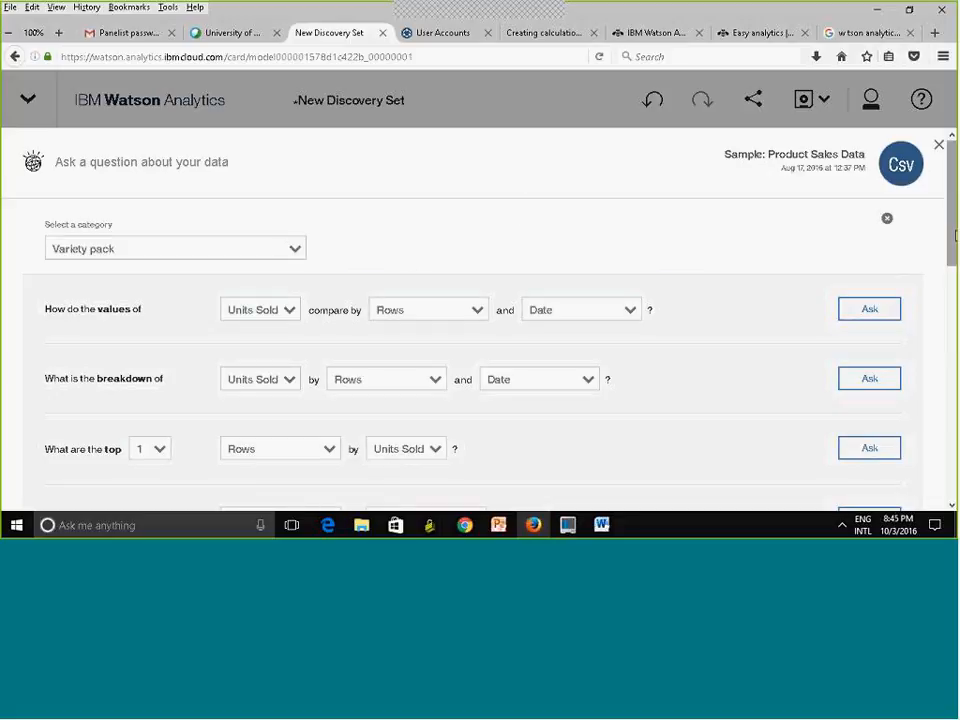
scroll(619, 219, down, 1)
scroll(203, 210, down, 2)
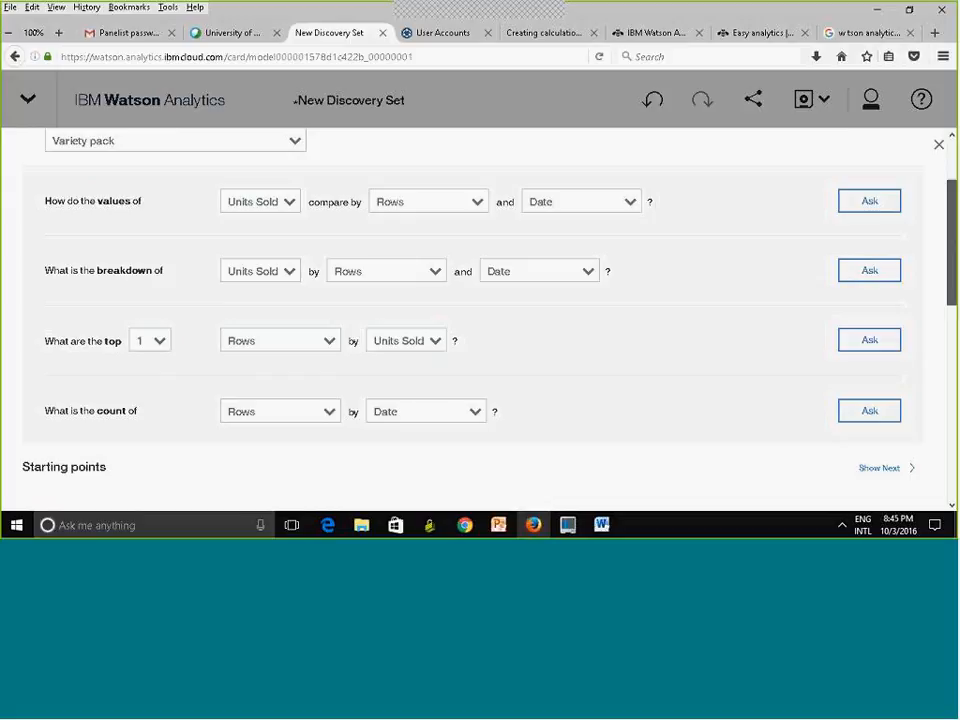
scroll(203, 210, up, 1)
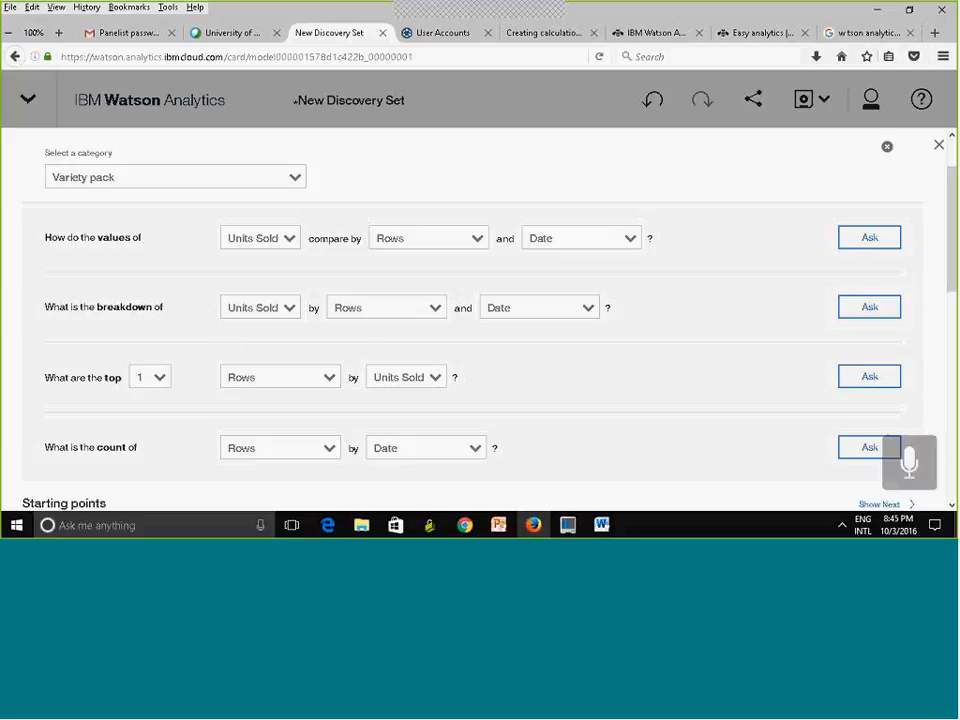
Step: Ask how the values of Units Sold compare by Country from the Compare data category, and create the matching comparison chart
click(276, 176)
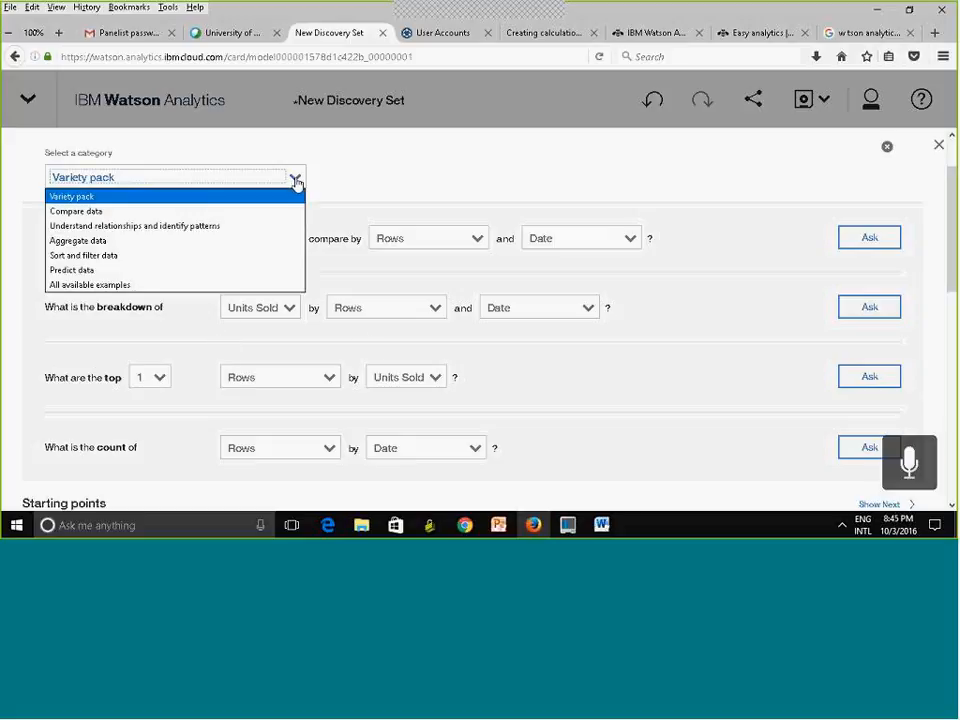
click(262, 212)
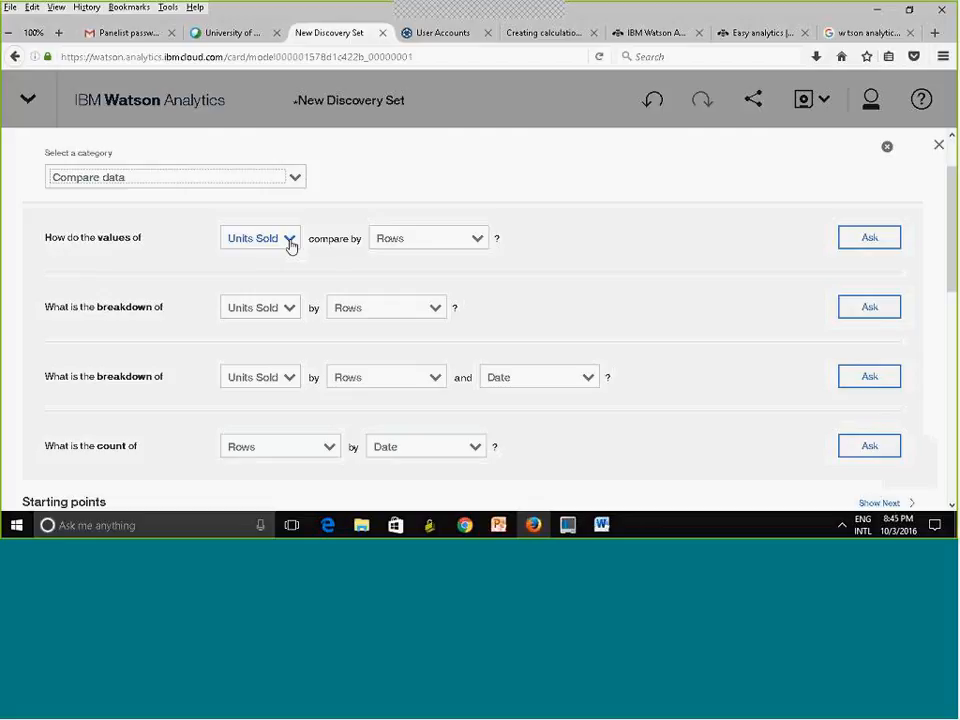
click(479, 242)
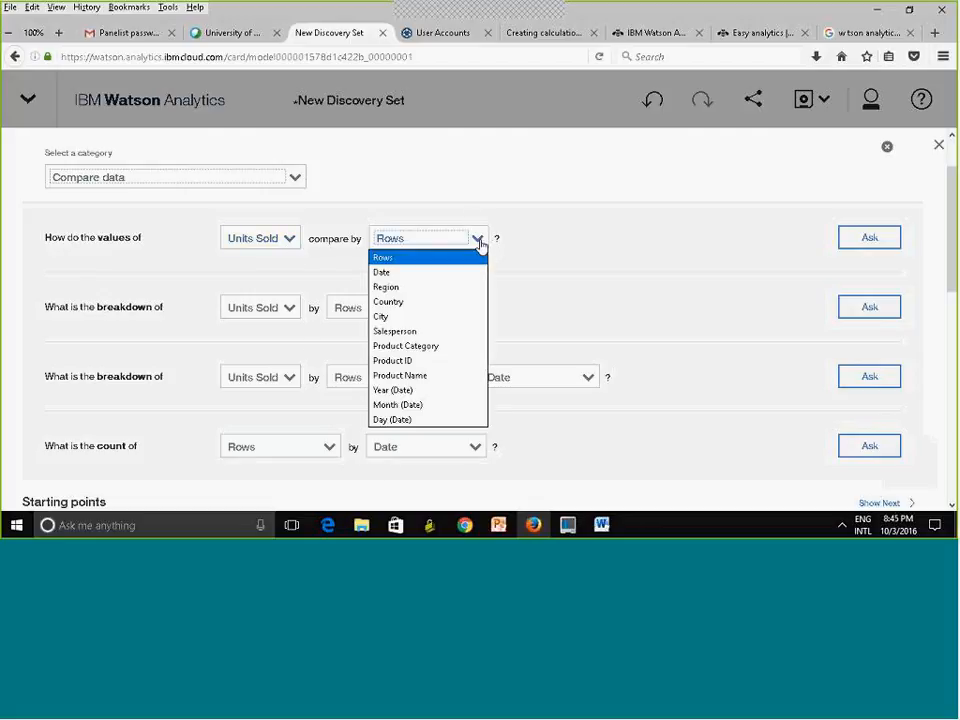
click(460, 303)
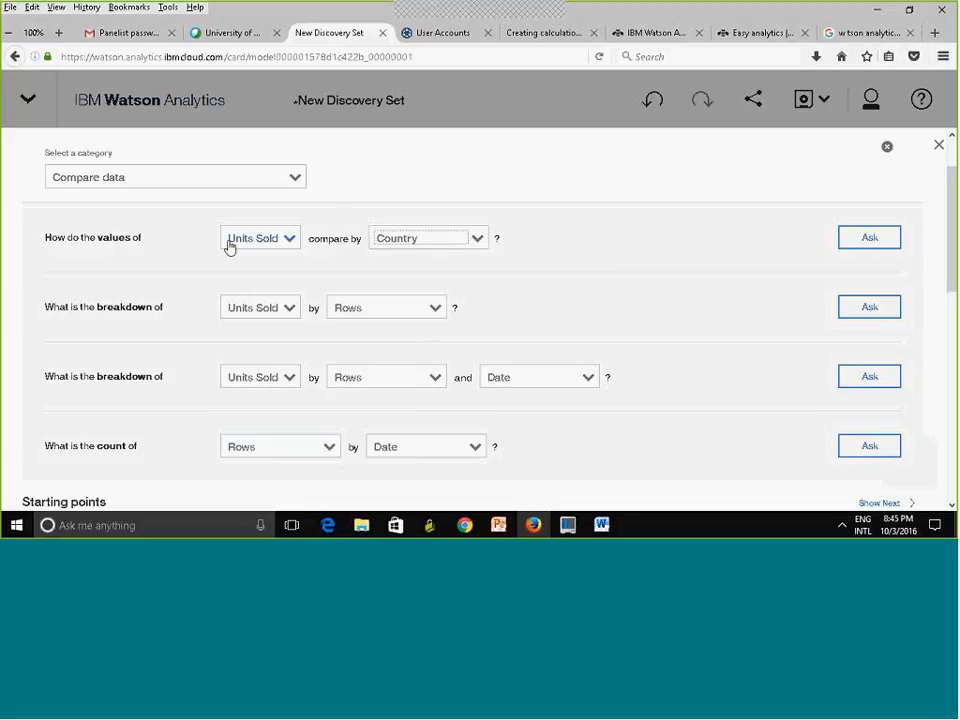
click(855, 245)
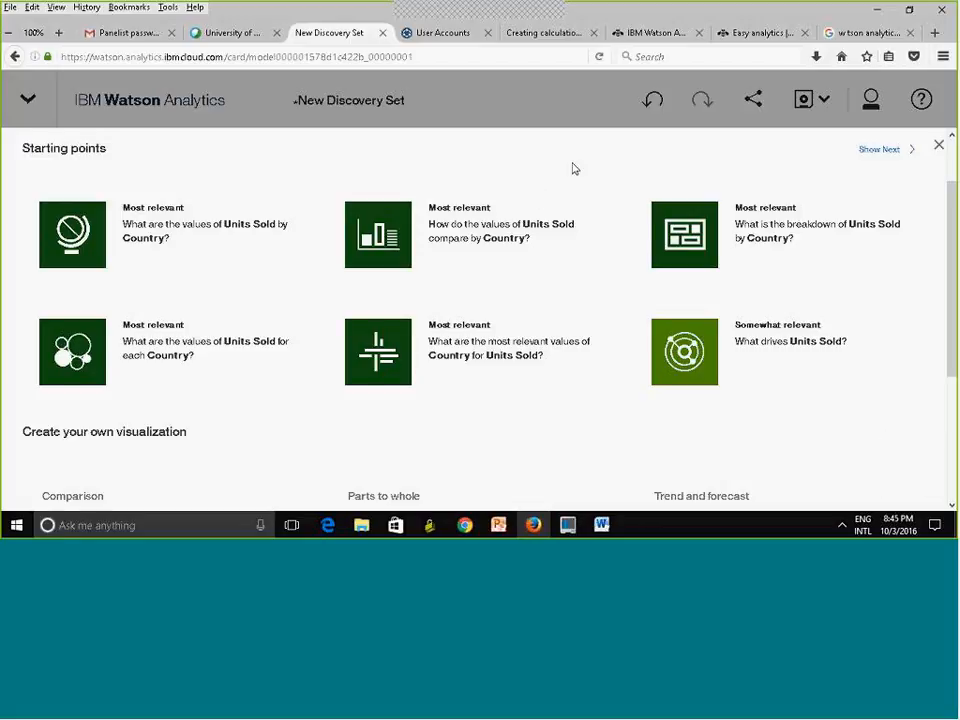
click(460, 241)
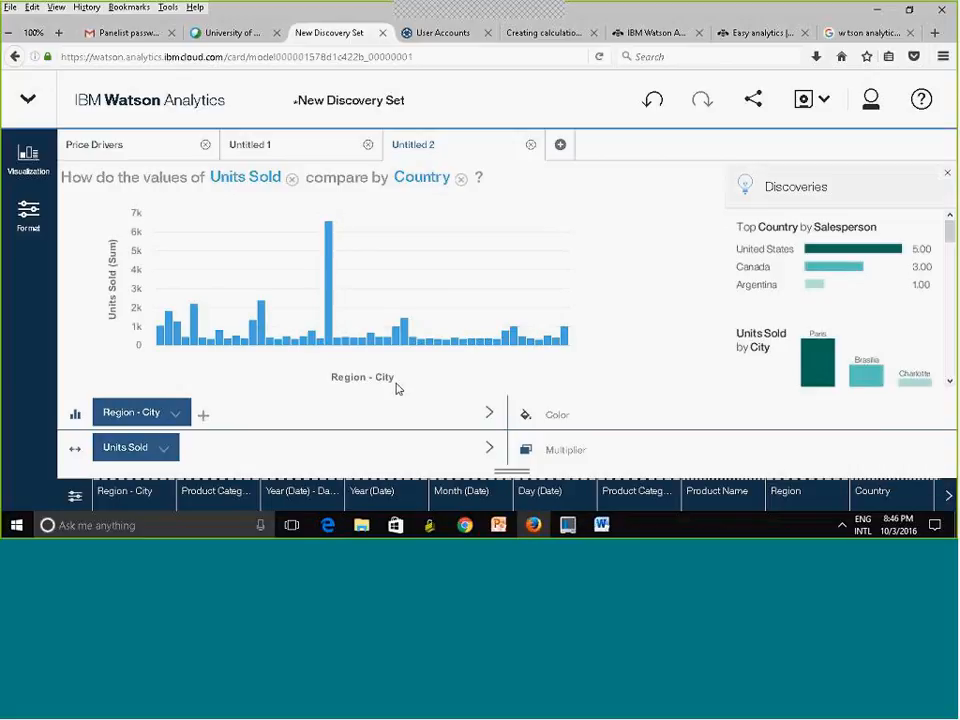
Step: Add Product Category as the multiplier to split the Units Sold bar chart into one chart per category
scroll(397, 388, up, 1)
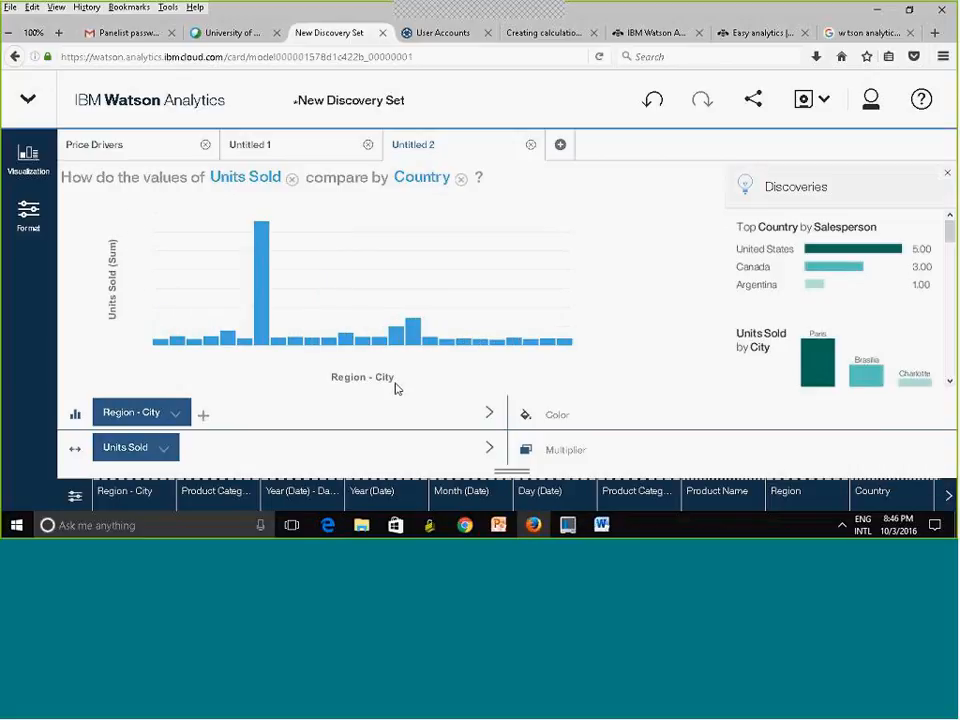
double_click(356, 455)
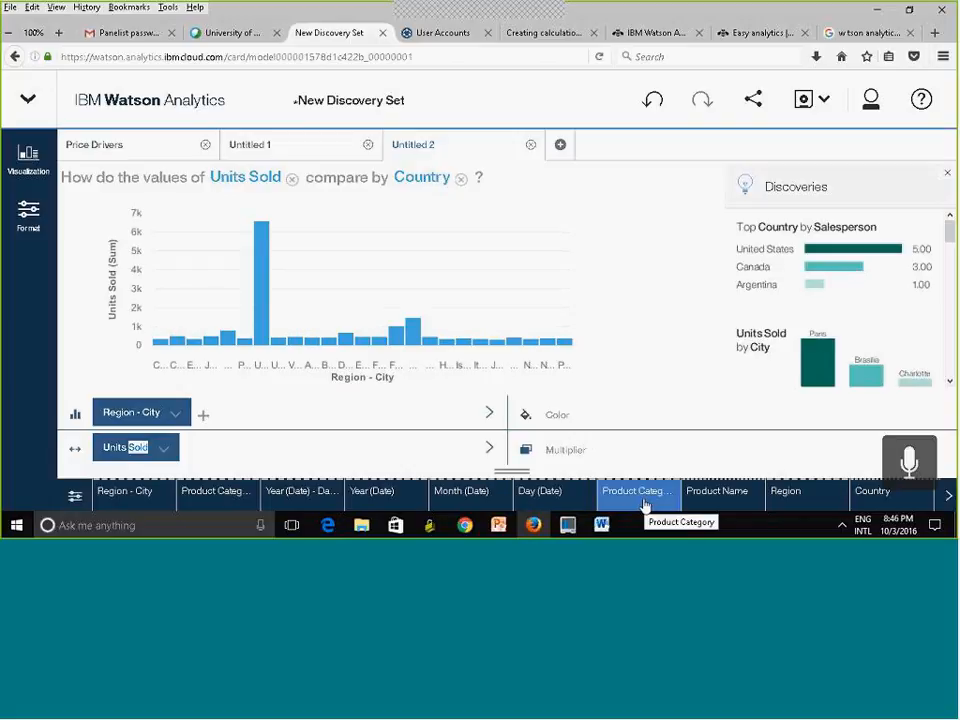
drag(641, 500, 589, 446)
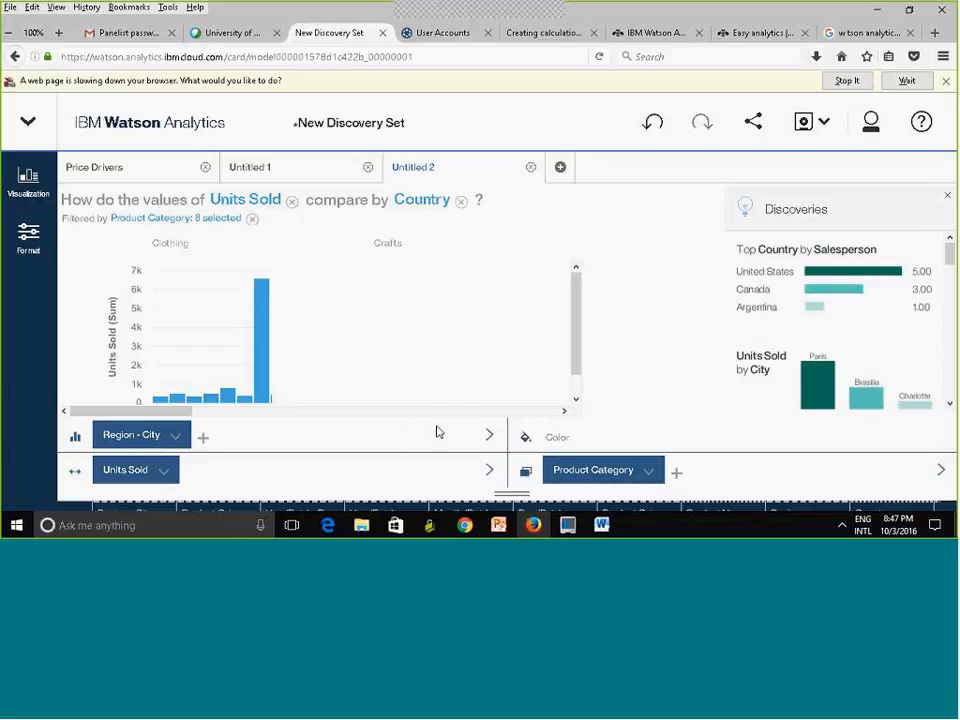
click(906, 84)
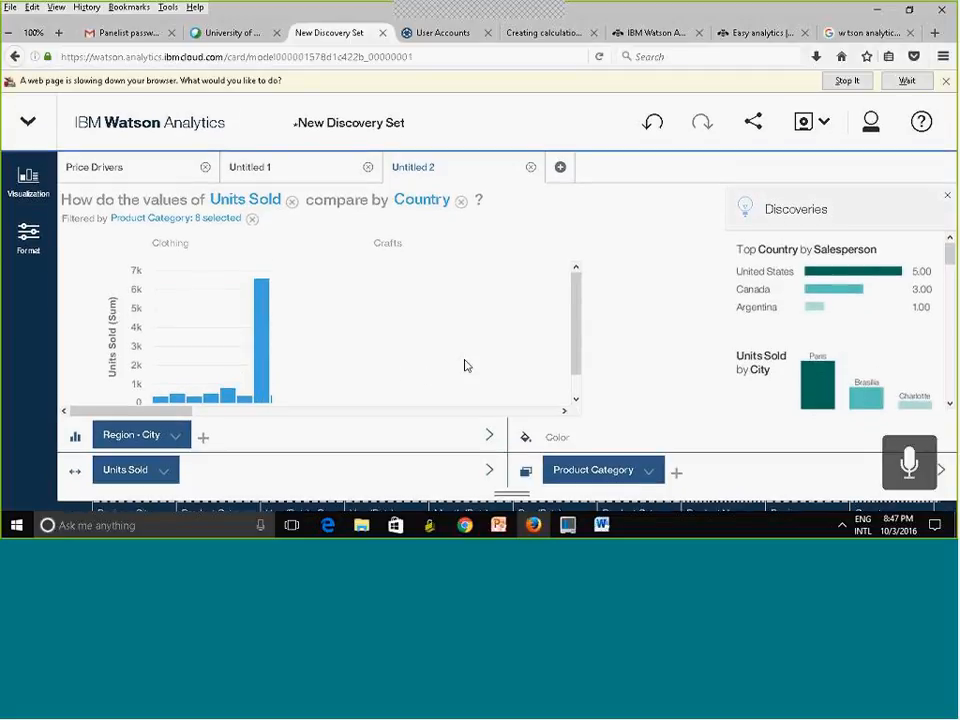
Step: Try to narrow the product categories shown in the multiplied charts by deselecting Food, and close the category filter
scroll(540, 450, down, 1)
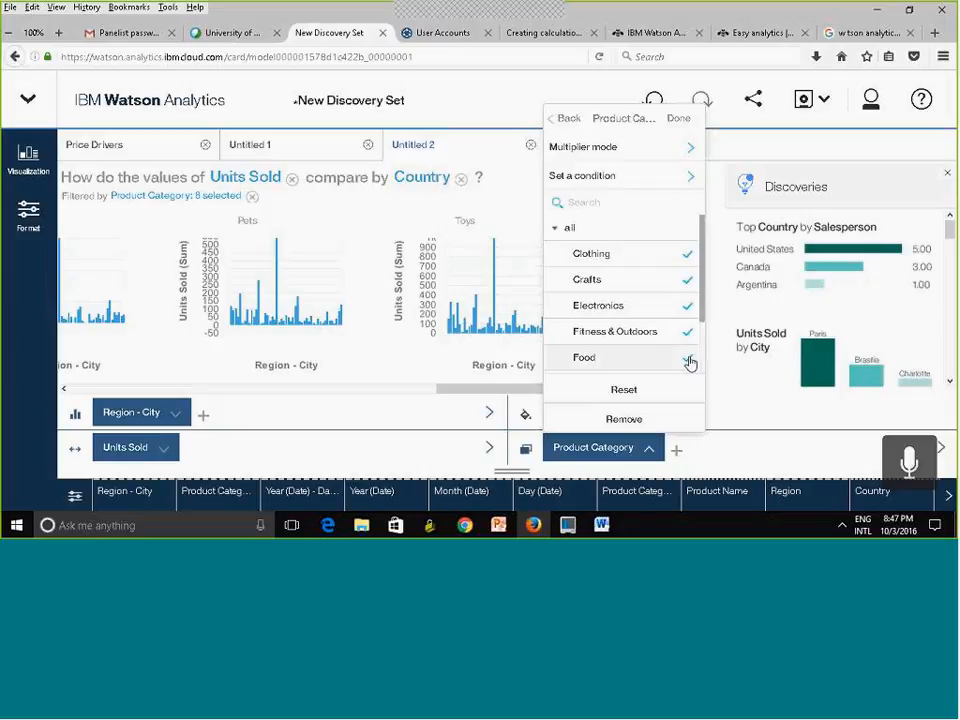
click(688, 361)
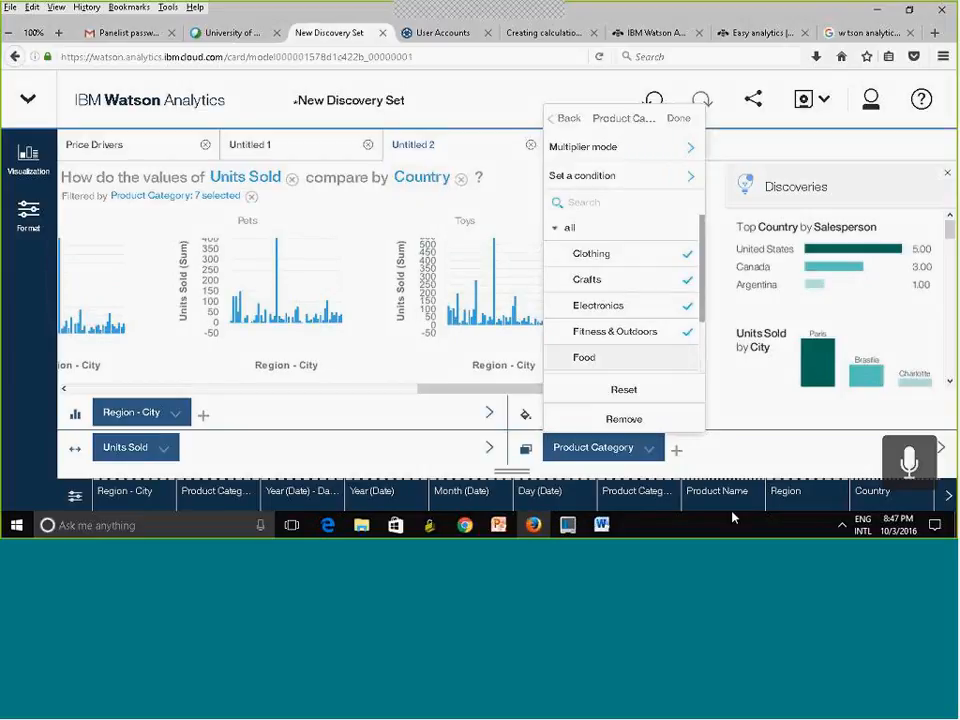
click(688, 284)
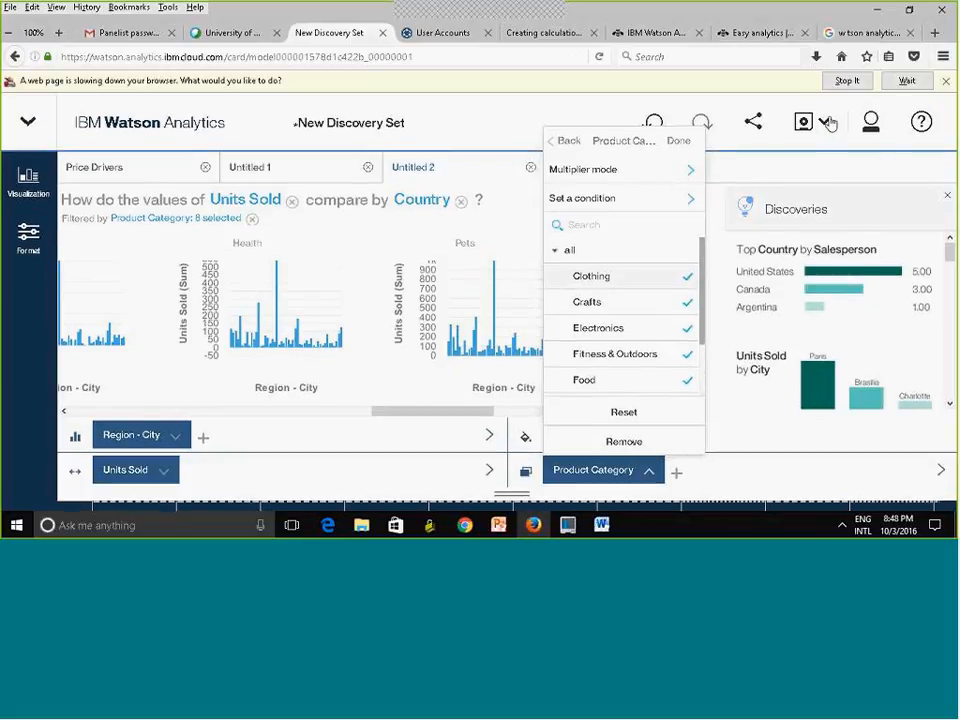
click(904, 86)
click(913, 86)
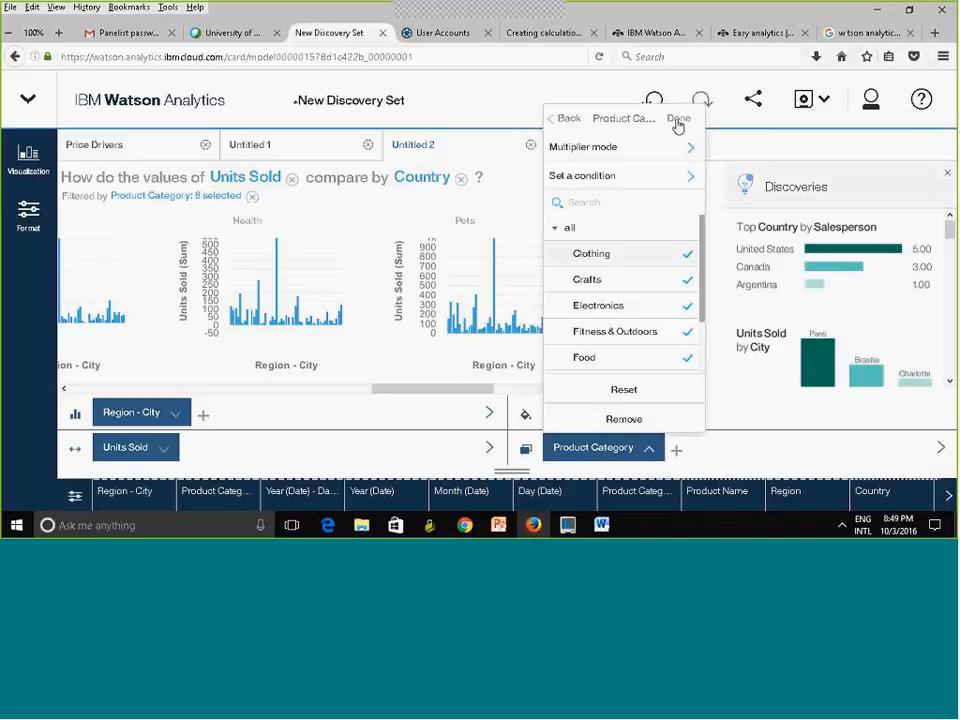
click(564, 119)
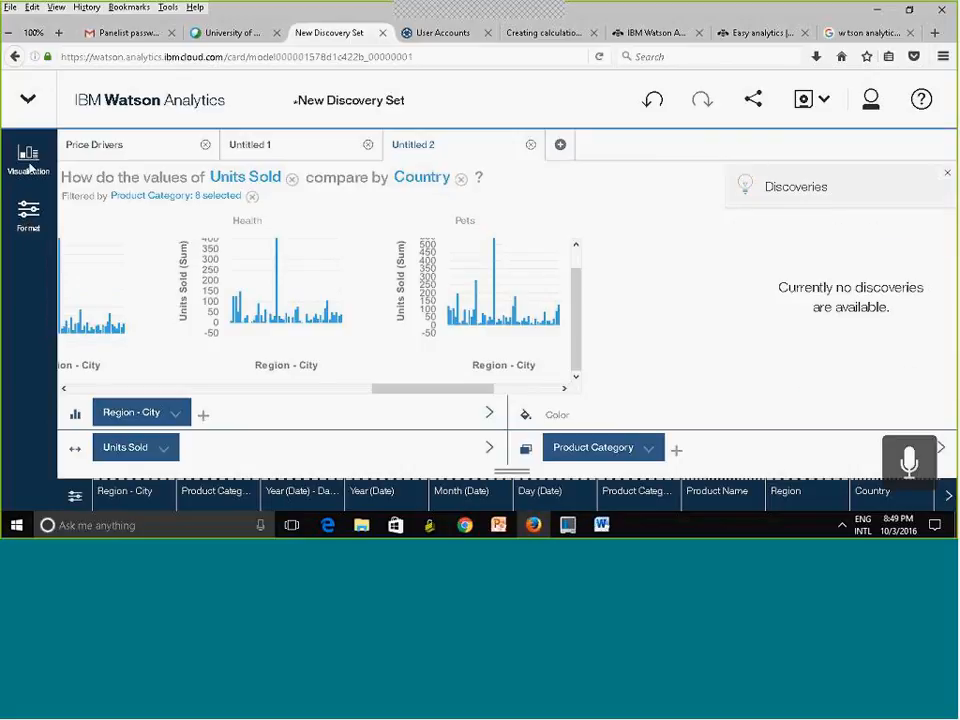
Step: Center the title of the Units Sold by Country discovery in its format options
click(24, 220)
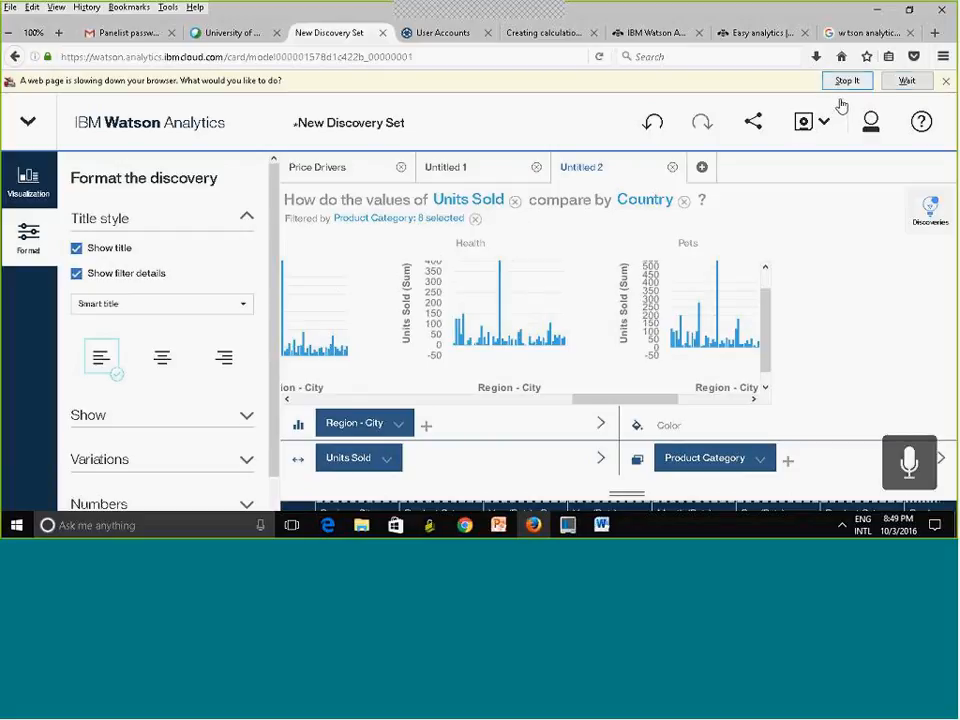
click(906, 81)
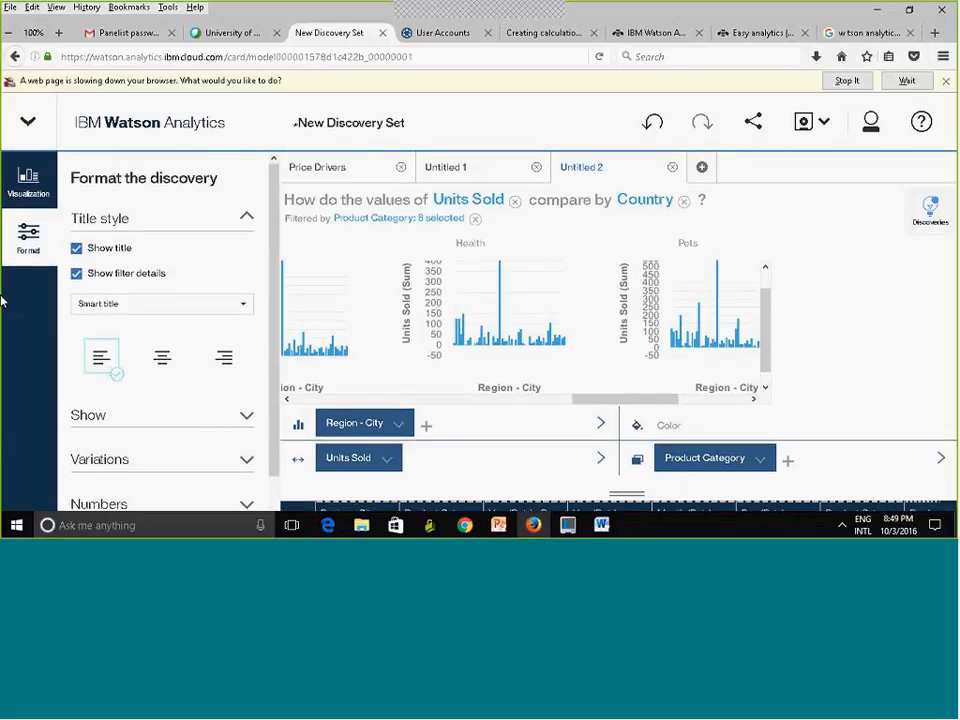
click(912, 82)
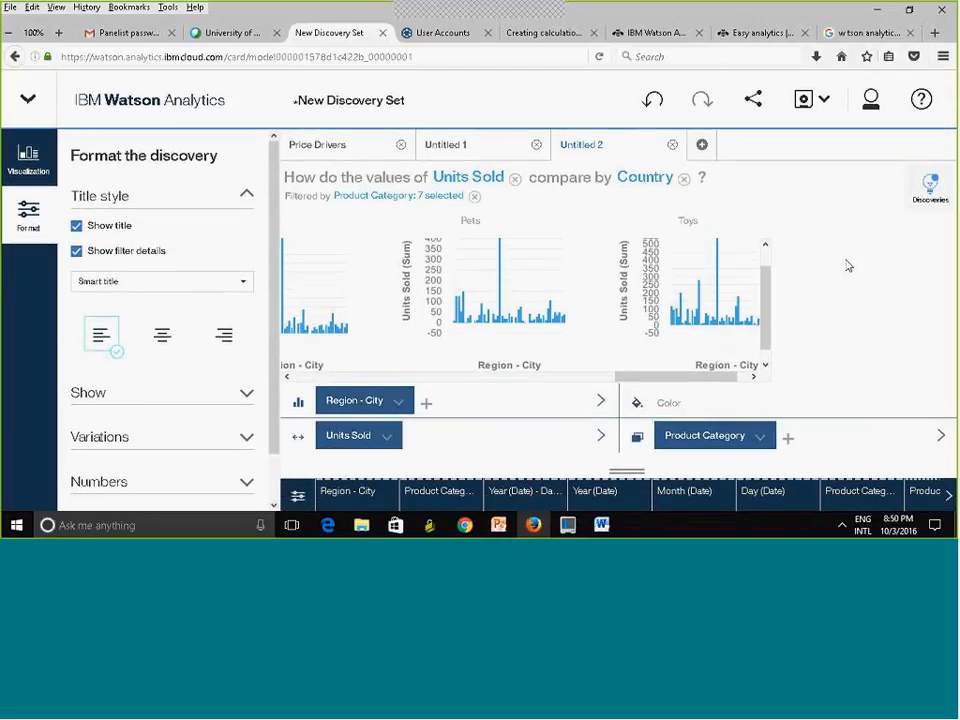
click(29, 222)
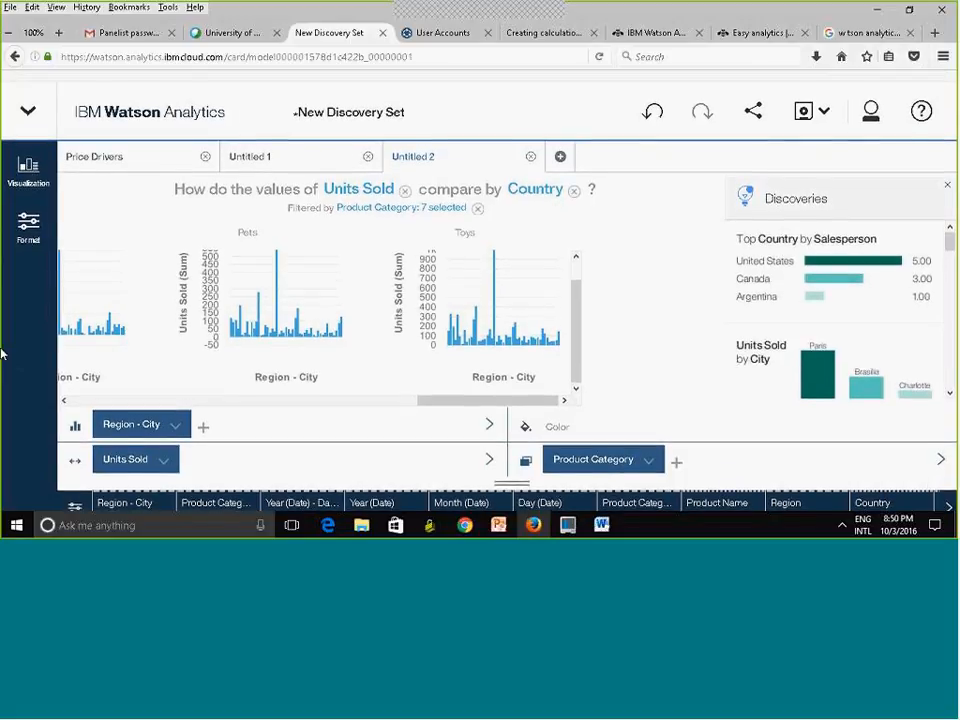
click(682, 208)
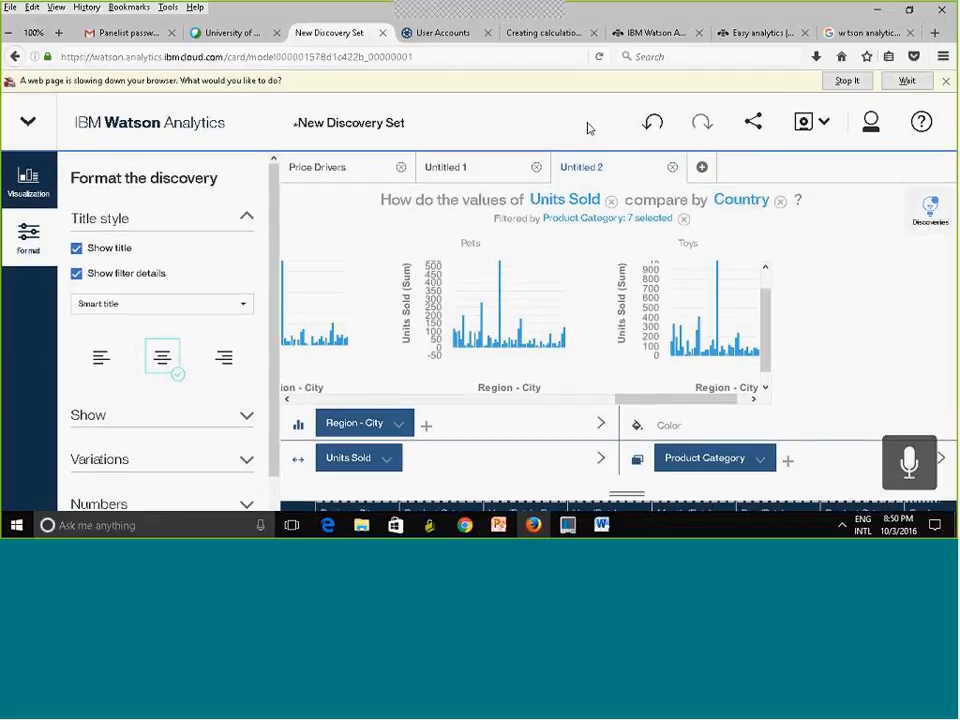
click(945, 81)
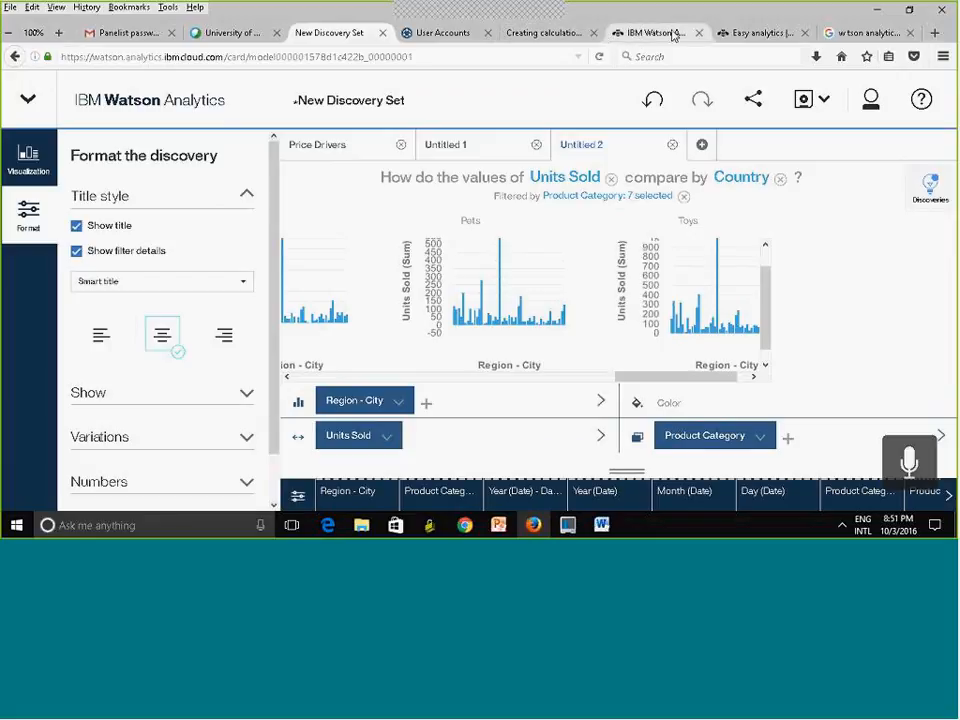
click(758, 33)
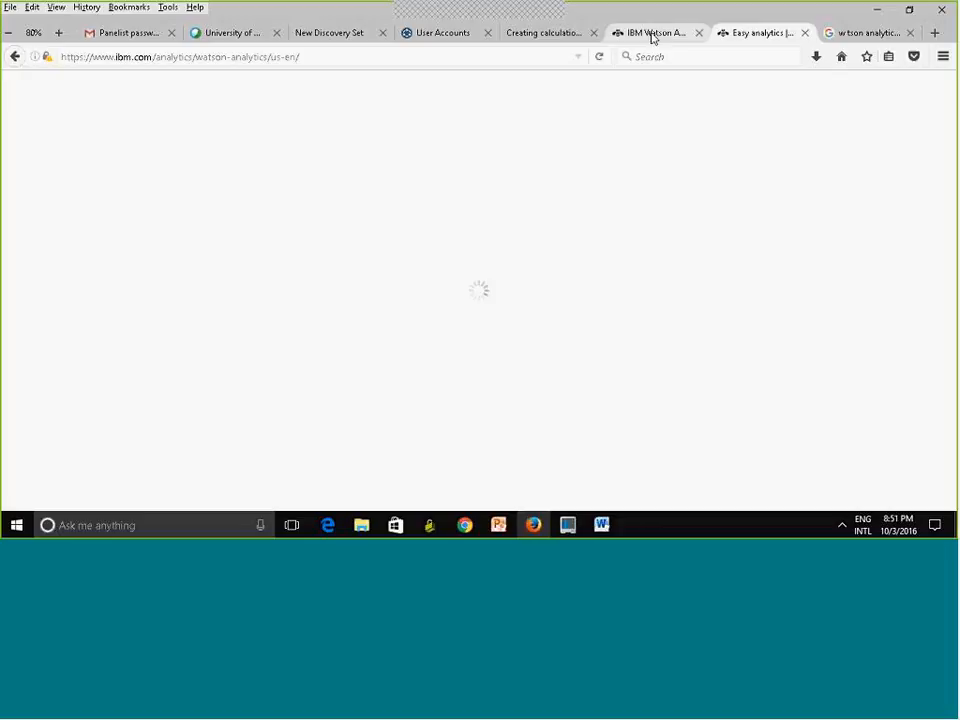
click(646, 36)
click(907, 81)
click(531, 35)
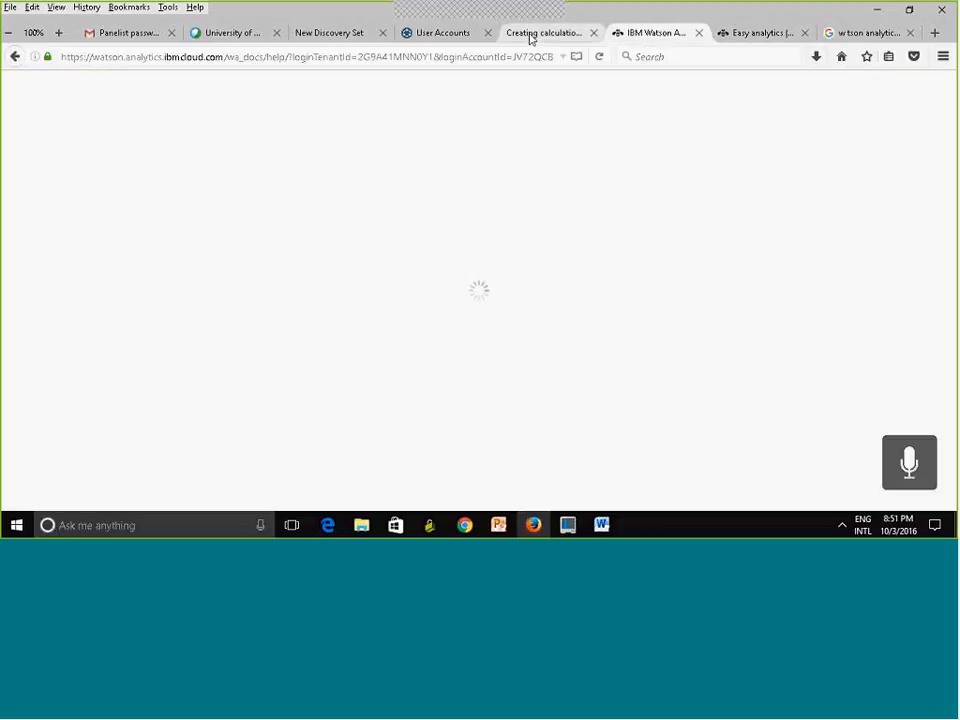
click(434, 33)
click(332, 33)
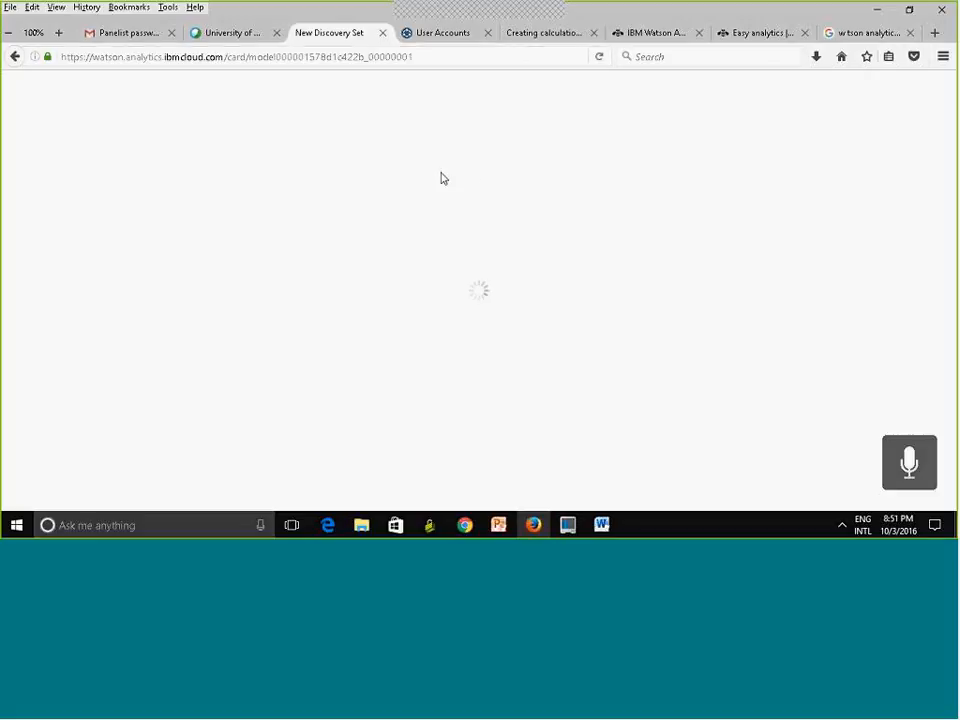
Step: Stop the unresponsive discovery page and try to load watson.analytics.ibmcloud.com in its place
click(852, 82)
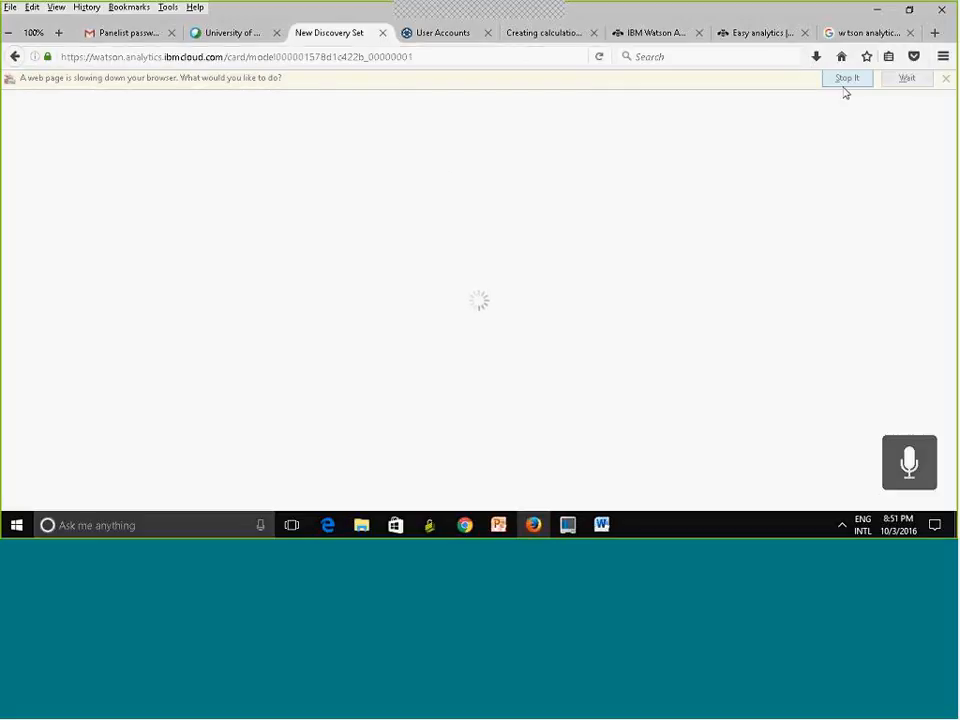
click(447, 57)
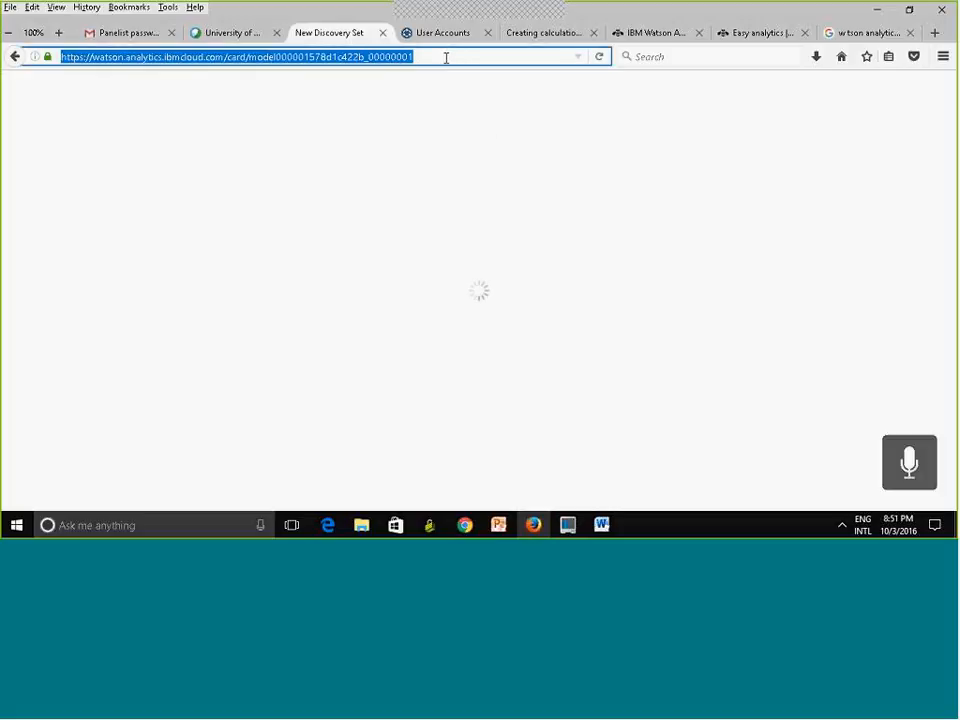
click(472, 131)
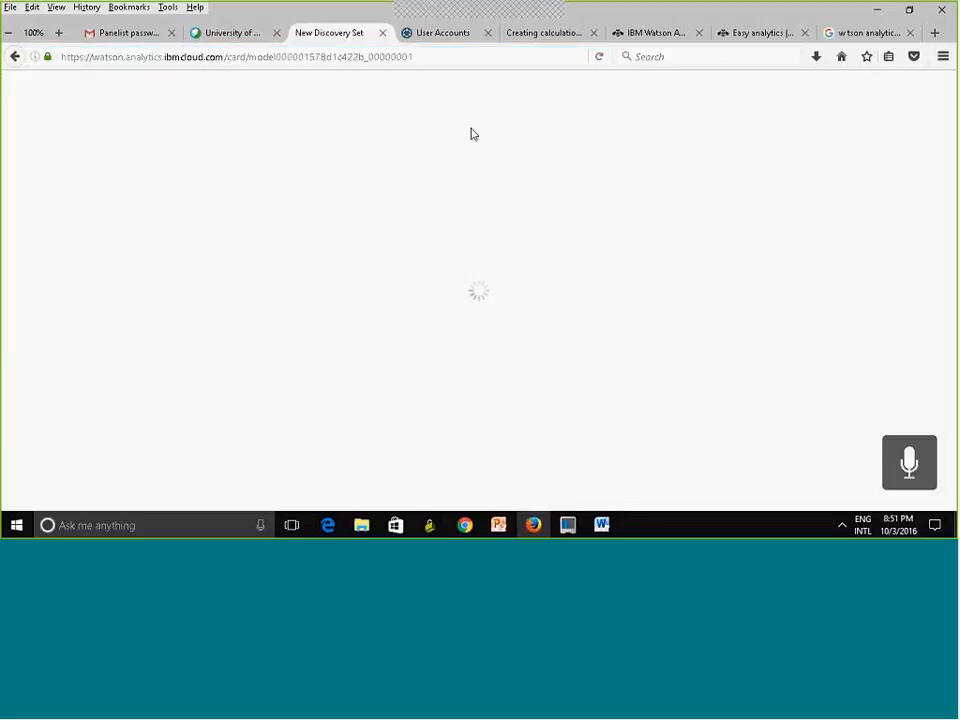
click(439, 57)
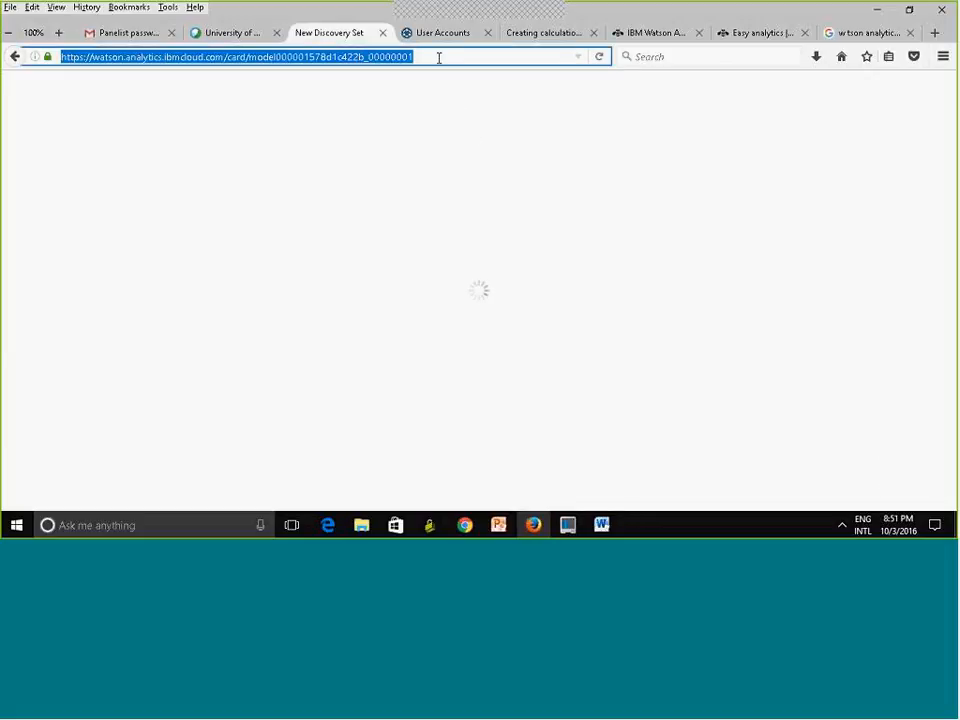
text(watson.analytics.ibmcloud.com/)
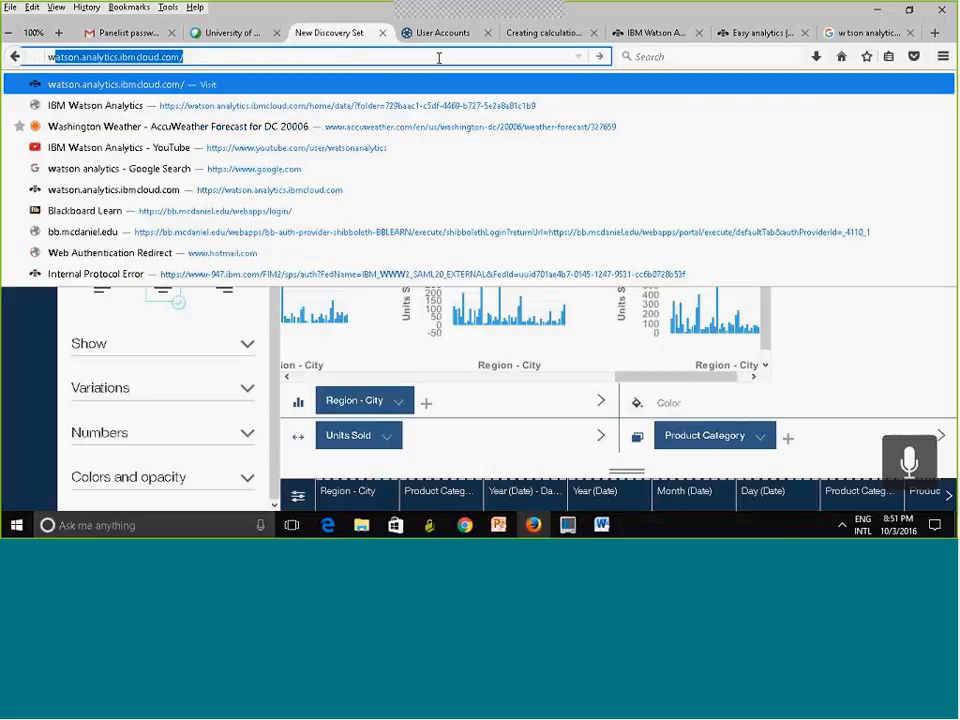
click(5, 397)
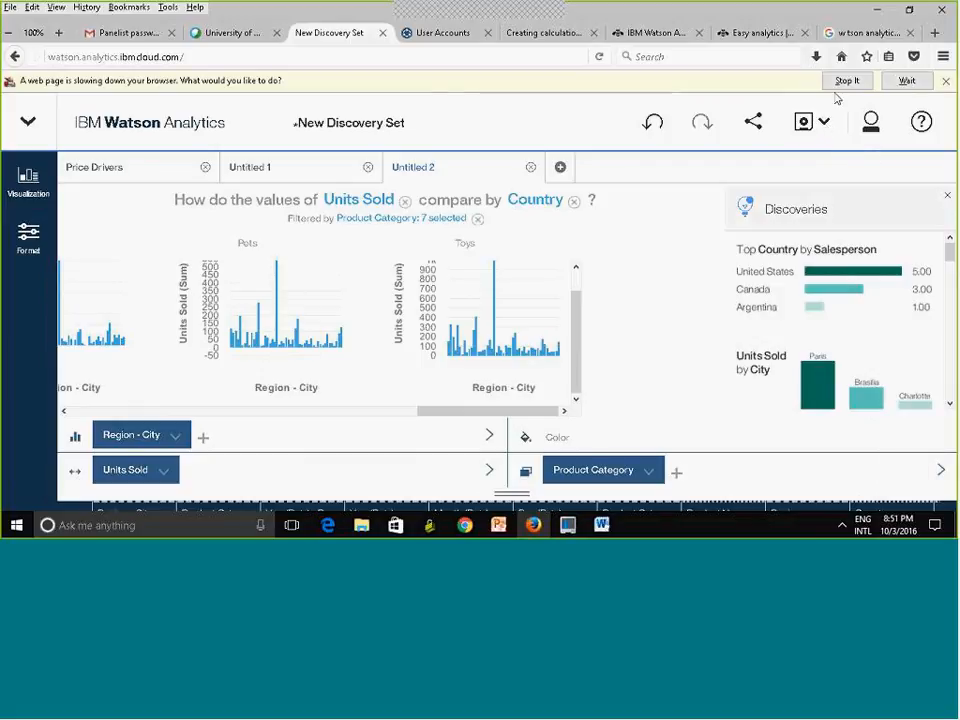
click(847, 86)
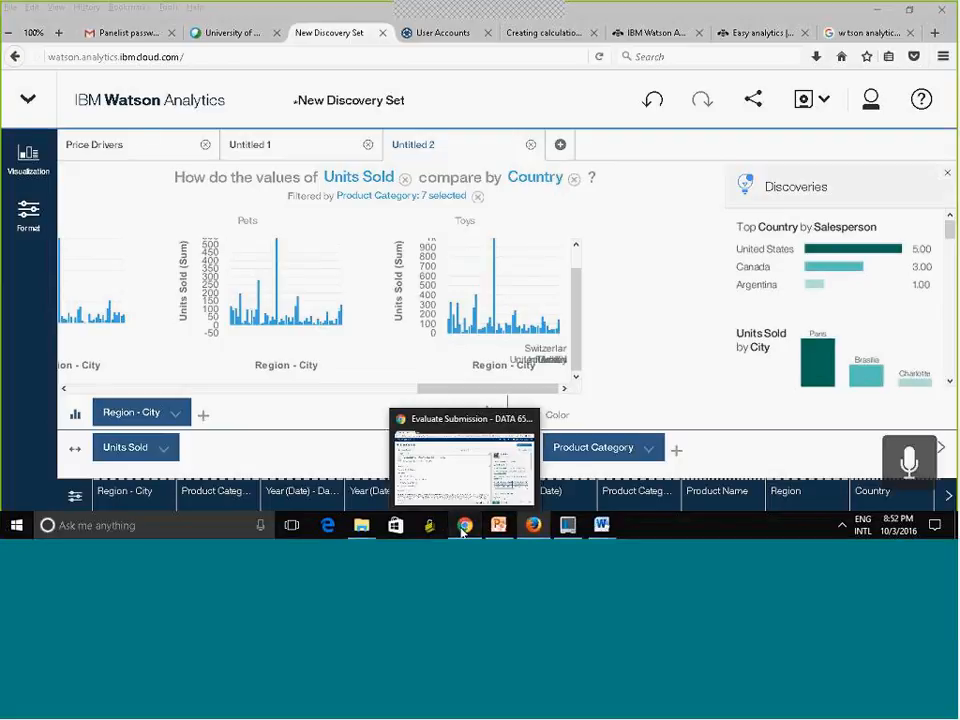
Step: Switch to Chrome and open the IBM Watson Analytics site, watson.analytics.ibmcloud.com, in a new tab
click(463, 465)
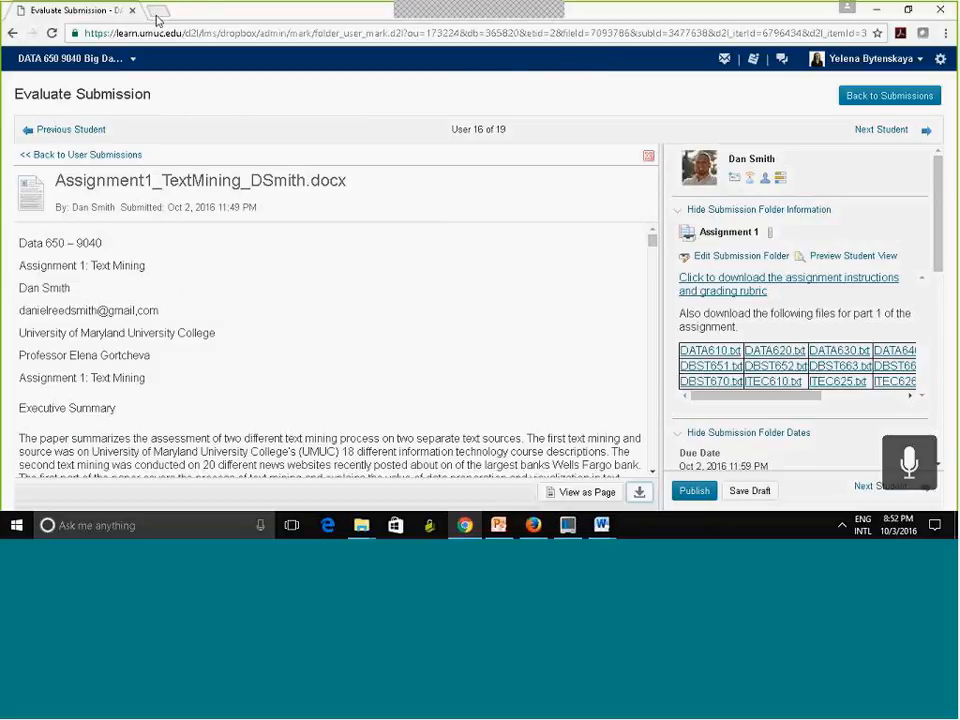
click(156, 14)
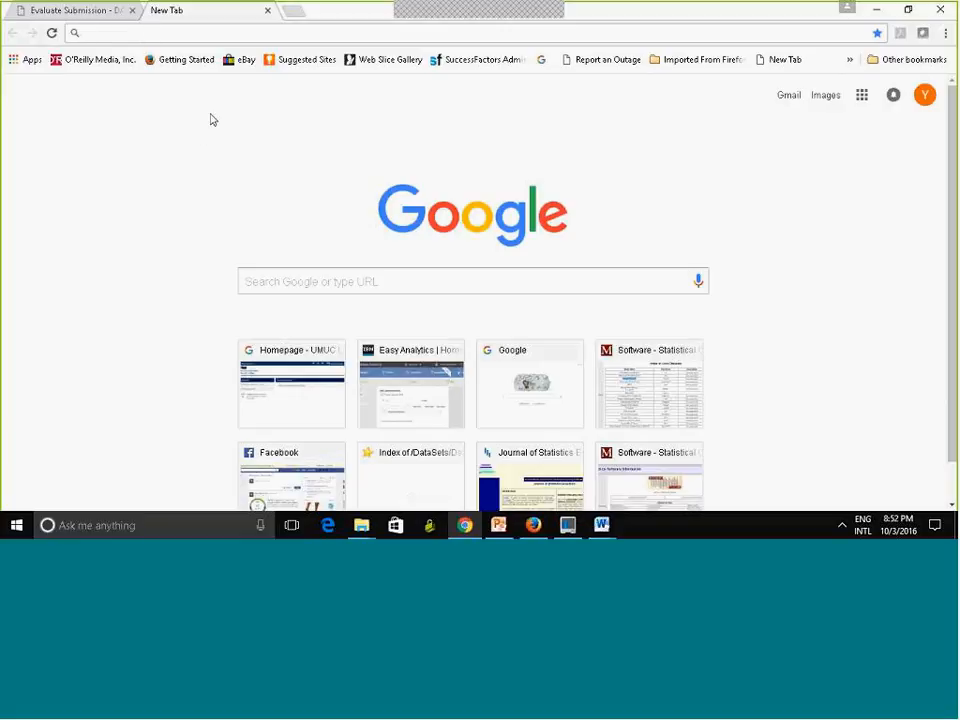
text(watsp)
key(BackSpace)
key(BackSpace)
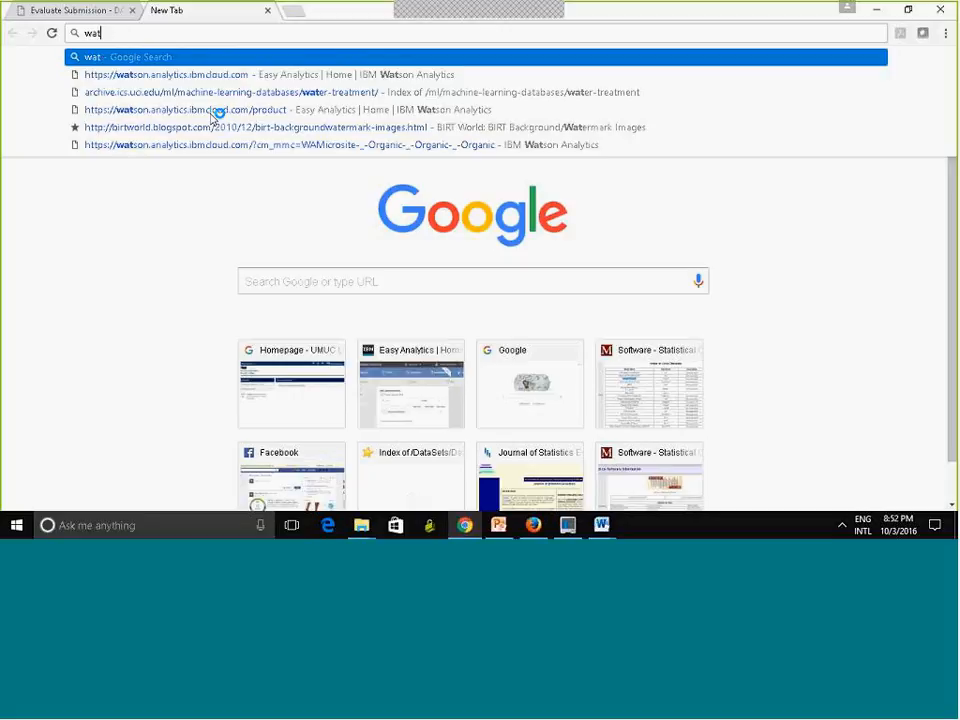
text(son )
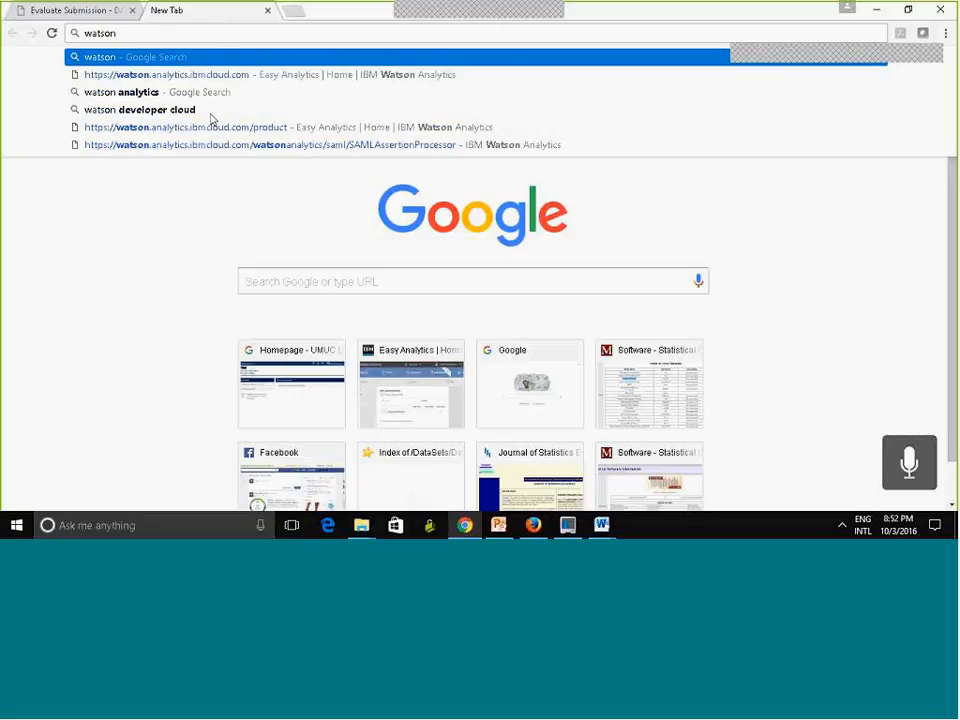
text(ana)
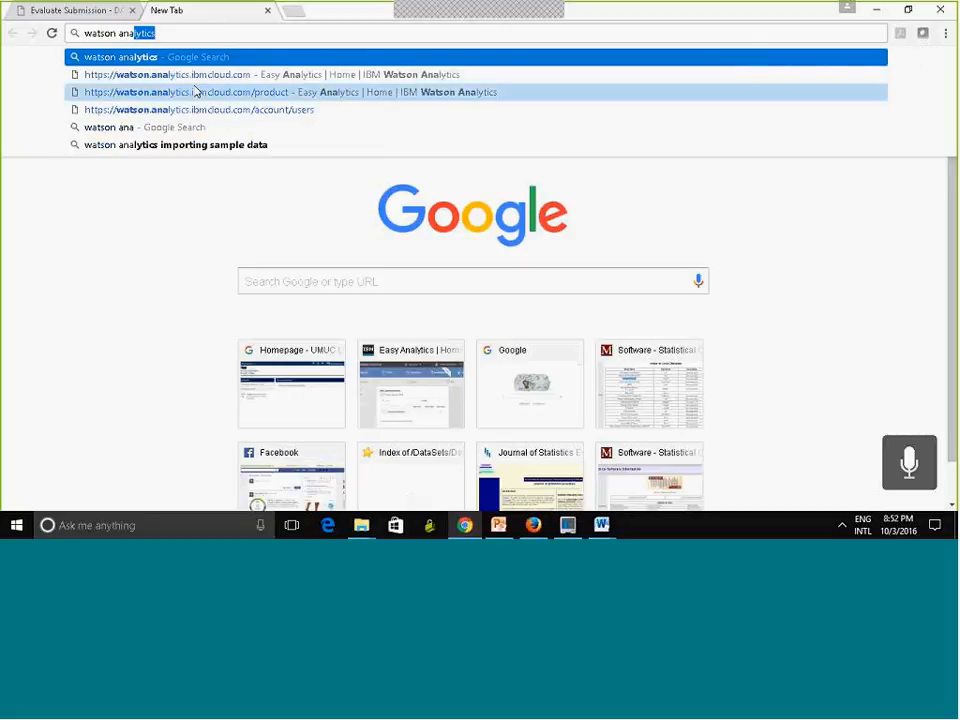
click(189, 78)
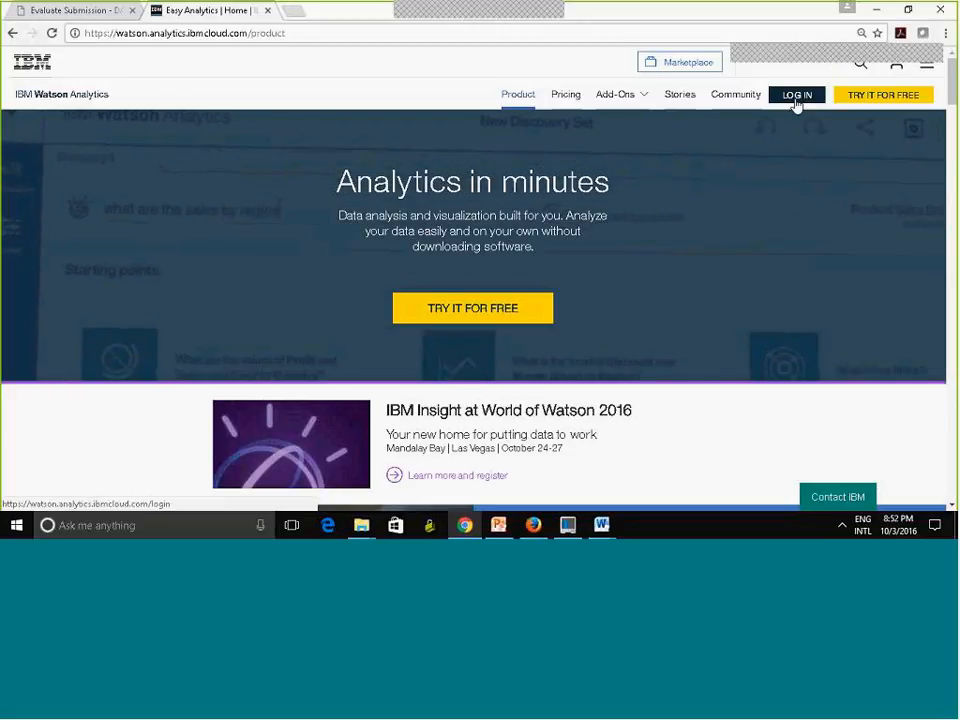
Step: Log in to Watson Analytics with the faculty e-mail as the IBMid and the account password
click(796, 96)
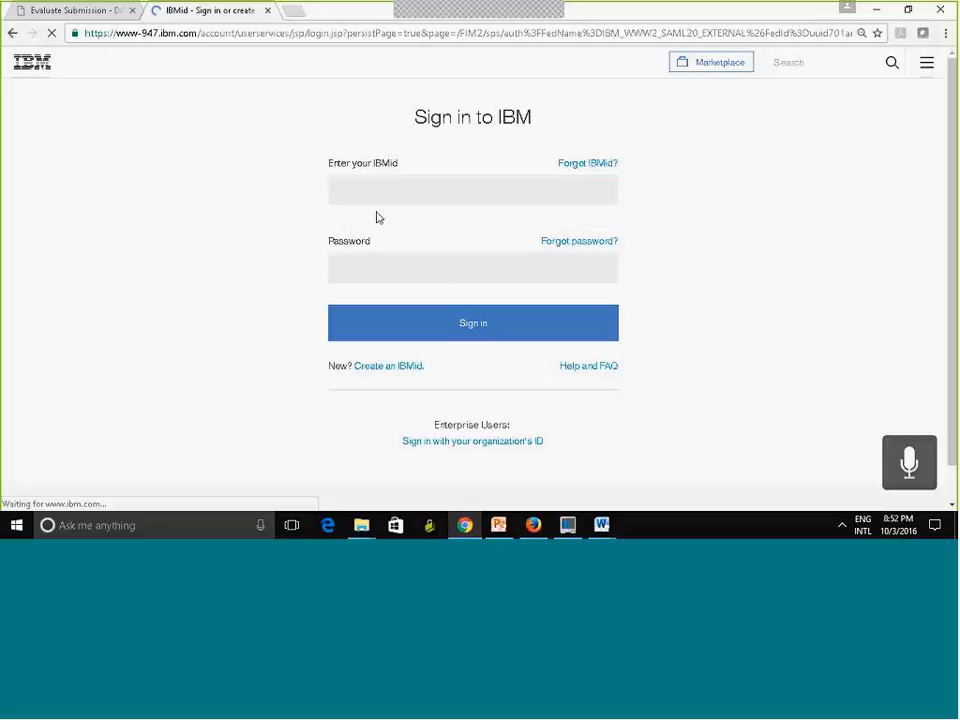
click(376, 187)
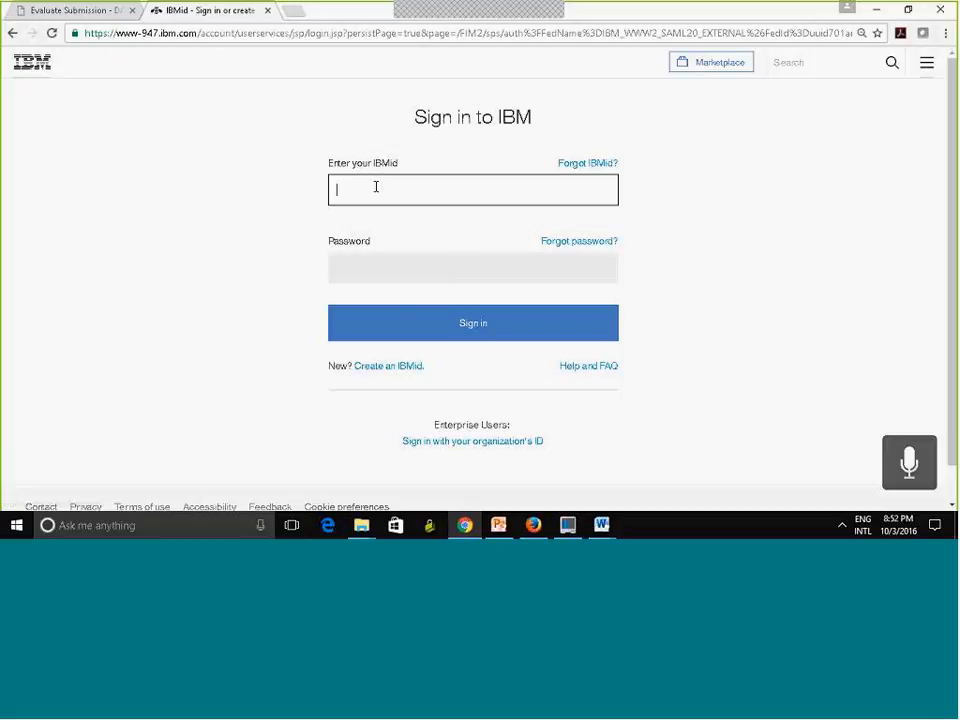
click(376, 187)
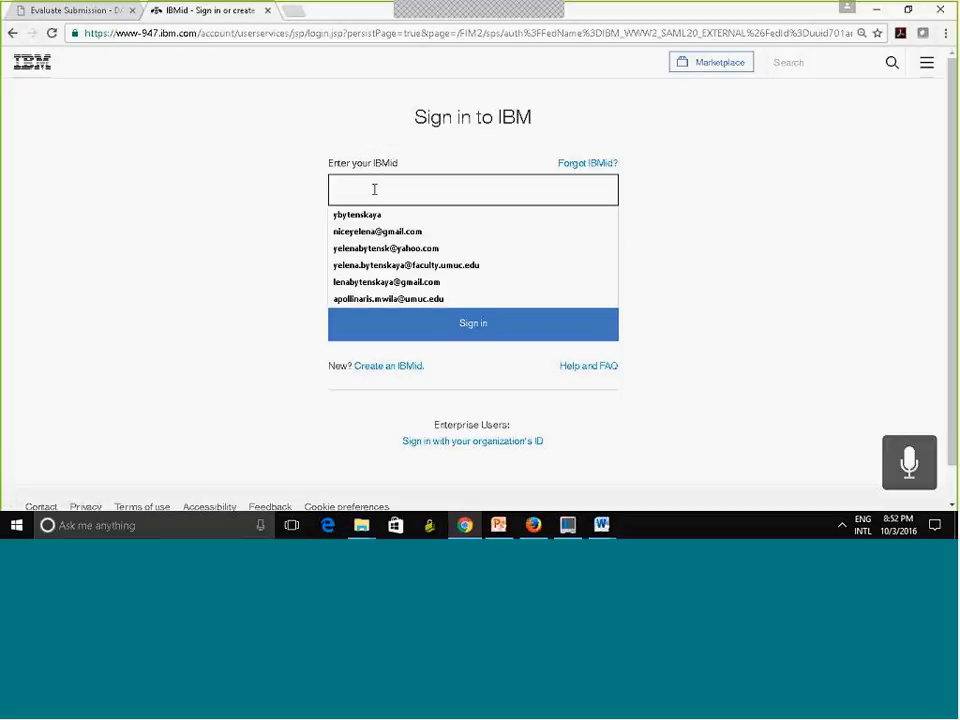
click(376, 265)
click(353, 281)
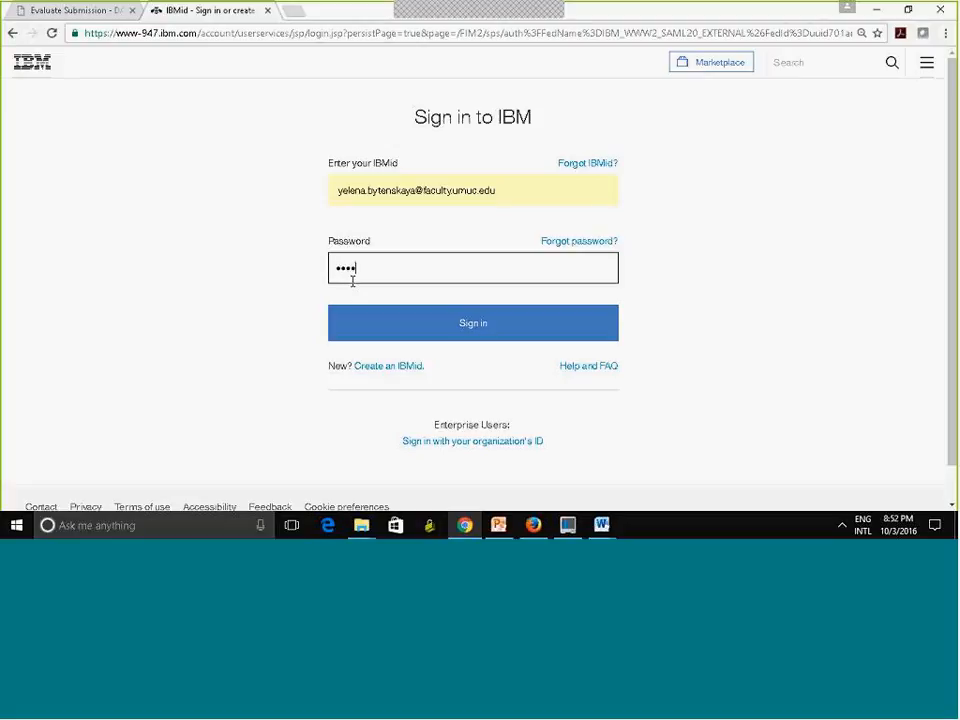
click(384, 324)
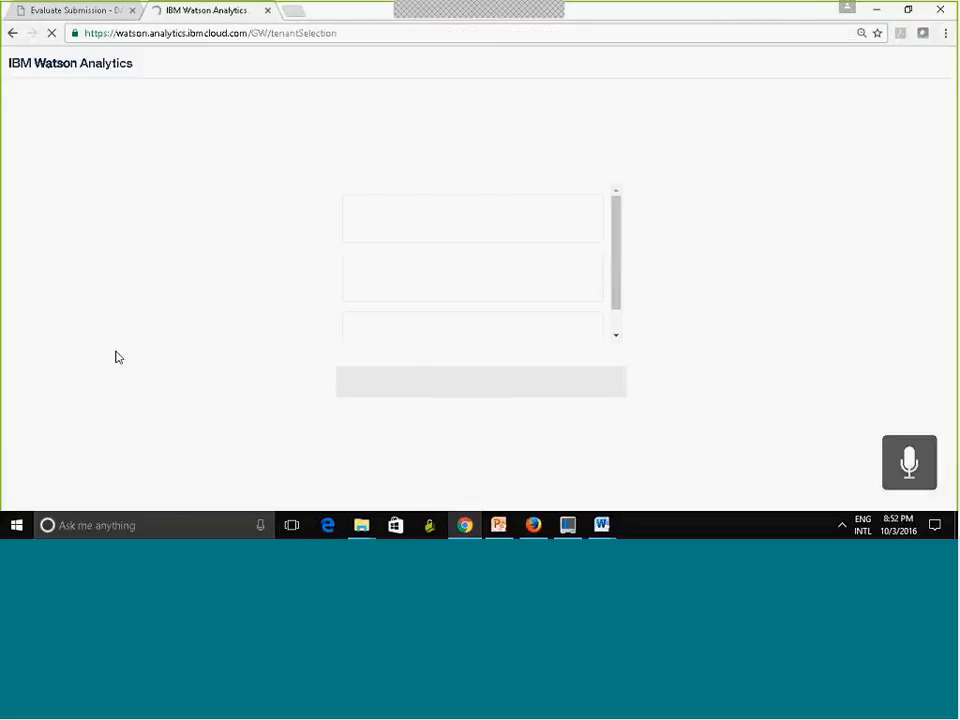
Step: Choose the UMUC Watson Analytics Faculty account from the account list and continue to the home page
drag(620, 284, 615, 306)
click(398, 310)
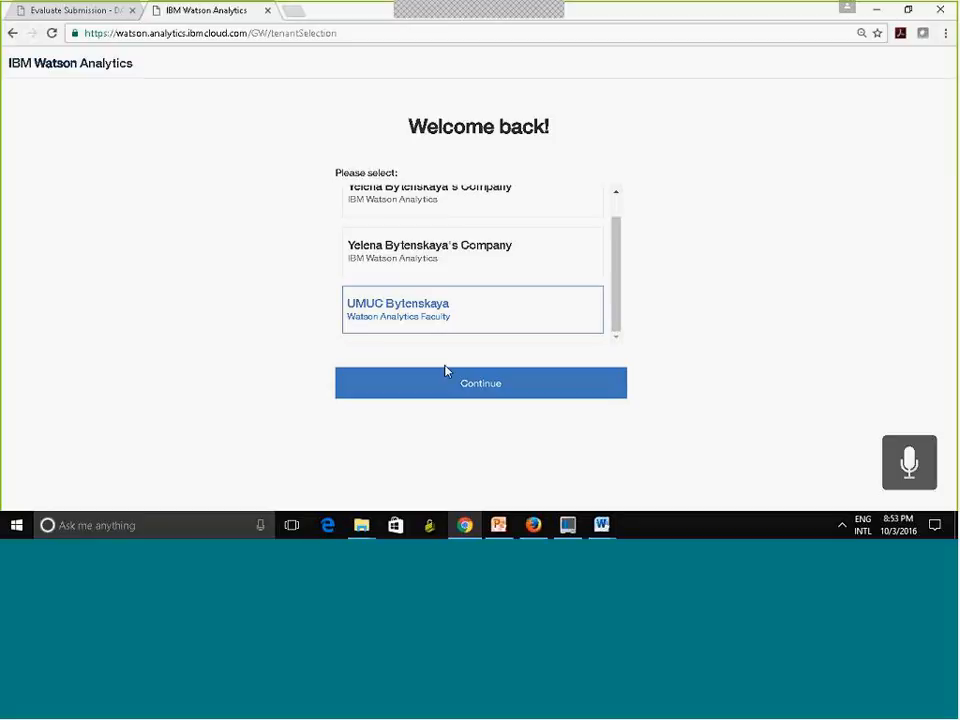
click(463, 394)
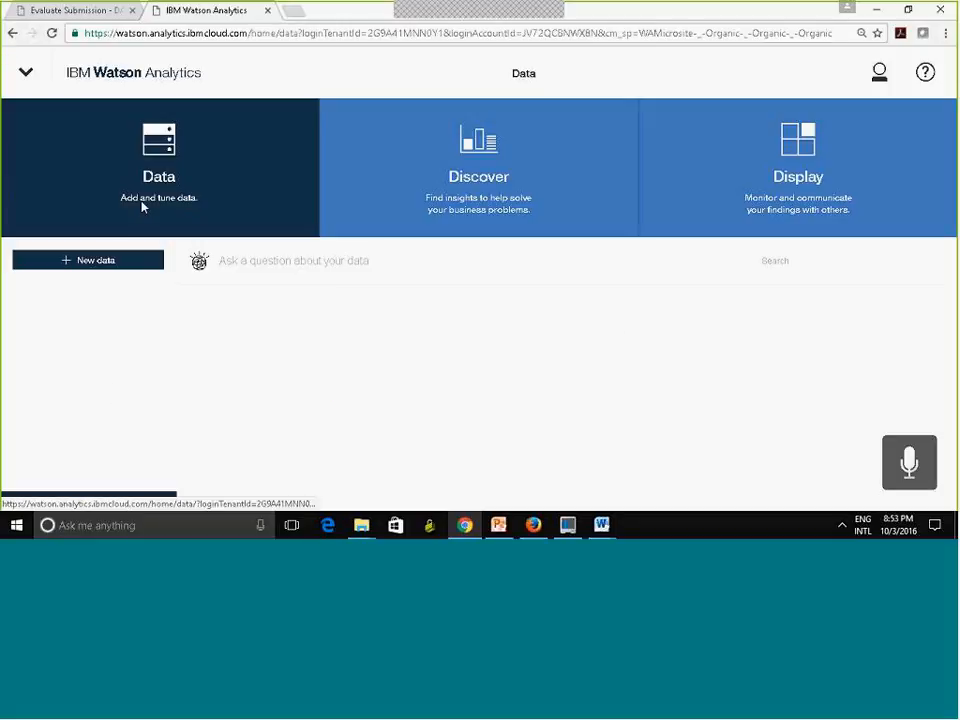
Step: Reopen the unsaved New Discovery Set from the list of open items and close that list
click(26, 74)
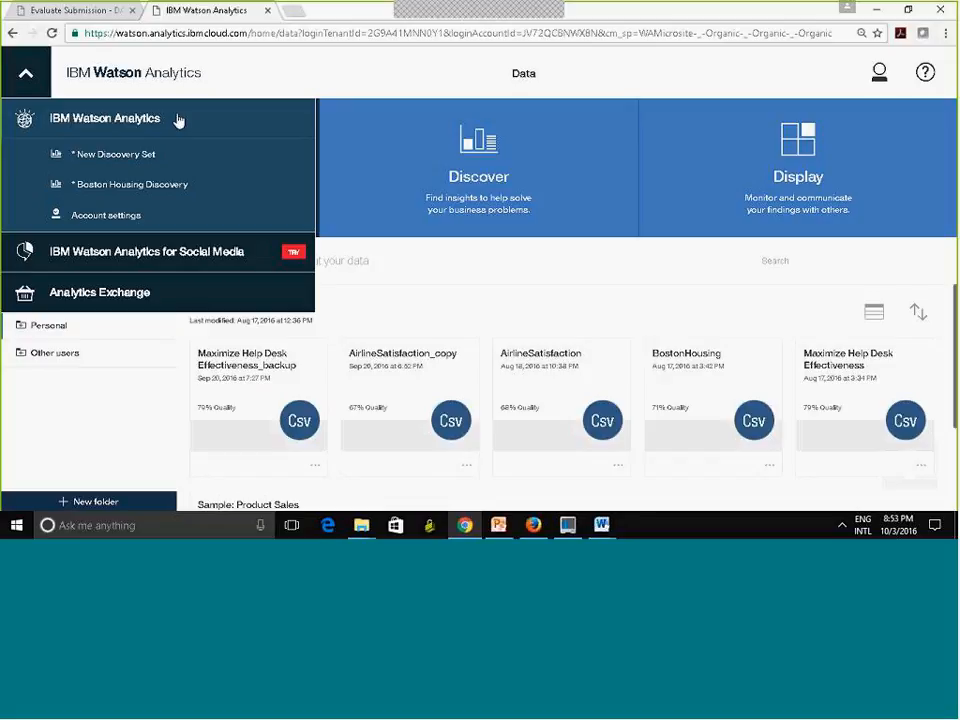
click(129, 165)
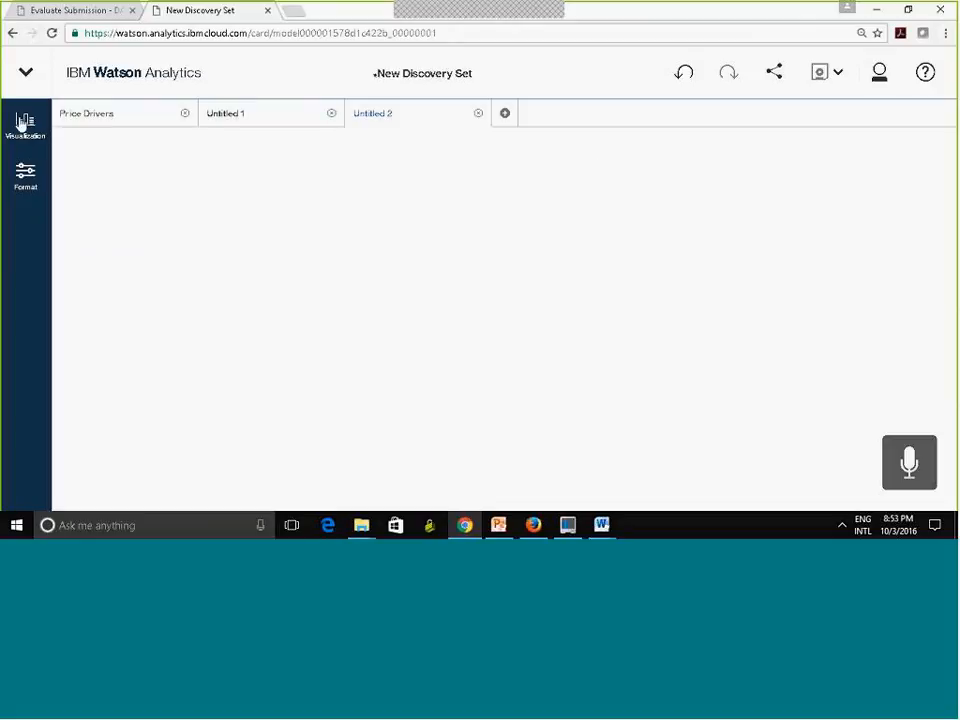
click(27, 76)
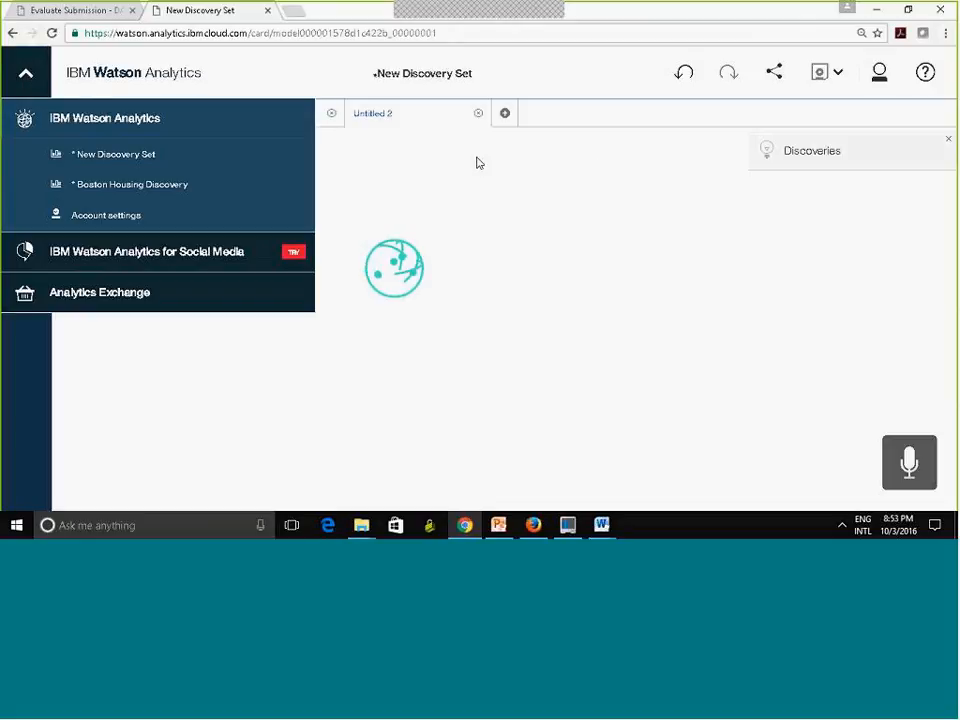
click(610, 119)
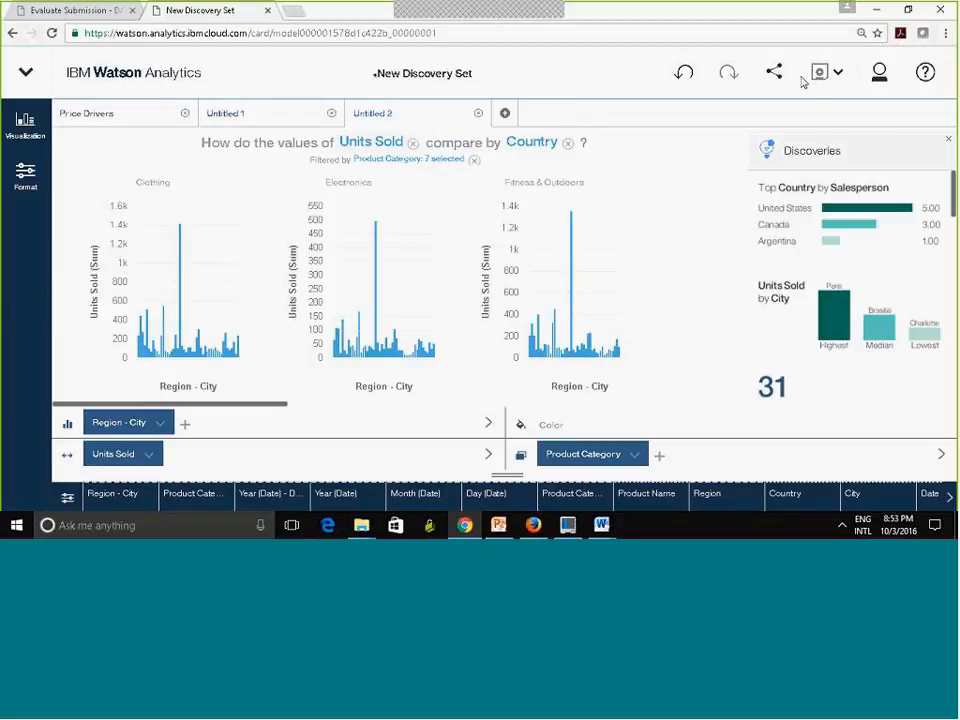
Step: Save the discovery set under the name Price Discovery in the Assignment 1 folder within Personal
click(840, 78)
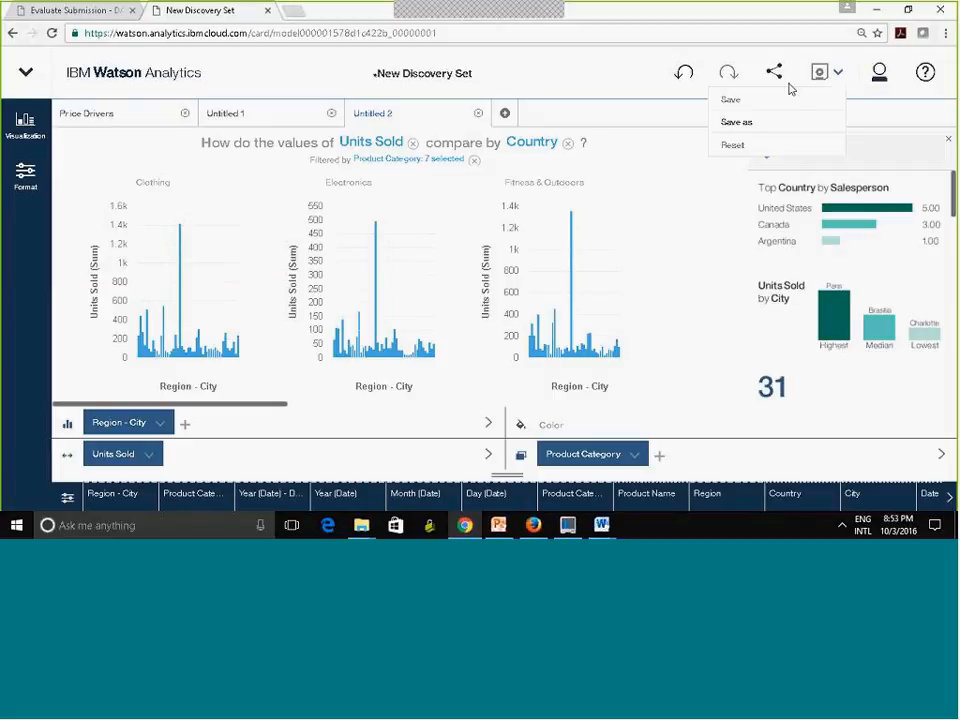
click(740, 123)
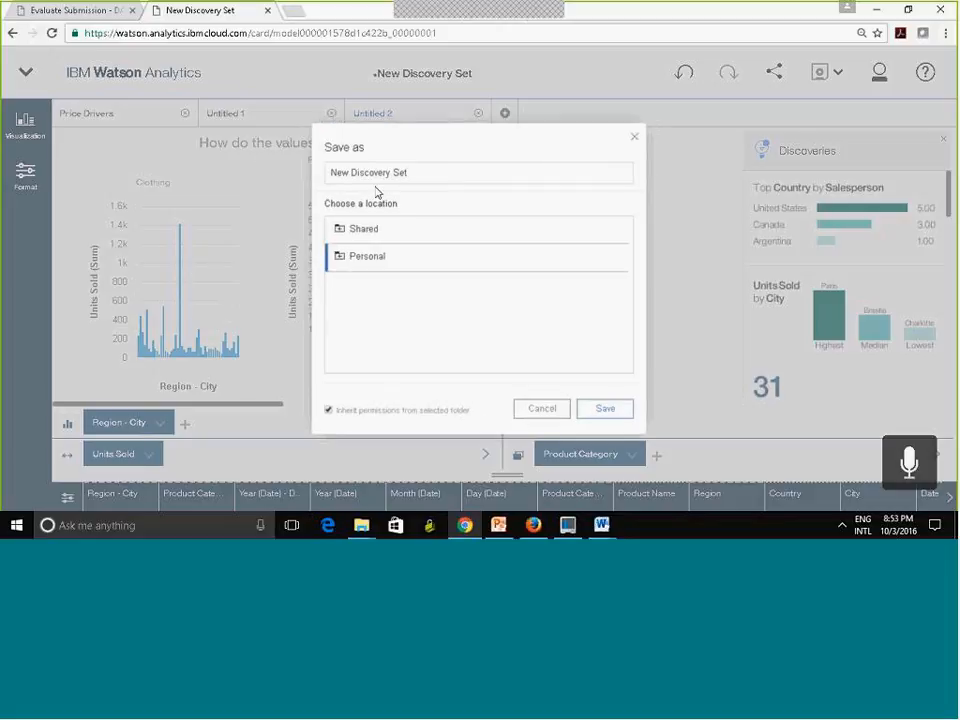
key(BackSpace)
key(BackSpace)
key(BackSpace)
key(BackSpace)
key(BackSpace)
key(BackSpace)
key(BackSpace)
key(BackSpace)
key(BackSpace)
key(BackSpace)
key(BackSpace)
key(BackSpace)
key(BackSpace)
key(BackSpace)
key(BackSpace)
key(BackSpace)
key(BackSpace)
text(Price)
click(341, 266)
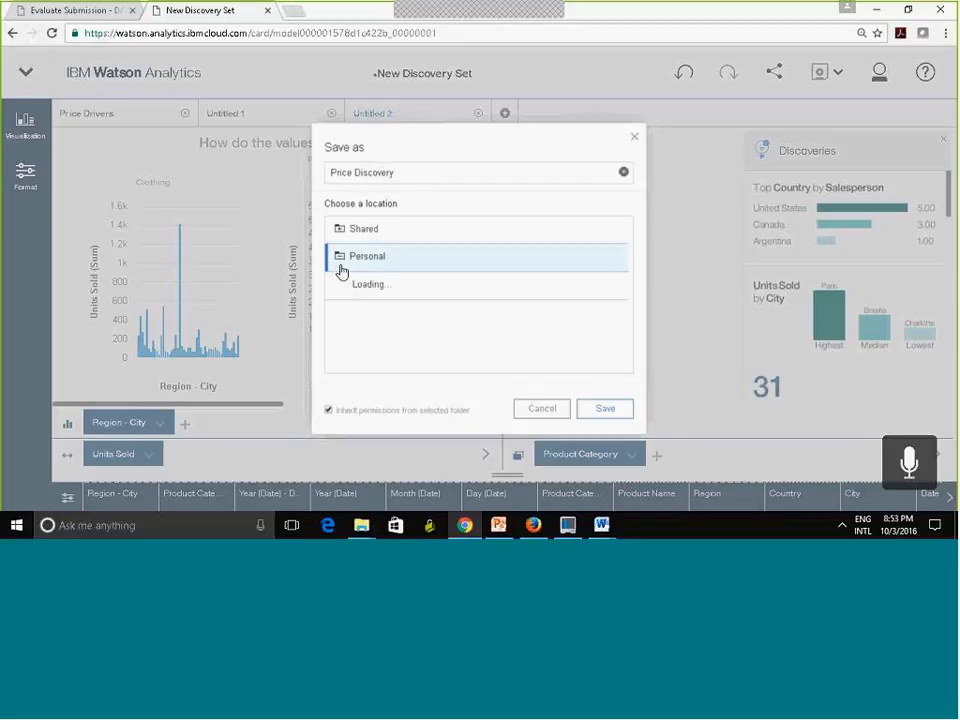
click(375, 287)
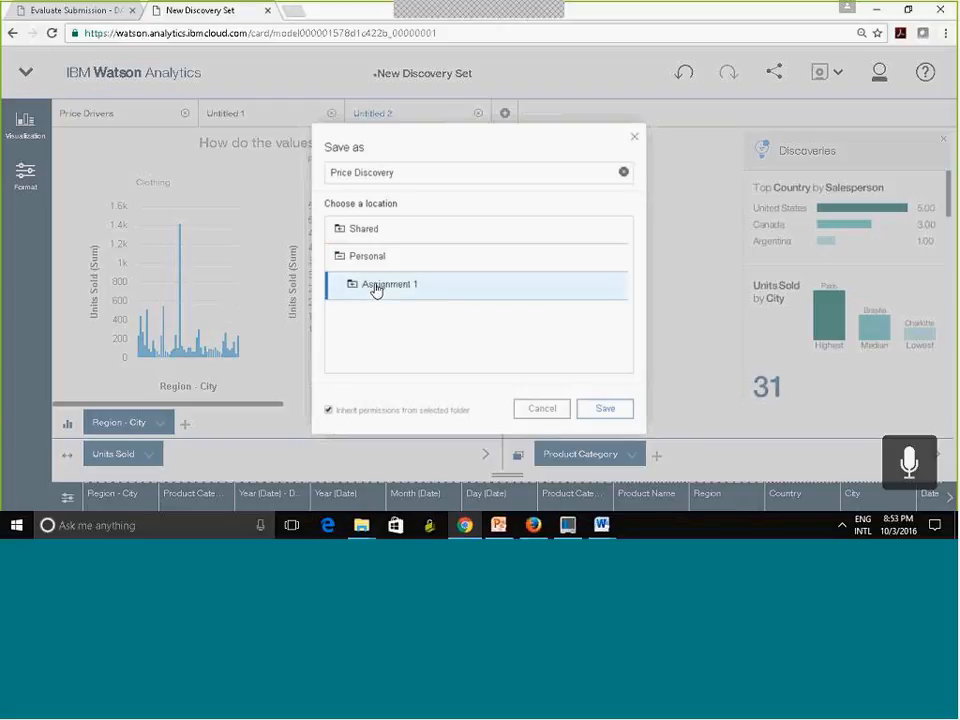
click(607, 412)
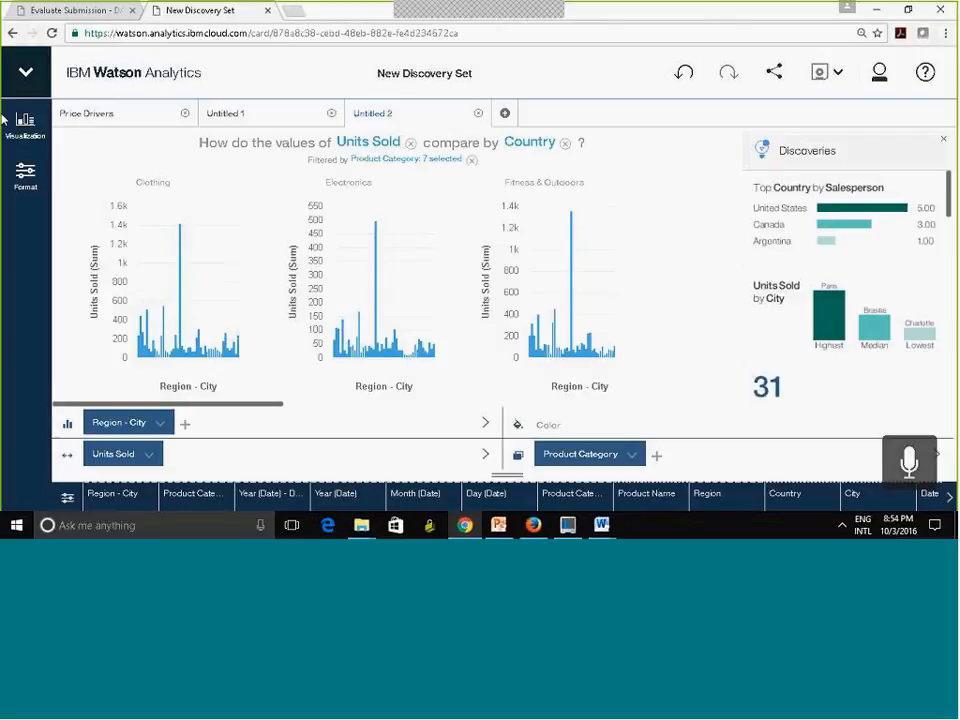
Step: Close the saved Price Discovery and return to the Watson Analytics home page
click(26, 76)
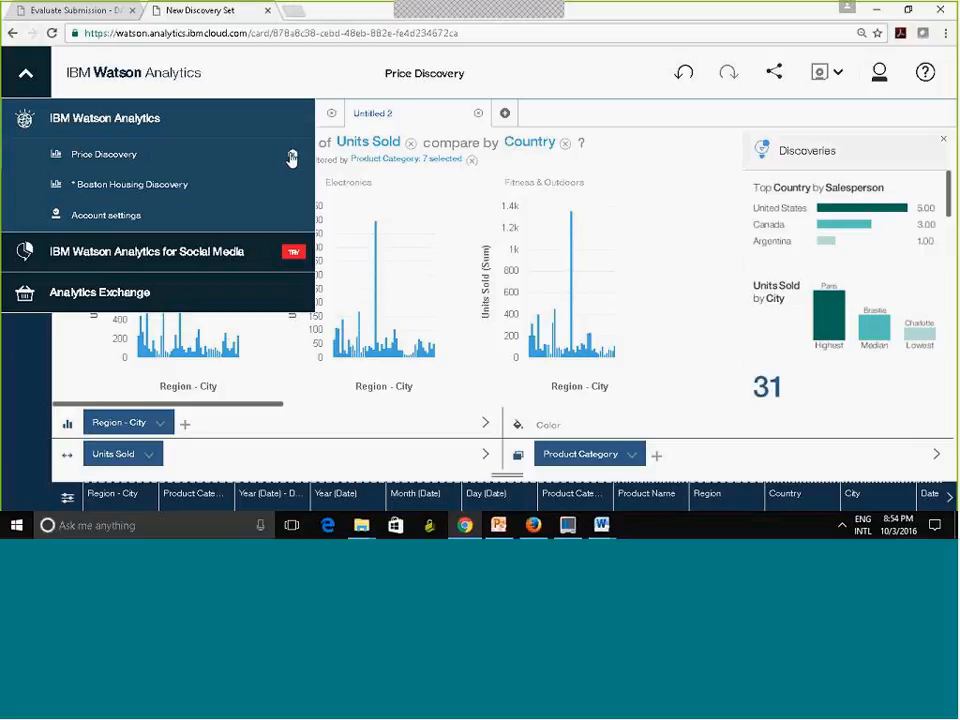
click(26, 76)
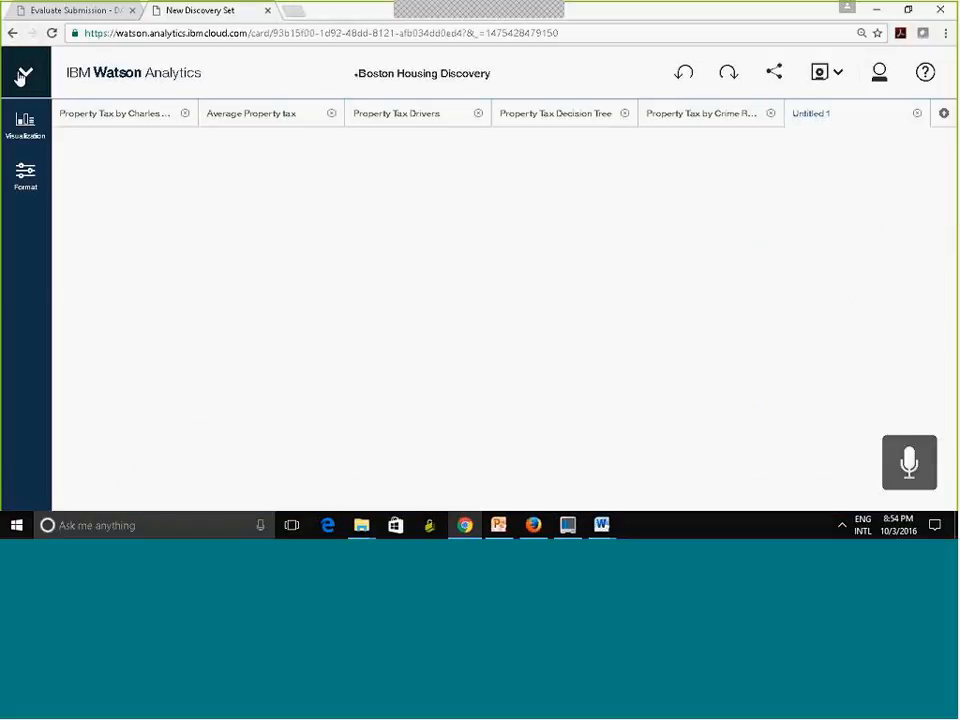
click(20, 76)
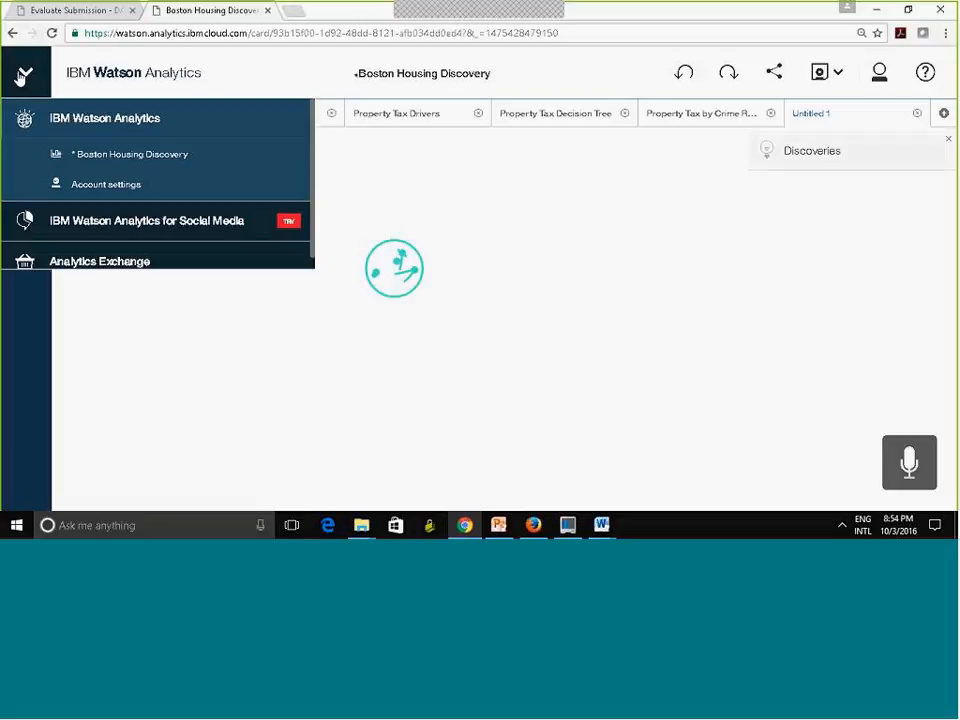
click(71, 122)
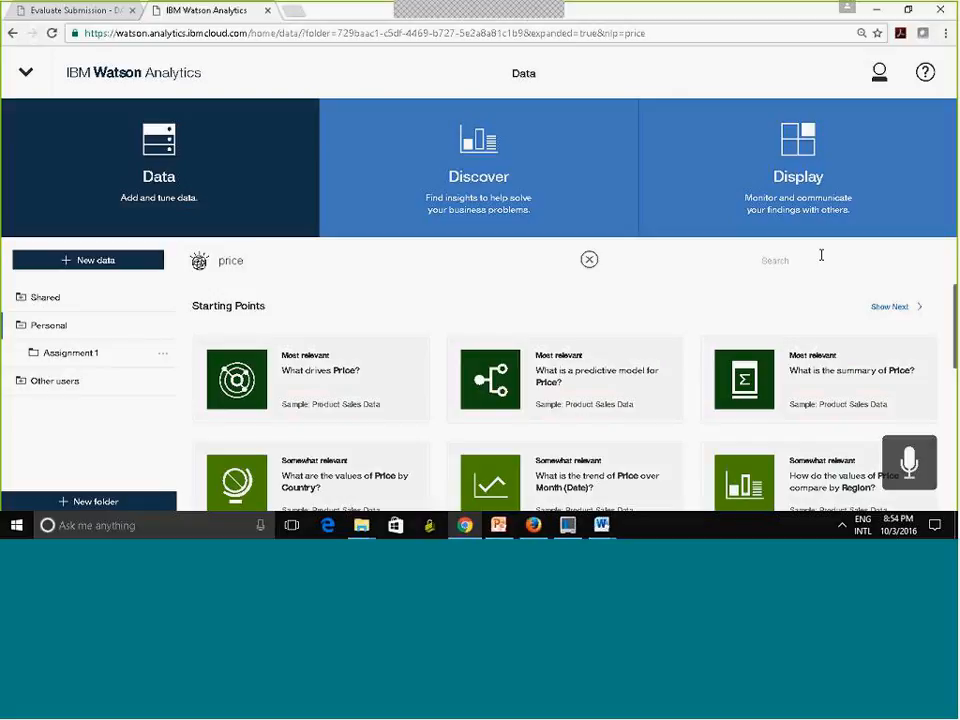
Step: Clear the price question from the data search and show the Personal discovery sets in Discover
click(590, 261)
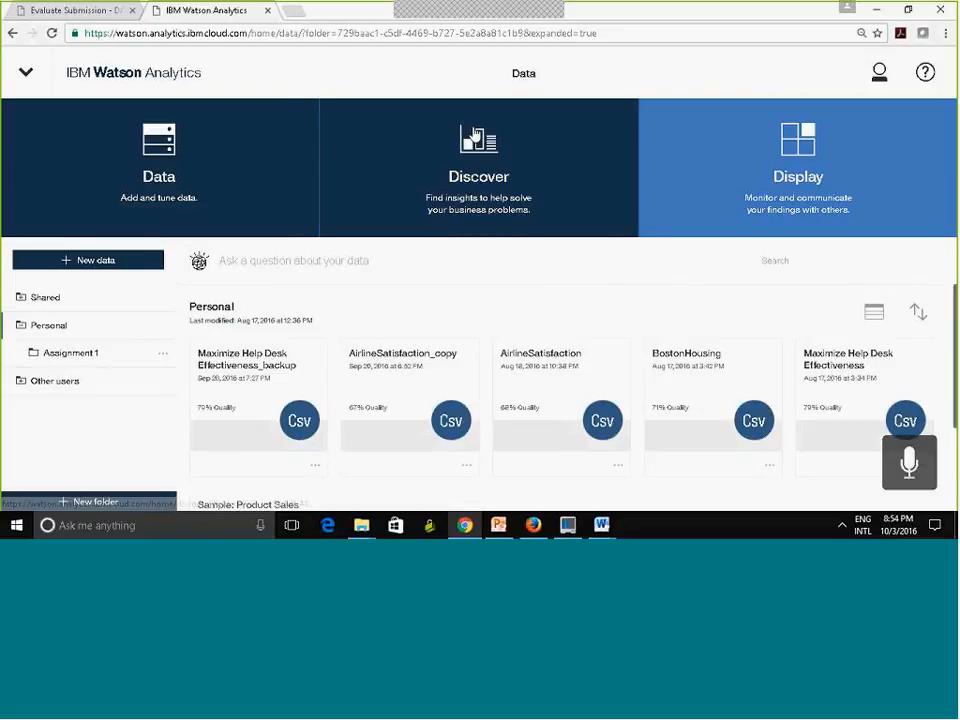
click(481, 172)
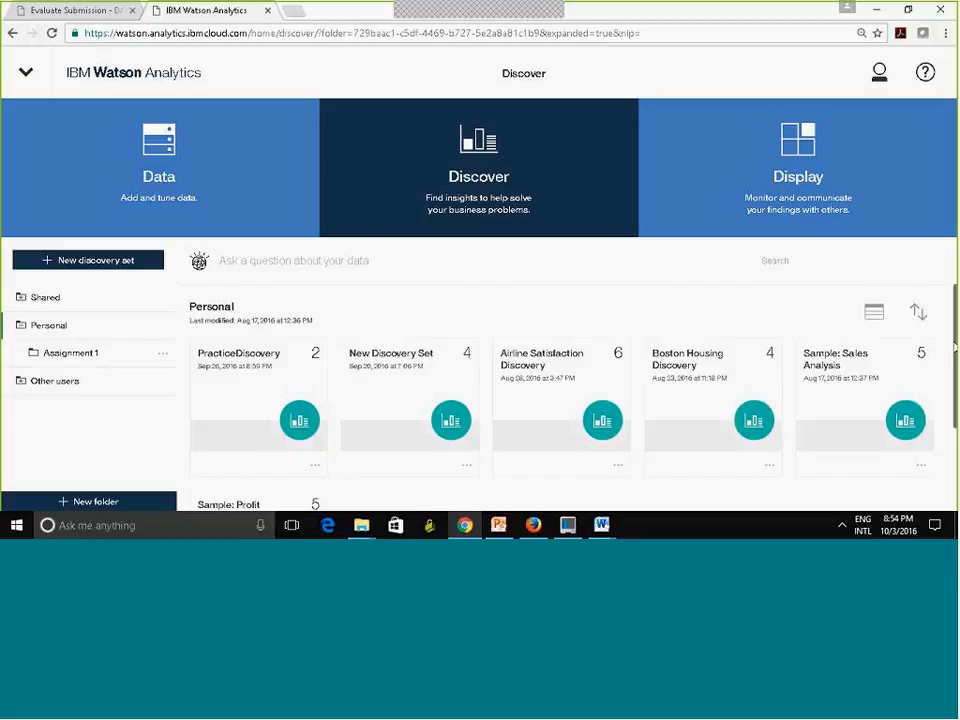
Step: Look through the Personal discovery sets and switch to the Display area
scroll(560, 400, down, 3)
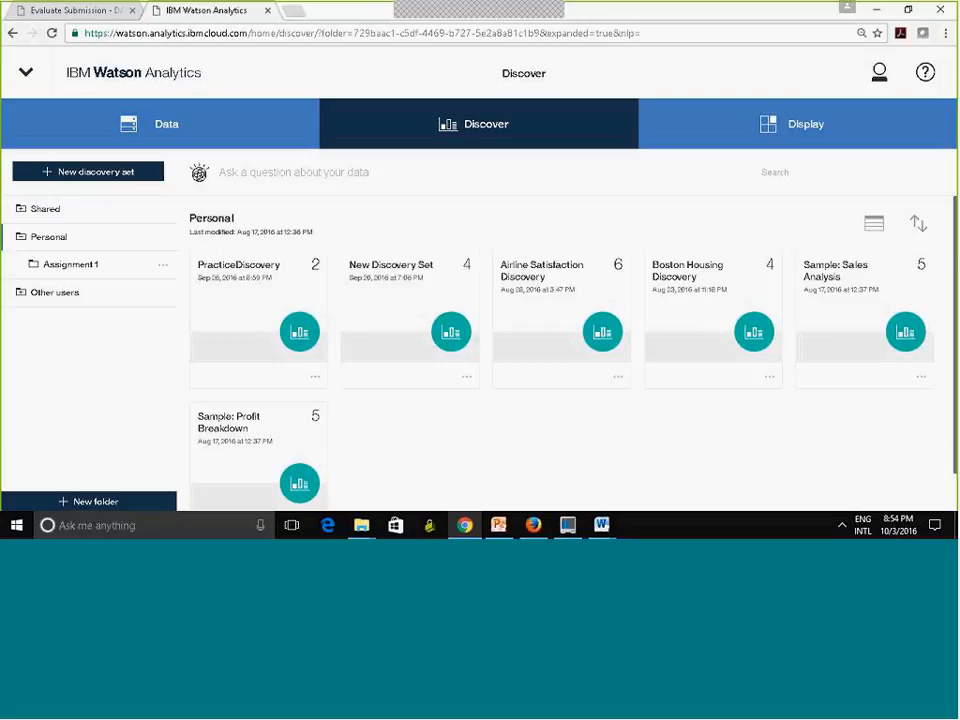
drag(950, 243, 657, 476)
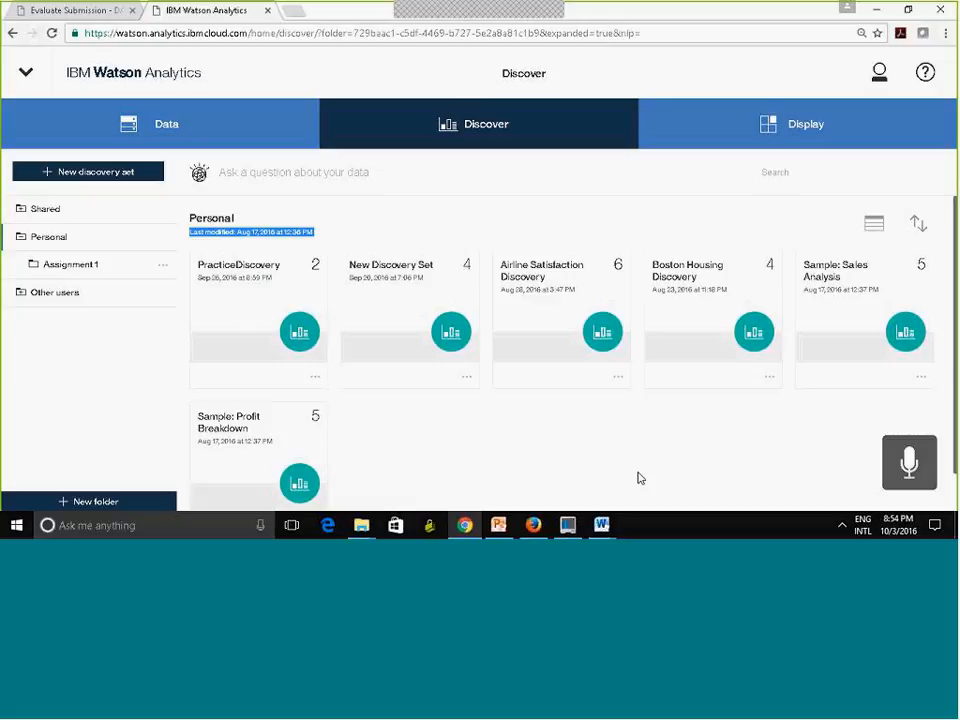
click(785, 126)
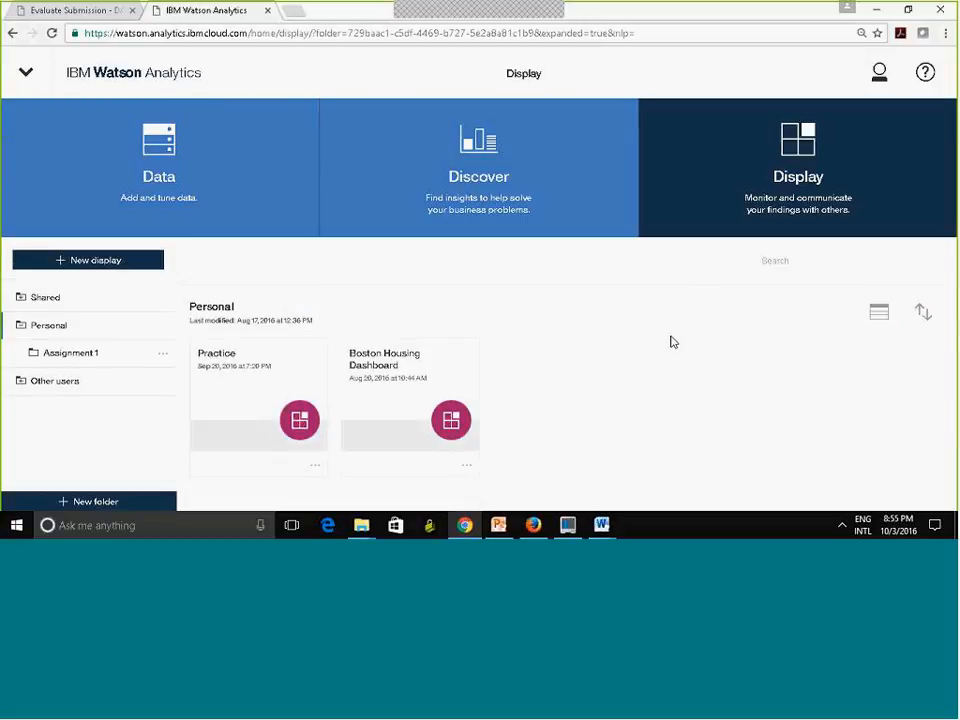
Step: Create a new dashboard named Assignment 1 Presentation with the layout of four equal panels
click(75, 263)
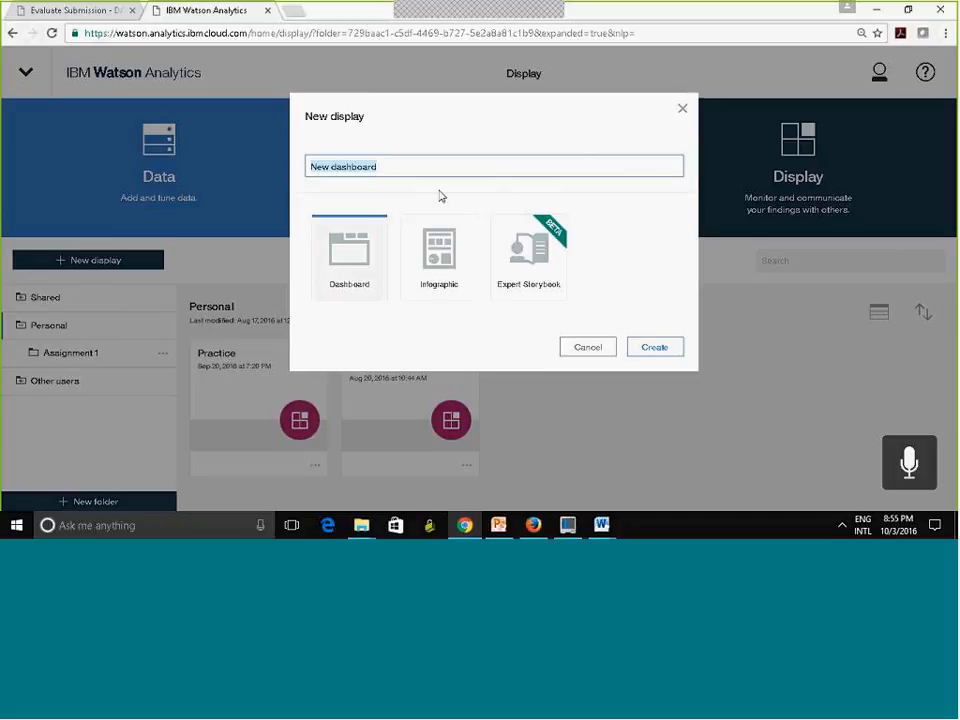
text(Assignmen)
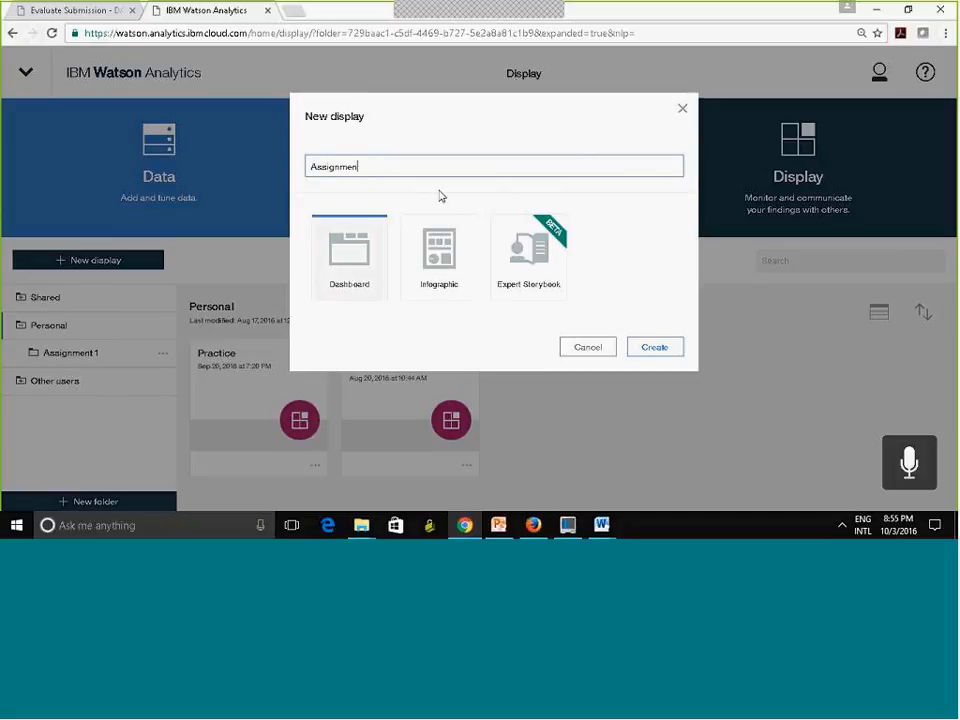
text(t 1)
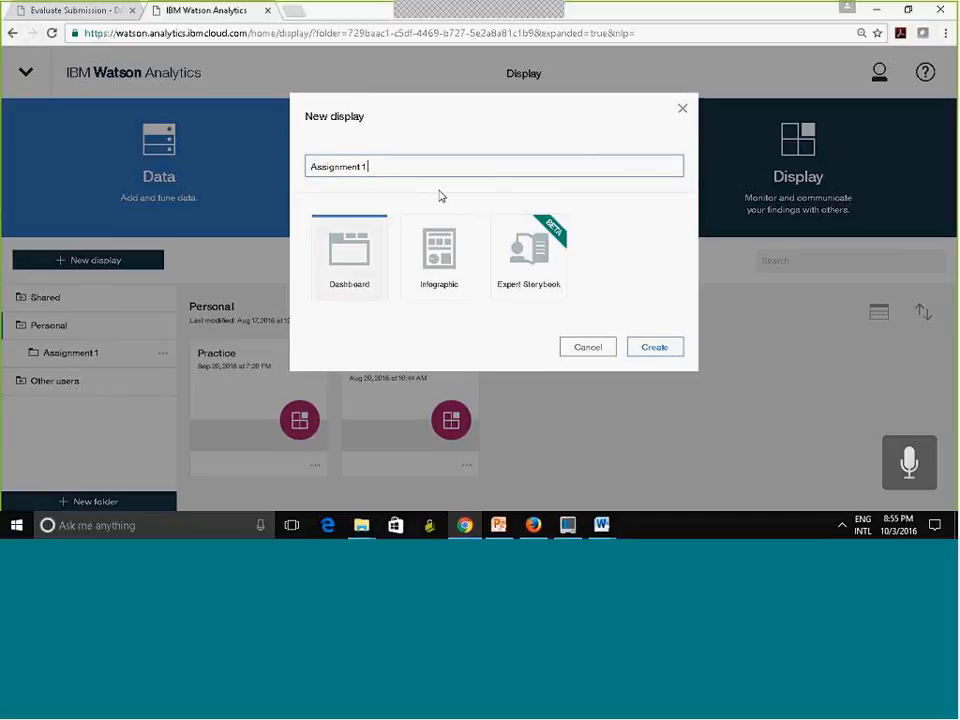
text( Presentation)
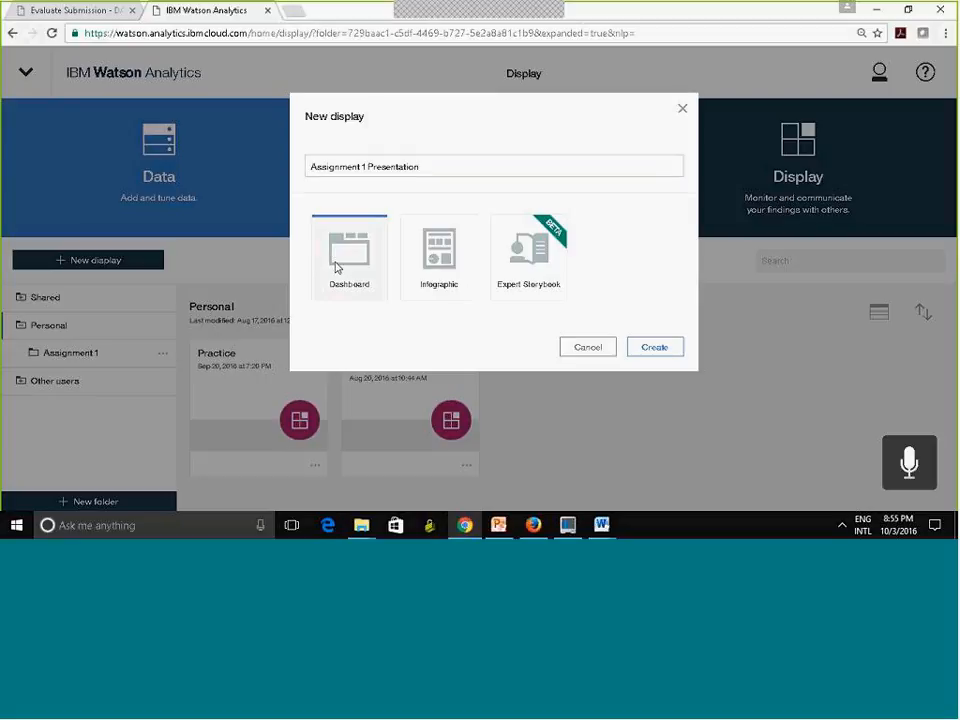
click(655, 347)
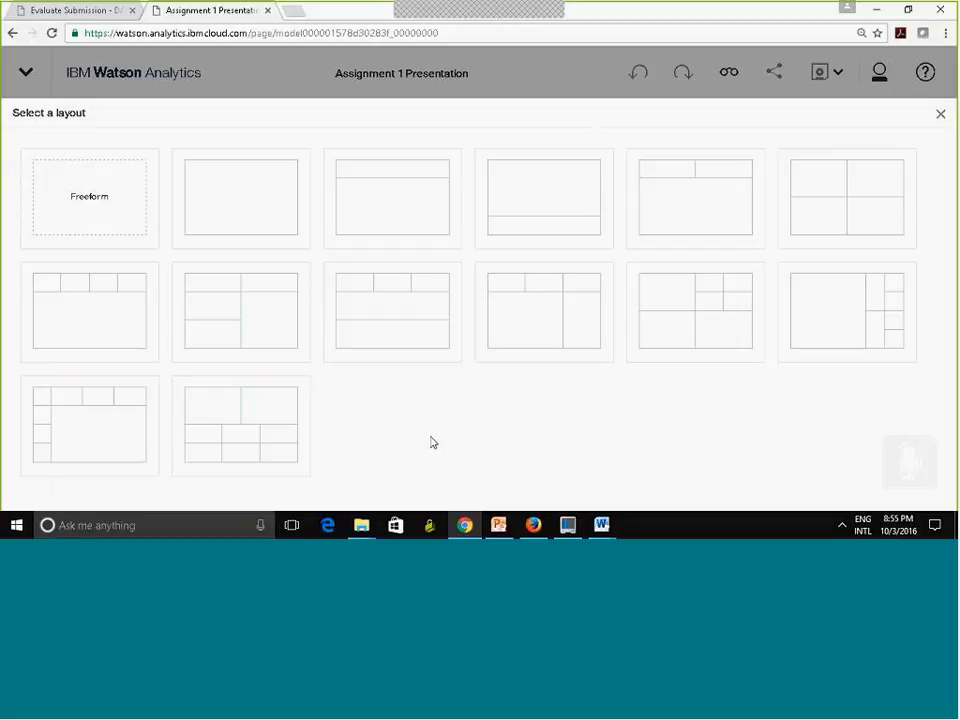
click(822, 195)
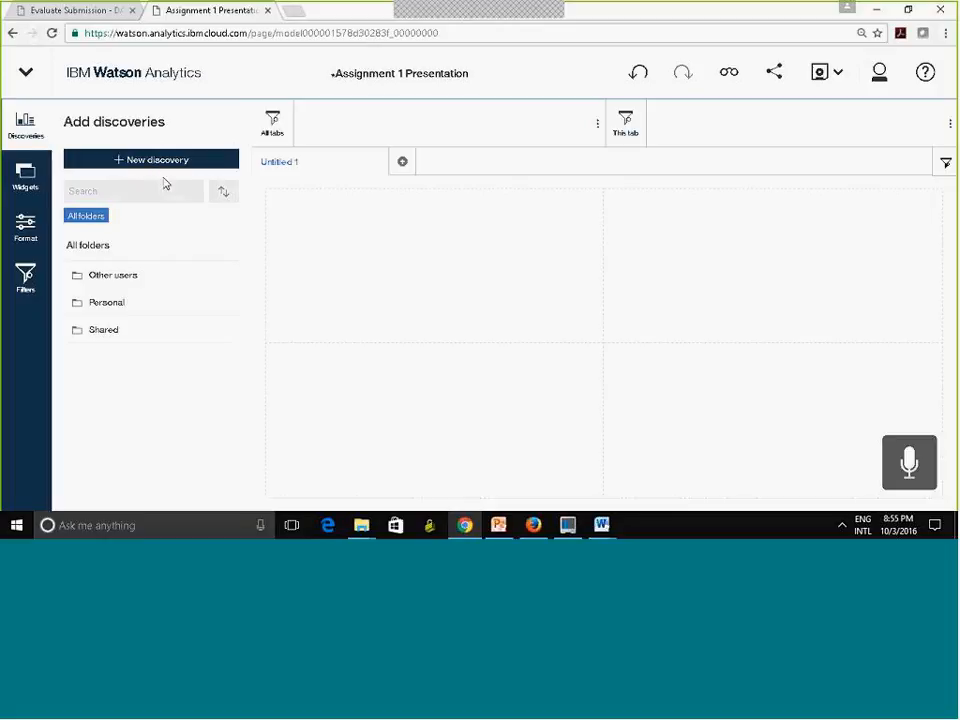
Step: Open the Personal folder of discoveries for the dashboard and check which discoveries PracticeDiscovery contains
click(98, 305)
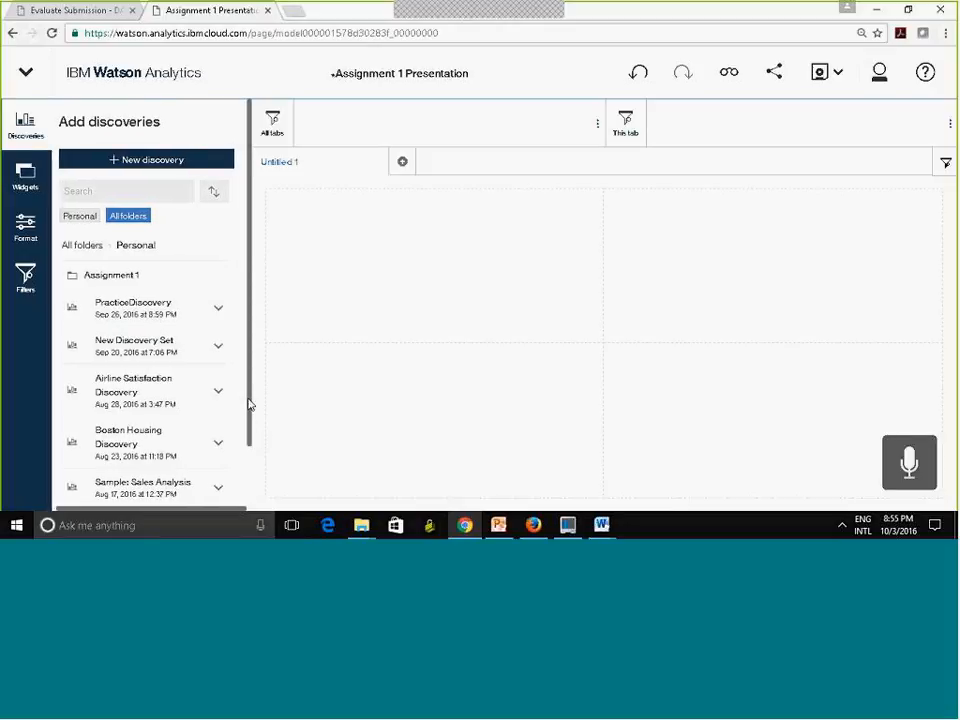
drag(247, 396, 251, 463)
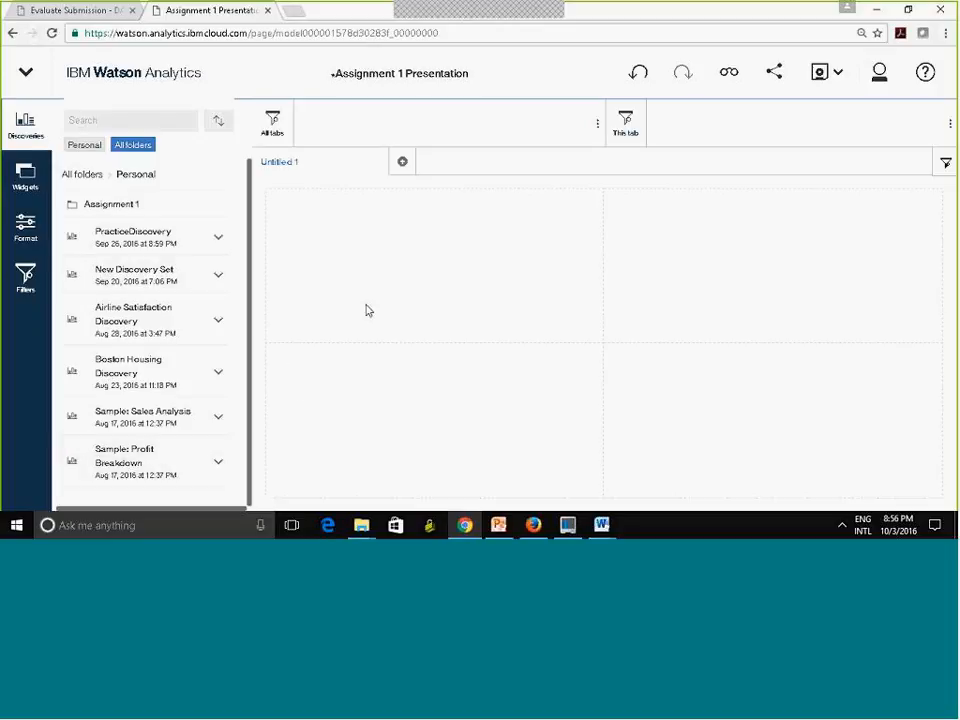
click(218, 242)
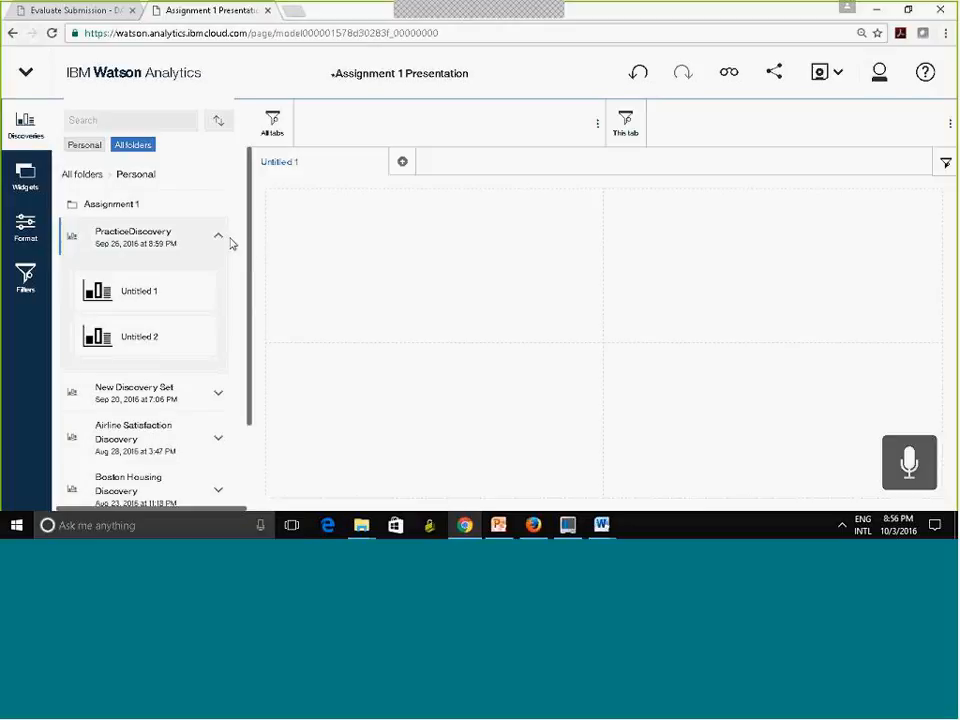
click(221, 240)
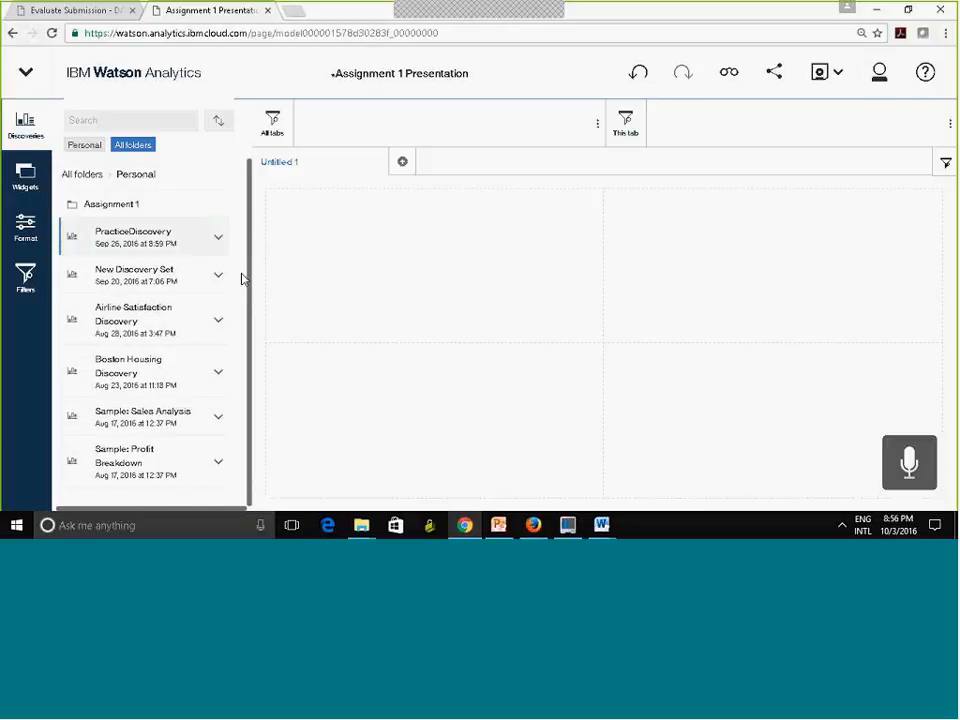
drag(242, 326, 338, 297)
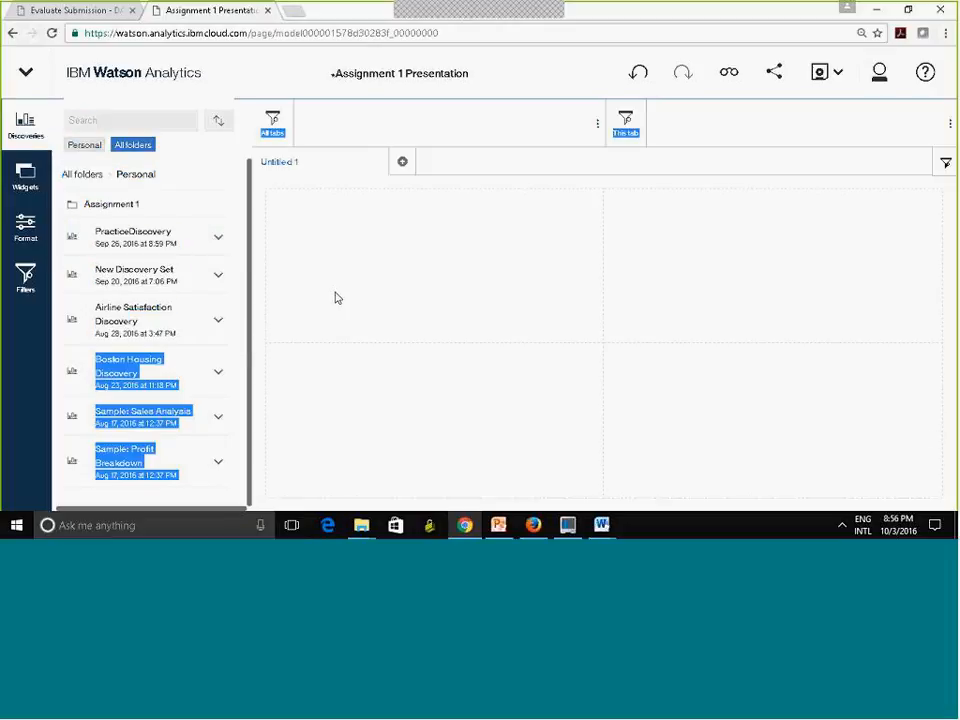
click(337, 297)
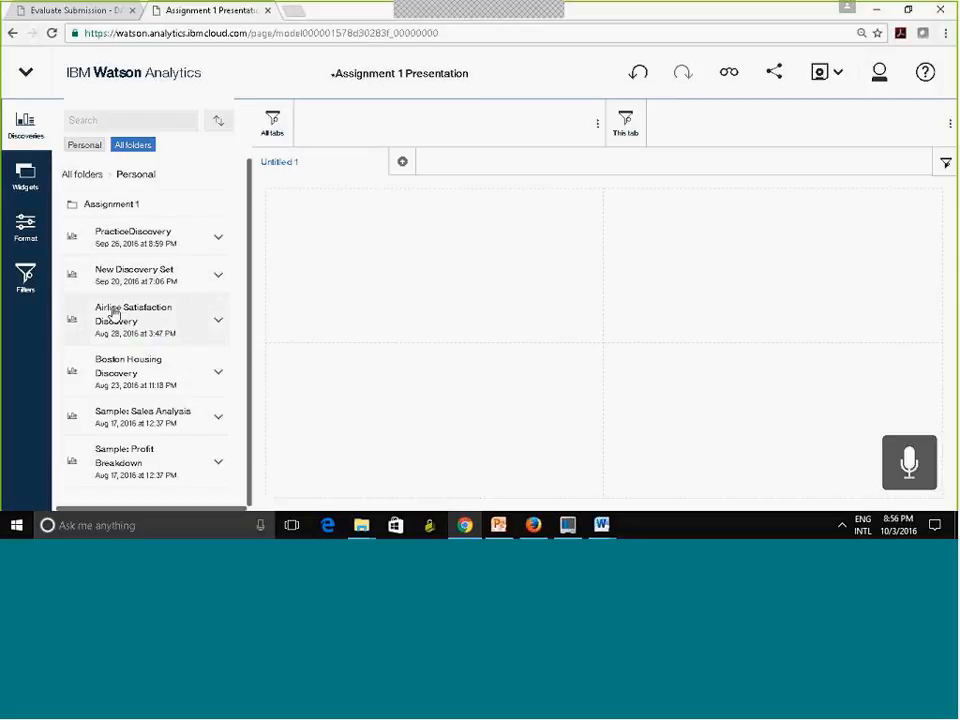
Step: Place Boston Housing's Average Property tax, Property Tax Drivers and Property Tax by Charles River in the upper-left, upper-right and lower-left panels
click(218, 372)
drag(252, 352, 242, 465)
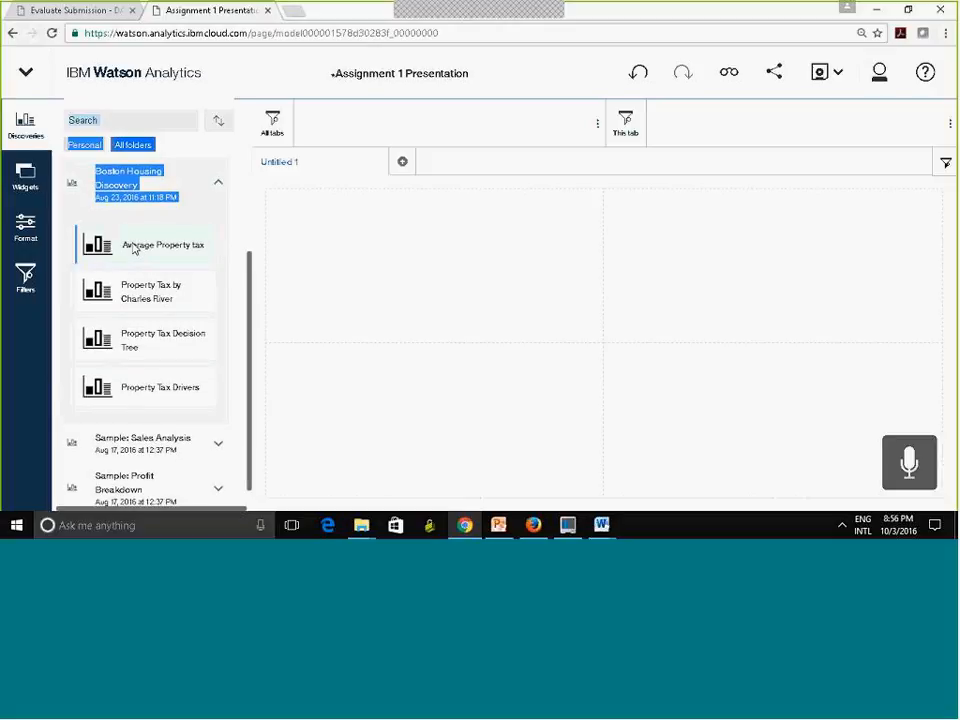
drag(133, 248, 435, 264)
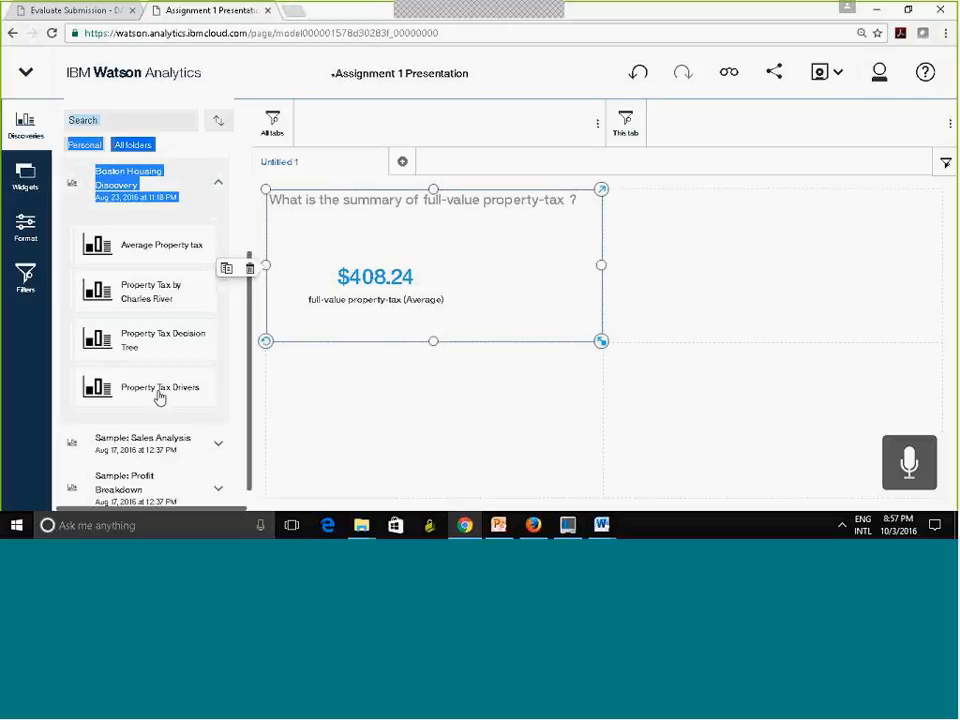
drag(124, 392, 767, 264)
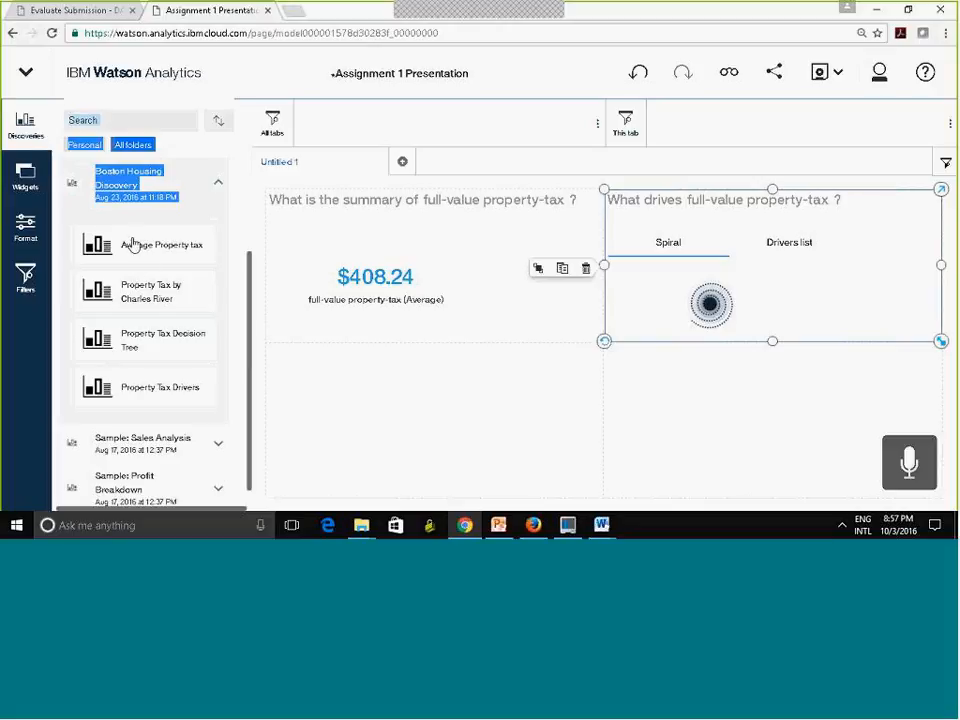
drag(100, 243, 150, 212)
drag(113, 293, 435, 417)
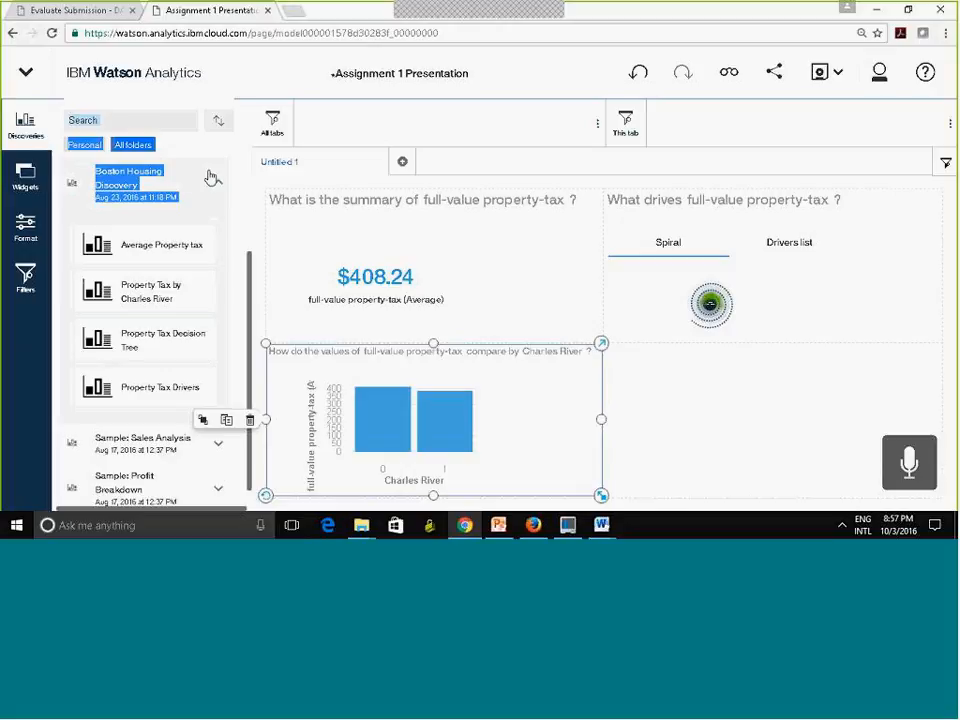
click(248, 165)
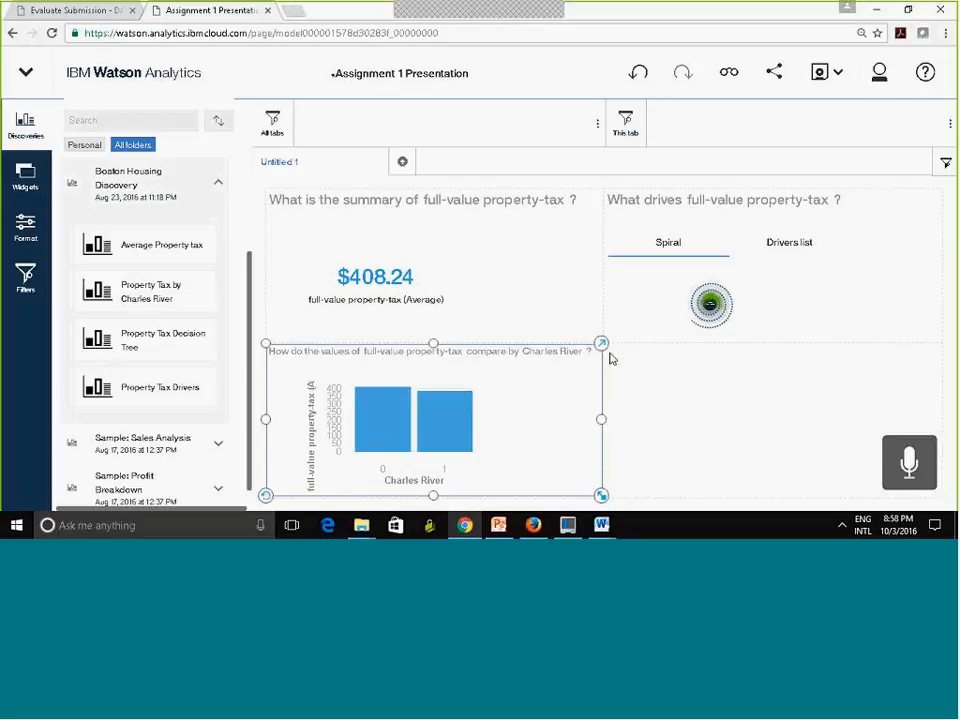
Step: Expand the property-tax summary panel, filter it to lower status 19.2 to 37.97, and return to the dashboard
click(516, 262)
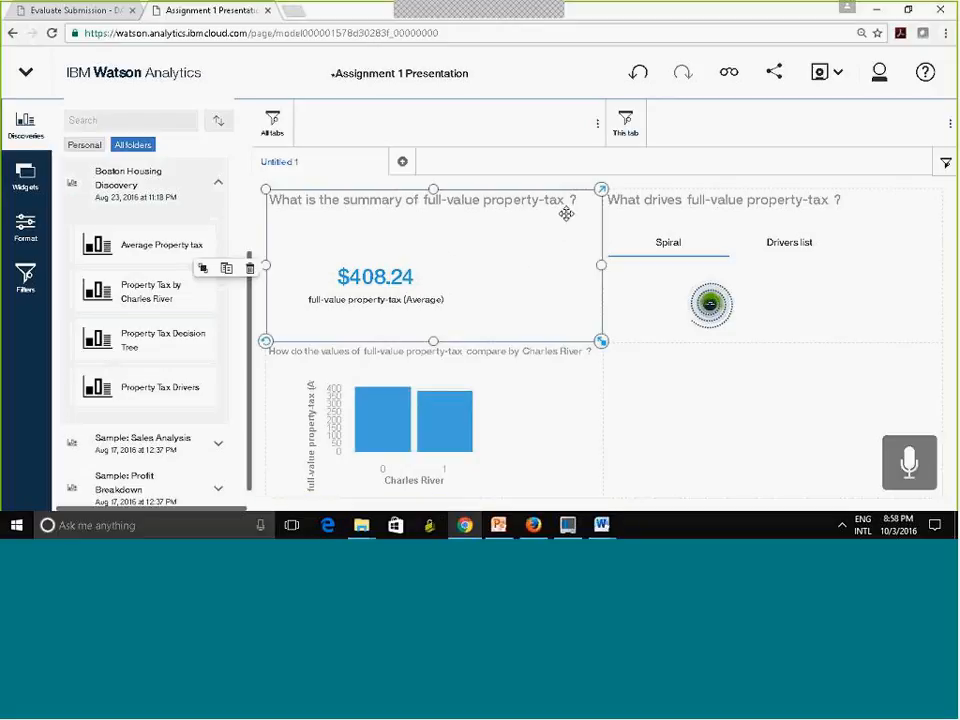
click(601, 189)
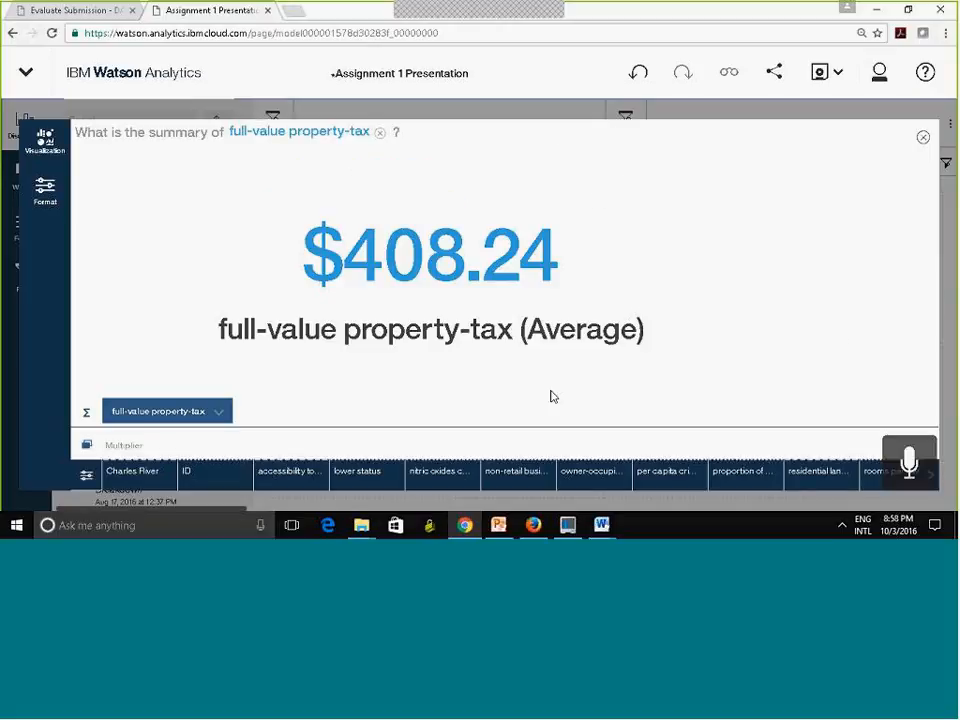
click(365, 481)
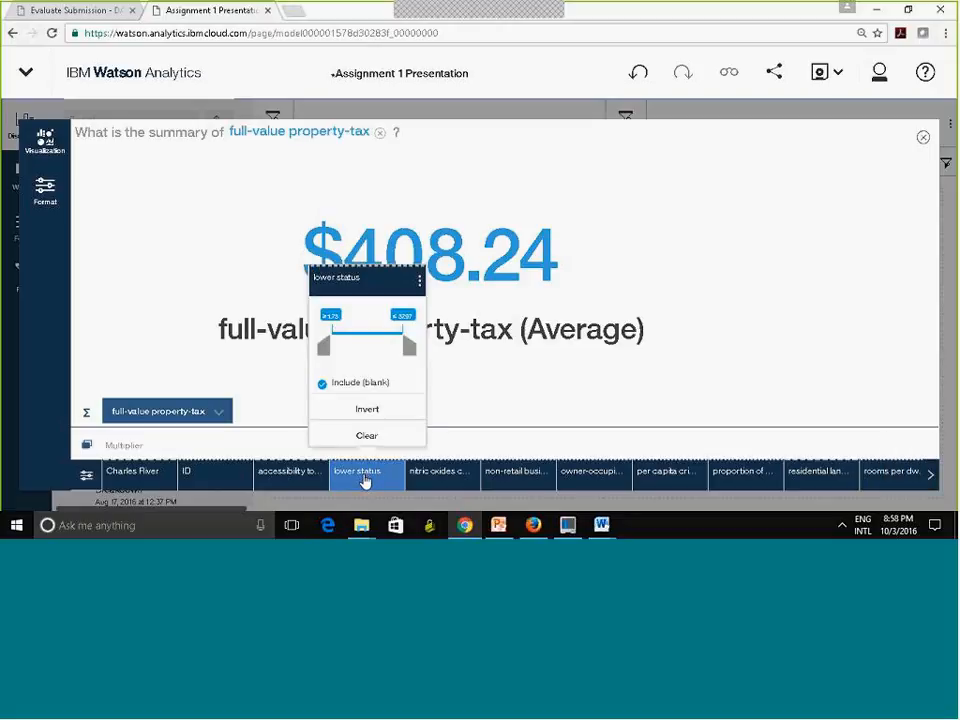
drag(323, 343, 360, 348)
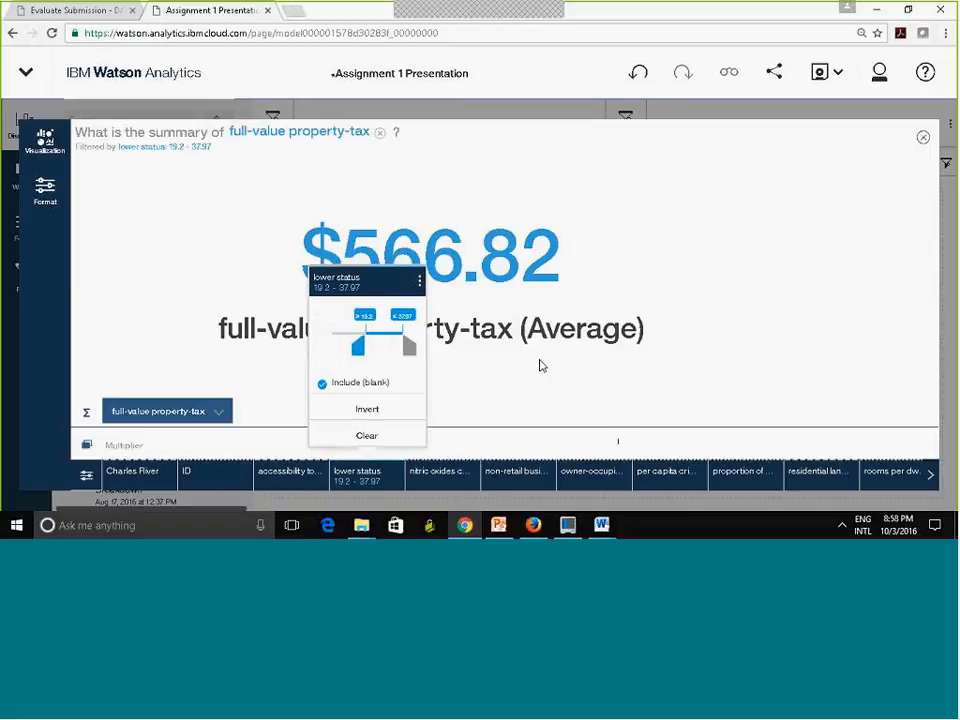
click(510, 426)
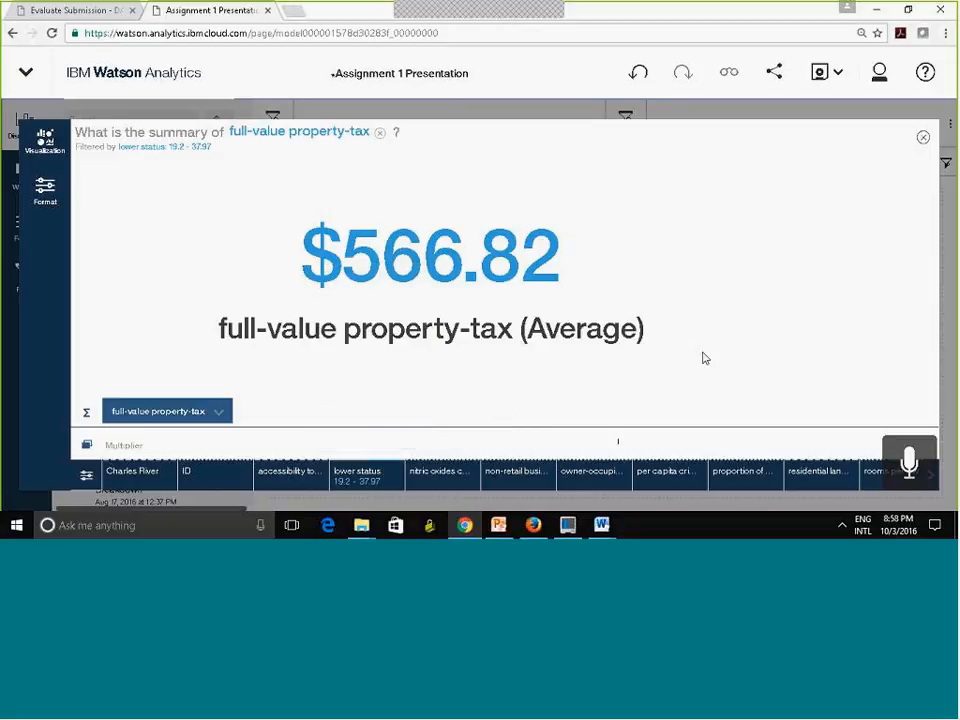
click(924, 137)
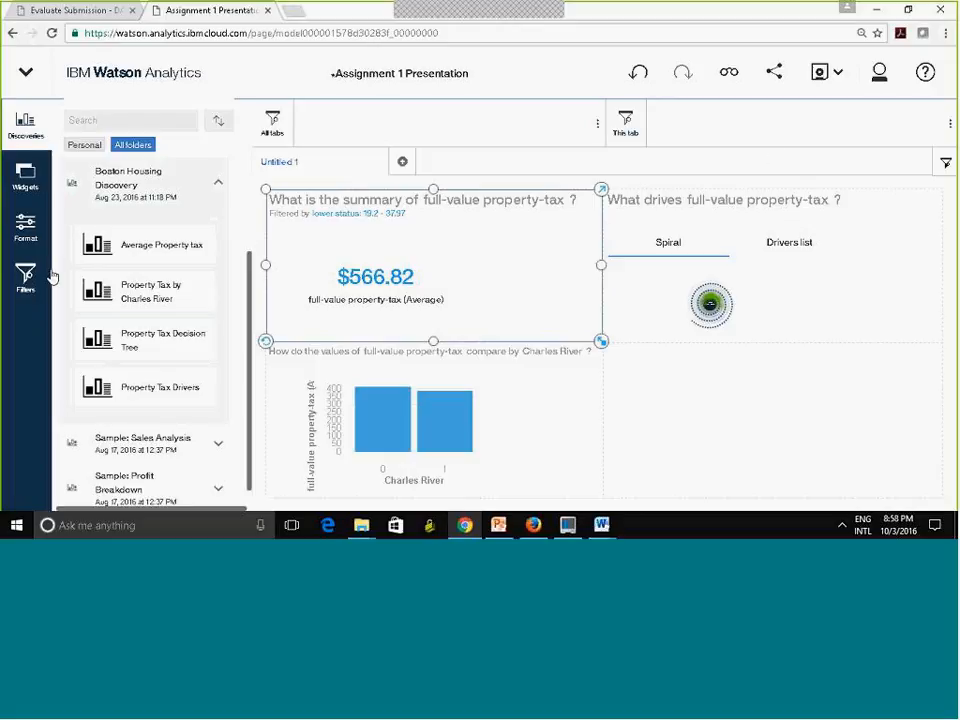
Step: Add a lower status filter to the current tab and set its upper limit to about 16.26
click(21, 283)
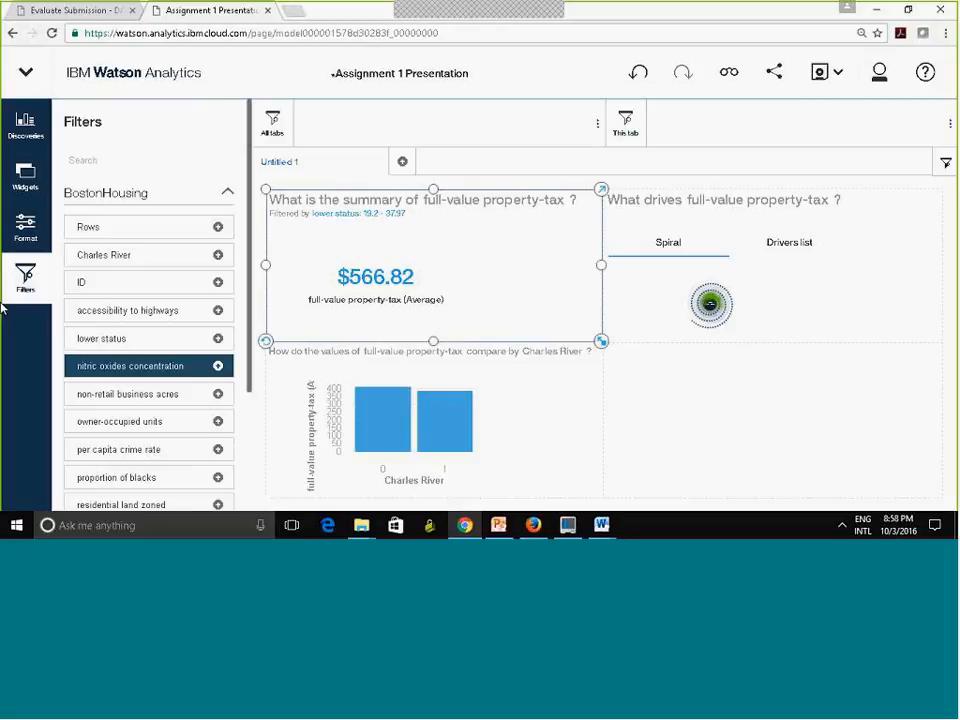
drag(252, 281, 258, 355)
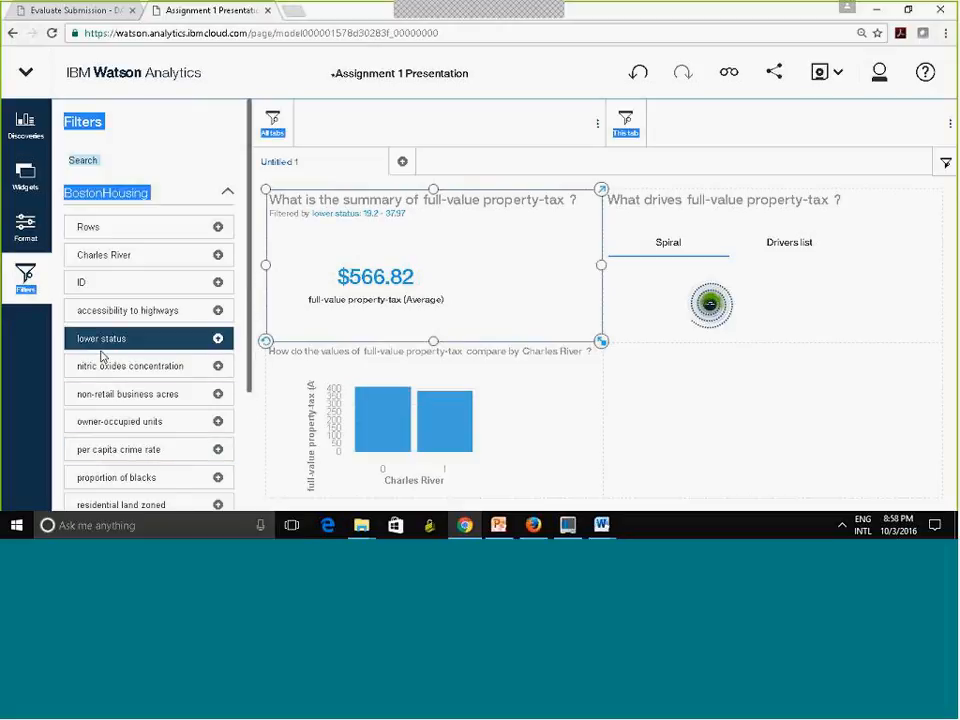
drag(100, 343, 704, 132)
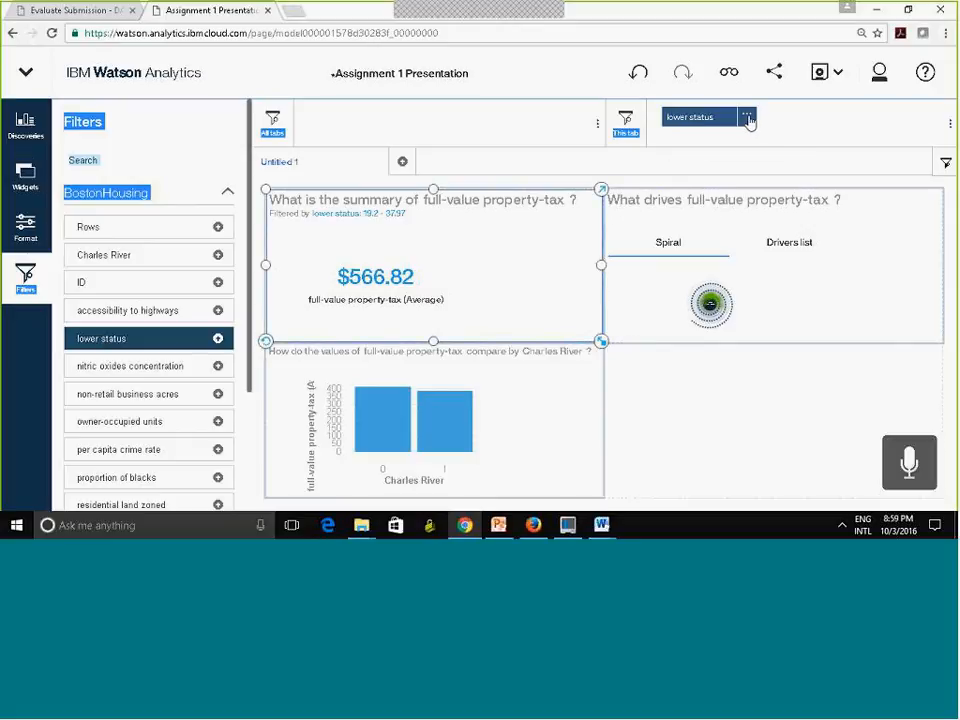
click(746, 118)
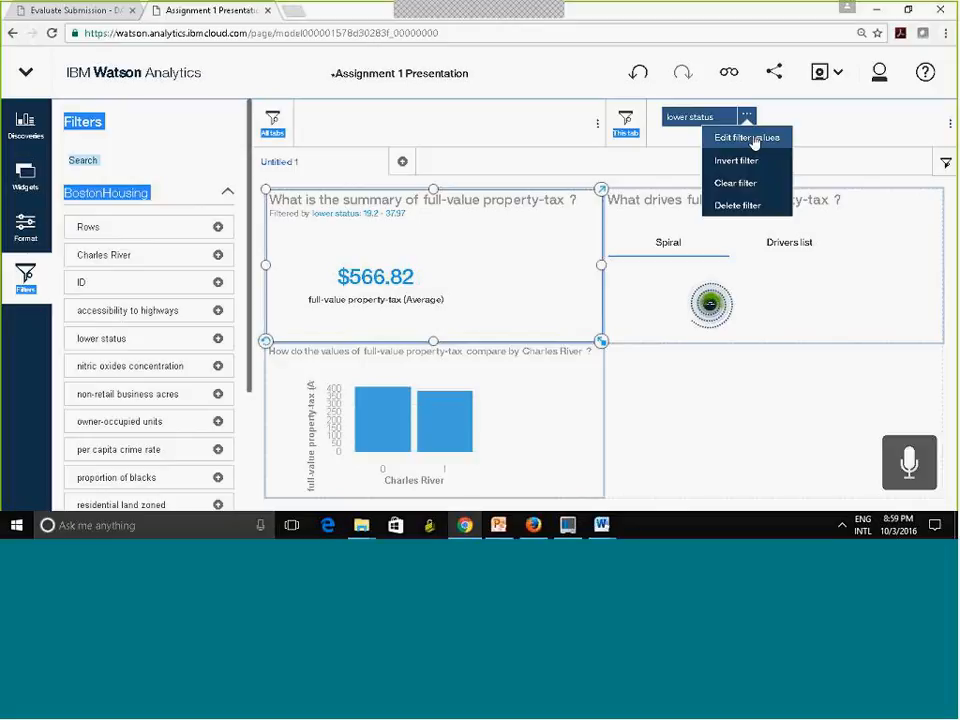
click(754, 141)
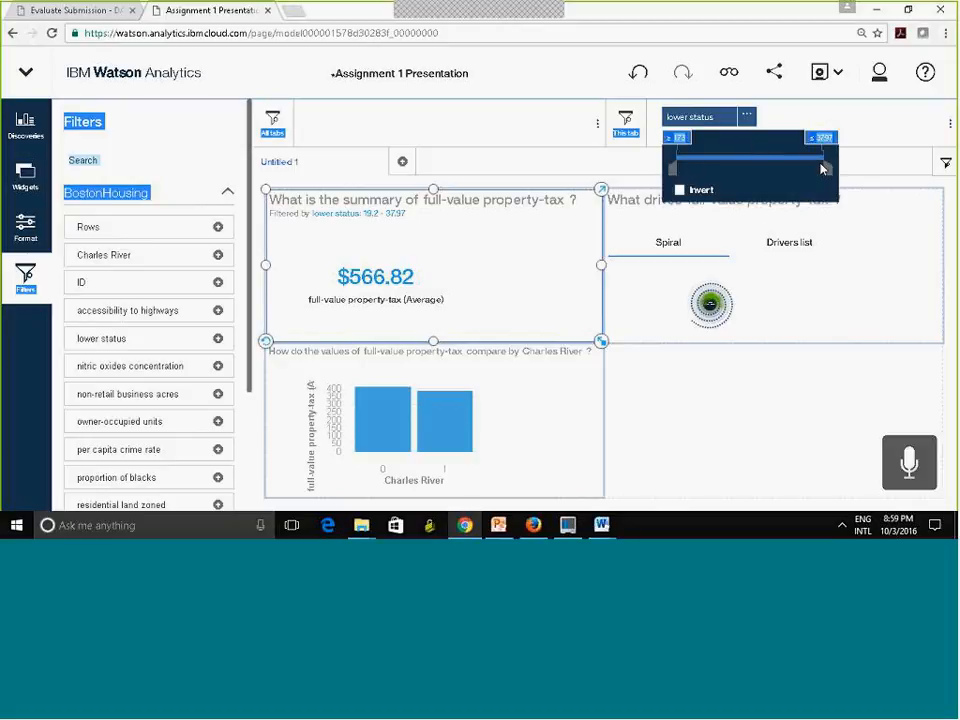
drag(830, 169, 740, 168)
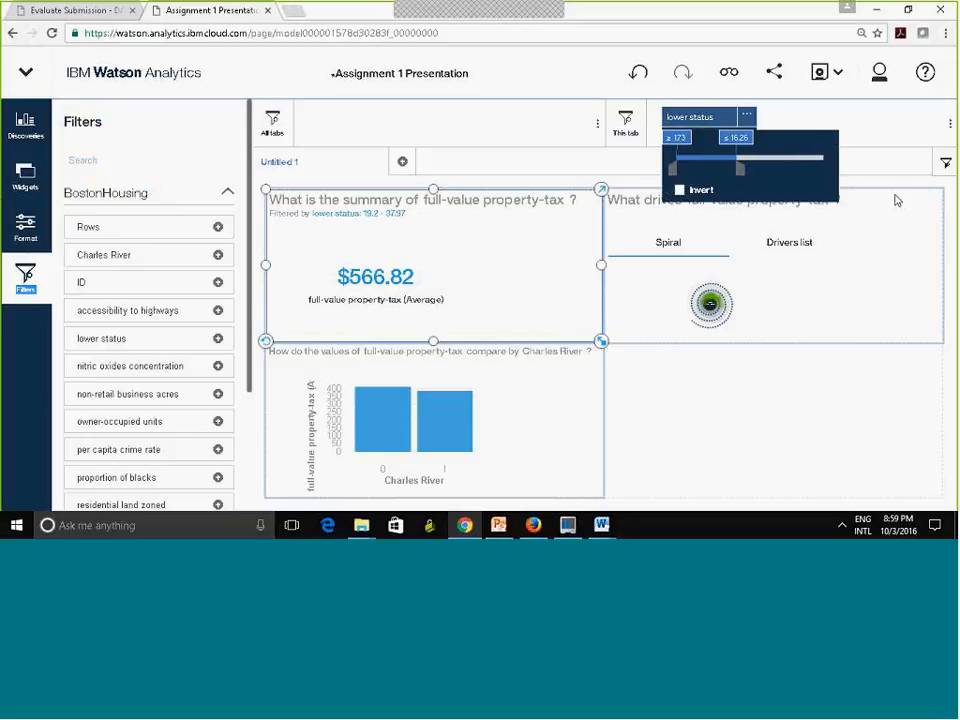
click(876, 123)
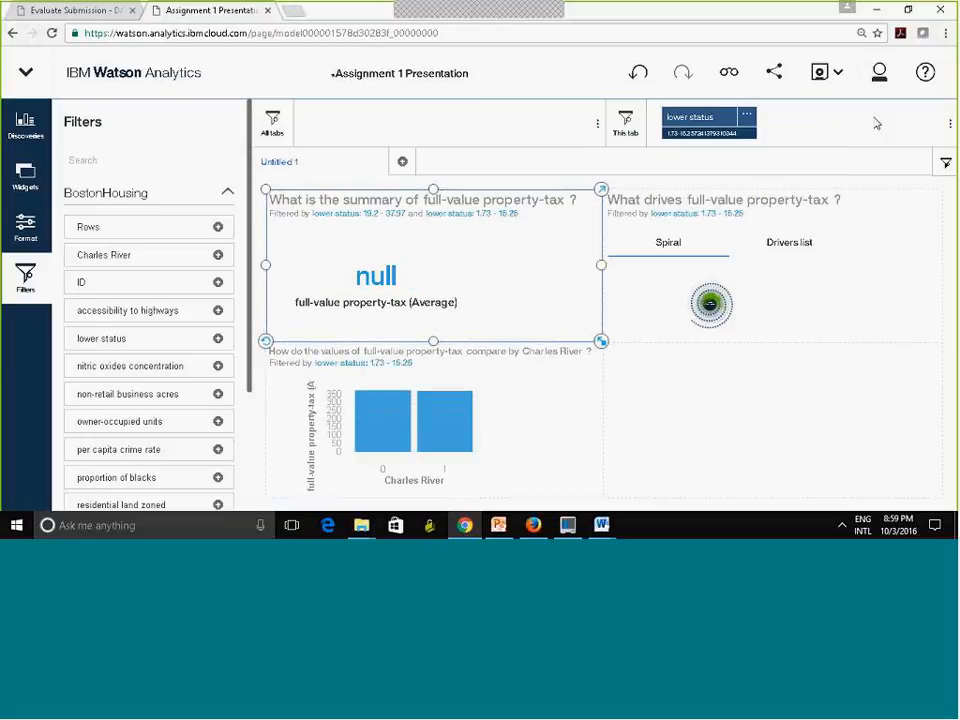
Step: Set the upper limit of the current tab's lower status filter to about 30.78
mouse_move(384, 304)
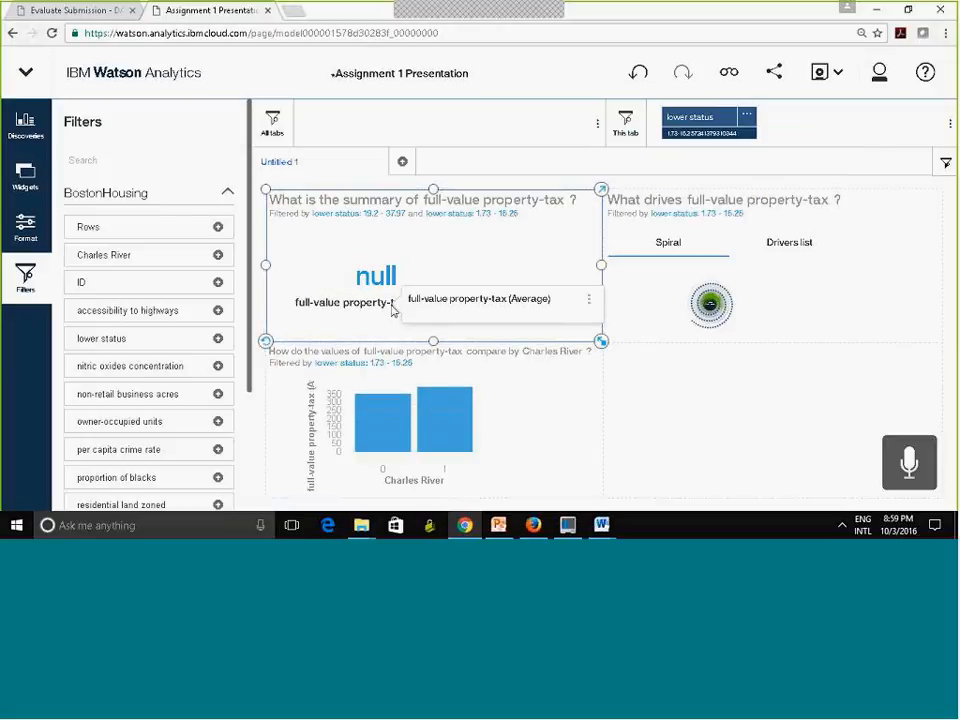
click(747, 117)
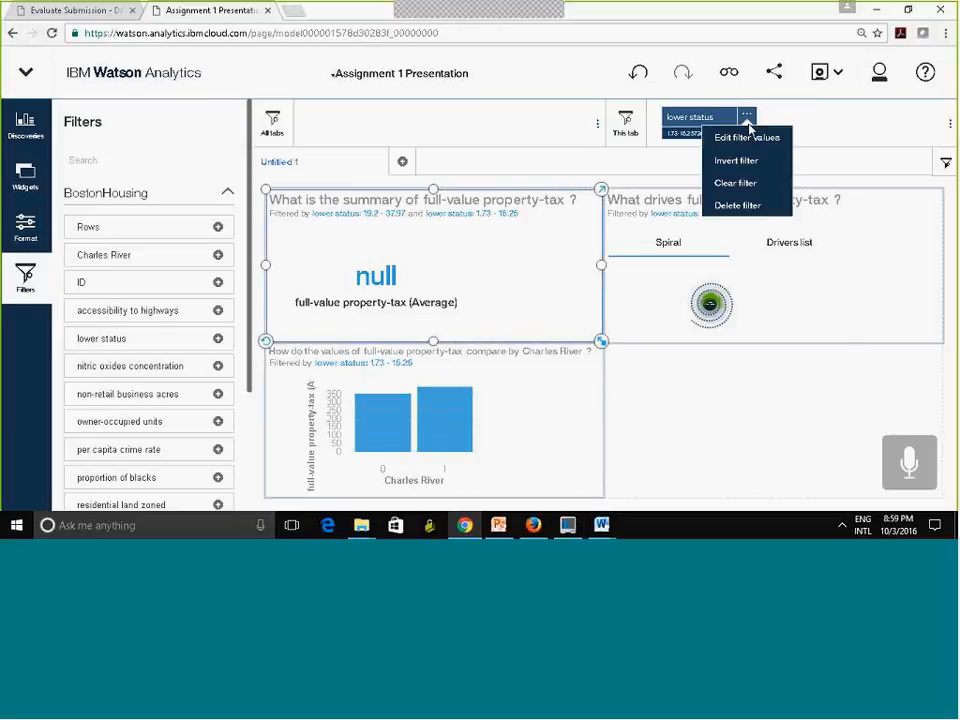
click(752, 142)
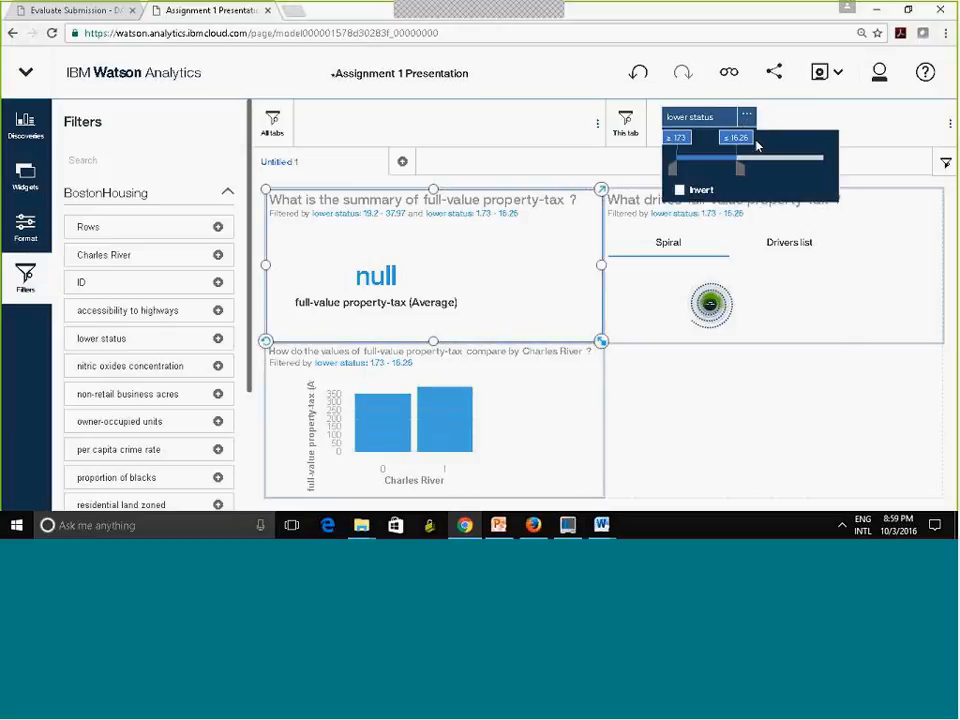
drag(740, 167, 798, 167)
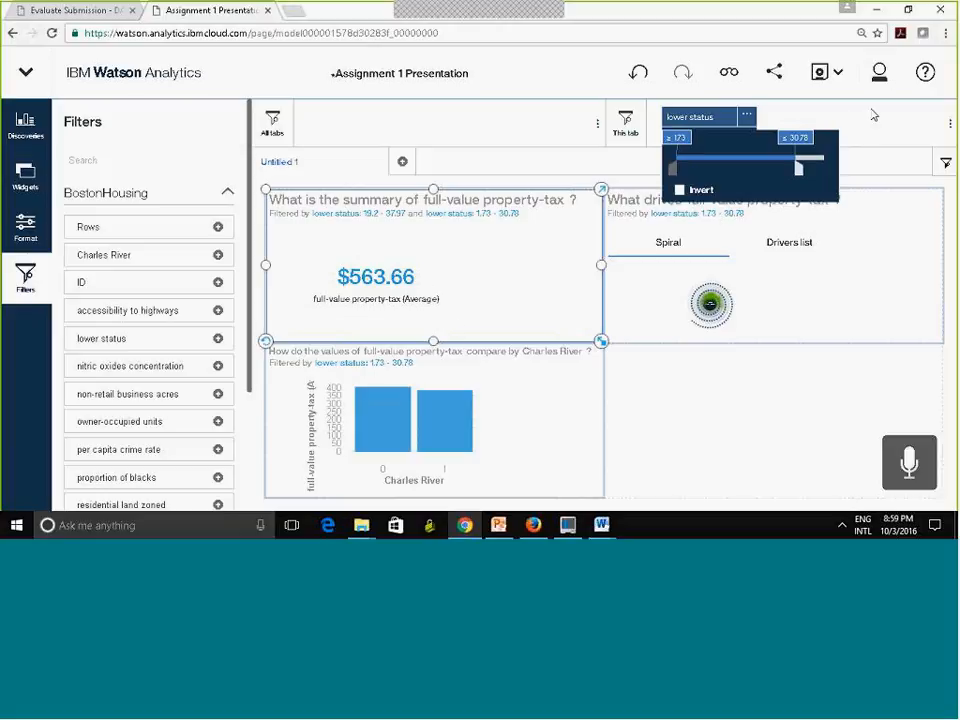
click(880, 130)
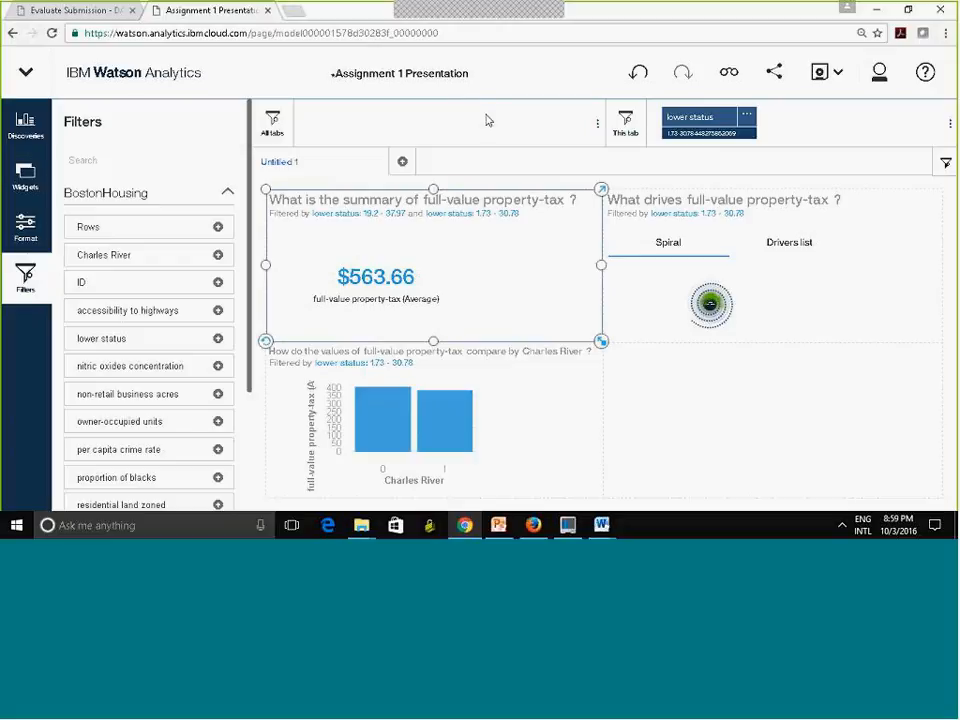
Step: Check the options for removing filters across all tabs and review the widgets available for the dashboard
click(597, 128)
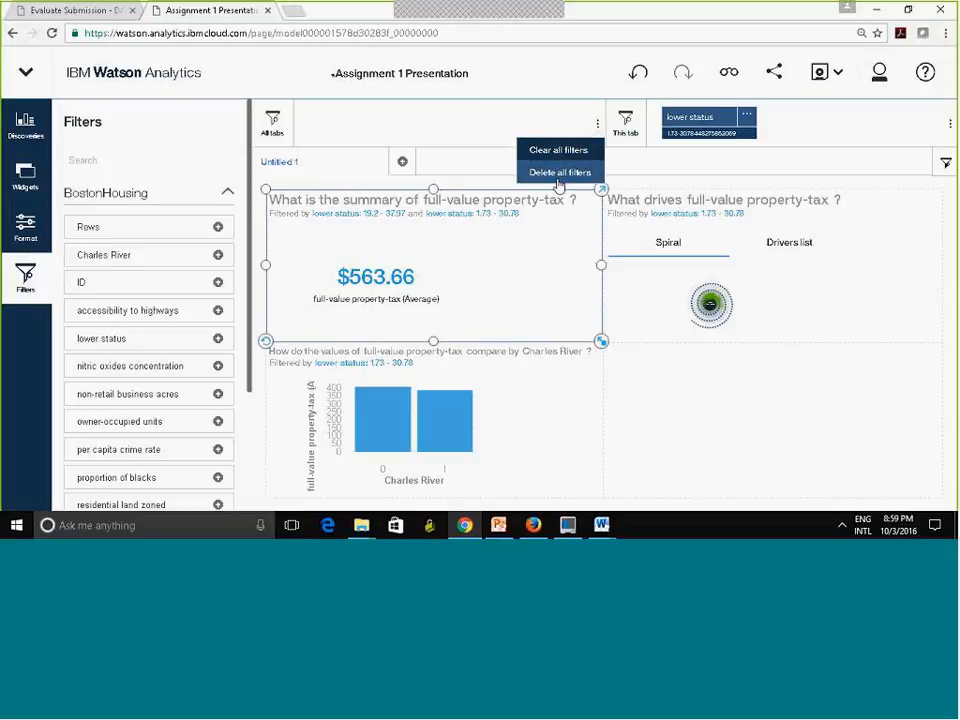
click(479, 128)
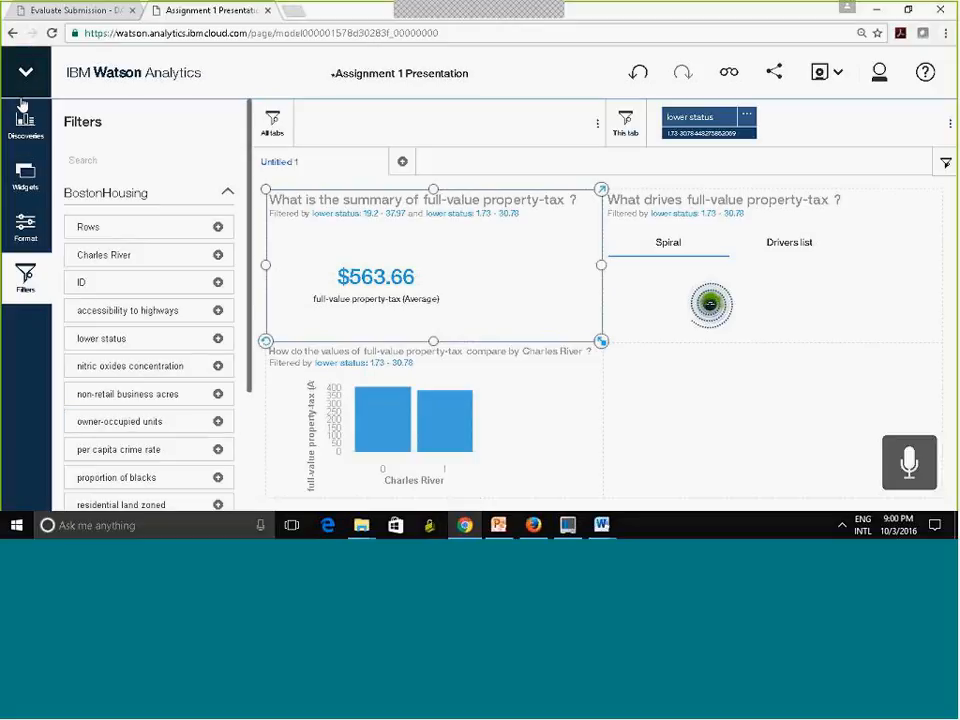
click(25, 176)
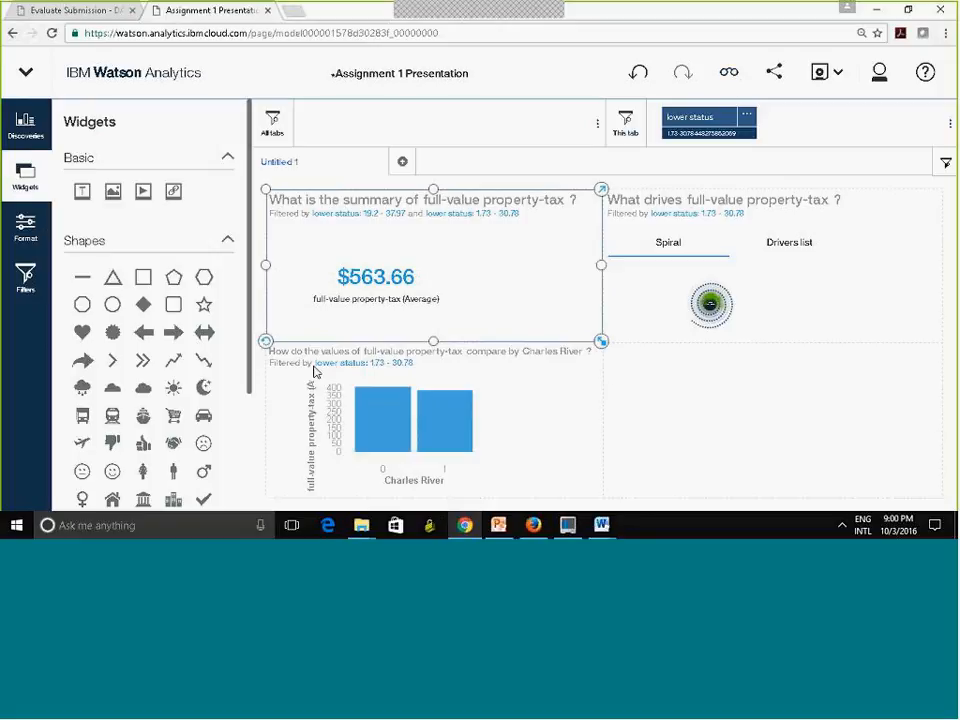
click(26, 177)
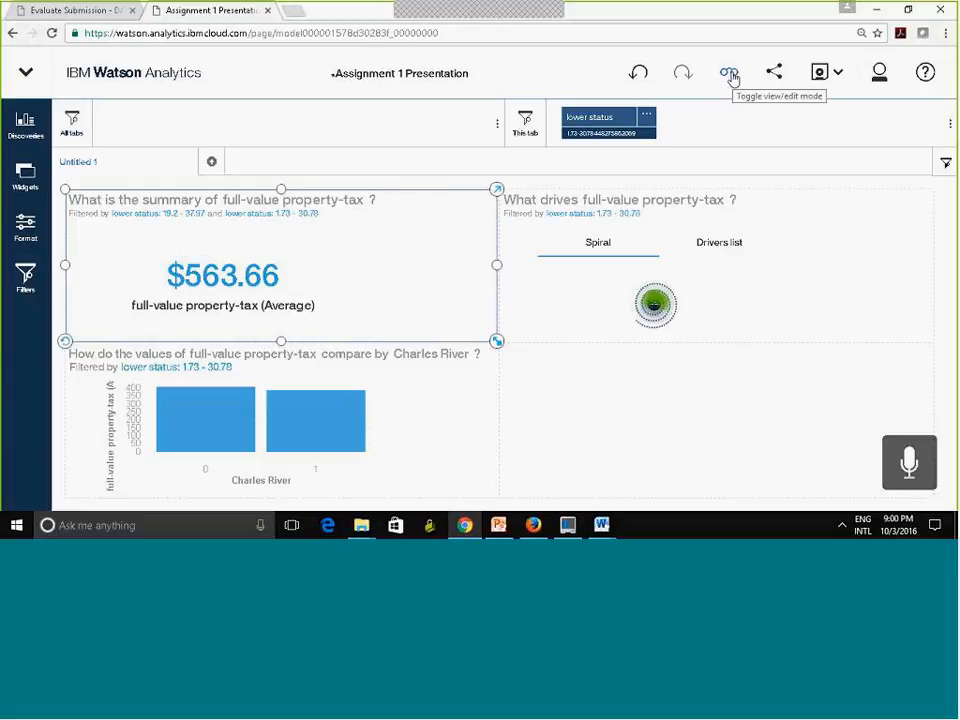
Step: Preview the dashboard in view mode, then check the sharing options from edit mode
click(731, 76)
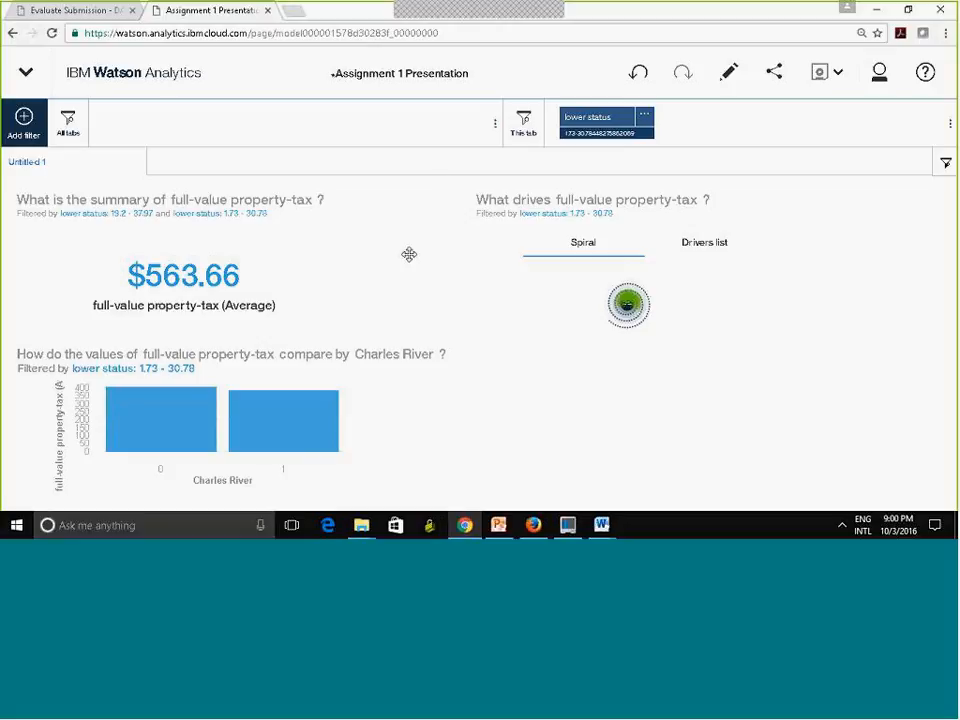
click(196, 277)
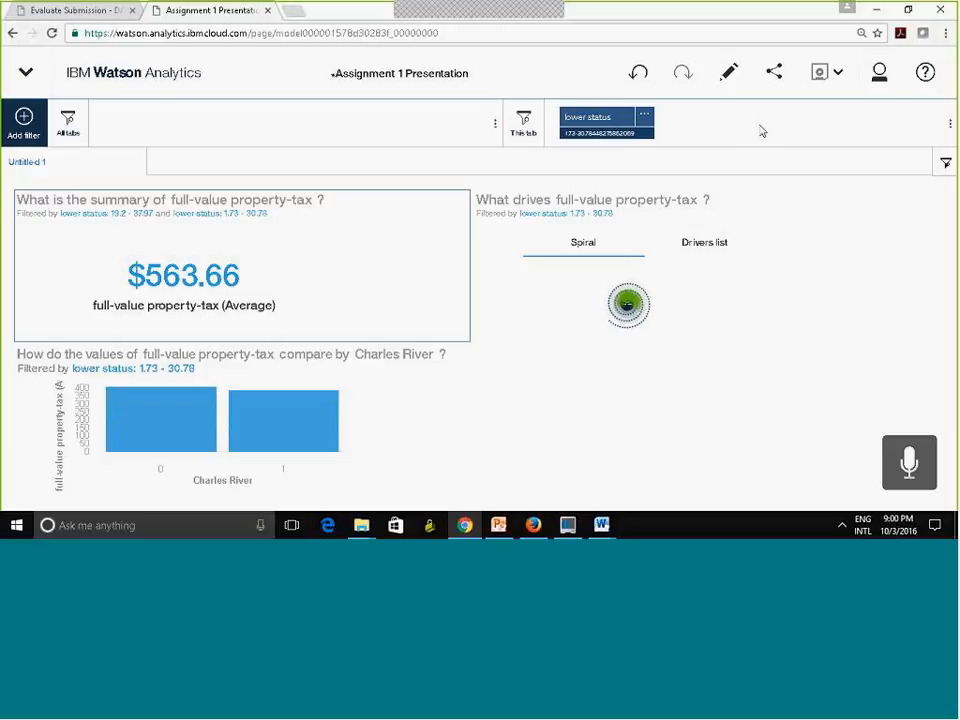
click(728, 77)
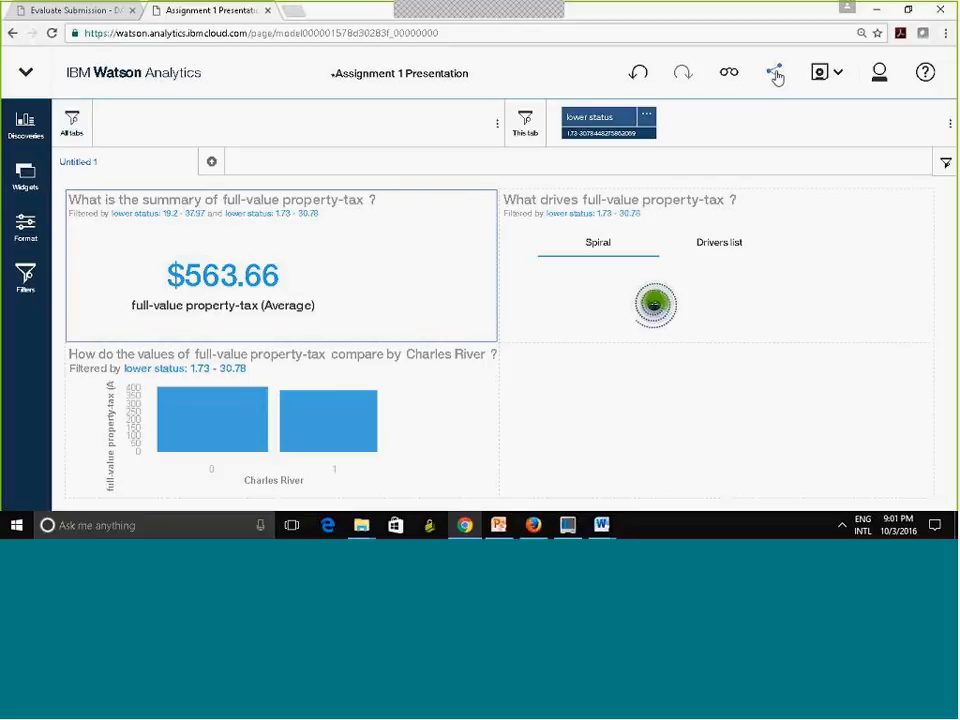
click(776, 74)
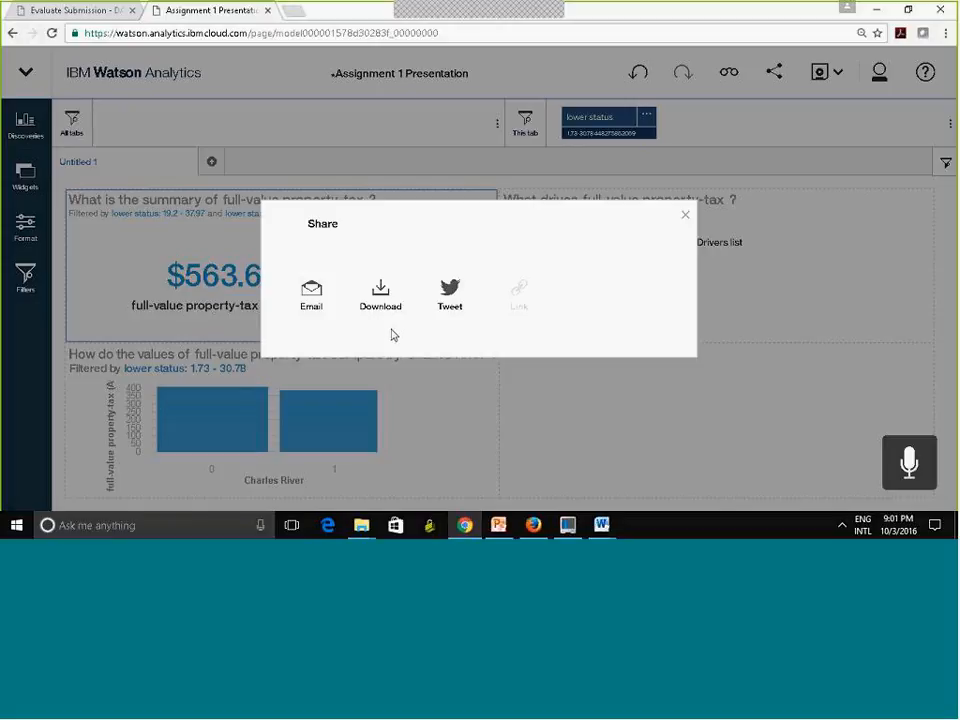
click(684, 219)
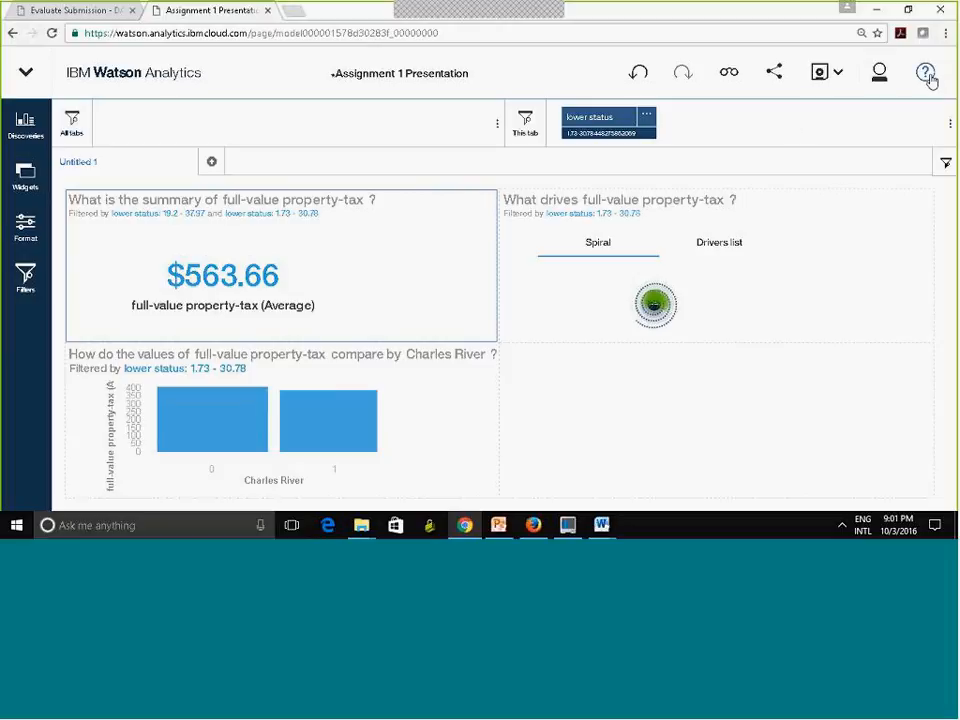
Step: Save the dashboard as Assignment 1 Presentation in the Personal folder
click(839, 78)
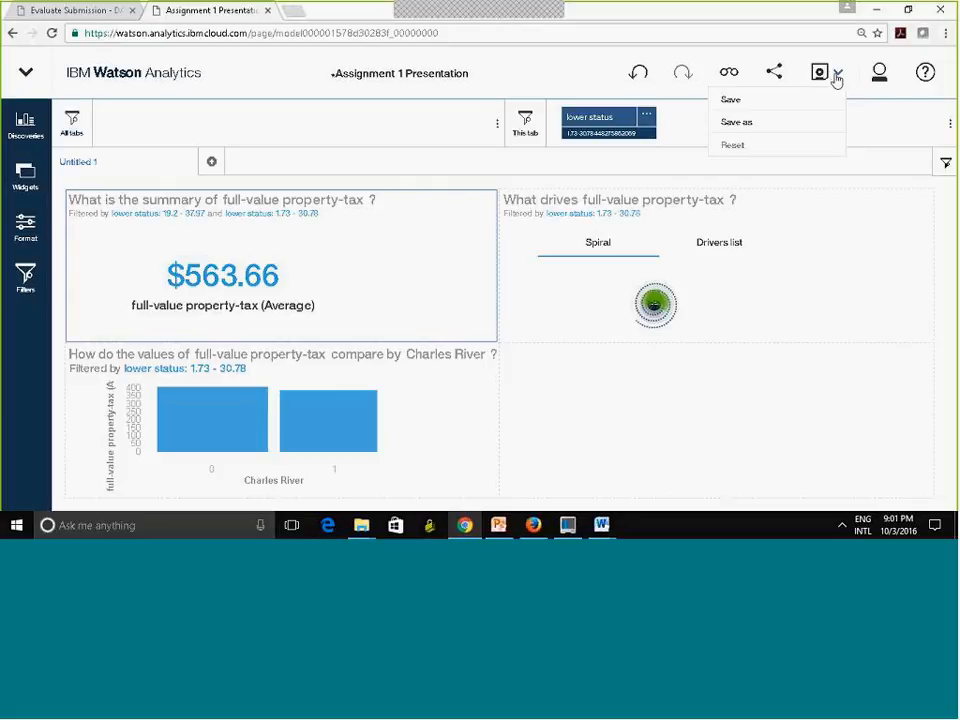
click(752, 99)
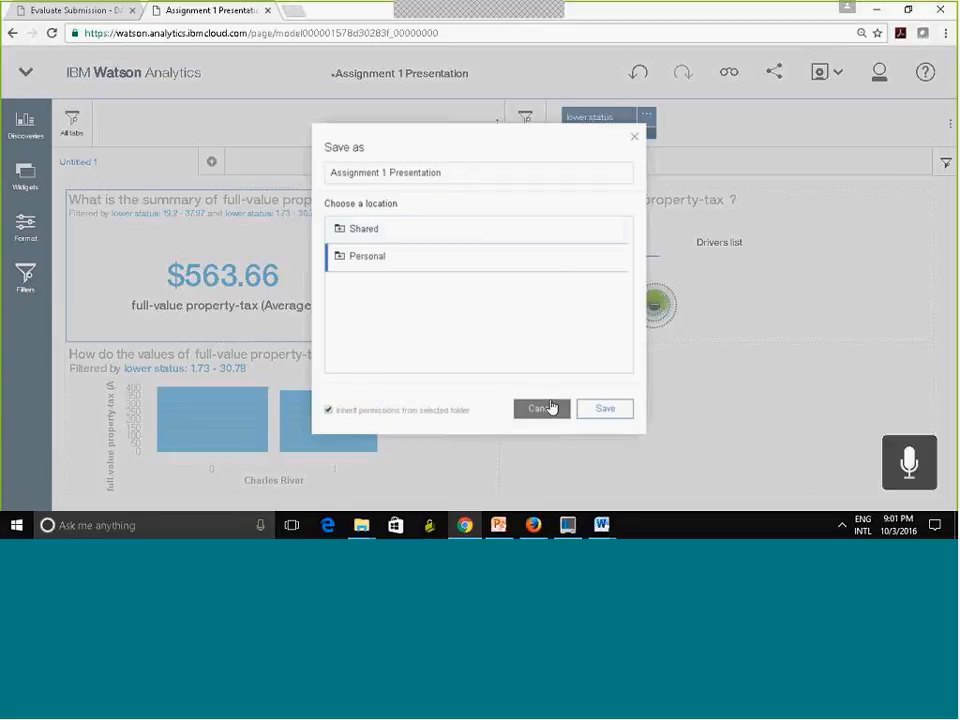
click(617, 418)
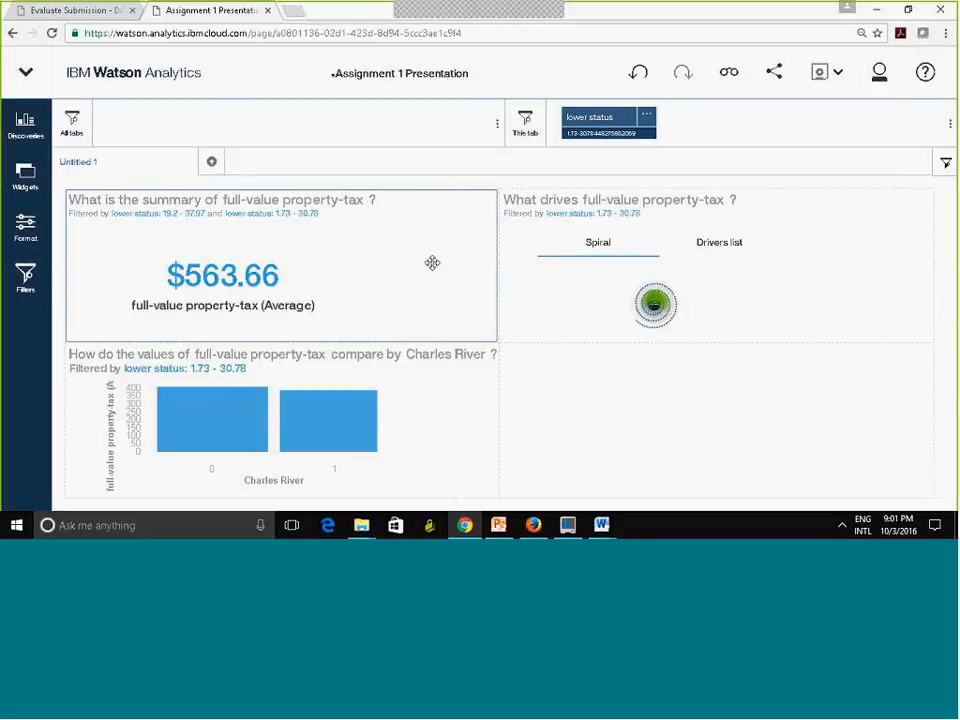
Step: Leave the dashboard and return to the Watson Analytics home page listing the Personal displays
click(30, 75)
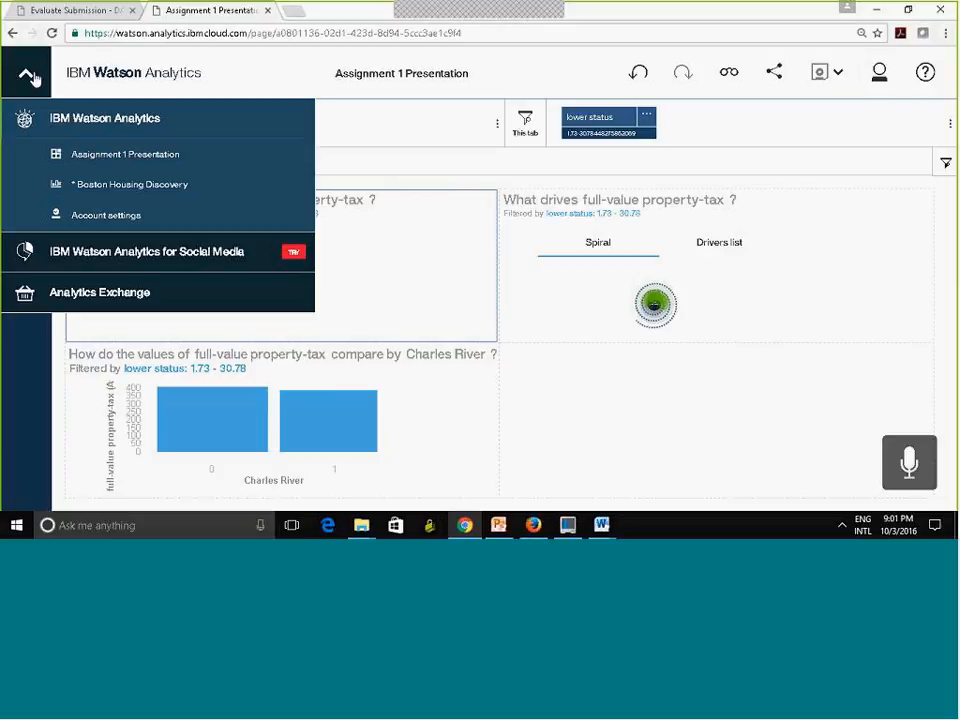
click(295, 156)
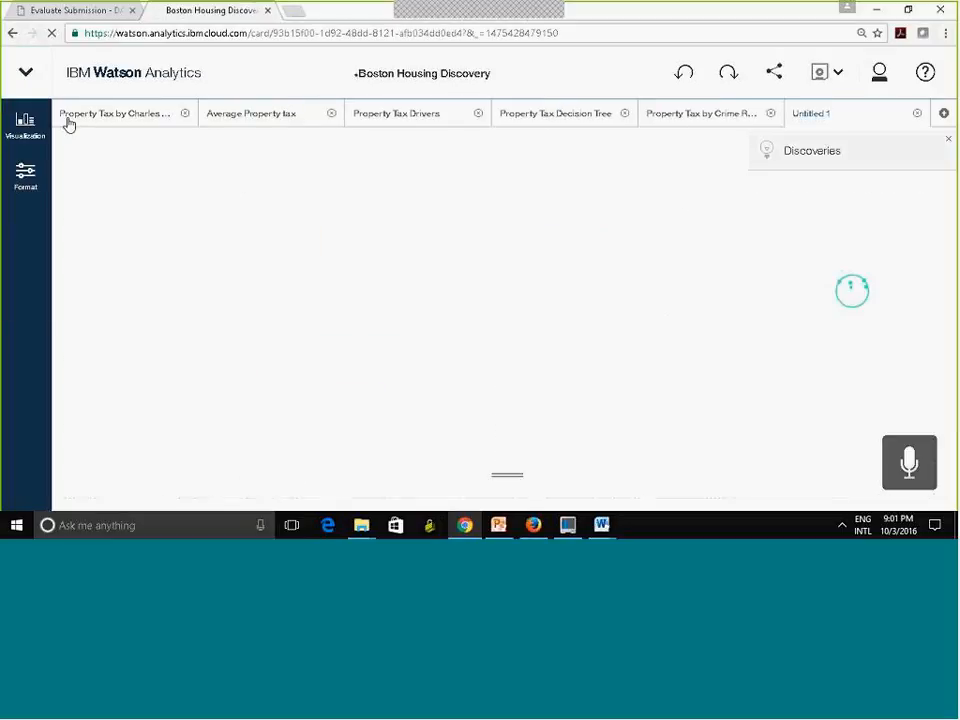
click(26, 72)
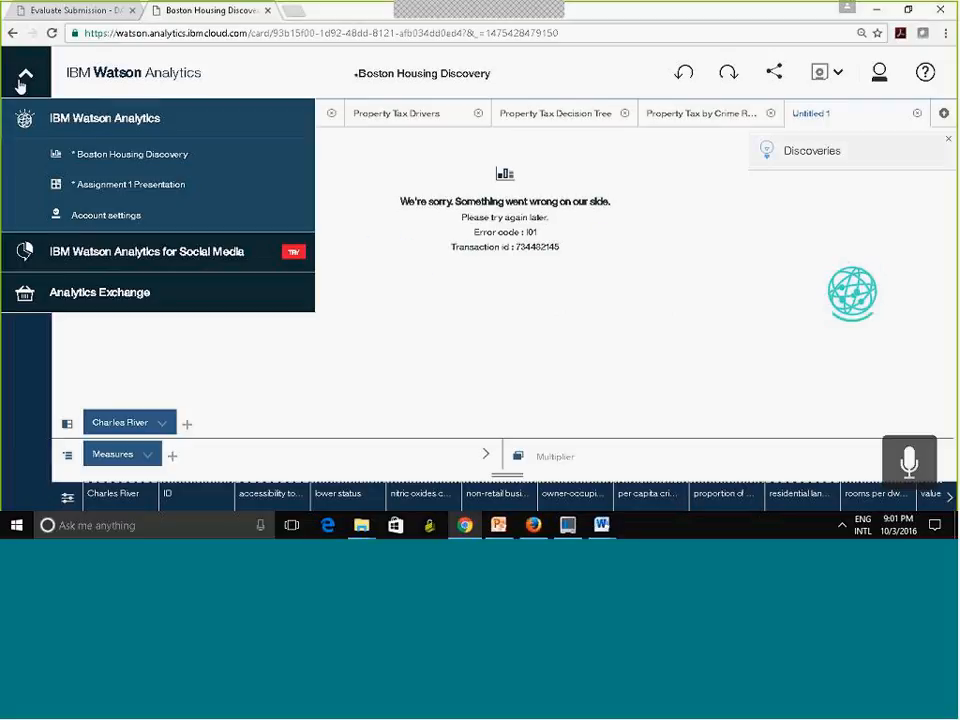
click(82, 129)
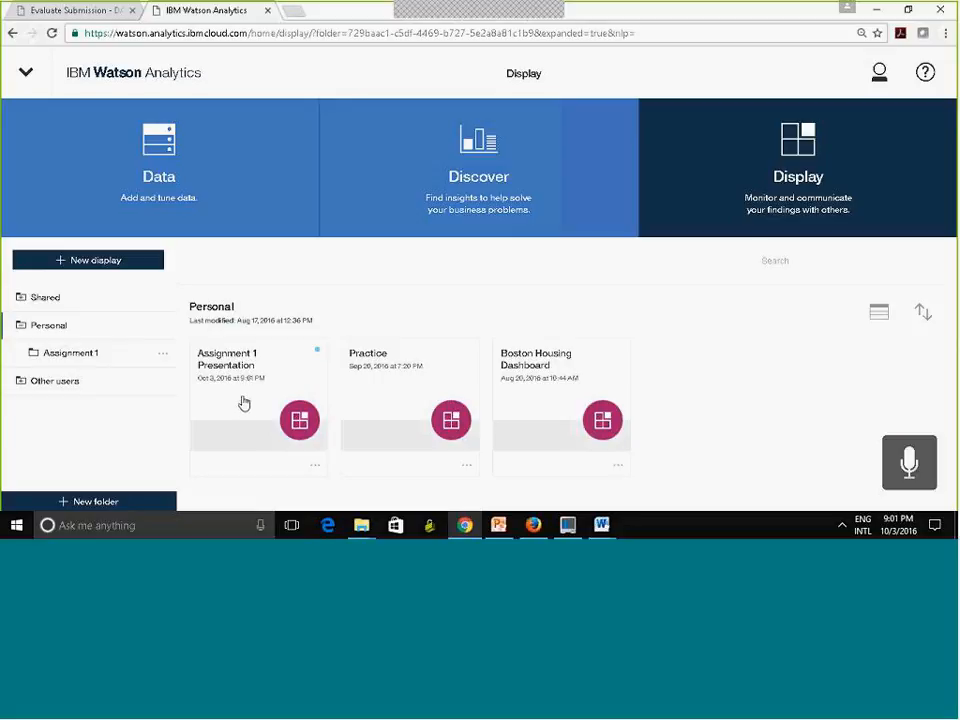
Step: Move the Assignment 1 Presentation display from the Personal folder into its Assignment 1 subfolder
click(315, 468)
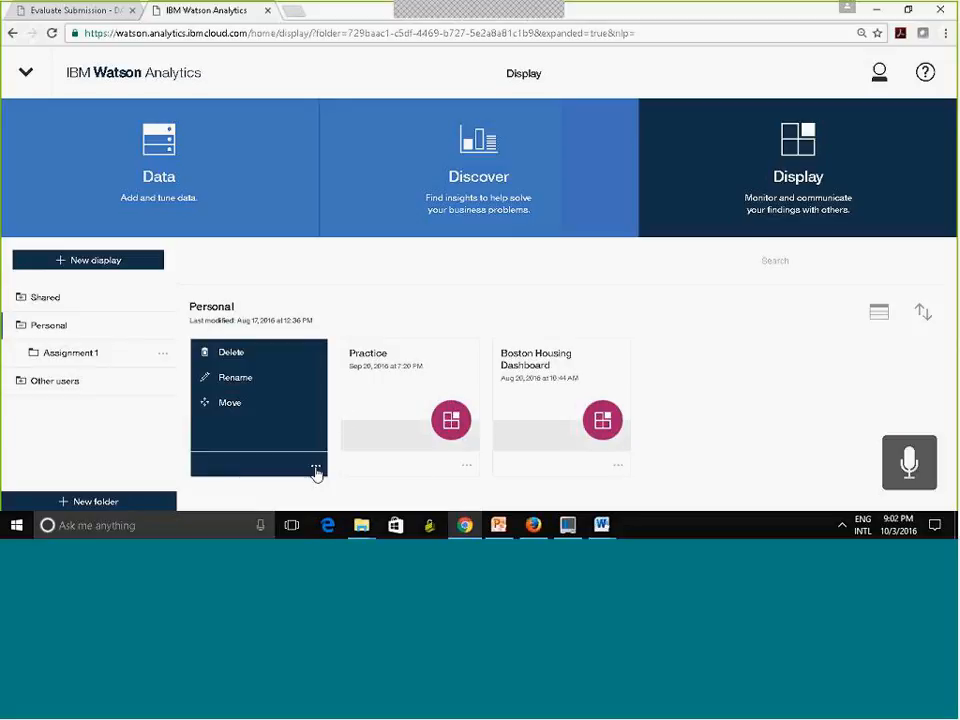
click(229, 404)
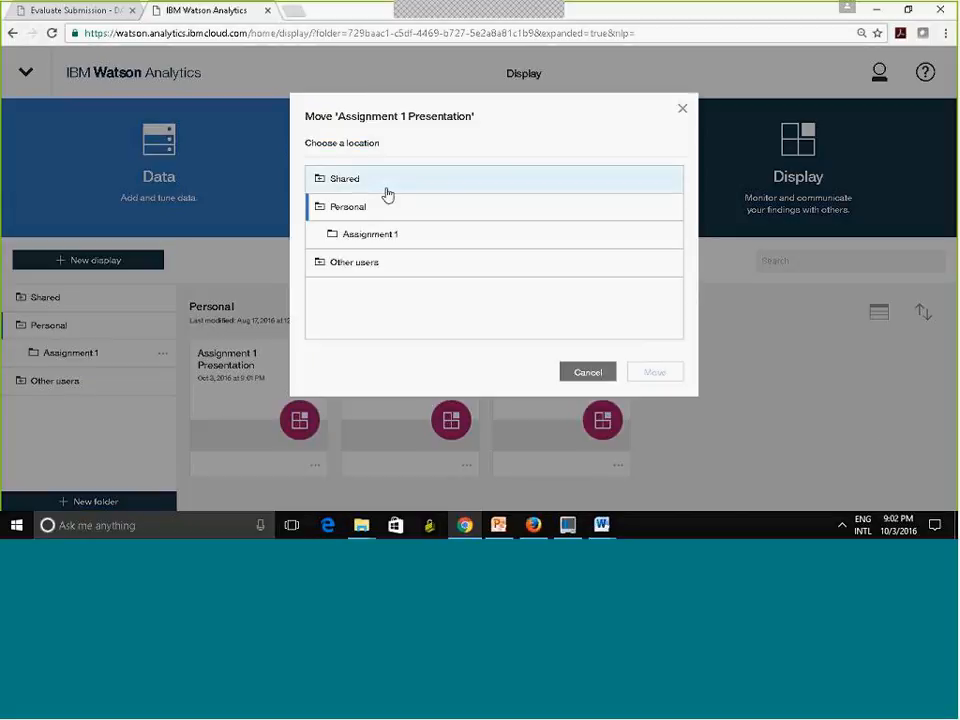
click(375, 242)
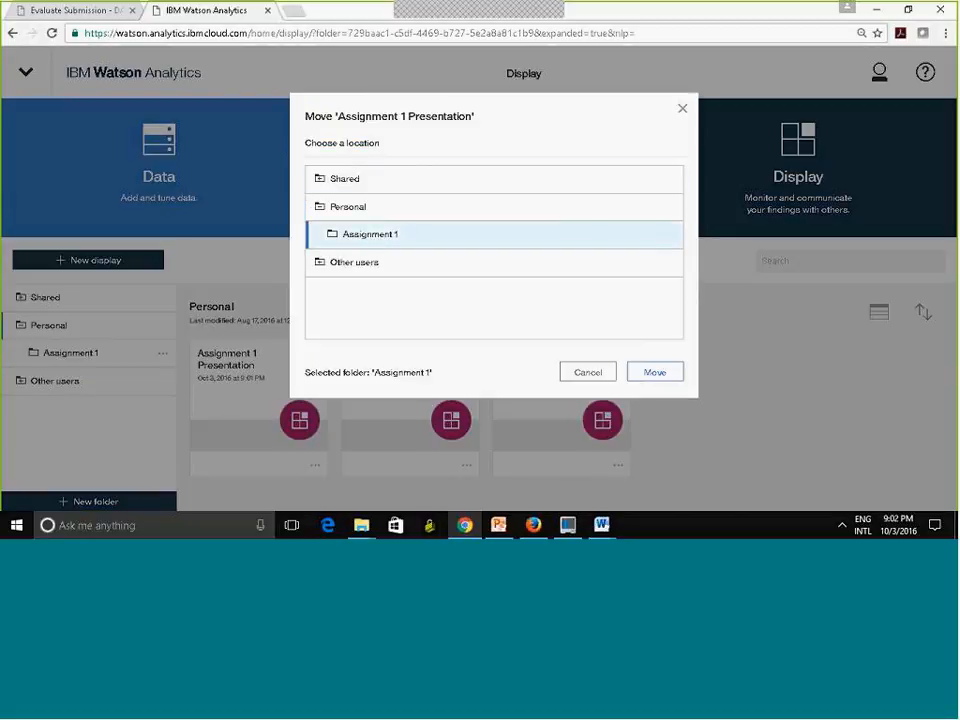
click(655, 372)
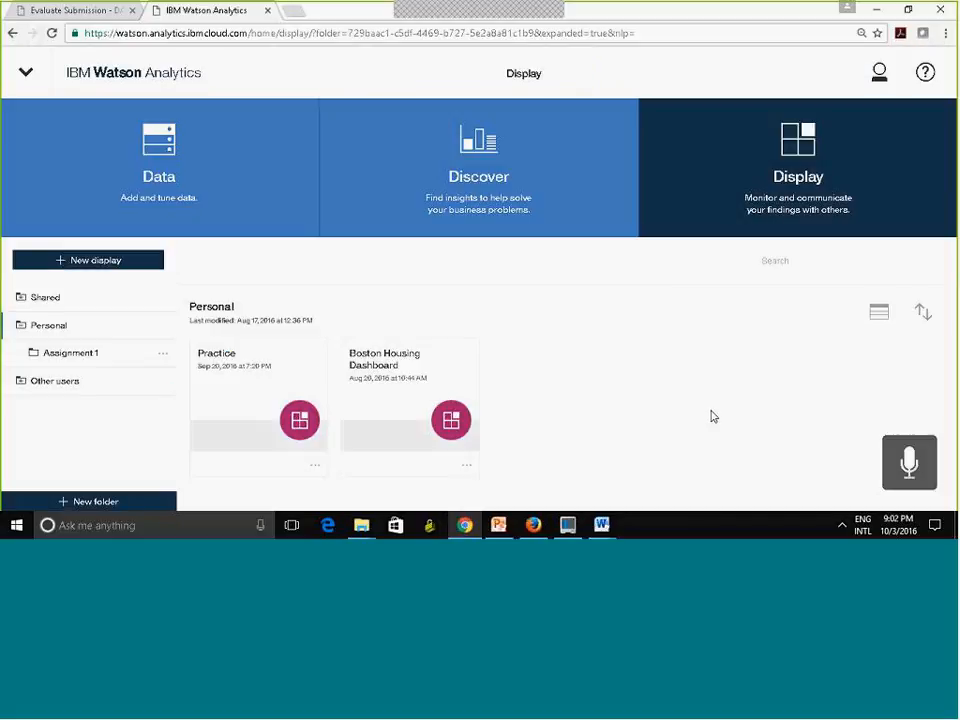
Step: Open the Assignment 1 folder of displays and check which management options the folder offers
click(94, 357)
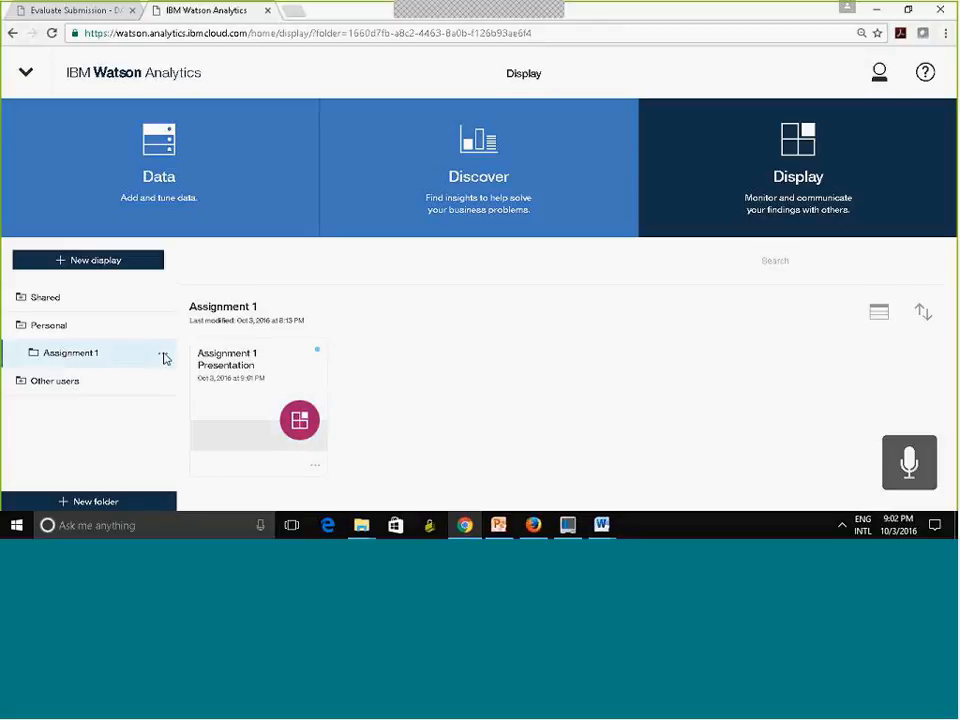
click(163, 356)
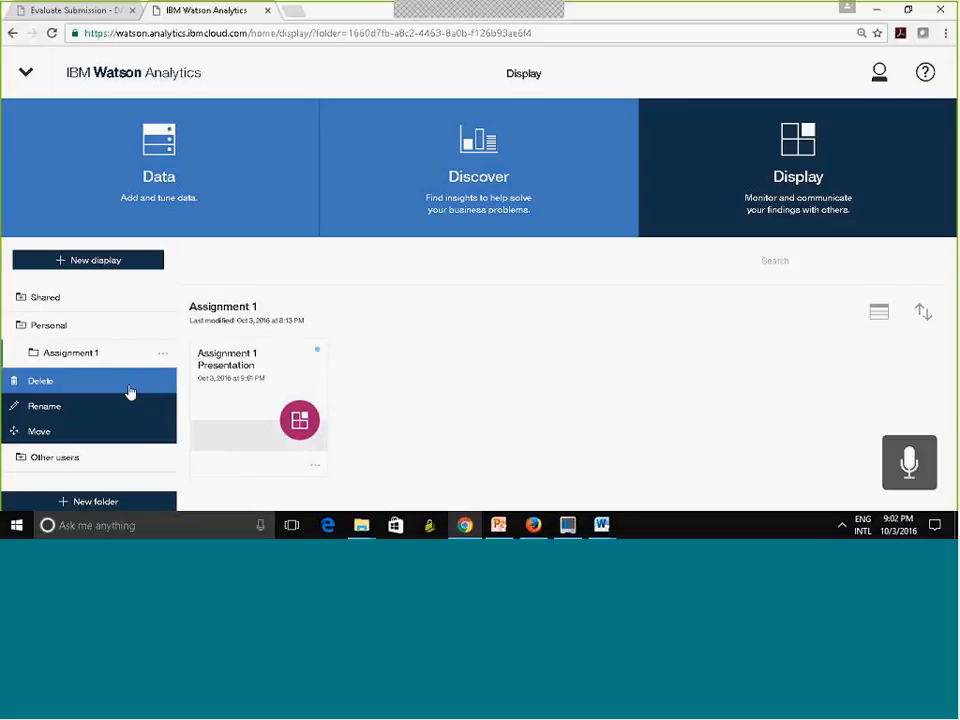
click(581, 390)
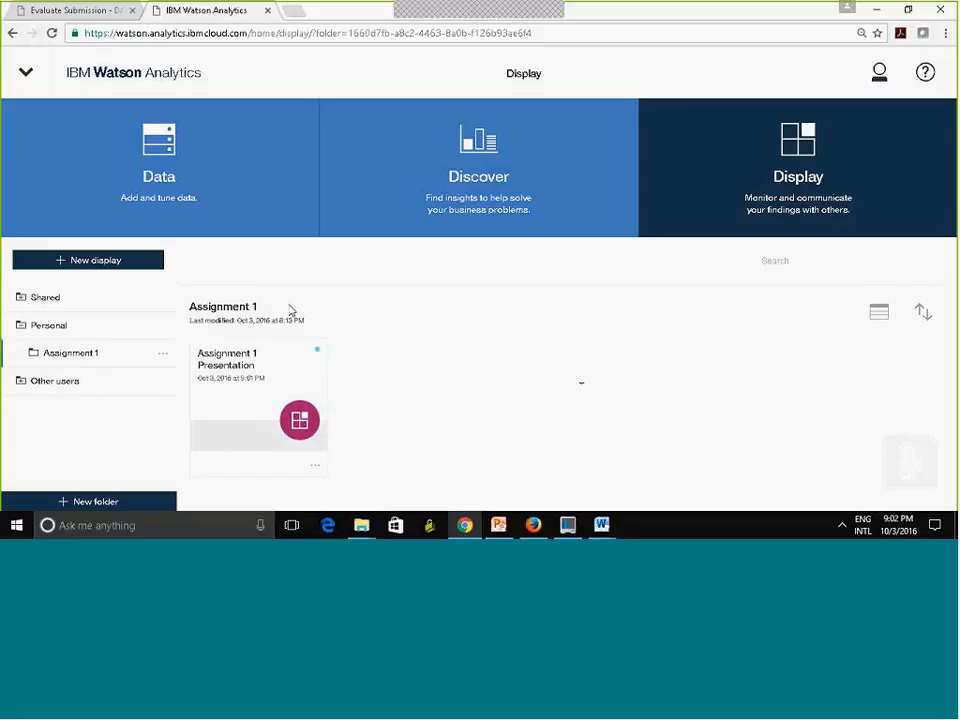
Step: Expand the Shared folder and view the contents of its Fall 2016 DATA610_9041 subfolder
click(15, 337)
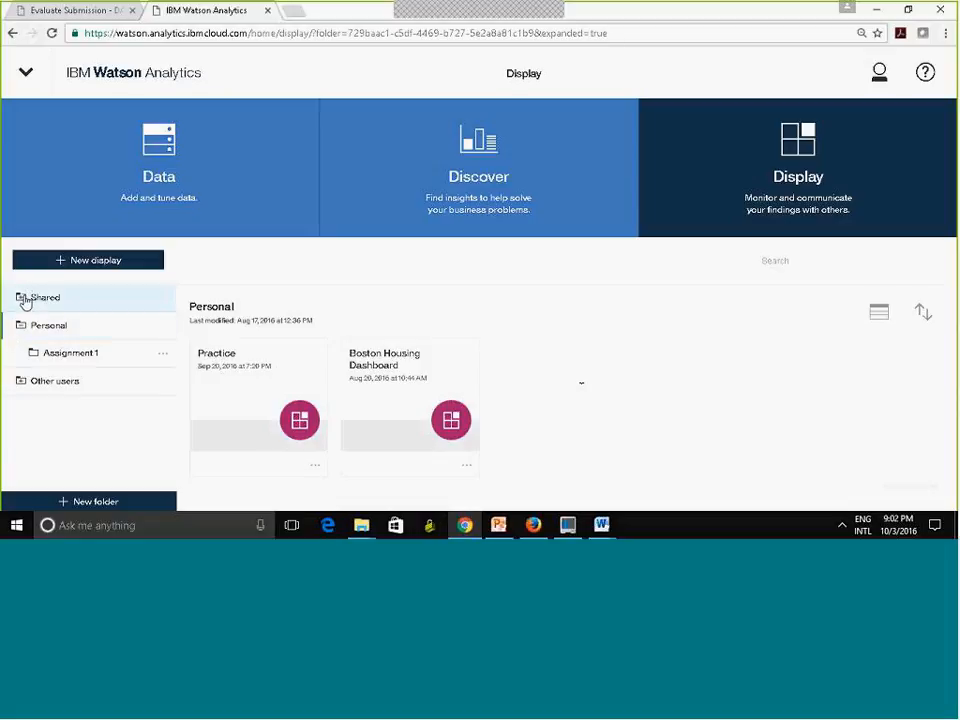
click(26, 302)
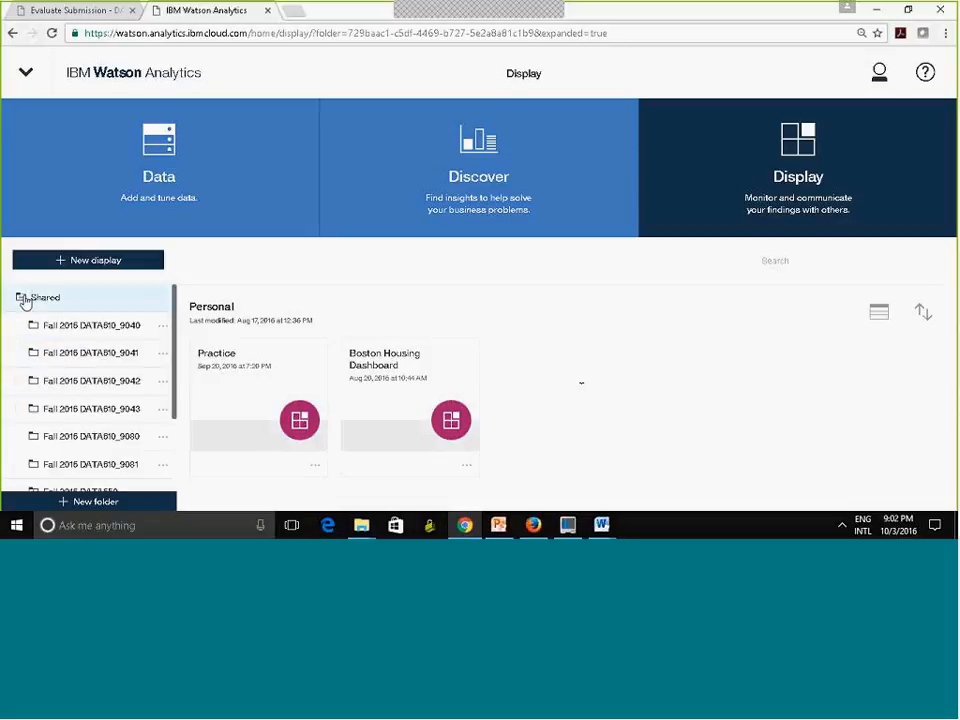
click(126, 358)
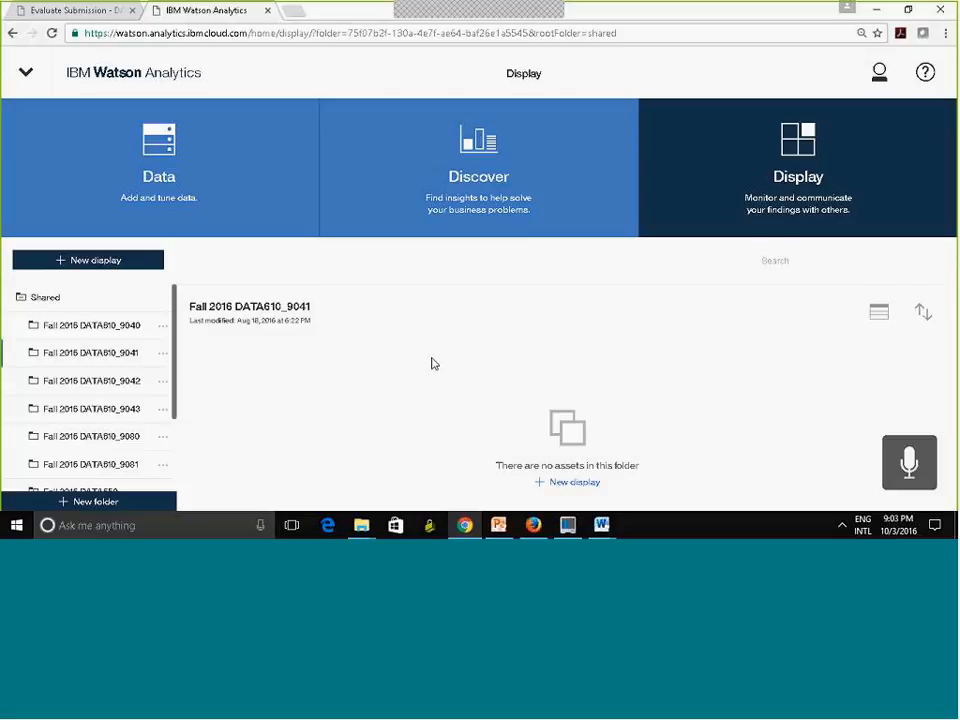
triple_click(268, 289)
click(334, 360)
drag(219, 361, 80, 357)
click(370, 408)
drag(178, 373, 79, 305)
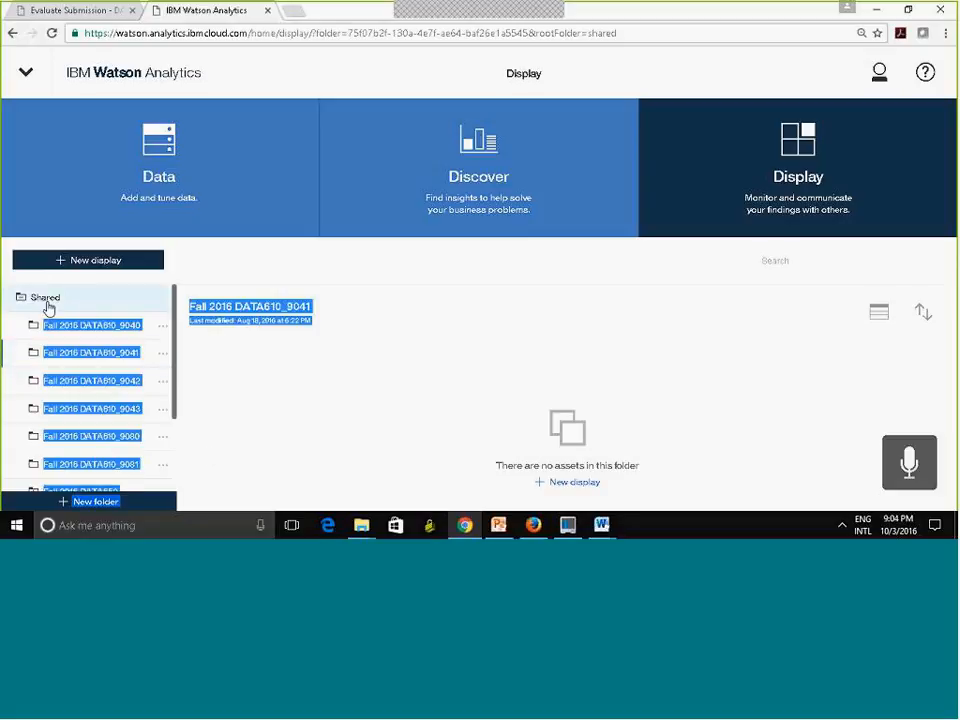
Step: View the Shared folder's displays and look through the class subfolders listed under it
click(48, 305)
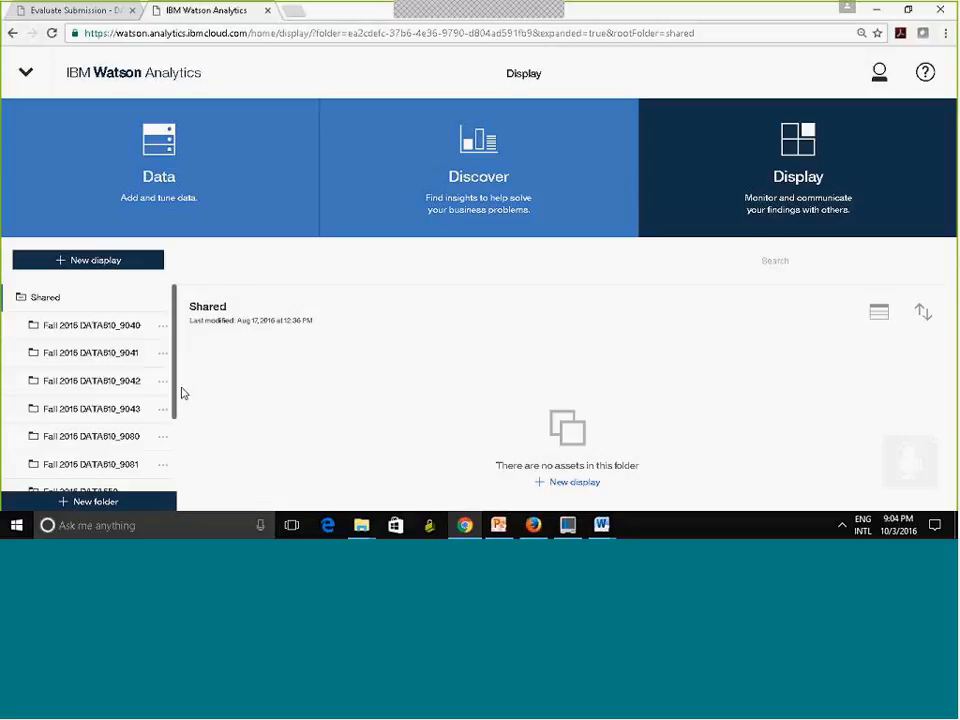
drag(177, 396, 176, 420)
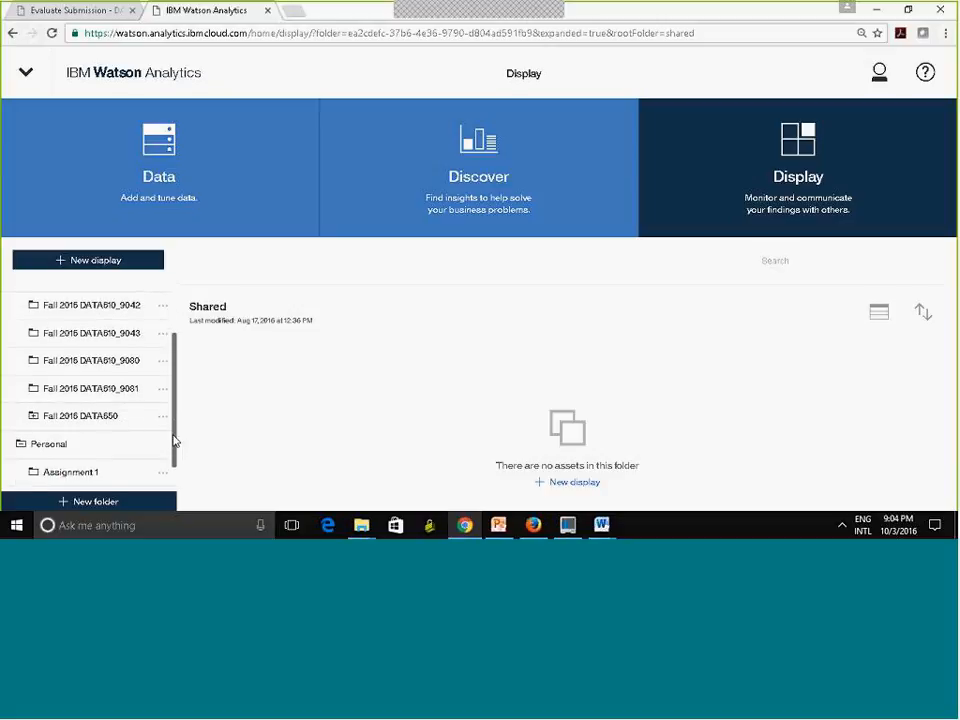
drag(175, 447, 176, 360)
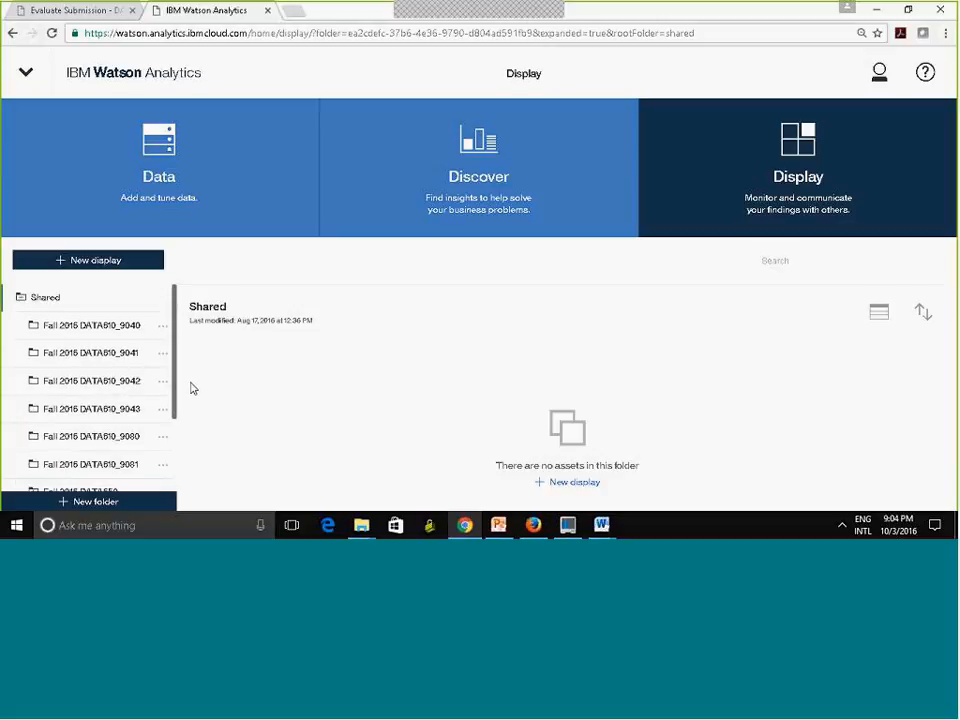
Step: Review the full list of class subfolders under Shared once more, and collapse both the Shared and Personal folders
click(18, 303)
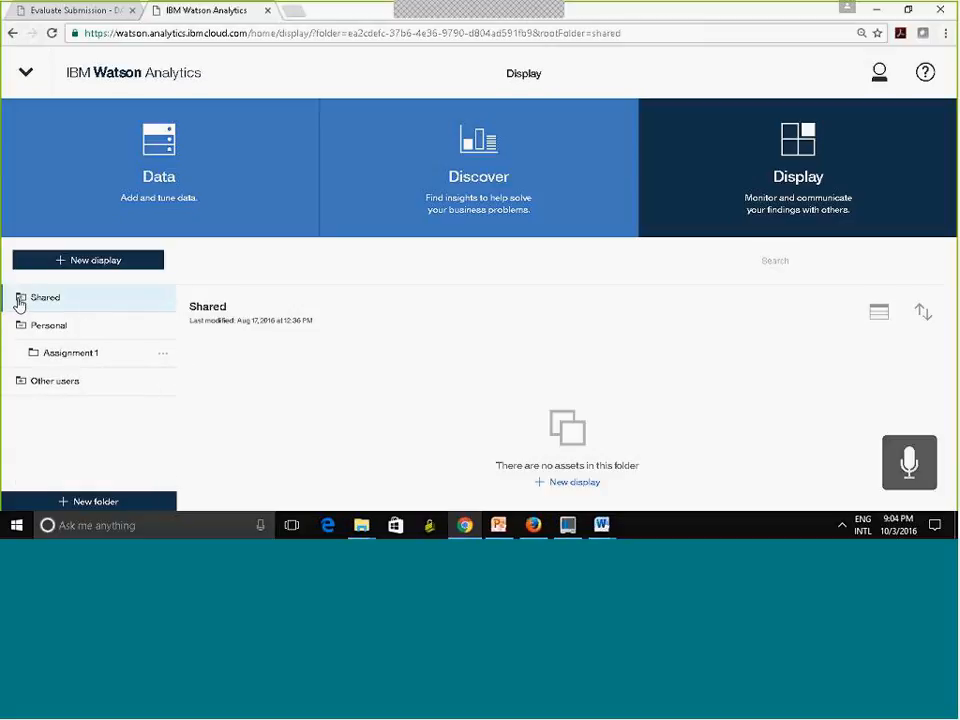
click(18, 303)
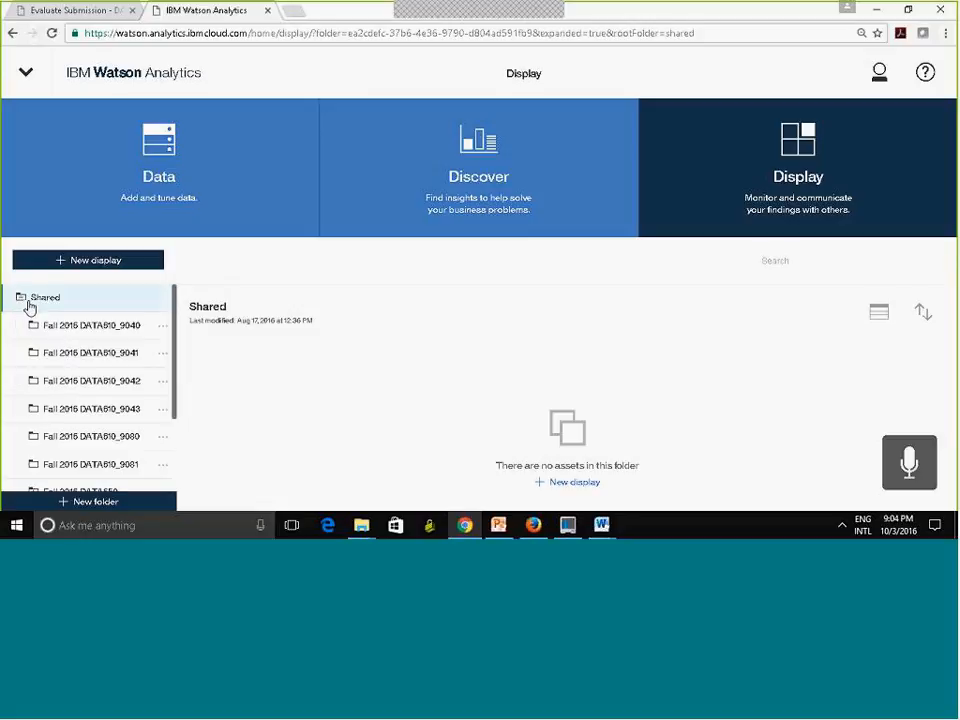
drag(174, 407, 176, 437)
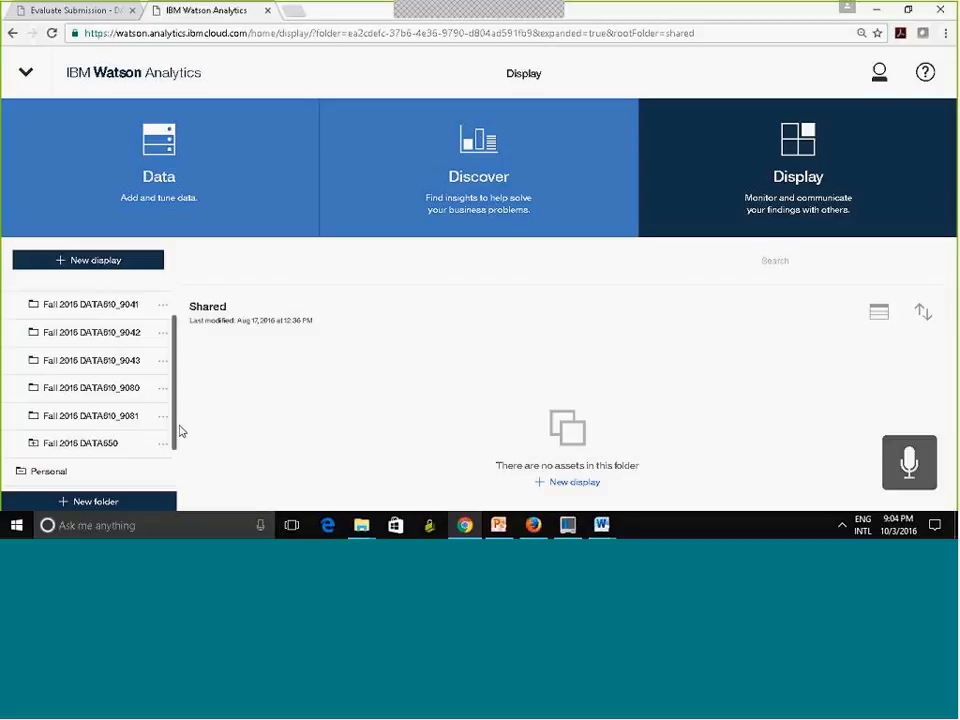
drag(176, 396, 178, 345)
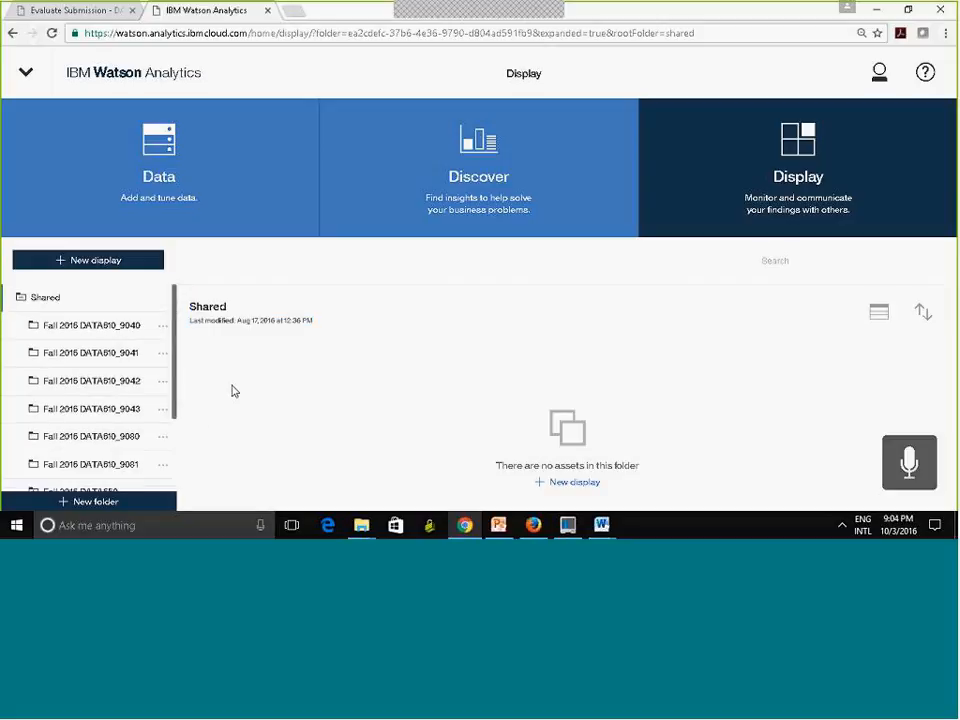
click(19, 300)
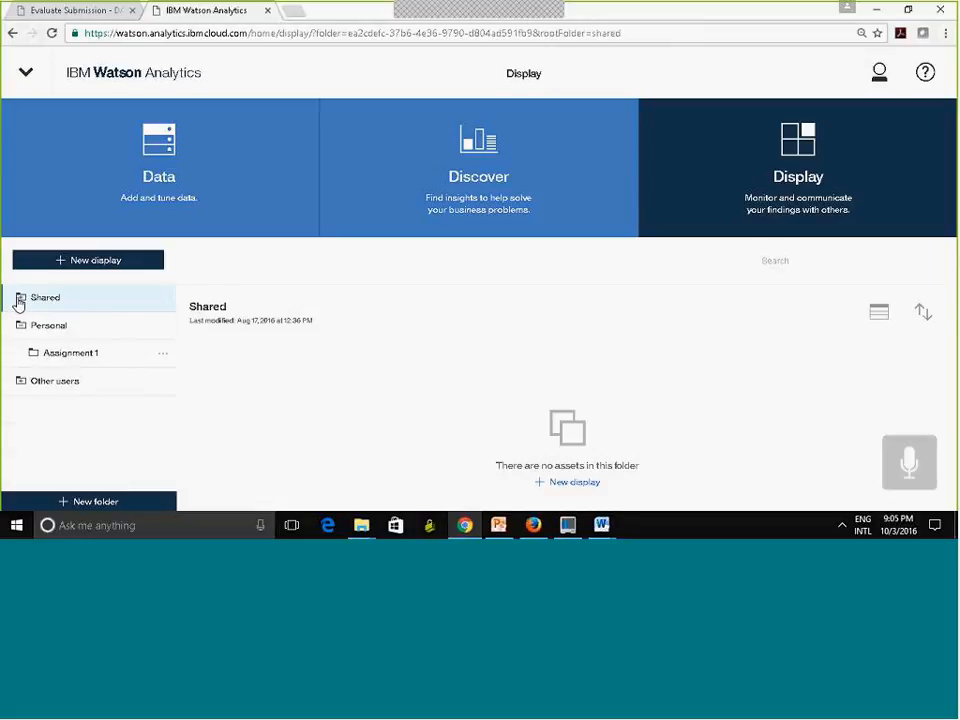
click(19, 329)
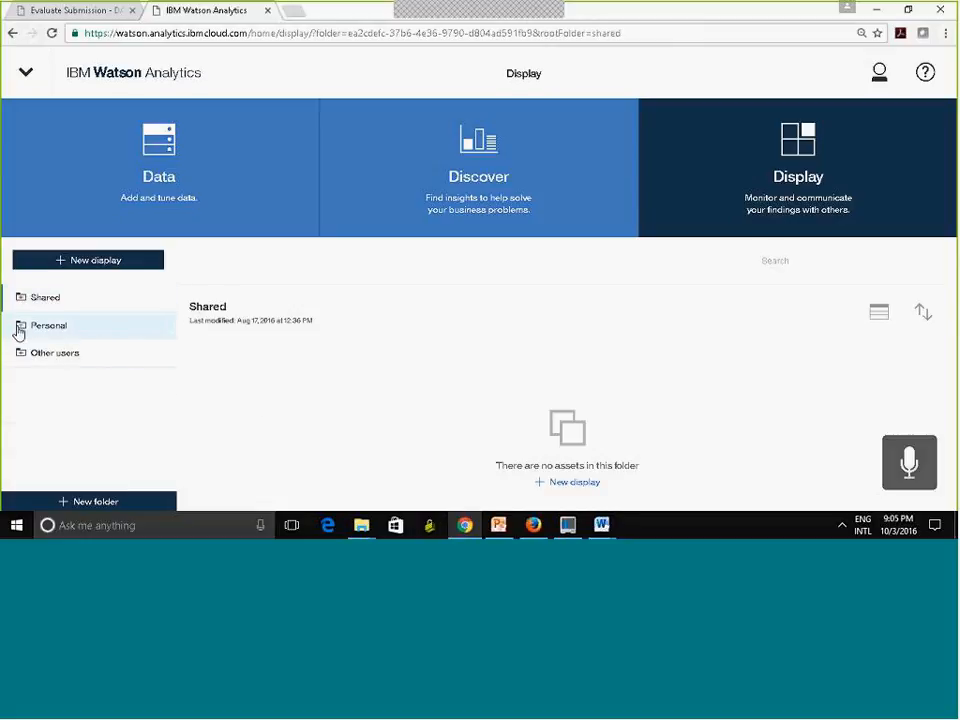